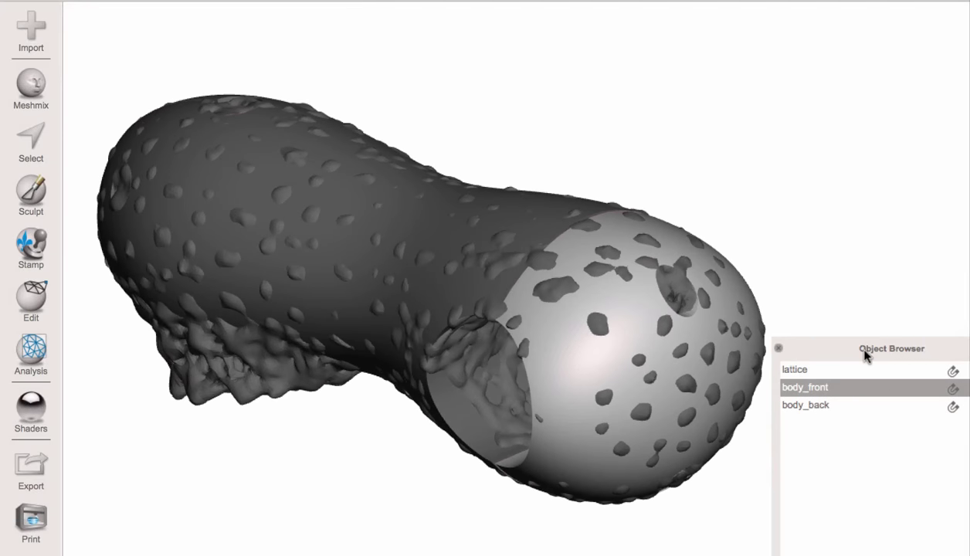
# Step: Expose the Object Browser's visibility controls, hide body_front and body_back, and select the lattice to view it alone
pyautogui.moveTo(844, 350); pyautogui.dragTo(809, 349)
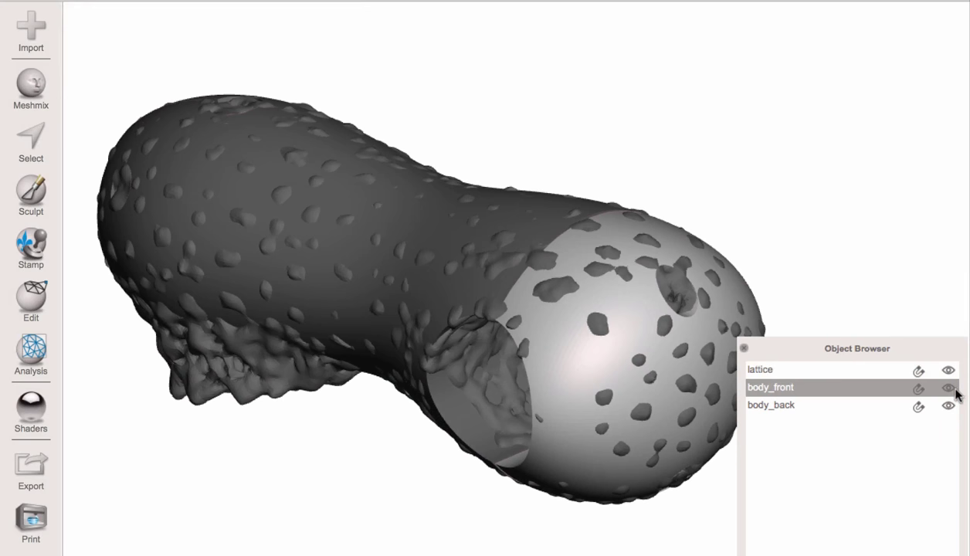
pyautogui.click(948, 388)
pyautogui.click(948, 405)
pyautogui.click(765, 370)
pyautogui.moveTo(541, 297); pyautogui.dragTo(615, 317, button='right')
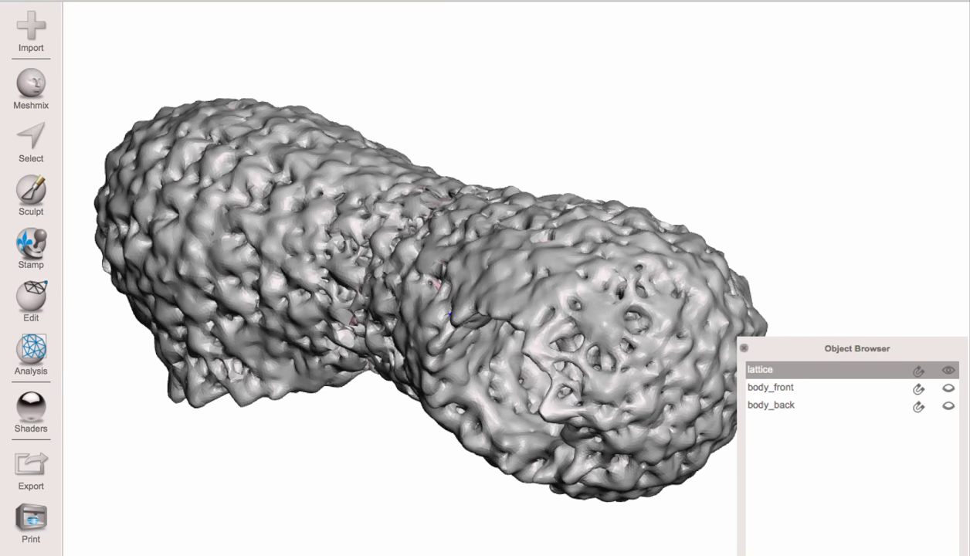
# Step: Hide the lattice, show body_front and body_back, and view the two solid body parts from the side
pyautogui.click(949, 371)
pyautogui.click(949, 387)
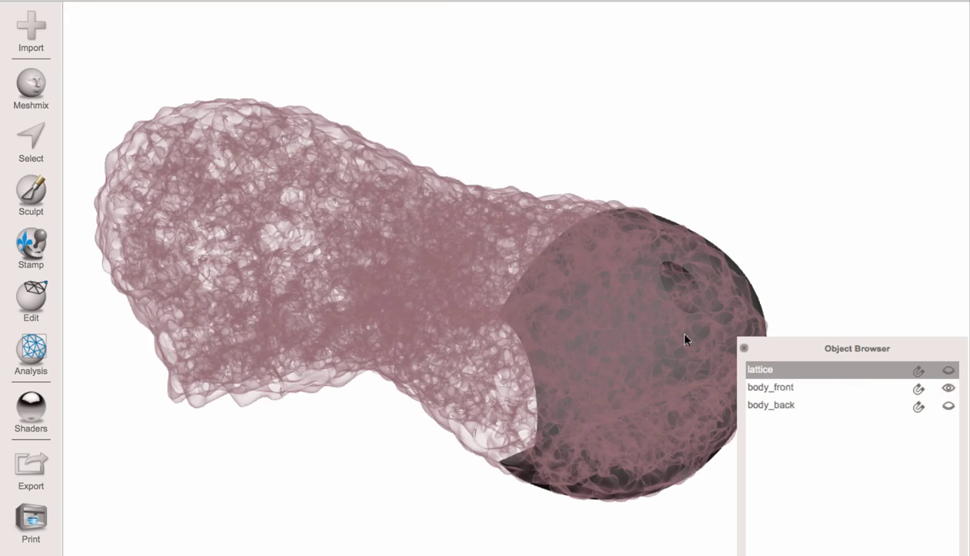
pyautogui.click(684, 335)
pyautogui.click(949, 406)
pyautogui.click(440, 303)
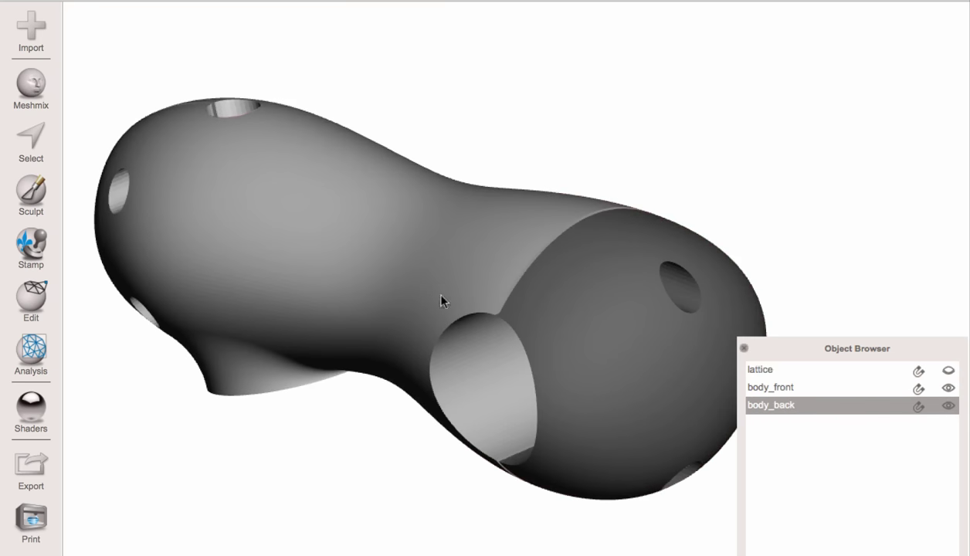
pyautogui.moveTo(528, 248); pyautogui.dragTo(725, 250, button='right')
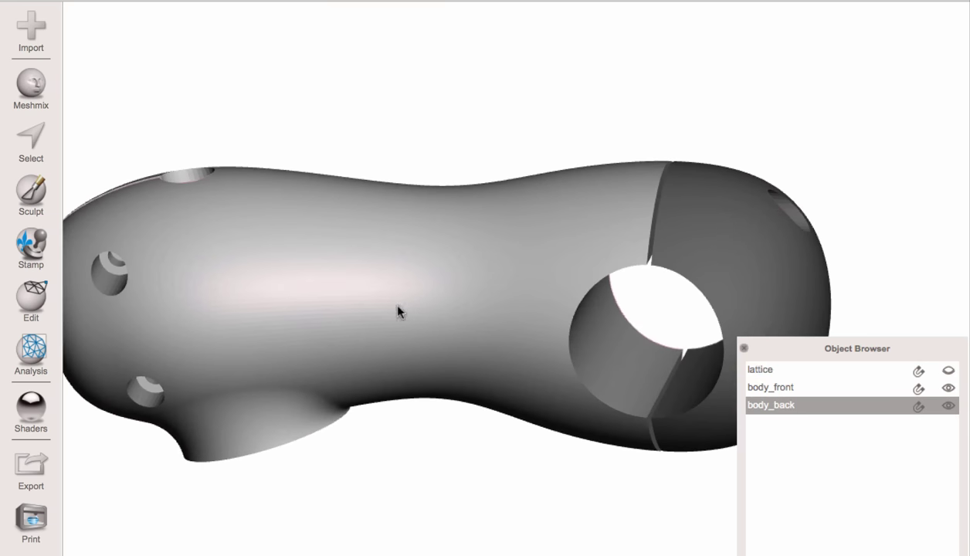
pyautogui.moveTo(398, 311); pyautogui.dragTo(493, 279, button='right')
# Step: Display the lattice over both body parts for comparison, and hide it again
pyautogui.click(952, 372)
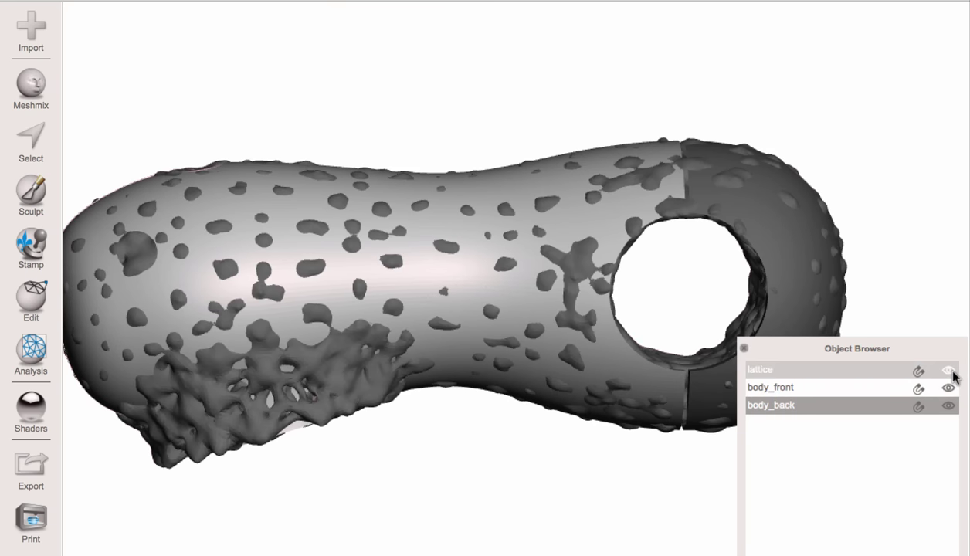
pyautogui.click(952, 372)
pyautogui.moveTo(755, 270); pyautogui.dragTo(540, 349, button='right')
pyautogui.moveTo(450, 325); pyautogui.dragTo(599, 308, button='right')
pyautogui.moveTo(598, 307); pyautogui.dragTo(566, 303, button='middle')
# Step: Select body_front and examine its surface mesh with the wireframe turned on and off
pyautogui.scroll(2, 605, 307)
pyautogui.click(606, 306)
pyautogui.scroll(3, 664, 323)
pyautogui.moveTo(686, 332)
pyautogui.mouseDown(button='right')
pyautogui.moveTo(632, 340)
pyautogui.moveTo(606, 370)
pyautogui.moveTo(479, 368)
pyautogui.moveTo(584, 372)
pyautogui.moveTo(649, 351)
pyautogui.moveTo(687, 318)
pyautogui.moveTo(484, 354)
pyautogui.moveTo(522, 364)
pyautogui.moveTo(493, 359)
pyautogui.moveTo(513, 347)
pyautogui.moveTo(506, 342)
pyautogui.moveTo(518, 351)
pyautogui.moveTo(520, 339)
pyautogui.moveTo(507, 340)
pyautogui.moveTo(550, 347)
pyautogui.moveTo(494, 348)
pyautogui.moveTo(624, 320)
pyautogui.moveTo(609, 335)
pyautogui.moveTo(560, 339)
pyautogui.moveTo(562, 326)
pyautogui.moveTo(660, 292)
pyautogui.moveTo(654, 329)
pyautogui.moveTo(540, 313)
pyautogui.moveTo(626, 307)
pyautogui.moveTo(160, 332)
pyautogui.mouseUp(button='right')
pyautogui.press('w')
pyautogui.press('w')
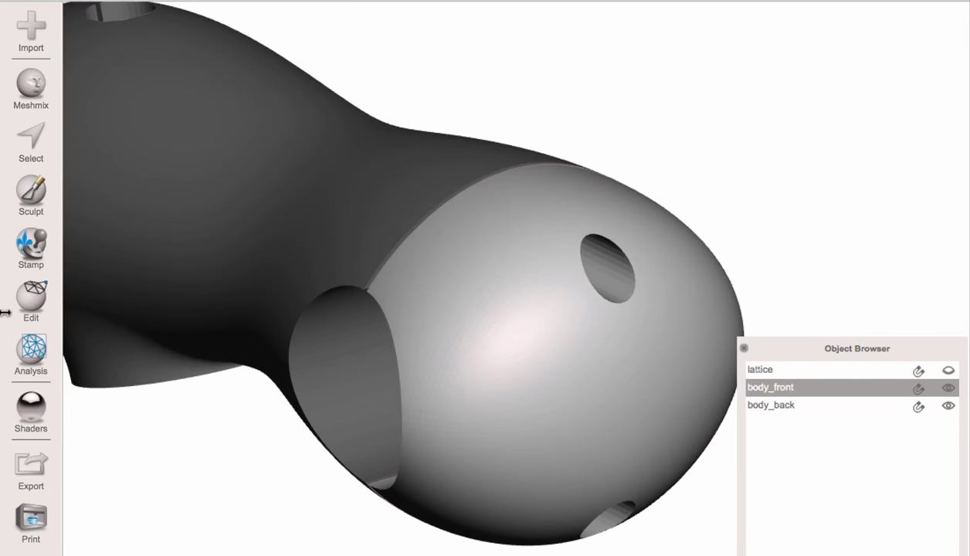
# Step: Generate face groups on body_front with an angle threshold of 17.39, separating the outer surface from the screw holes
pyautogui.click(38, 307)
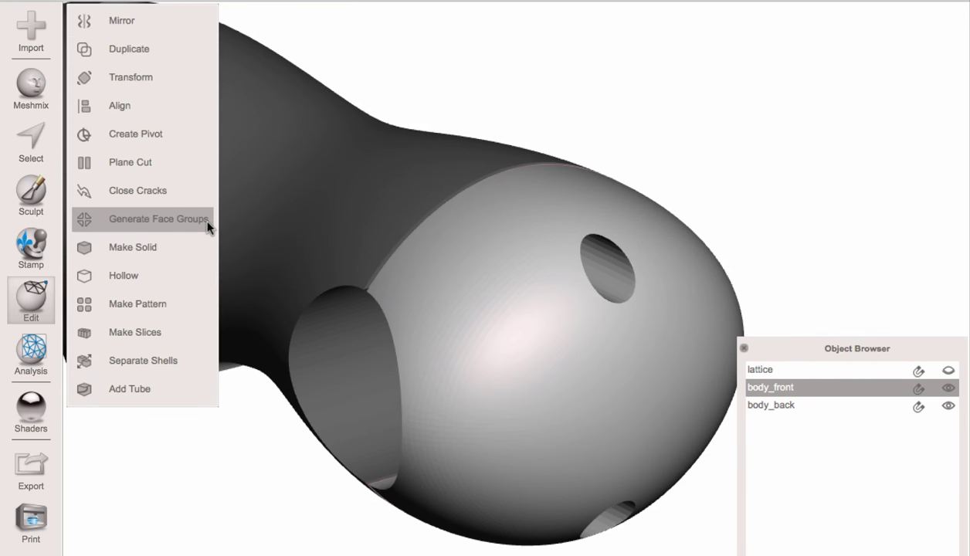
pyautogui.click(210, 221)
pyautogui.moveTo(539, 359); pyautogui.dragTo(632, 359, button='right')
pyautogui.scroll(3, 581, 344)
pyautogui.moveTo(581, 344); pyautogui.dragTo(709, 249, button='right')
pyautogui.moveTo(429, 222); pyautogui.dragTo(482, 263, button='right')
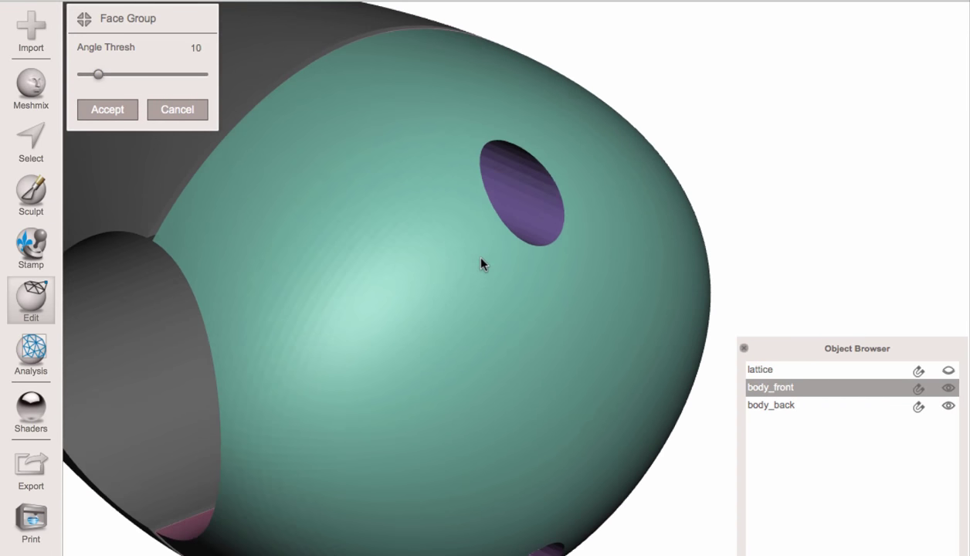
pyautogui.moveTo(519, 203); pyautogui.dragTo(478, 286, button='right')
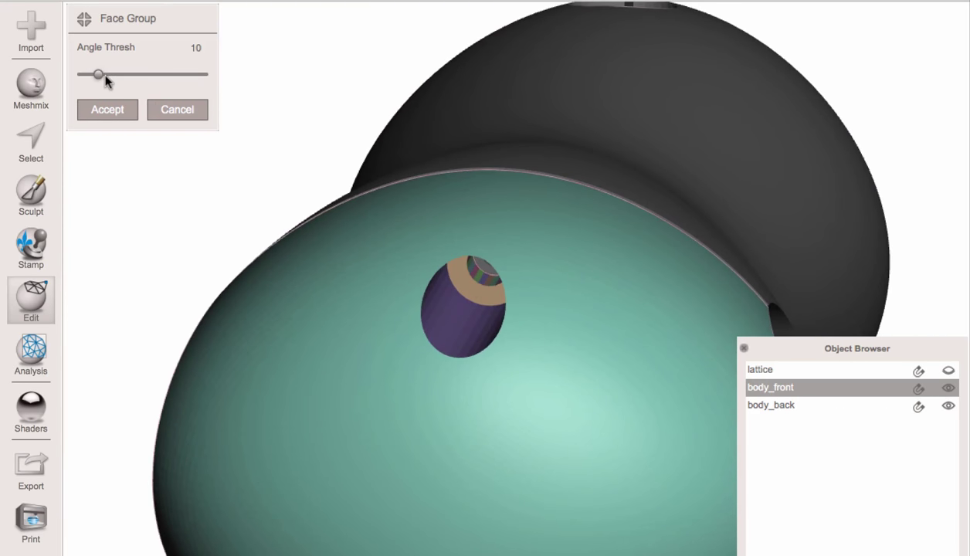
pyautogui.moveTo(101, 73); pyautogui.dragTo(108, 73)
pyautogui.moveTo(478, 304); pyautogui.dragTo(519, 321, button='right')
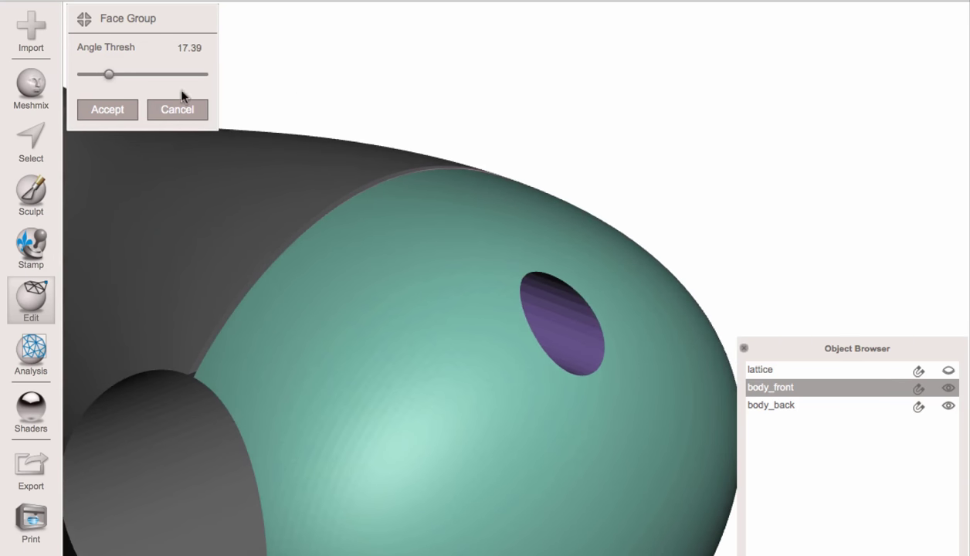
pyautogui.click(106, 110)
# Step: Select body_back and generate its face groups with an angle threshold of 16.81
pyautogui.moveTo(280, 193); pyautogui.dragTo(359, 269, button='right')
pyautogui.click(301, 257)
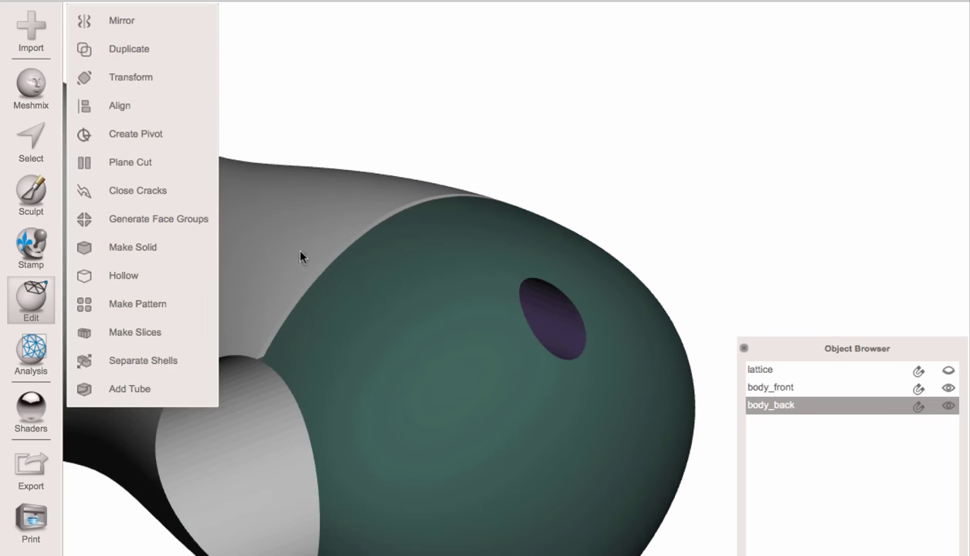
pyautogui.click(136, 306)
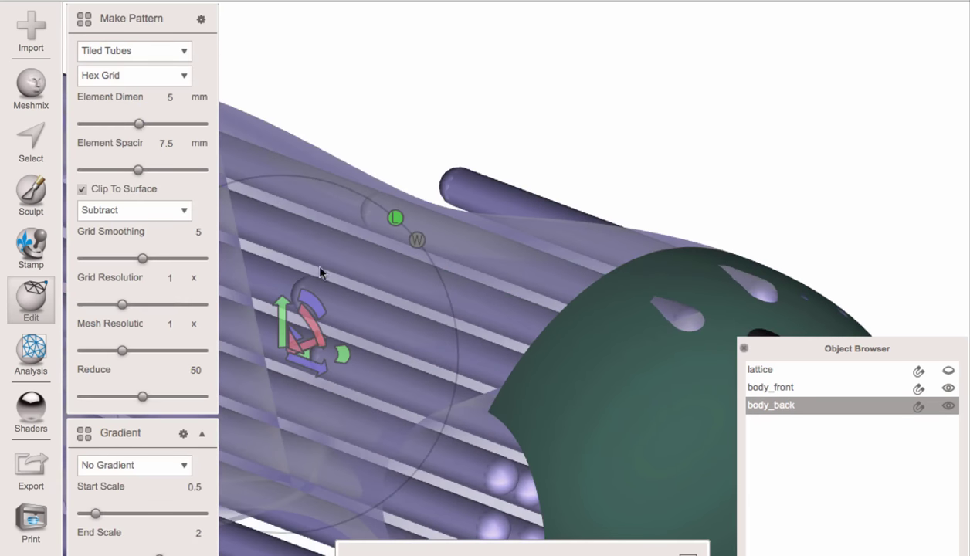
pyautogui.press('Escape')
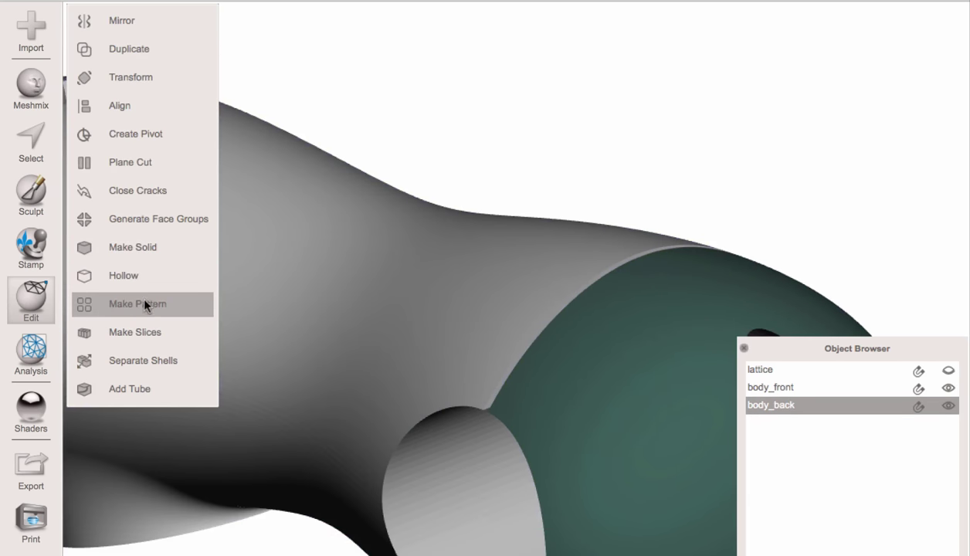
pyautogui.click(148, 220)
pyautogui.hscroll(-5, 371, 295)
pyautogui.moveTo(260, 261); pyautogui.dragTo(340, 324, button='right')
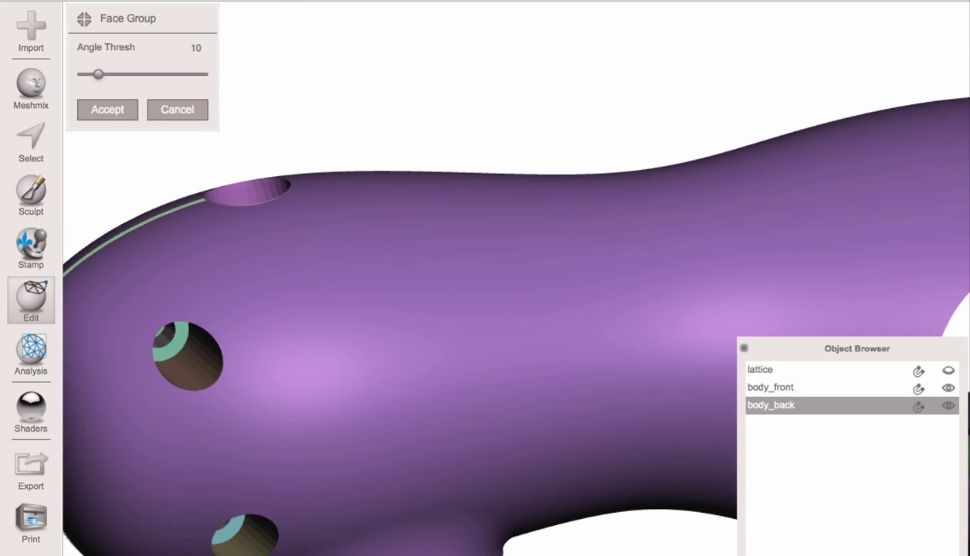
pyautogui.moveTo(99, 75); pyautogui.dragTo(107, 75)
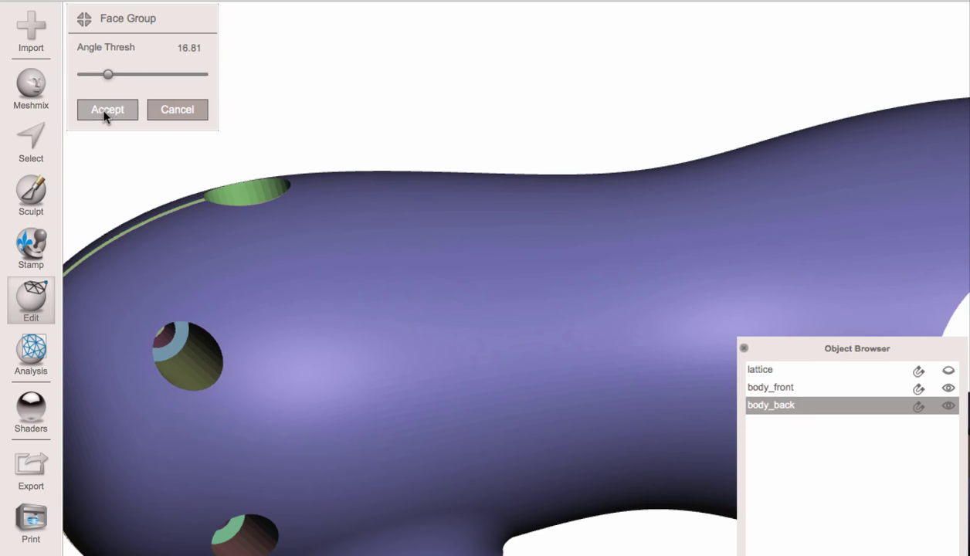
pyautogui.click(106, 110)
# Step: Hide body_front and body_back, show and select the lattice, and look over its surface for defects
pyautogui.moveTo(479, 266); pyautogui.dragTo(330, 324, button='right')
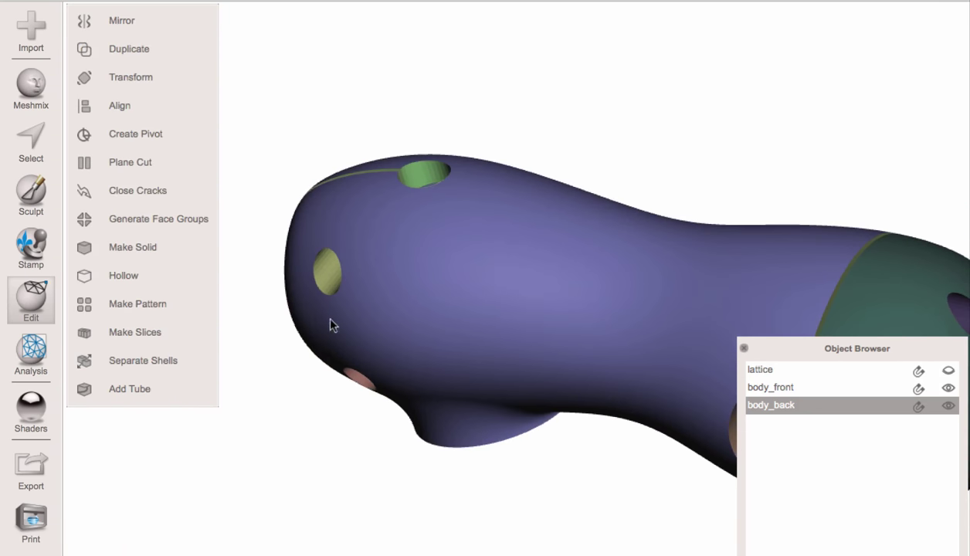
pyautogui.moveTo(526, 295); pyautogui.dragTo(650, 342, button='right')
pyautogui.click(650, 341)
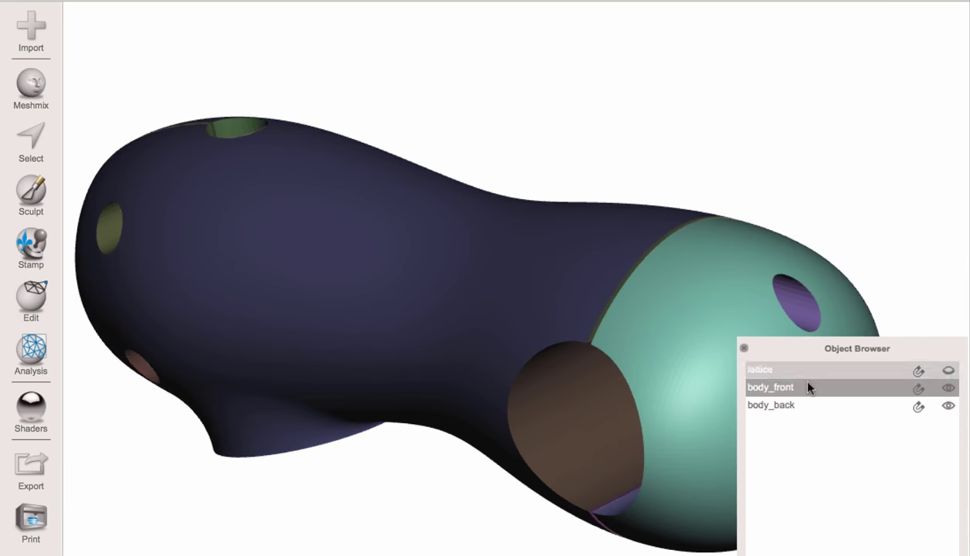
pyautogui.click(949, 389)
pyautogui.click(949, 405)
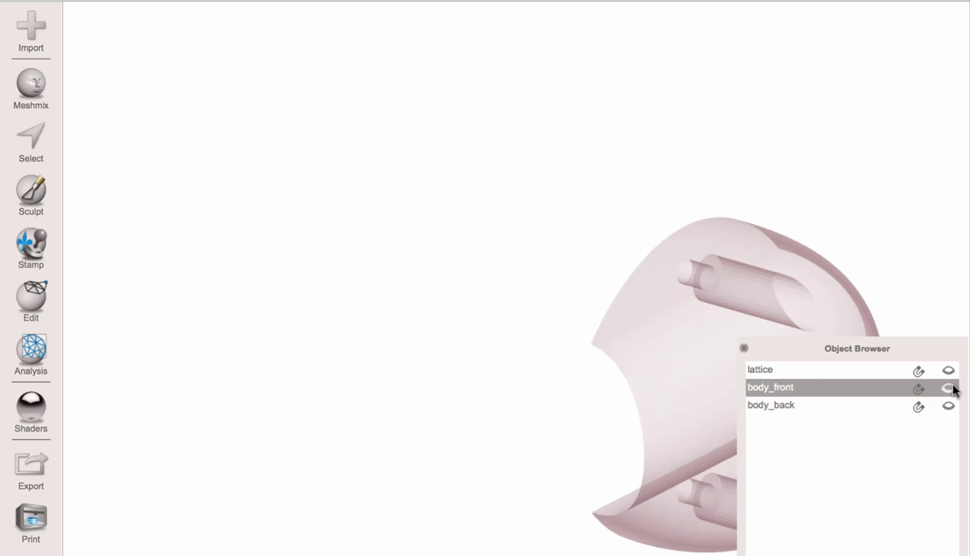
pyautogui.click(948, 371)
pyautogui.click(673, 314)
pyautogui.moveTo(560, 282); pyautogui.dragTo(608, 352, button='right')
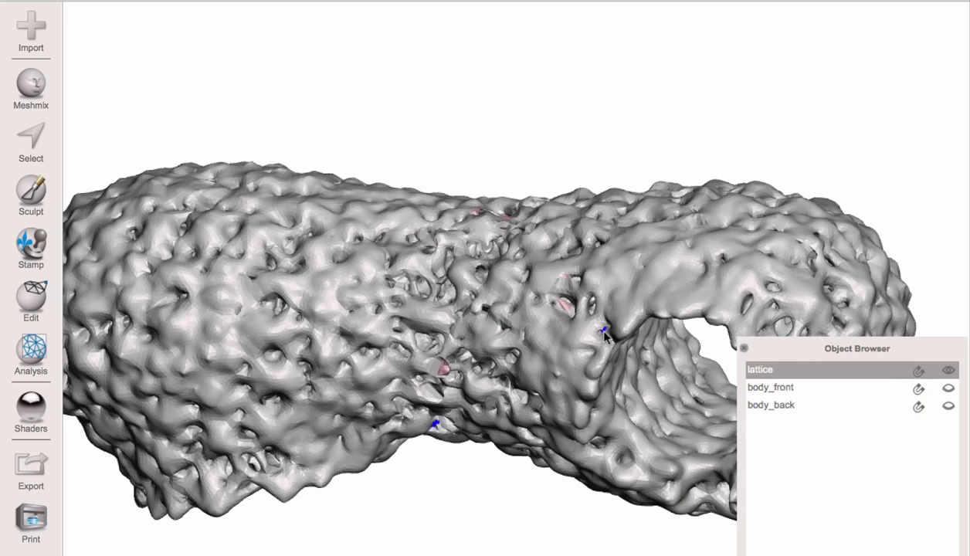
pyautogui.moveTo(679, 312); pyautogui.dragTo(378, 363, button='right')
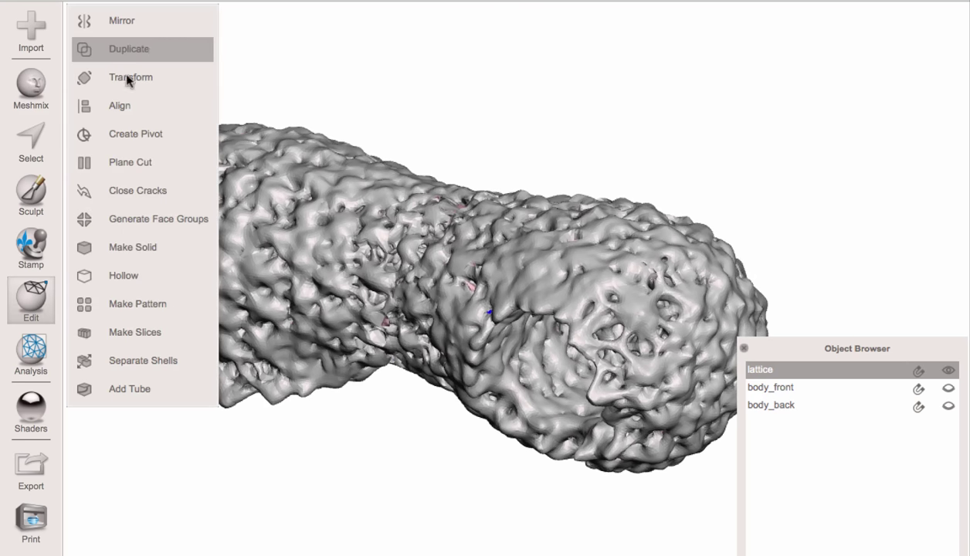
# Step: Analyse the lattice with the Inspector and auto repair all its defects using Flat Fill
pyautogui.moveTo(36, 352)
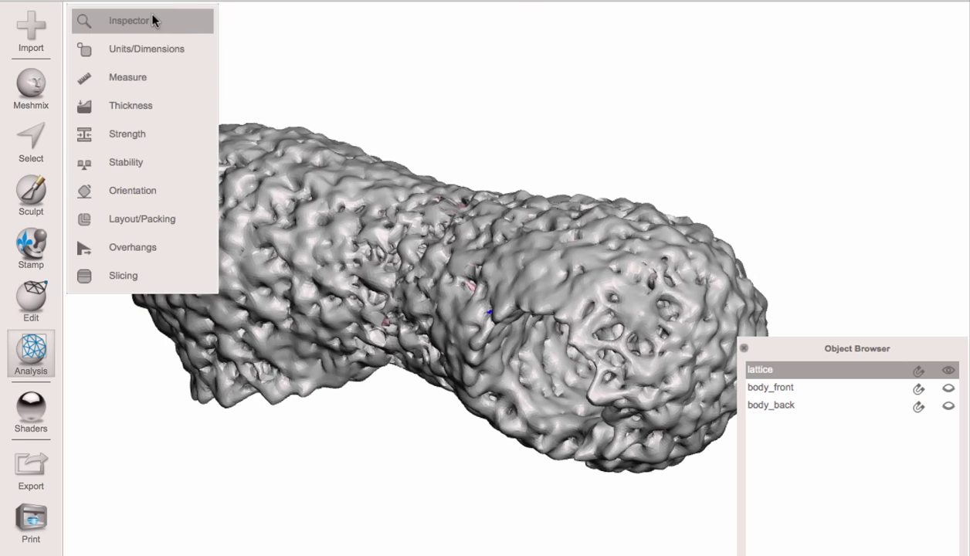
pyautogui.scroll(-5, 579, 198)
pyautogui.moveTo(249, 230); pyautogui.dragTo(341, 284, button='right')
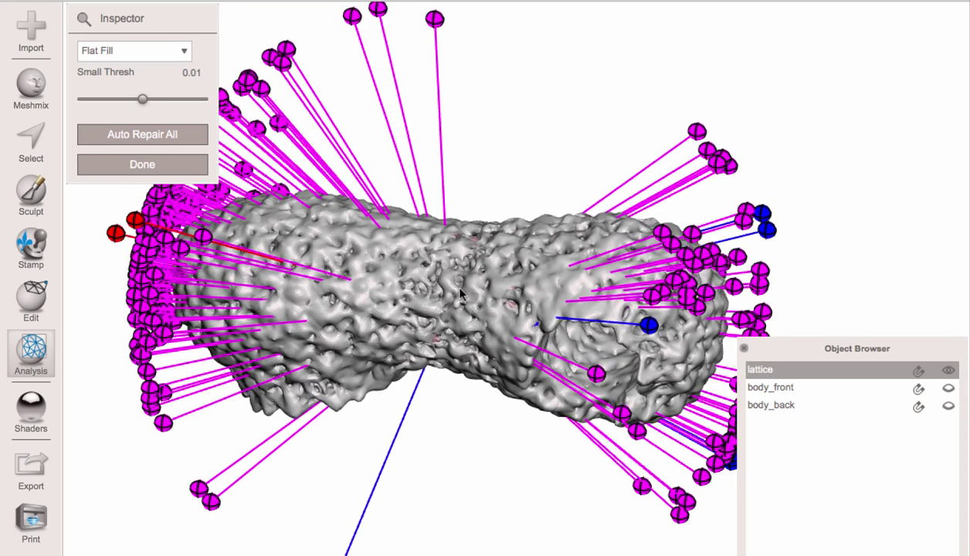
pyautogui.moveTo(483, 285); pyautogui.dragTo(463, 274, button='right')
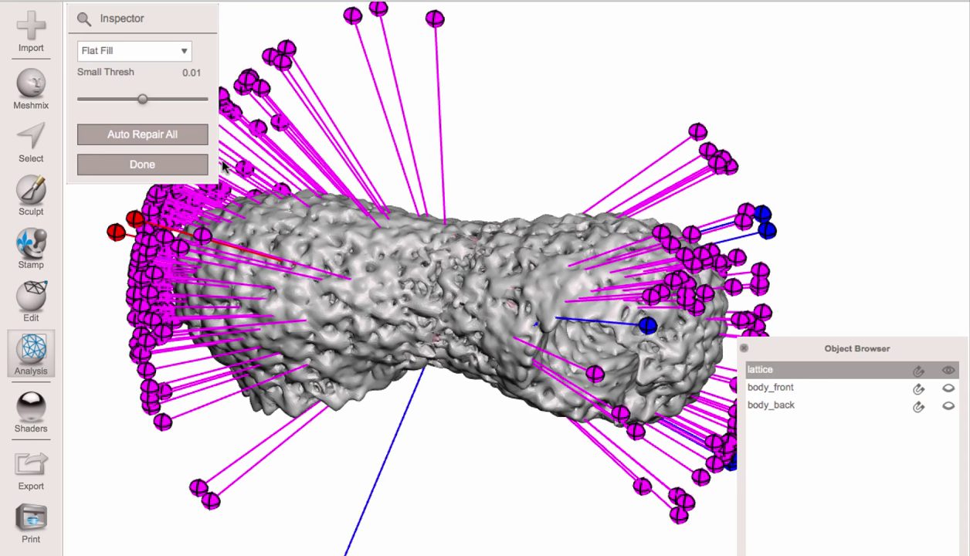
pyautogui.click(126, 136)
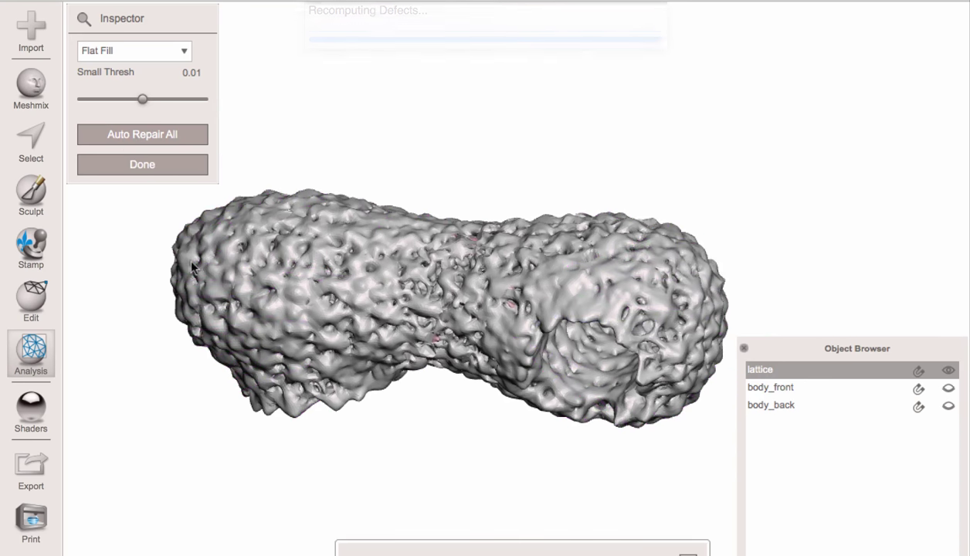
pyautogui.moveTo(554, 258); pyautogui.dragTo(297, 210, button='right')
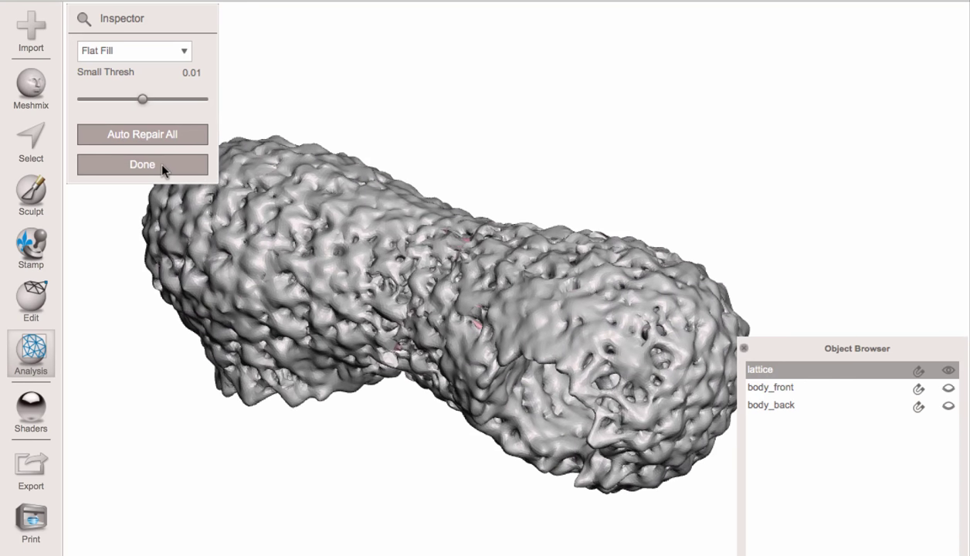
pyautogui.click(142, 165)
# Step: Check the repaired lattice again with the Inspector, exit the tool, and view the mesh from other angles
pyautogui.click(155, 25)
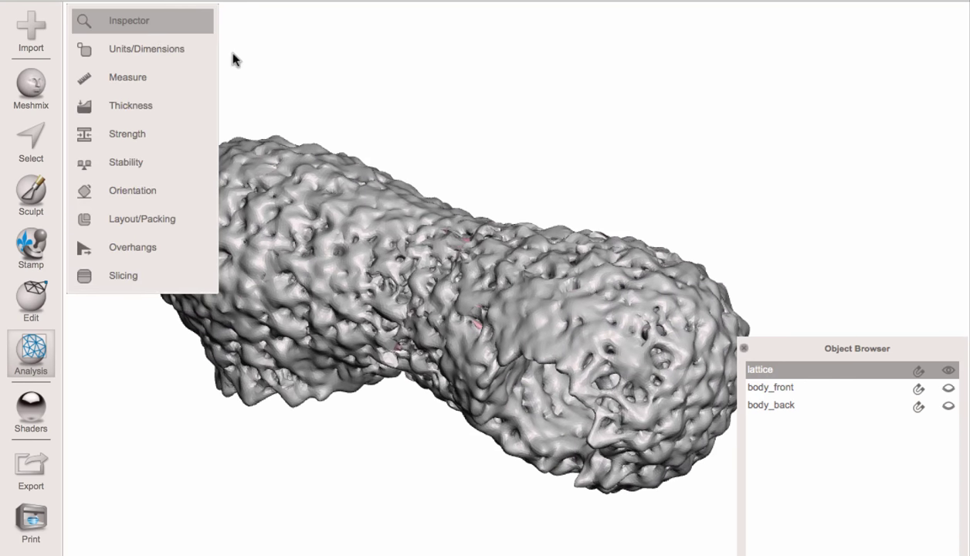
pyautogui.press('Escape')
pyautogui.moveTo(341, 261); pyautogui.dragTo(397, 259, button='right')
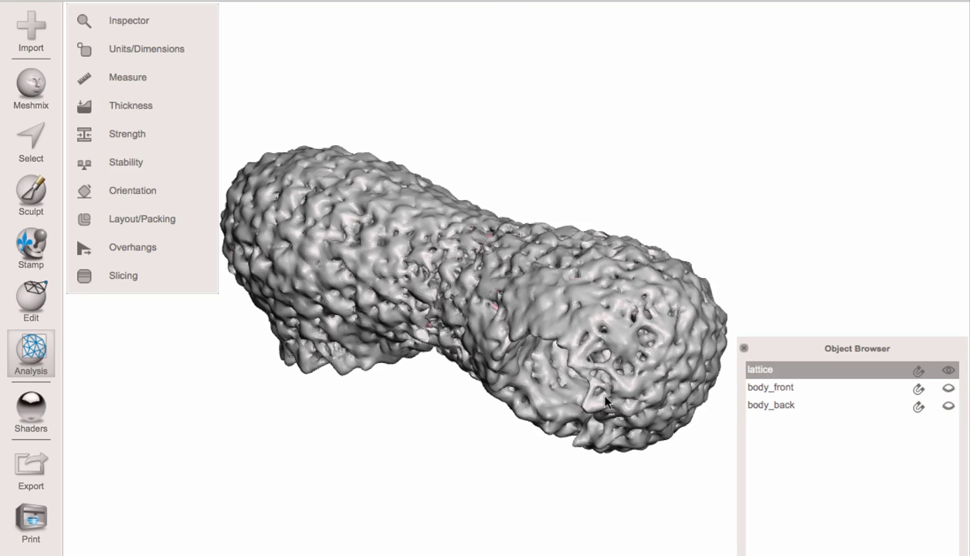
pyautogui.moveTo(606, 401); pyautogui.dragTo(641, 344, button='right')
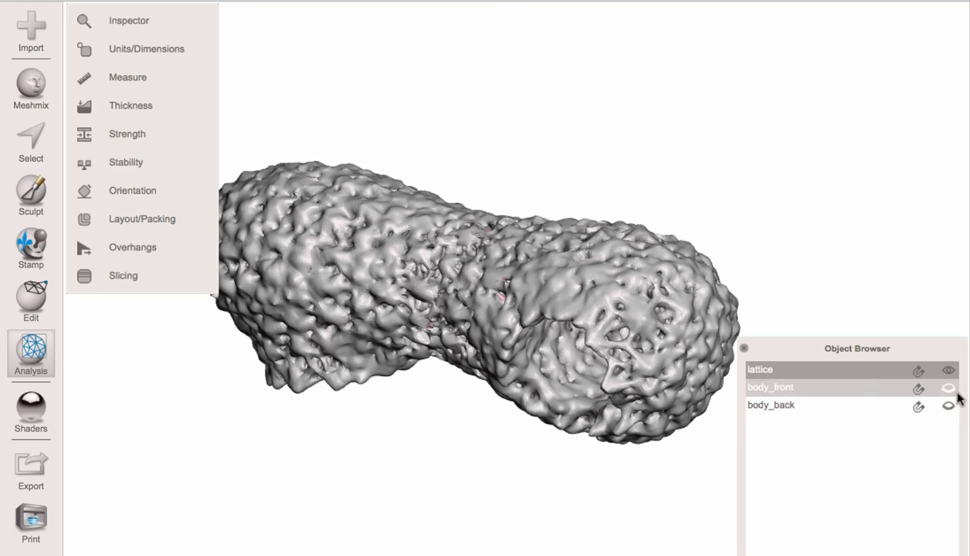
# Step: Show body_front together with the lattice, and reposition and shrink the Object Browser to keep the model in view
pyautogui.click(949, 388)
pyautogui.moveTo(587, 297); pyautogui.dragTo(639, 267, button='right')
pyautogui.moveTo(811, 355); pyautogui.dragTo(792, 322)
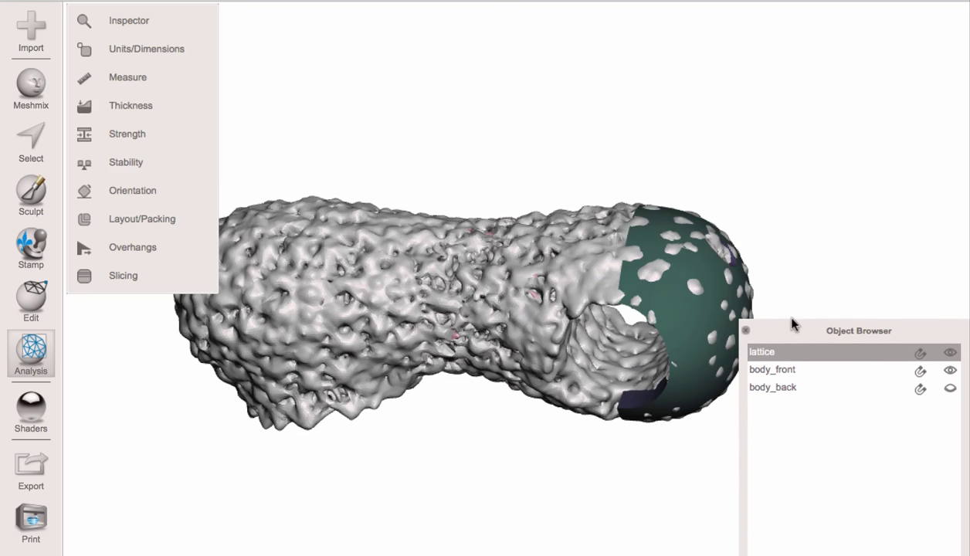
pyautogui.moveTo(800, 555); pyautogui.dragTo(801, 555)
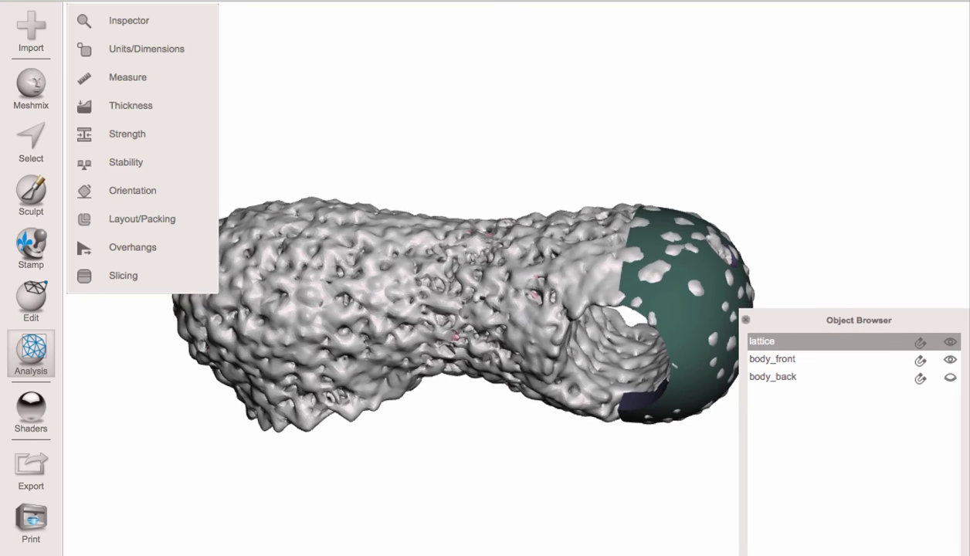
pyautogui.moveTo(783, 315); pyautogui.dragTo(784, 296)
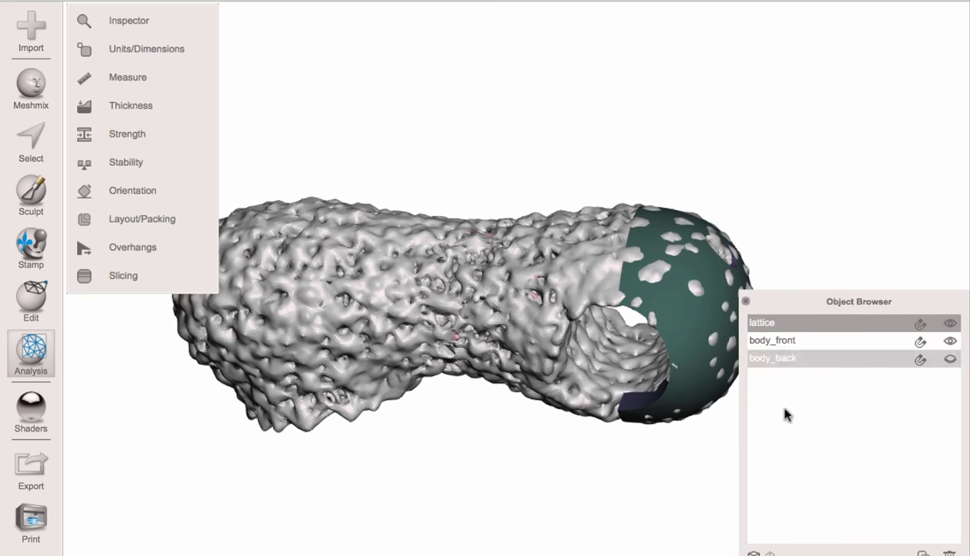
pyautogui.moveTo(962, 544); pyautogui.dragTo(912, 479)
pyautogui.moveTo(812, 308); pyautogui.dragTo(854, 326)
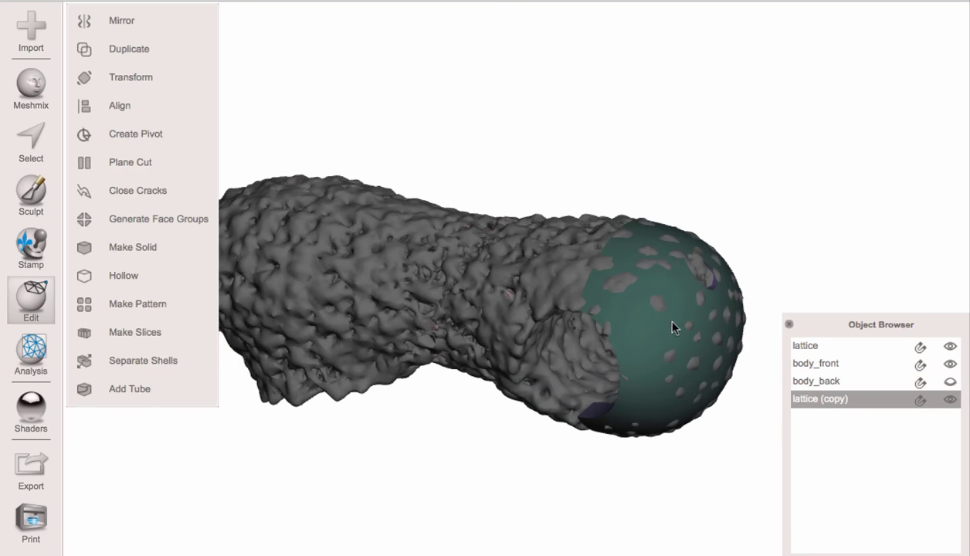
# Step: Duplicate the lattice, hide both the original and the copy, and view the cut side of body_front
pyautogui.click(950, 346)
pyautogui.moveTo(620, 285); pyautogui.dragTo(732, 263, button='right')
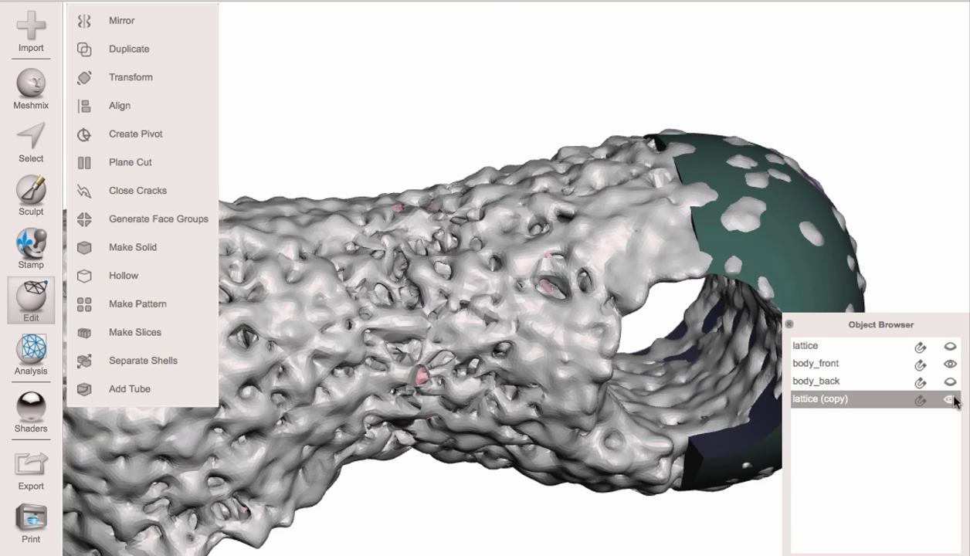
pyautogui.click(950, 400)
pyautogui.moveTo(769, 219); pyautogui.dragTo(720, 176, button='right')
pyautogui.moveTo(633, 153); pyautogui.dragTo(536, 182, button='right')
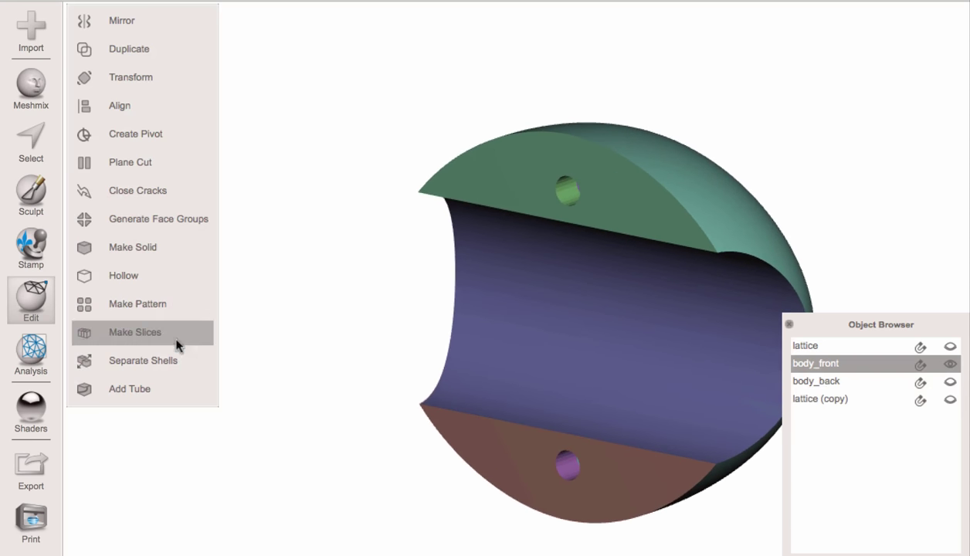
# Step: Create a pivot on the flat cut face of body_front beside the upper hole, using Surface Point placement and Geometry Frame orientation
pyautogui.click(147, 135)
pyautogui.click(173, 54)
pyautogui.click(137, 72)
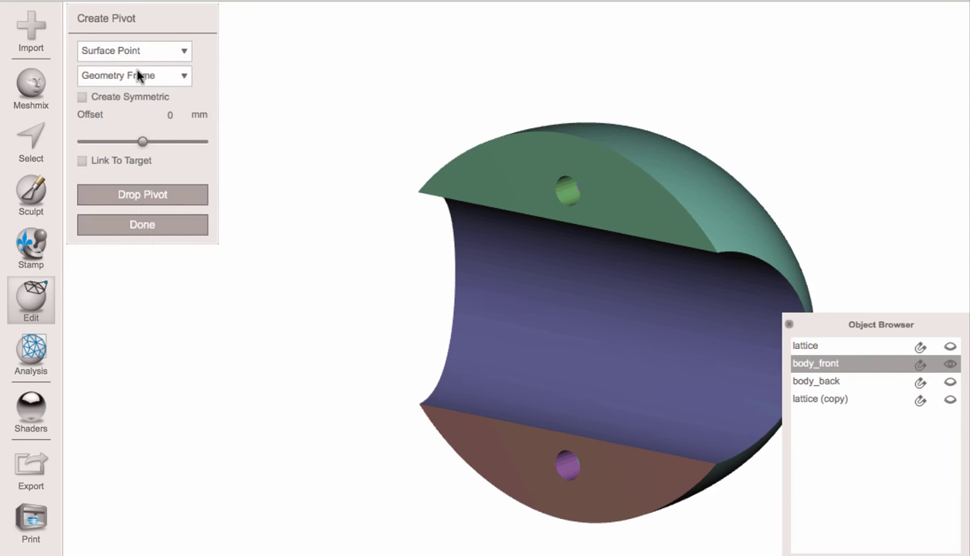
pyautogui.moveTo(507, 177); pyautogui.dragTo(580, 181, button='right')
pyautogui.click(602, 191)
pyautogui.moveTo(603, 193)
pyautogui.mouseDown()
pyautogui.moveTo(451, 173)
pyautogui.moveTo(544, 195)
pyautogui.moveTo(583, 271)
pyautogui.moveTo(601, 245)
pyautogui.moveTo(609, 195)
pyautogui.mouseUp()
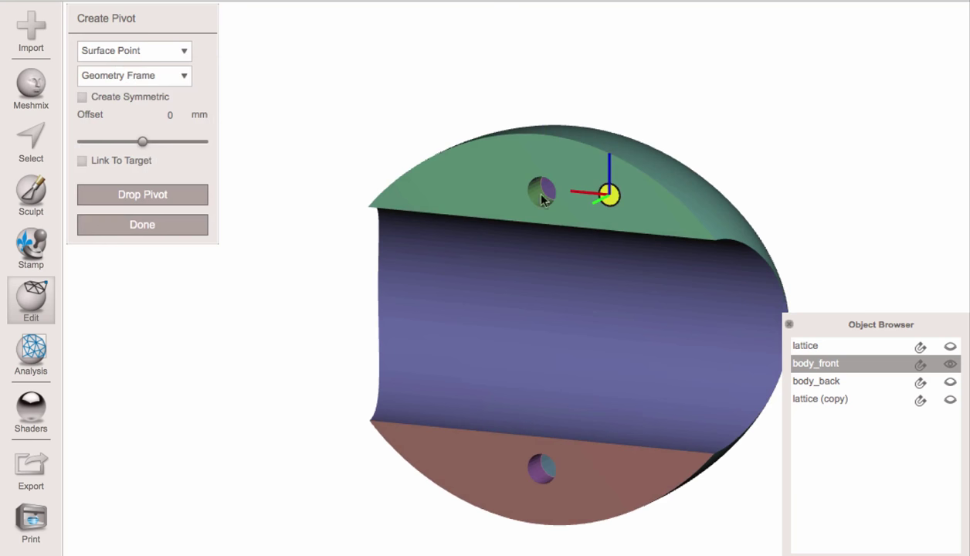
pyautogui.click(157, 193)
pyautogui.moveTo(400, 210)
pyautogui.mouseDown(button='right')
pyautogui.moveTo(504, 275)
pyautogui.moveTo(480, 281)
pyautogui.mouseUp(button='right')
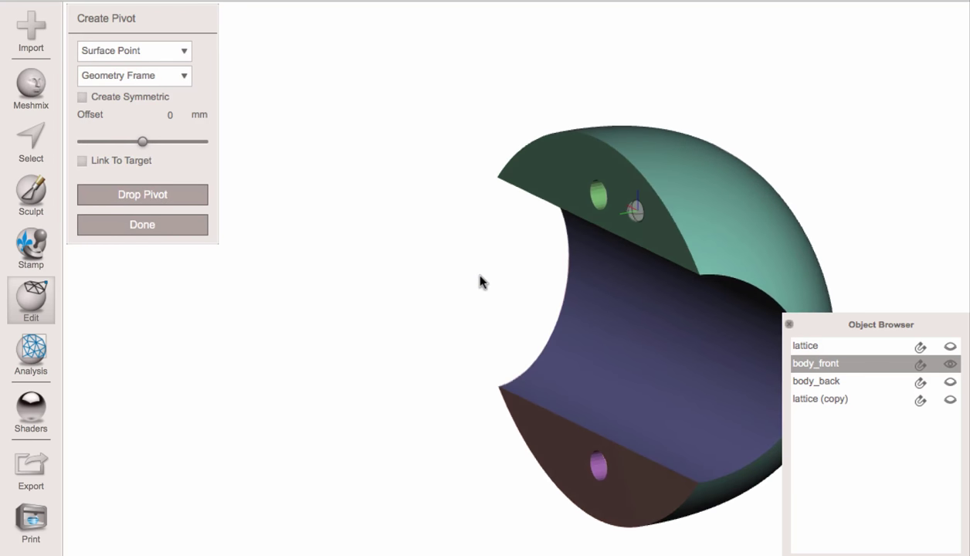
pyautogui.click(171, 226)
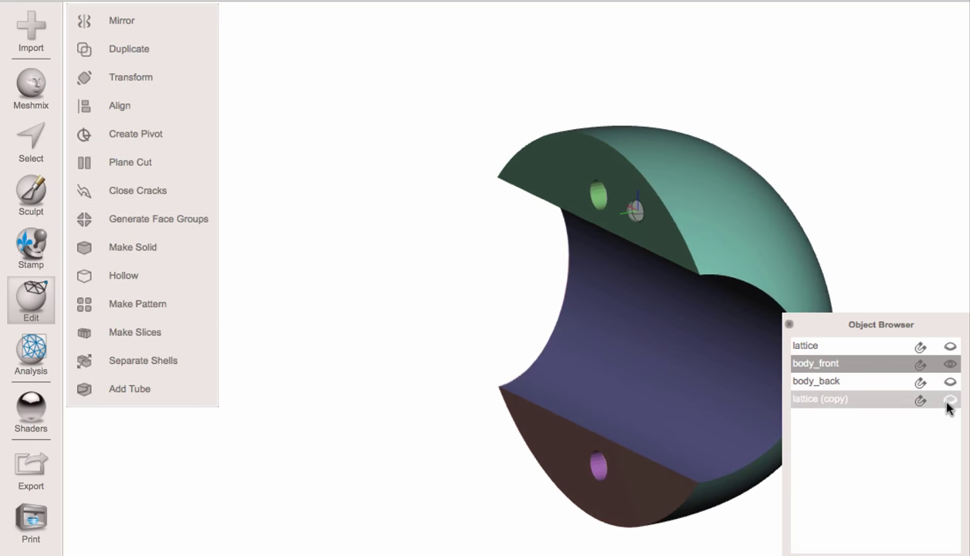
# Step: Show the lattice copy together with body_front and try to plane cut the copy at the pivot with the cut direction flipped
pyautogui.click(950, 400)
pyautogui.click(642, 261)
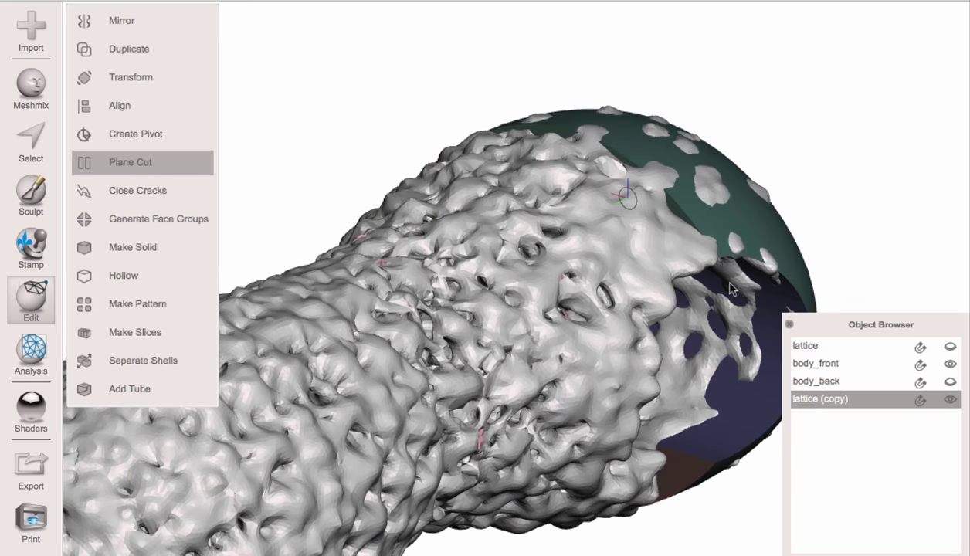
pyautogui.click(135, 164)
pyautogui.click(625, 206)
pyautogui.moveTo(707, 246); pyautogui.dragTo(604, 288, button='right')
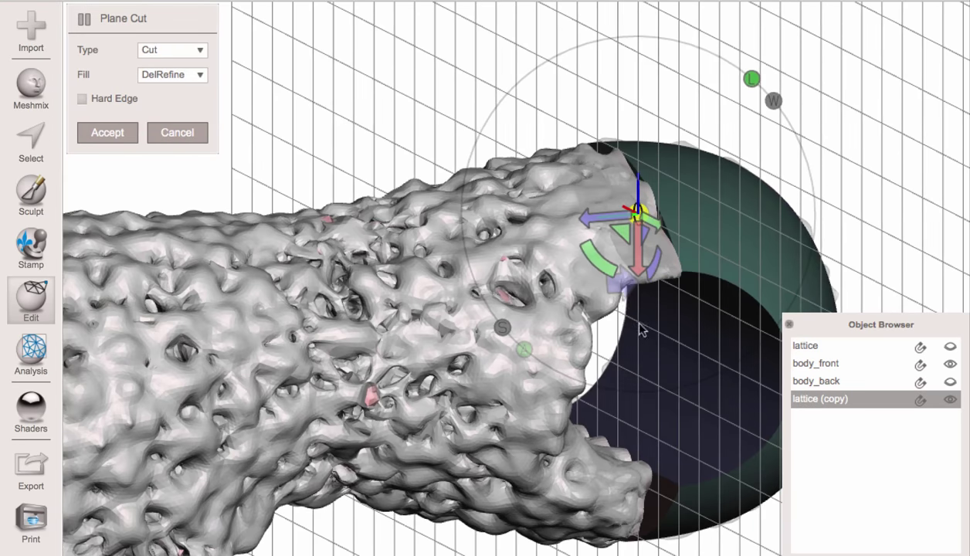
pyautogui.moveTo(640, 331); pyautogui.dragTo(647, 307, button='right')
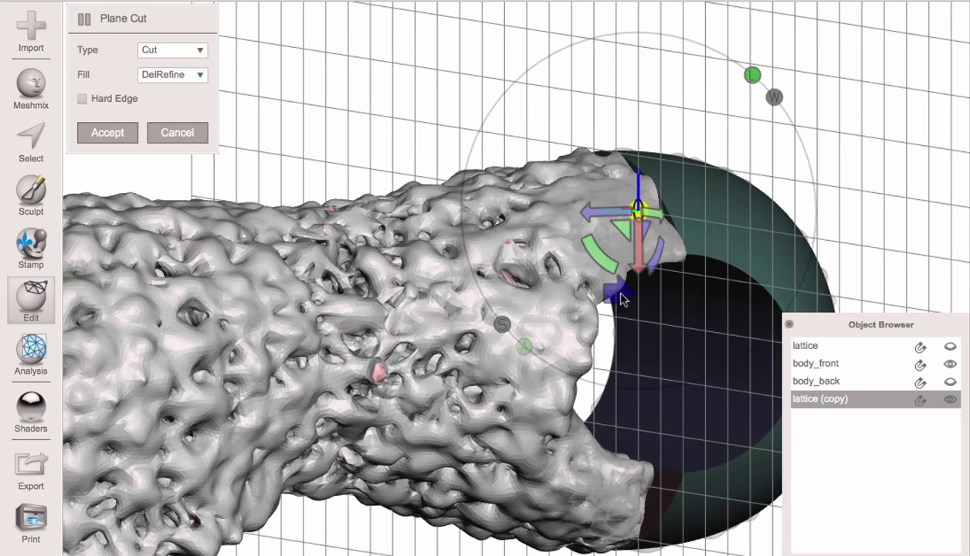
pyautogui.click(620, 294)
pyautogui.moveTo(620, 315); pyautogui.dragTo(661, 320, button='right')
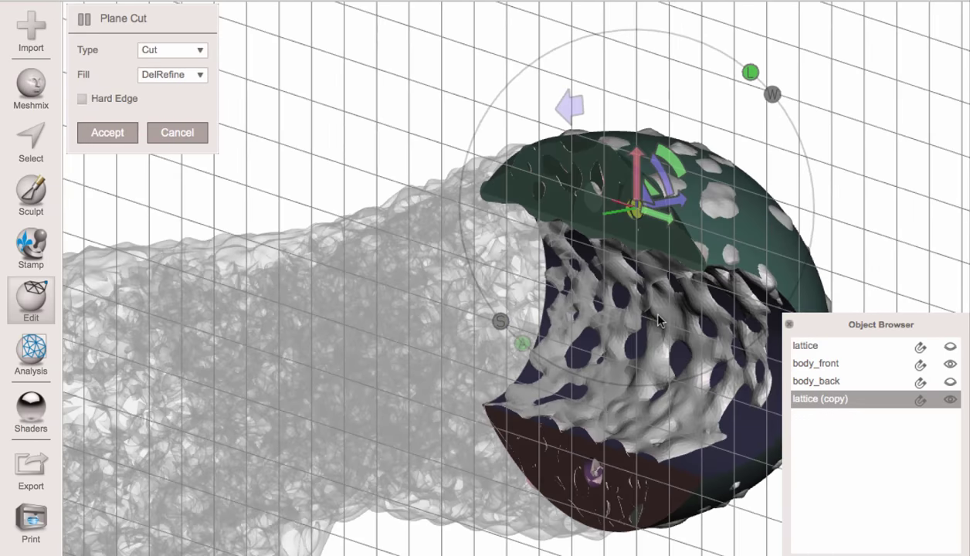
pyautogui.click(176, 133)
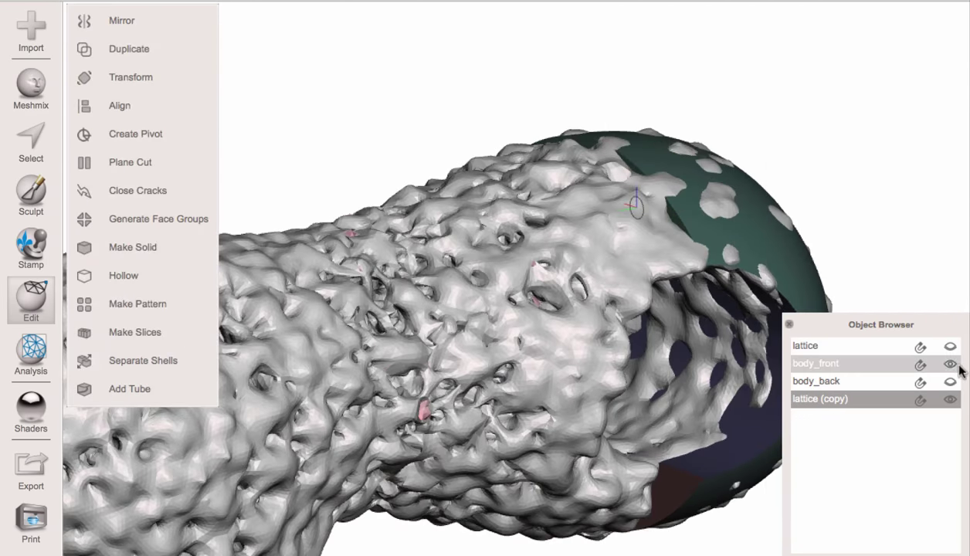
# Step: Hide body_front and try the pivot-aligned, flipped plane cut on the lattice copy alone, examining its cut surfaces
pyautogui.click(951, 368)
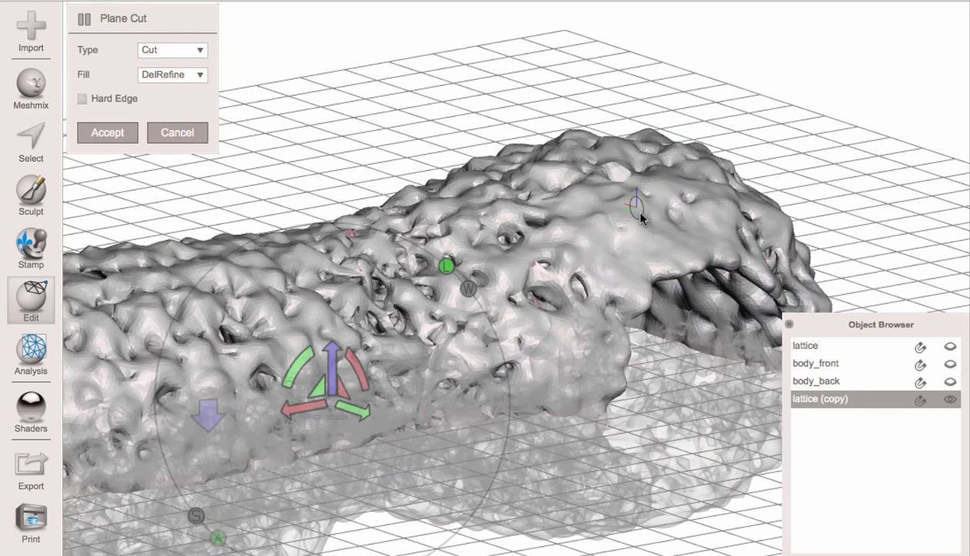
pyautogui.click(633, 214)
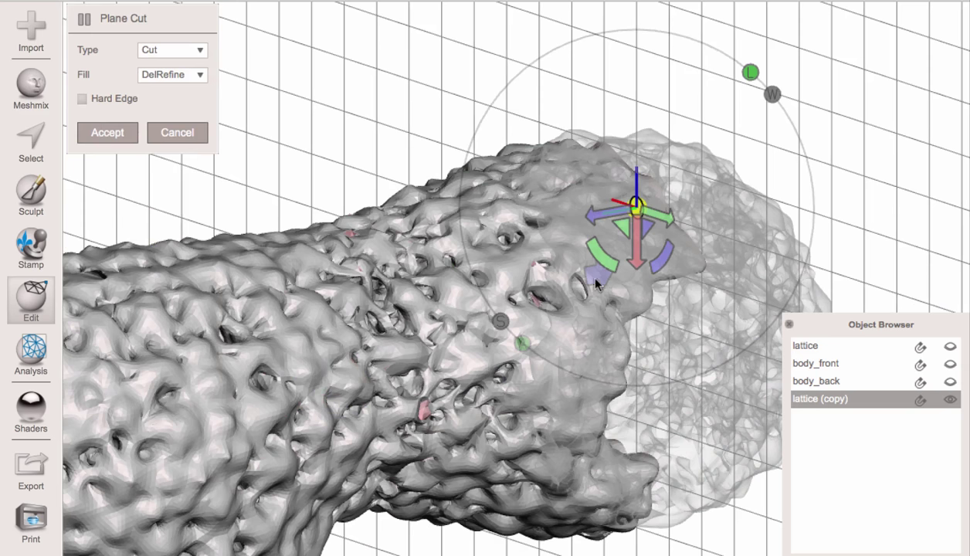
pyautogui.moveTo(596, 282); pyautogui.dragTo(614, 183, button='right')
pyautogui.moveTo(613, 473); pyautogui.dragTo(588, 493, button='right')
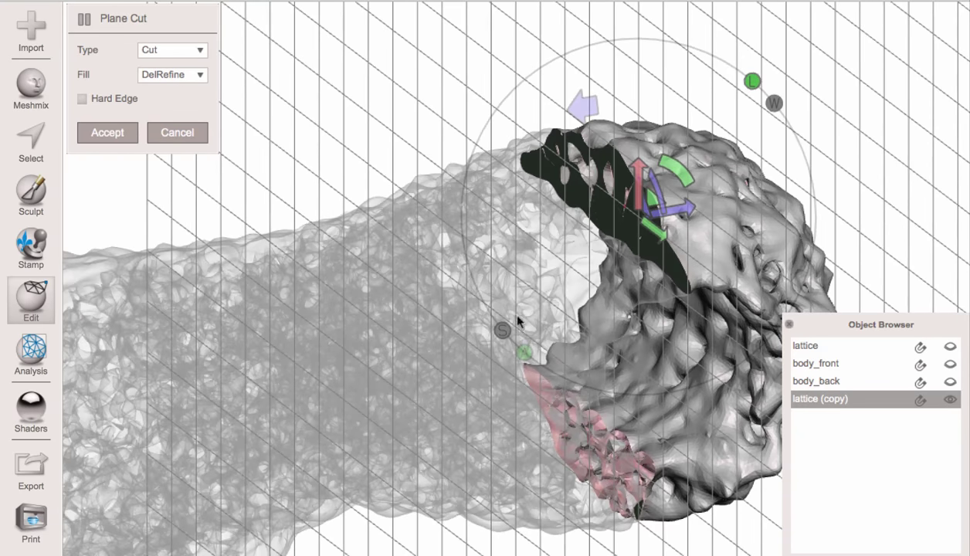
pyautogui.click(188, 134)
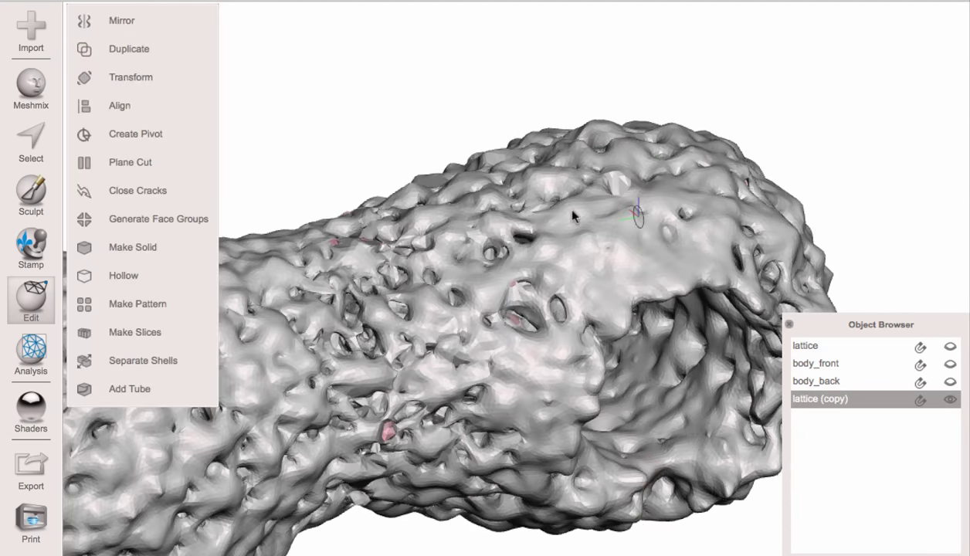
# Step: Delete the lattice copy and show the original lattice as the active object
pyautogui.moveTo(649, 235); pyautogui.dragTo(575, 306, button='right')
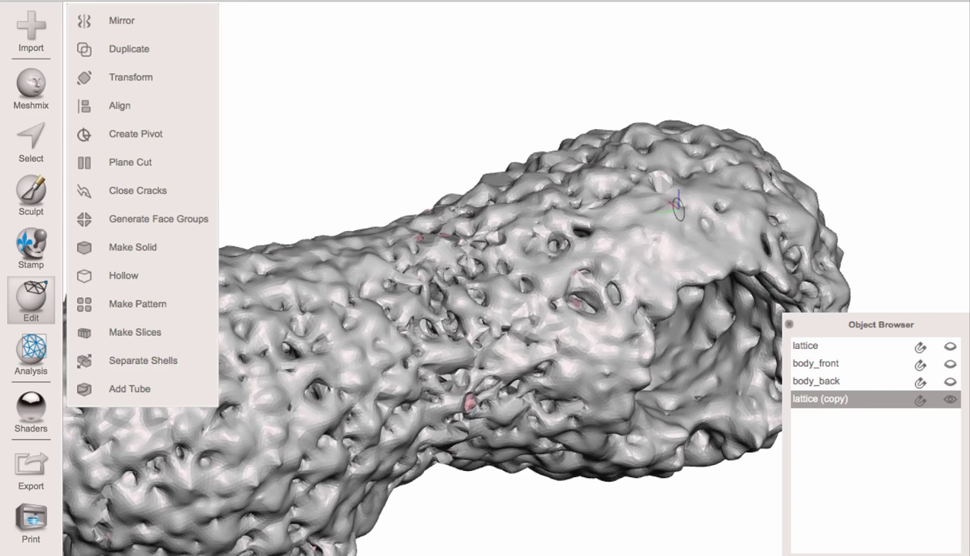
pyautogui.press('Delete')
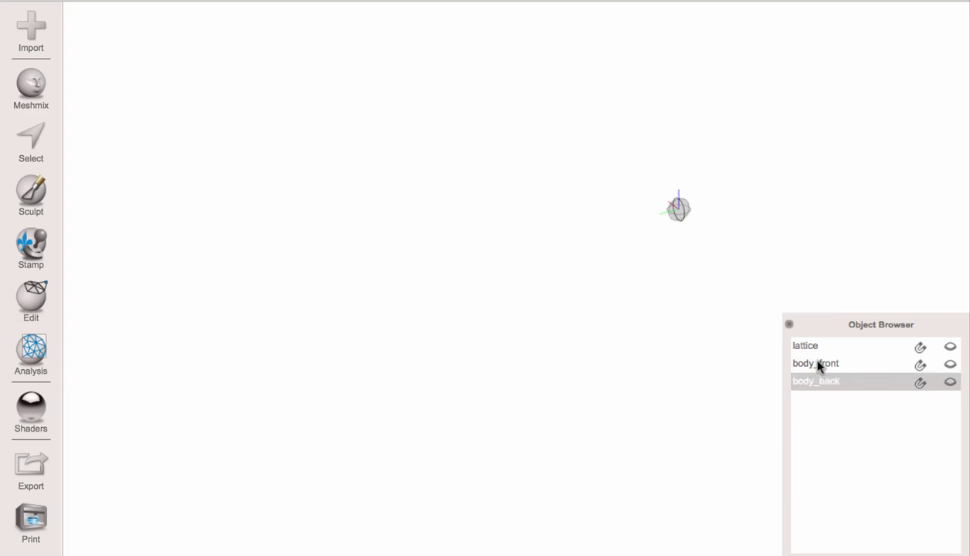
pyautogui.click(817, 347)
pyautogui.click(949, 348)
pyautogui.moveTo(624, 283); pyautogui.dragTo(608, 292, button='right')
pyautogui.click(806, 366)
pyautogui.click(808, 351)
pyautogui.moveTo(251, 240); pyautogui.dragTo(454, 332, button='right')
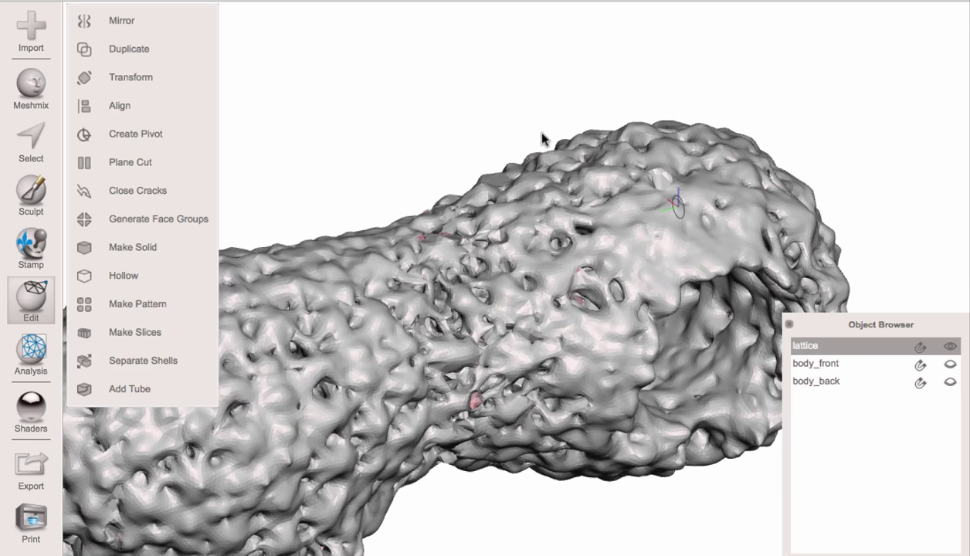
# Step: Convert the lattice with Make Solid, using the Fast type, Solid Accuracy 256 and Mesh Density 256
pyautogui.click(143, 247)
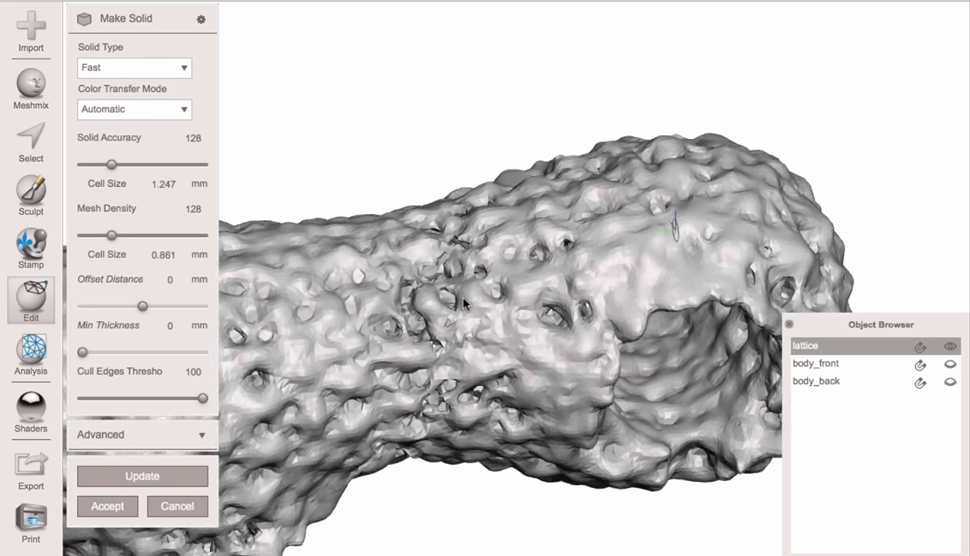
pyautogui.moveTo(464, 303); pyautogui.dragTo(491, 287, button='right')
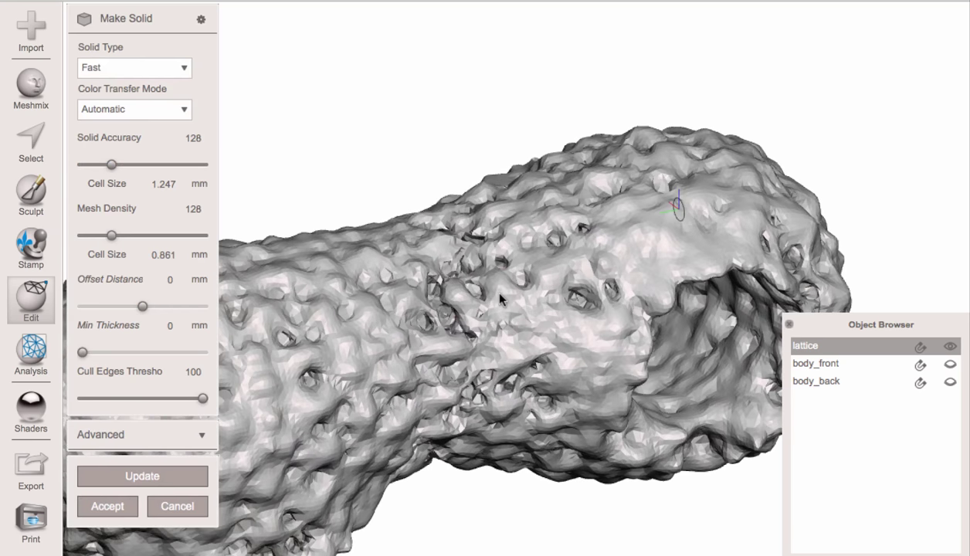
pyautogui.moveTo(188, 136); pyautogui.dragTo(200, 137)
pyautogui.write('256')
pyautogui.moveTo(184, 205); pyautogui.dragTo(249, 210)
pyautogui.write('256')
pyautogui.press('Return')
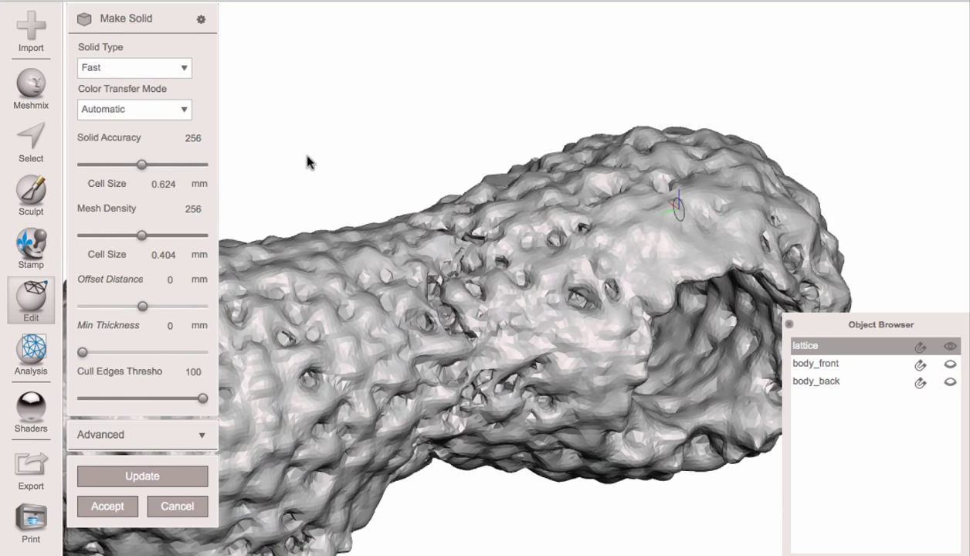
pyautogui.click(140, 473)
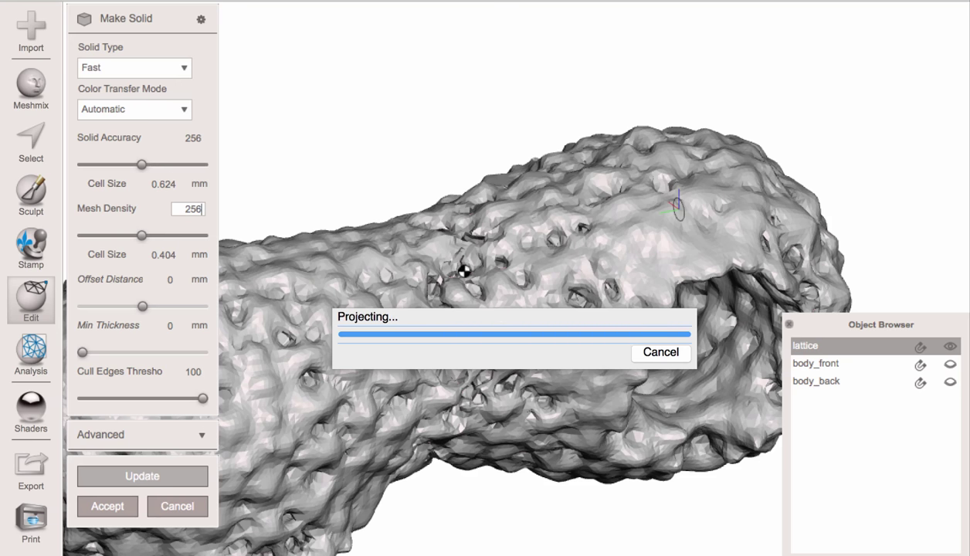
pyautogui.moveTo(564, 251); pyautogui.dragTo(286, 448, button='right')
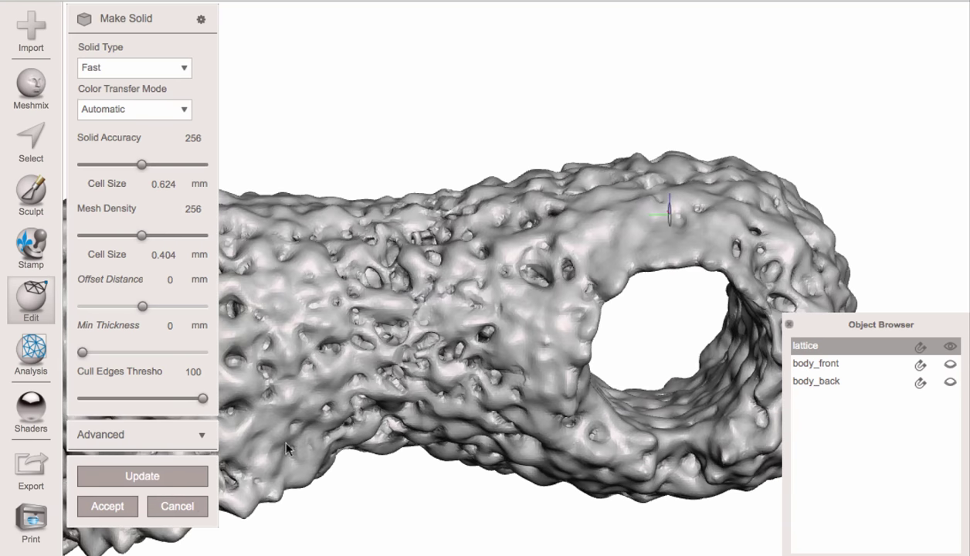
pyautogui.click(97, 507)
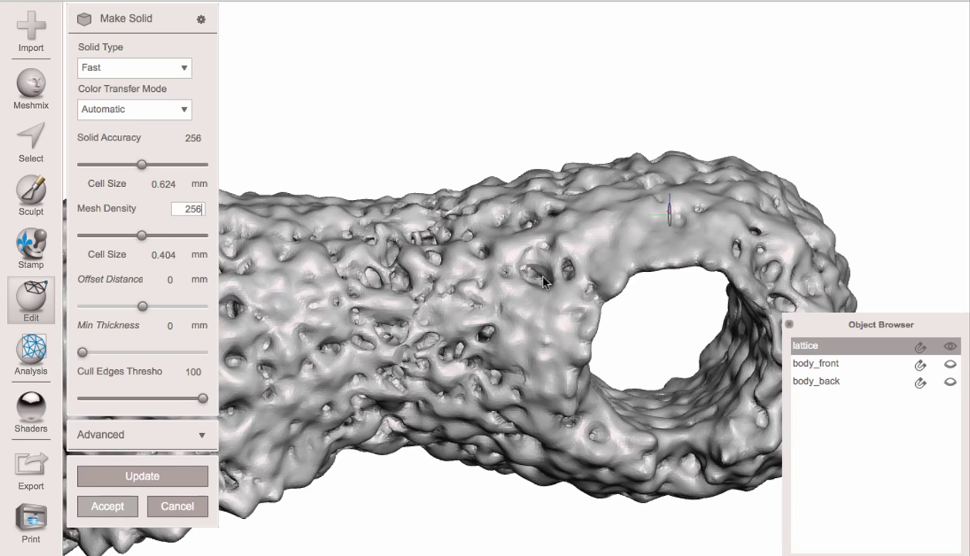
pyautogui.press('Return')
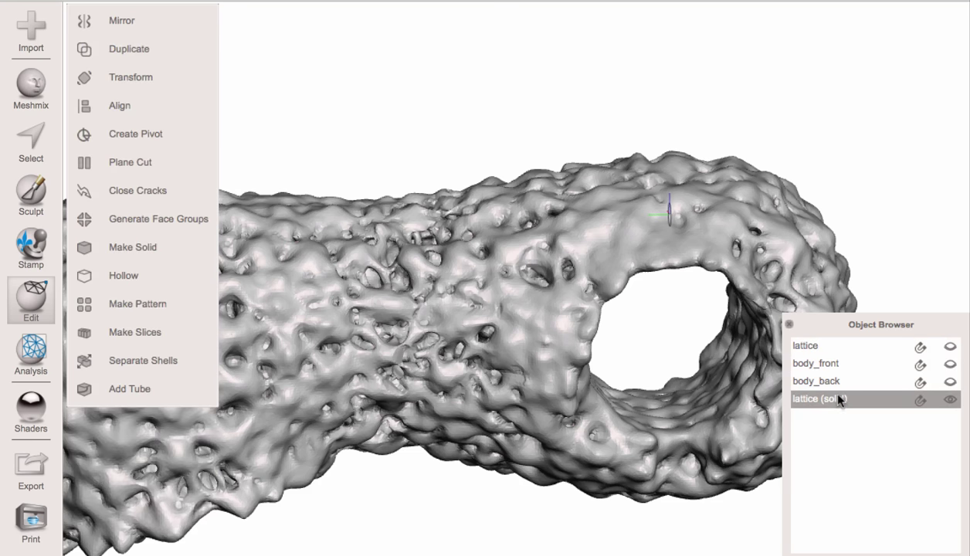
# Step: Duplicate the solid lattice and keep only the copy visible
pyautogui.moveTo(542, 293); pyautogui.dragTo(808, 368, button='right')
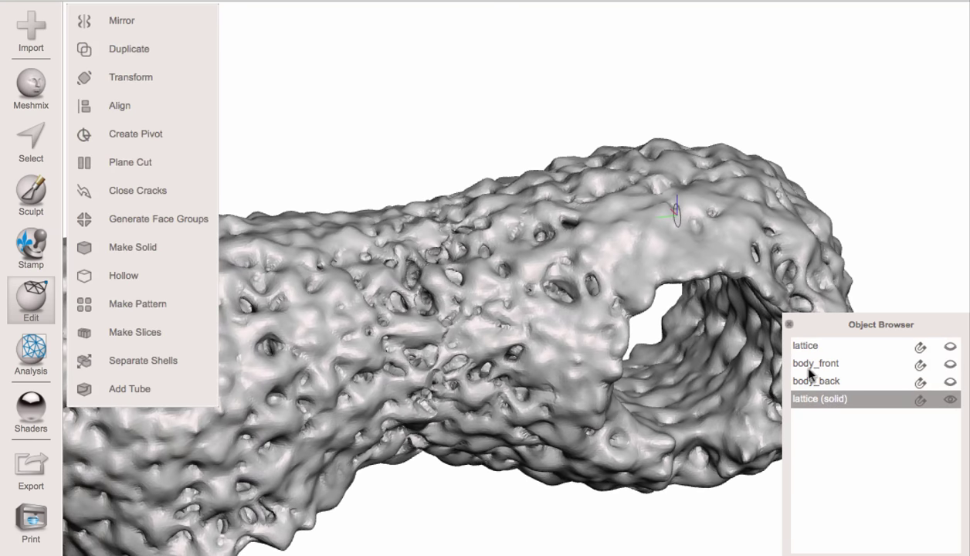
pyautogui.moveTo(730, 377); pyautogui.dragTo(755, 383, button='right')
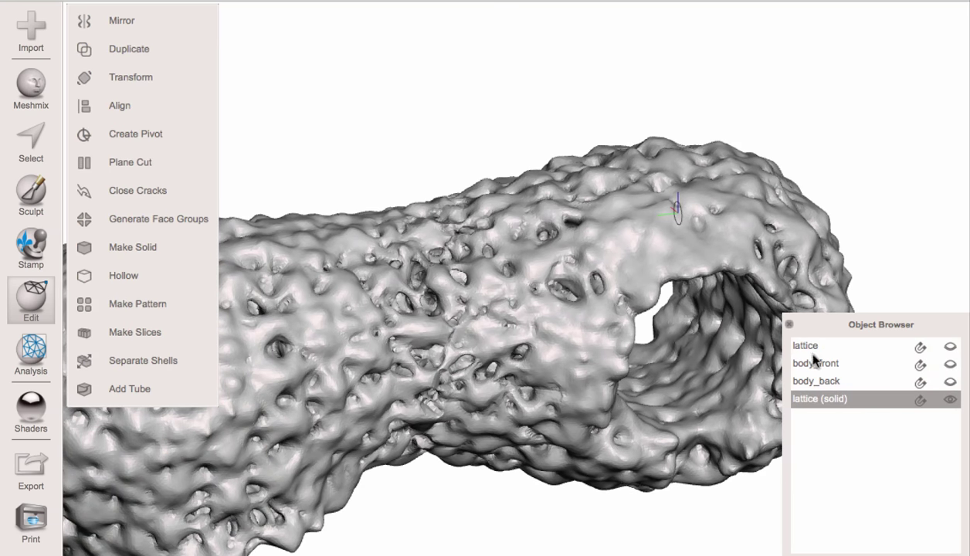
pyautogui.hotkey('ctrl', 'd')
pyautogui.click(950, 400)
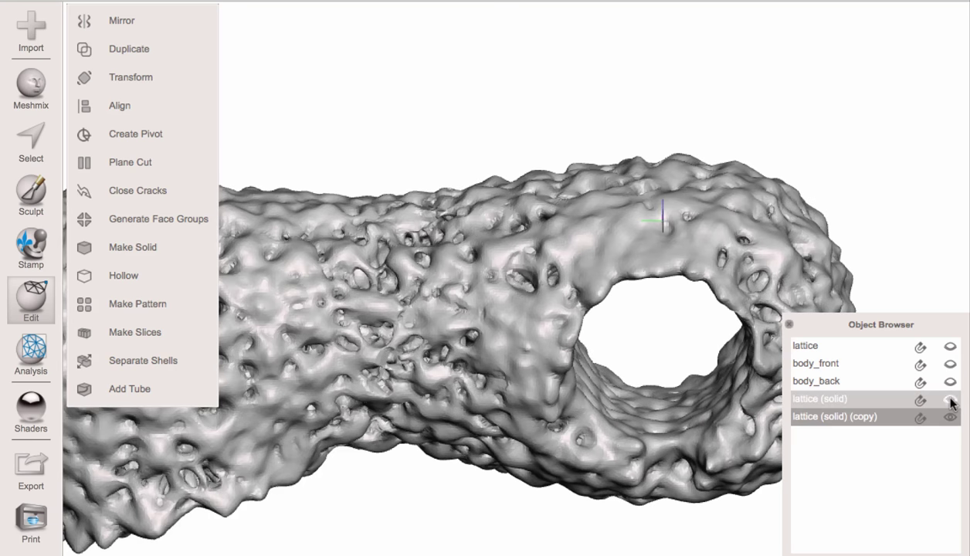
# Step: Try to plane cut the solid lattice copy at the pivot, keeping the body_front end
pyautogui.moveTo(679, 204); pyautogui.dragTo(736, 211, button='right')
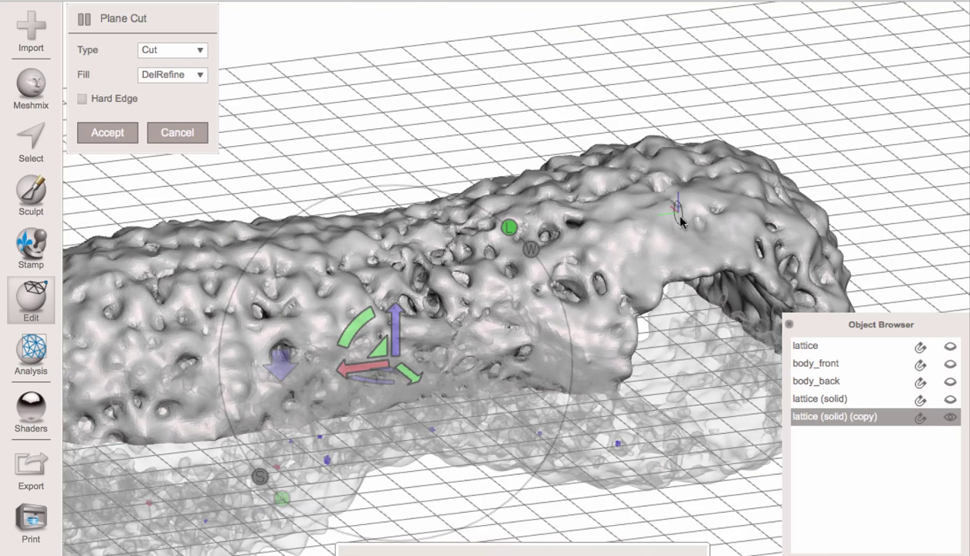
pyautogui.click(670, 211)
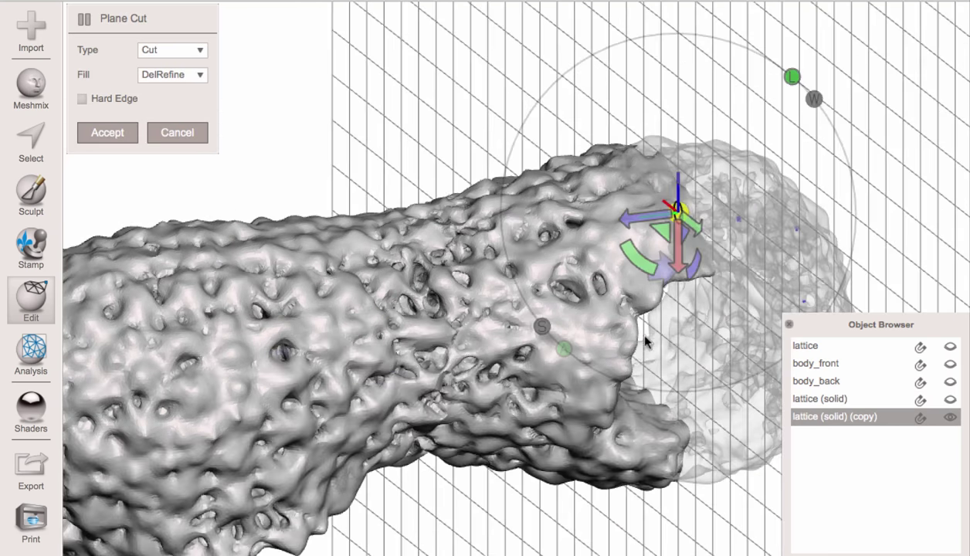
pyautogui.click(663, 272)
pyautogui.moveTo(595, 319); pyautogui.dragTo(689, 298, button='right')
pyautogui.moveTo(660, 389); pyautogui.dragTo(454, 351, button='right')
pyautogui.moveTo(303, 425); pyautogui.dragTo(515, 353, button='right')
pyautogui.press('Escape')
pyautogui.moveTo(659, 261); pyautogui.dragTo(795, 327, button='right')
pyautogui.moveTo(660, 329); pyautogui.dragTo(682, 289, button='right')
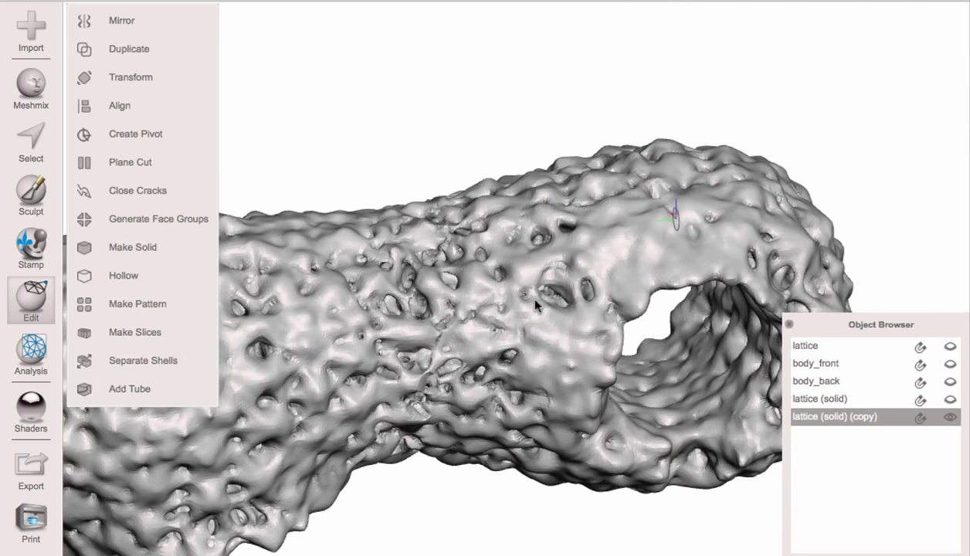
# Step: Inspect the solid lattice copy for defects and auto repair them all using Flat Fill
pyautogui.press('i')
pyautogui.moveTo(563, 275); pyautogui.dragTo(435, 275, button='right')
pyautogui.scroll(-4, 434, 276)
pyautogui.moveTo(373, 272); pyautogui.dragTo(342, 270, button='right')
pyautogui.moveTo(199, 259); pyautogui.dragTo(177, 284, button='right')
pyautogui.scroll(6, 179, 289)
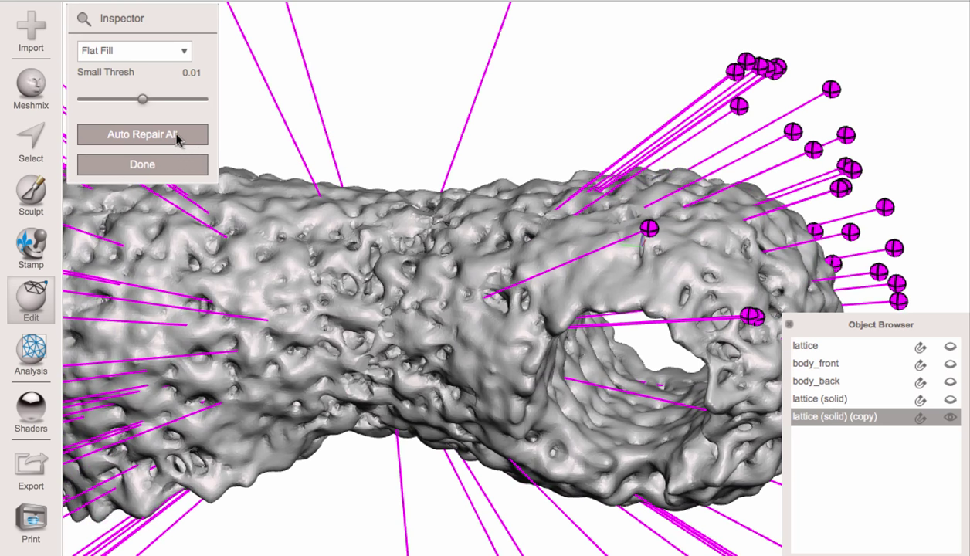
pyautogui.click(155, 136)
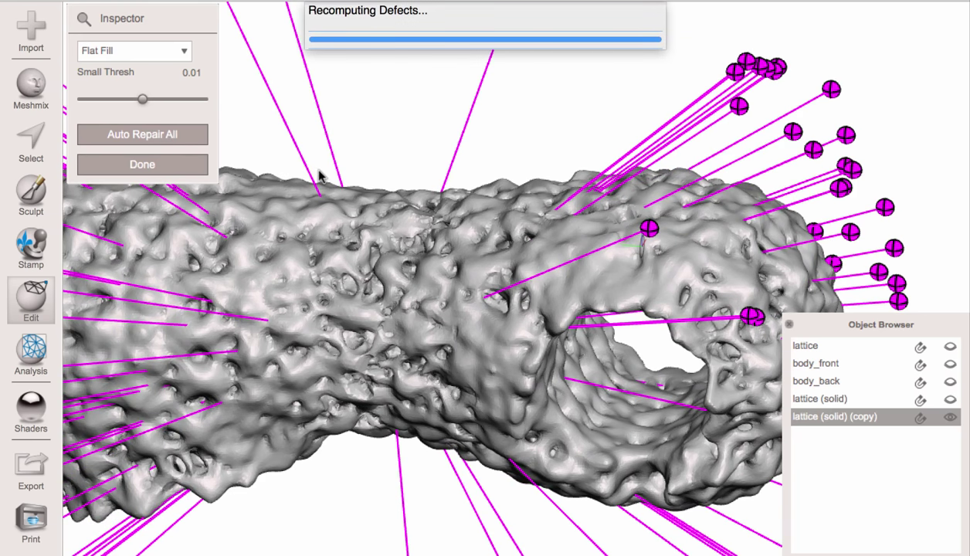
pyautogui.moveTo(320, 173); pyautogui.dragTo(254, 126, button='right')
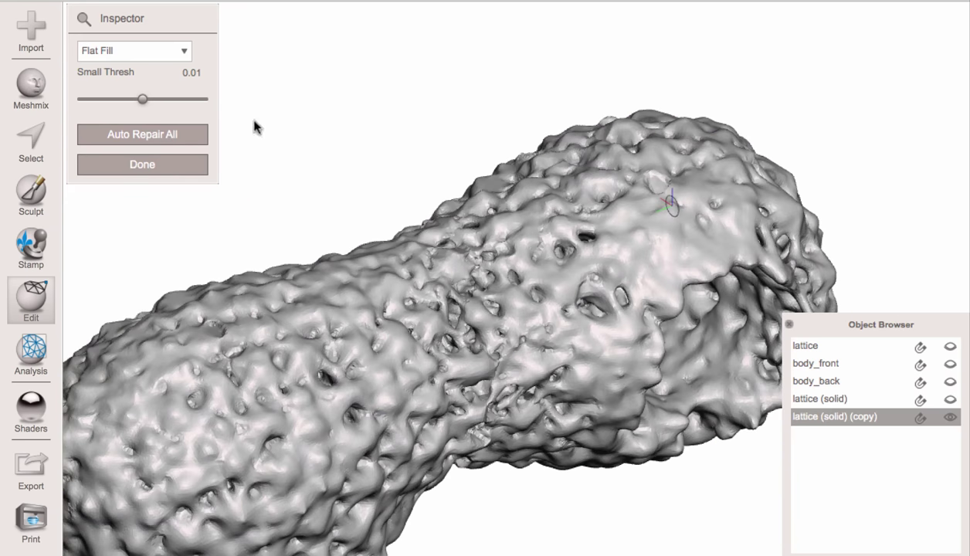
pyautogui.click(152, 162)
# Step: Plane cut the solid lattice copy at the pivot with DelRefine fill, keeping only the body_front end
pyautogui.click(31, 297)
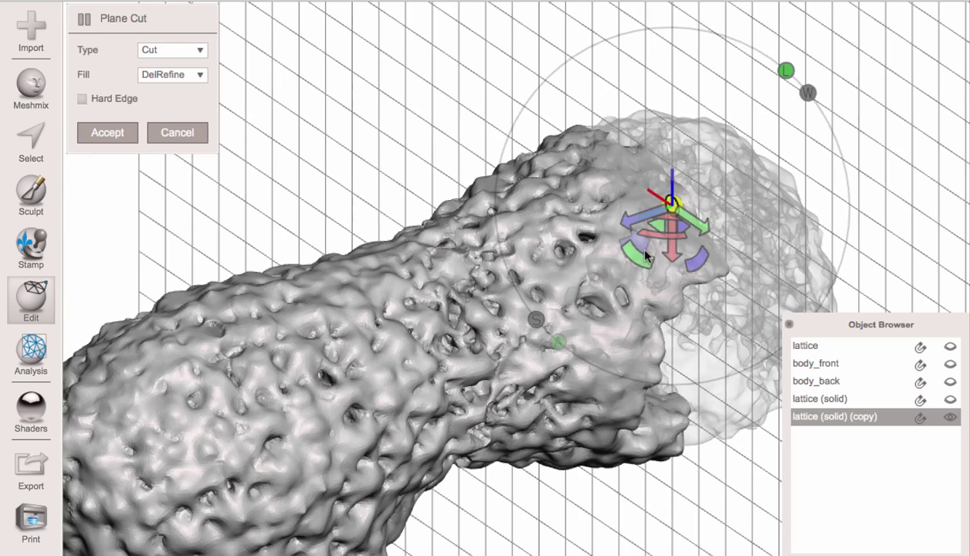
pyautogui.moveTo(645, 255); pyautogui.dragTo(703, 244)
pyautogui.moveTo(701, 244); pyautogui.dragTo(440, 329, button='right')
pyautogui.moveTo(440, 328); pyautogui.dragTo(584, 316)
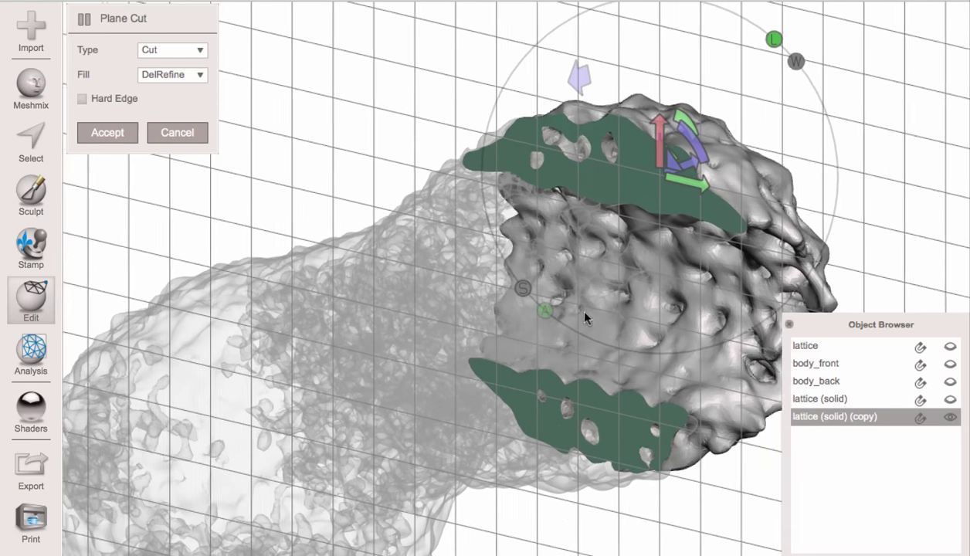
pyautogui.moveTo(585, 317); pyautogui.dragTo(563, 308, button='middle')
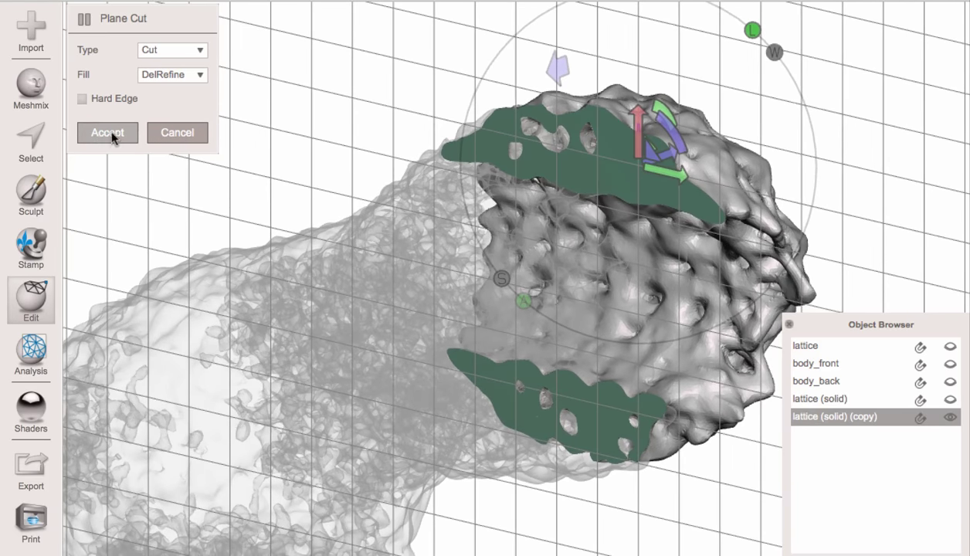
pyautogui.press('Return')
# Step: Hide the pivot on the lattice's cut face and reselect the solid lattice copy
pyautogui.moveTo(652, 290); pyautogui.dragTo(755, 229, button='right')
pyautogui.click(645, 177)
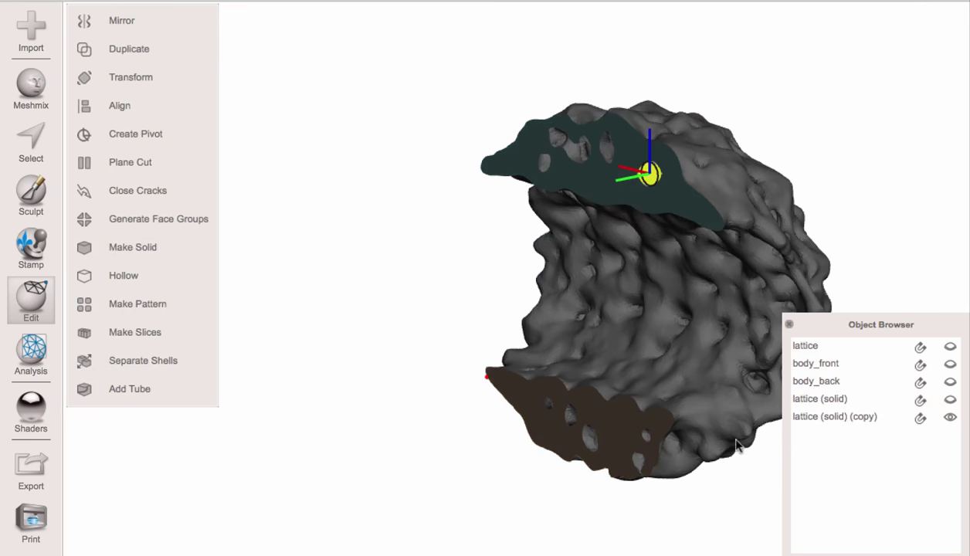
pyautogui.click(951, 399)
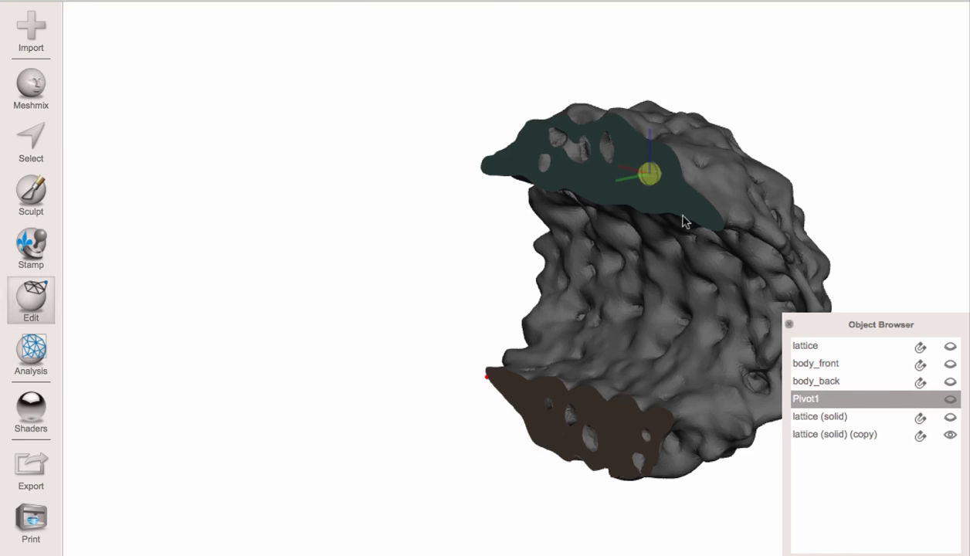
pyautogui.click(683, 221)
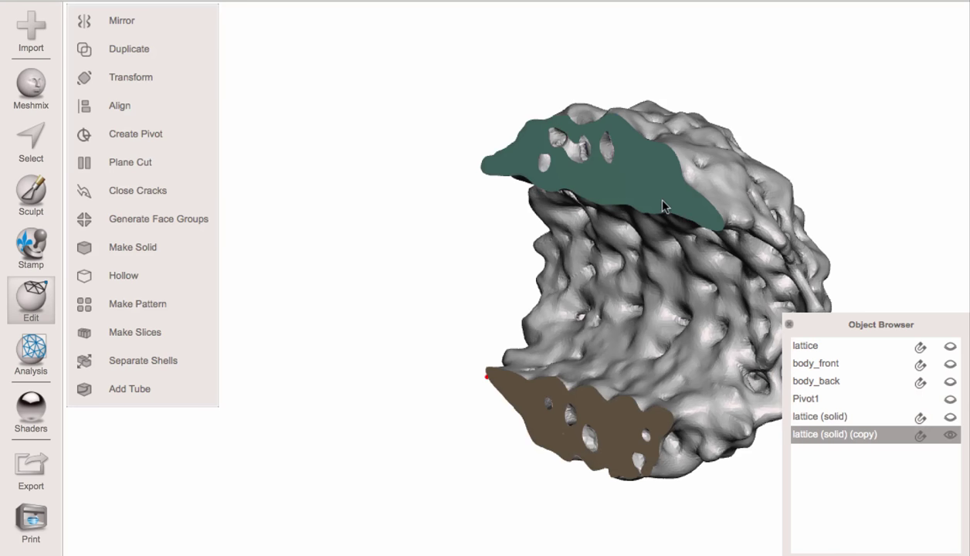
# Step: Show body_front together with the cut lattice copy and examine how the two overlap from several angles
pyautogui.press('d')
pyautogui.press('d')
pyautogui.moveTo(717, 213); pyautogui.dragTo(558, 239, button='right')
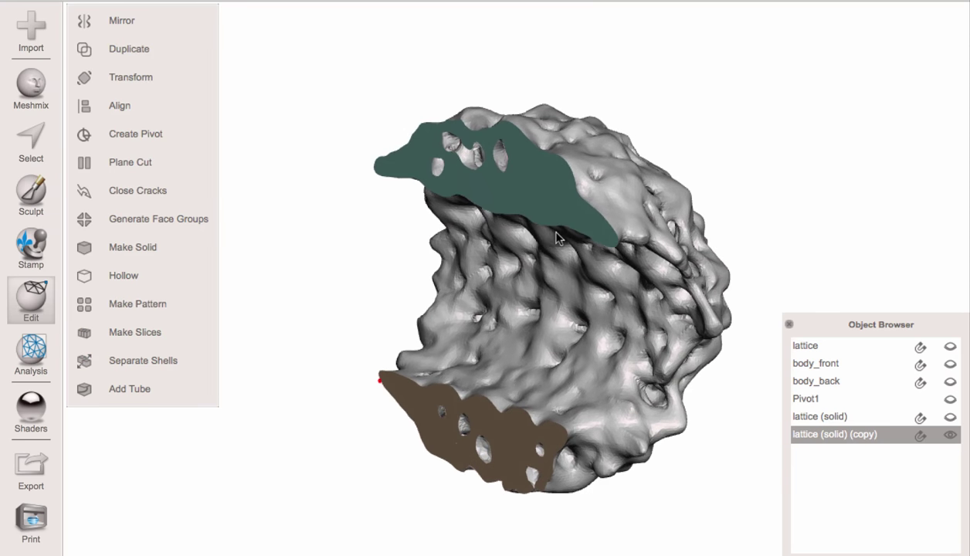
pyautogui.click(949, 382)
pyautogui.click(949, 382)
pyautogui.click(949, 365)
pyautogui.click(620, 221)
pyautogui.moveTo(619, 222); pyautogui.dragTo(687, 346, button='right')
pyautogui.moveTo(663, 384); pyautogui.dragTo(517, 184, button='right')
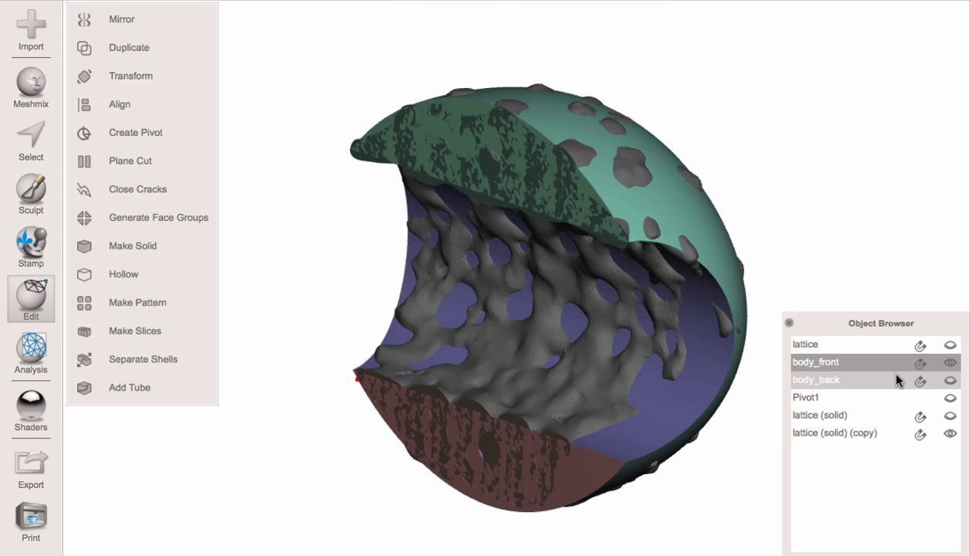
# Step: Duplicate body_front and hide both the original and the solid lattice copy, keeping only the new duplicate visible
pyautogui.click(830, 377)
pyautogui.click(831, 364)
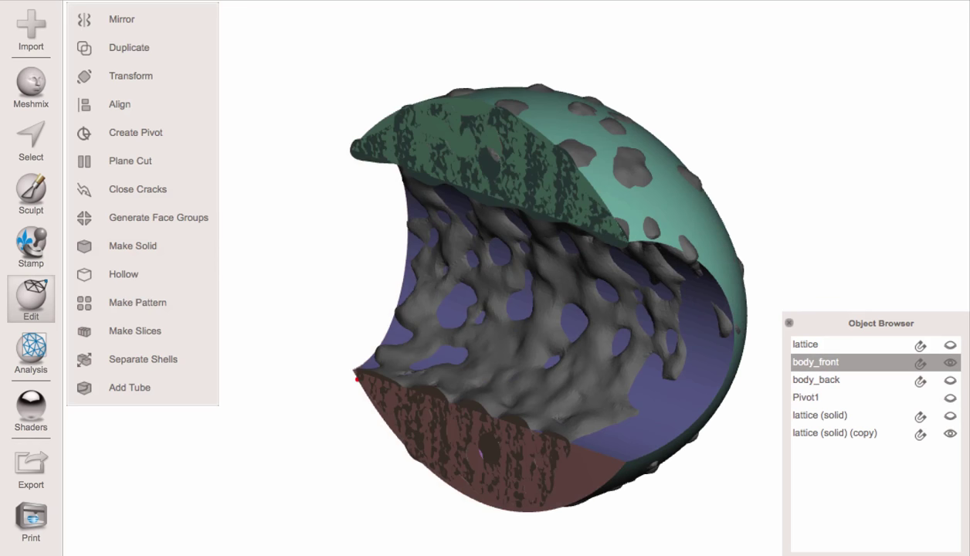
pyautogui.hotkey('ctrl', 'd')
pyautogui.click(950, 362)
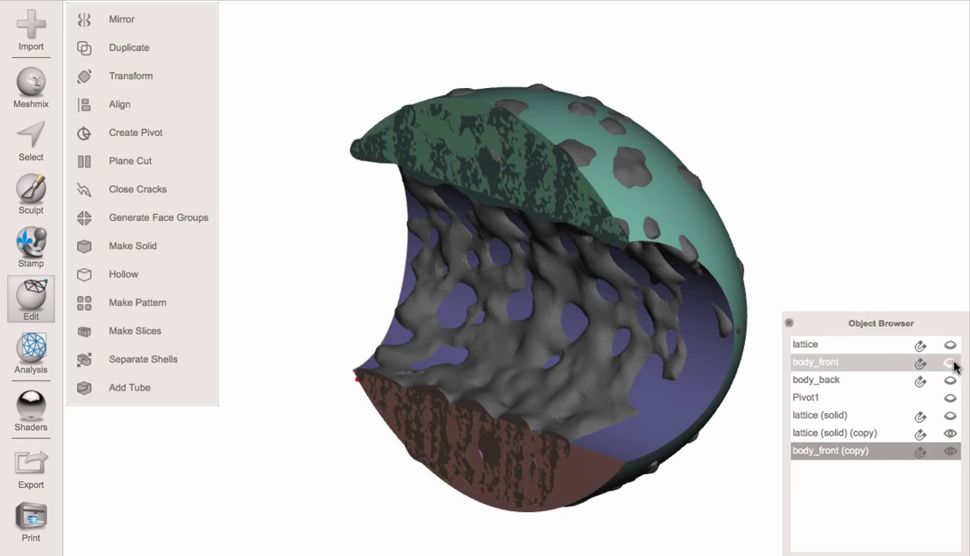
pyautogui.click(950, 433)
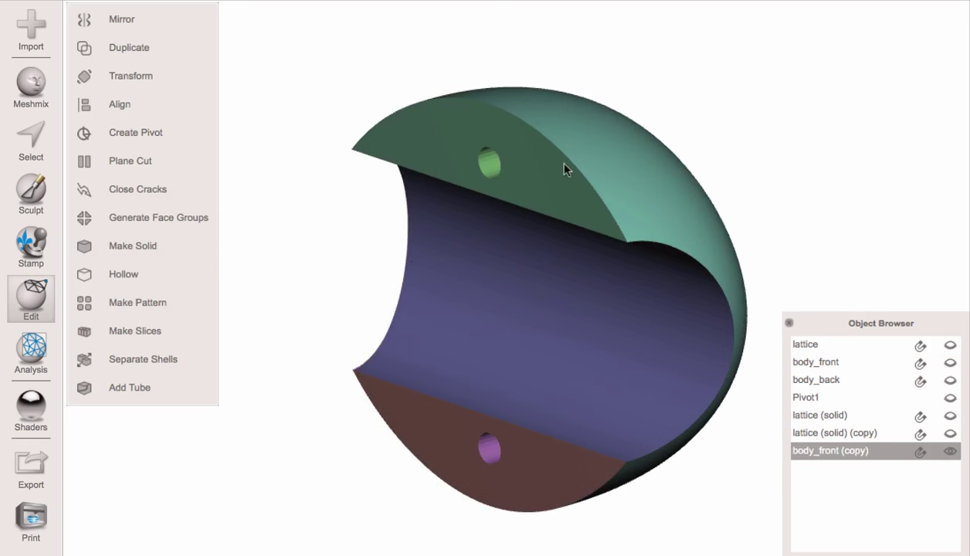
# Step: Select the two flat mating faces and the outer surface of the body_front copy by face group and delete them, keeping the channel and screw holes
pyautogui.press('s')
pyautogui.moveTo(673, 234)
pyautogui.mouseDown(button='right')
pyautogui.moveTo(572, 208)
pyautogui.moveTo(555, 187)
pyautogui.mouseUp(button='right')
pyautogui.scroll(-8, 557, 211)
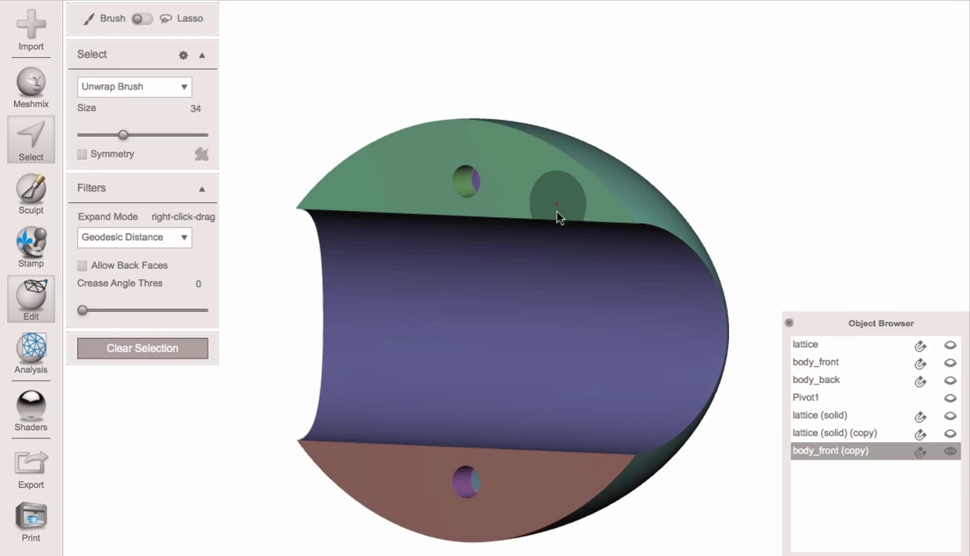
pyautogui.moveTo(583, 221); pyautogui.dragTo(569, 199, button='right')
pyautogui.moveTo(573, 193); pyautogui.dragTo(595, 189)
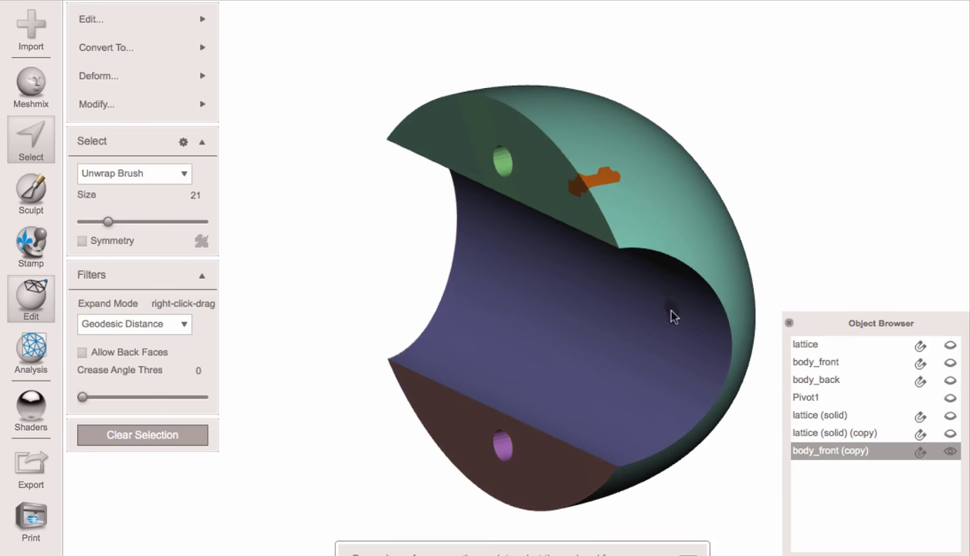
pyautogui.moveTo(671, 314); pyautogui.dragTo(655, 481, button='right')
pyautogui.moveTo(585, 465); pyautogui.dragTo(614, 474)
pyautogui.moveTo(612, 473)
pyautogui.mouseDown(button='right')
pyautogui.moveTo(654, 489)
pyautogui.moveTo(632, 512)
pyautogui.moveTo(656, 496)
pyautogui.moveTo(624, 493)
pyautogui.mouseUp(button='right')
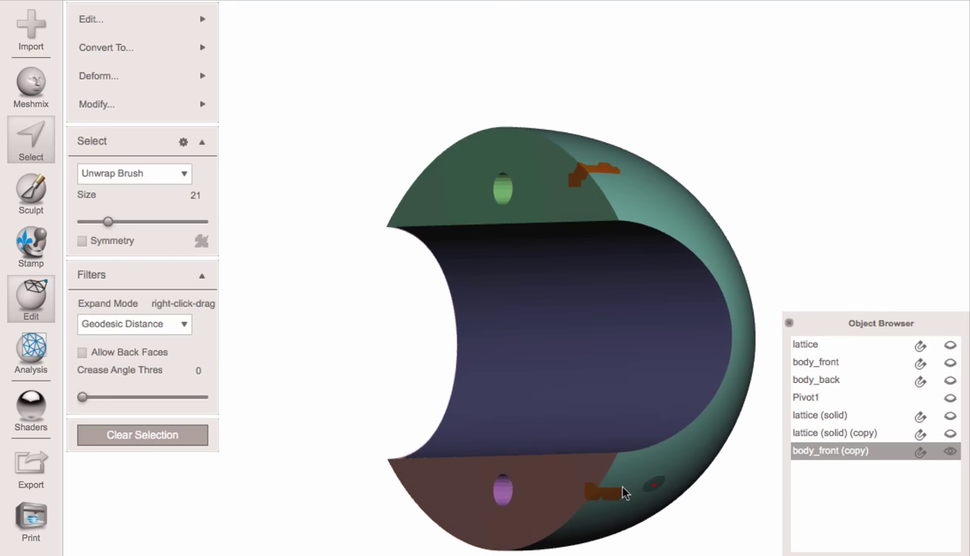
pyautogui.moveTo(610, 253); pyautogui.dragTo(583, 184, button='right')
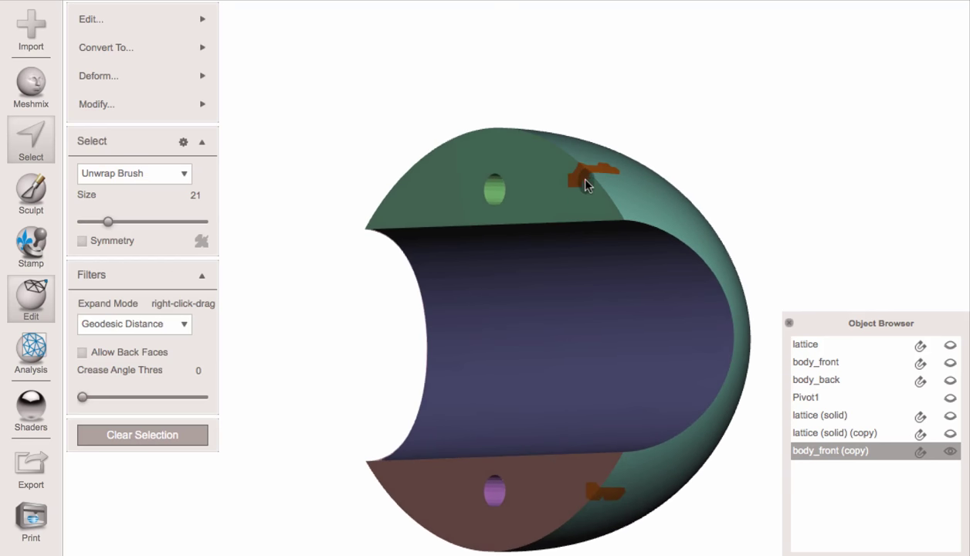
pyautogui.moveTo(99, 19)
pyautogui.moveTo(122, 100)
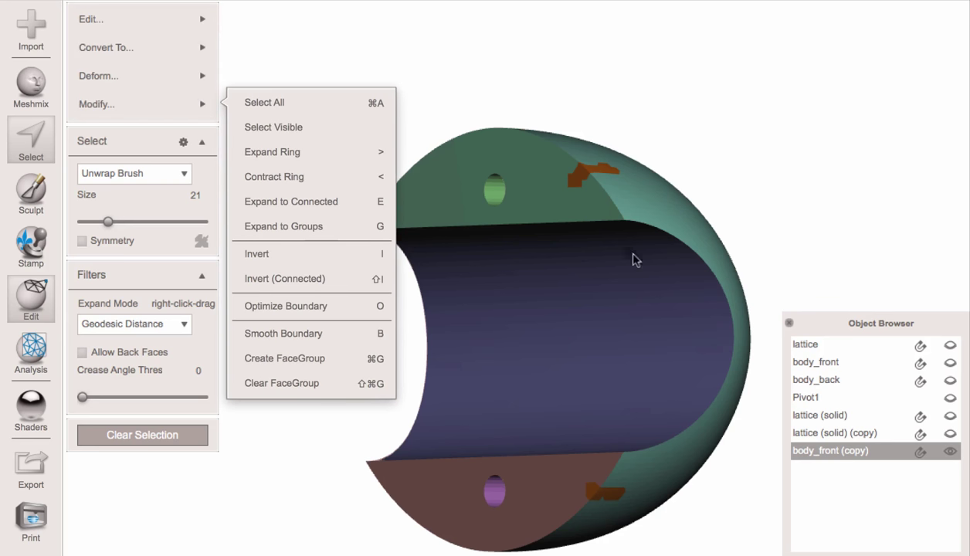
pyautogui.click(360, 224)
pyautogui.moveTo(762, 241); pyautogui.dragTo(736, 270, button='right')
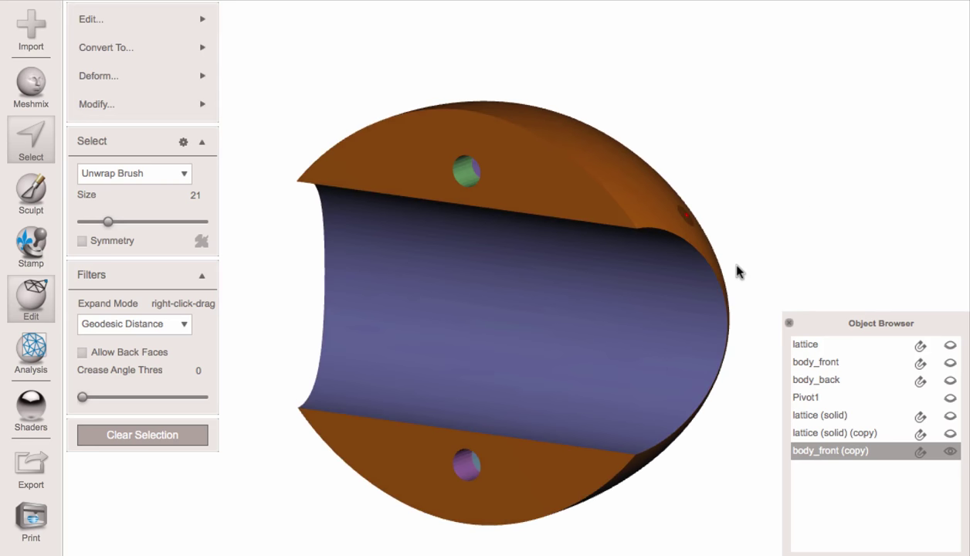
pyautogui.press('Delete')
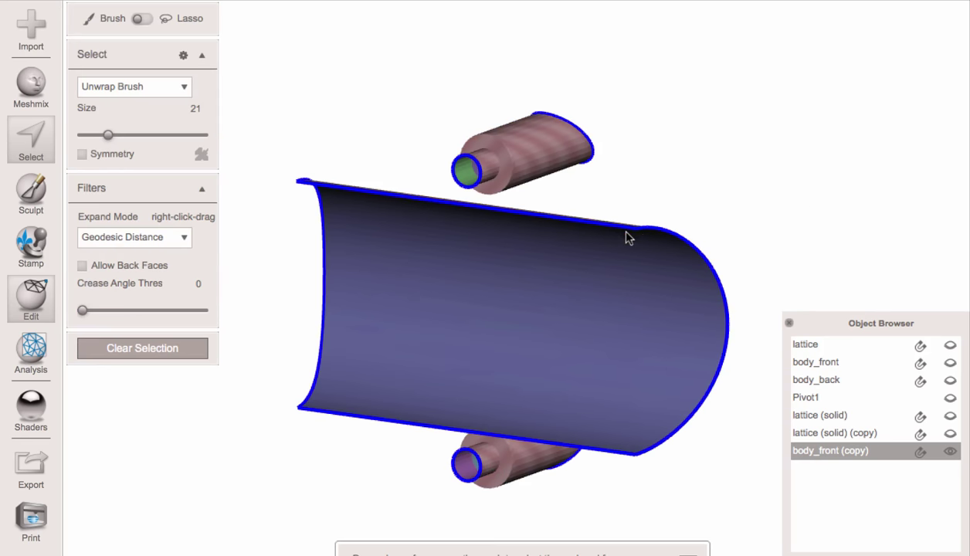
pyautogui.moveTo(708, 270); pyautogui.dragTo(705, 190, button='right')
pyautogui.press('Escape')
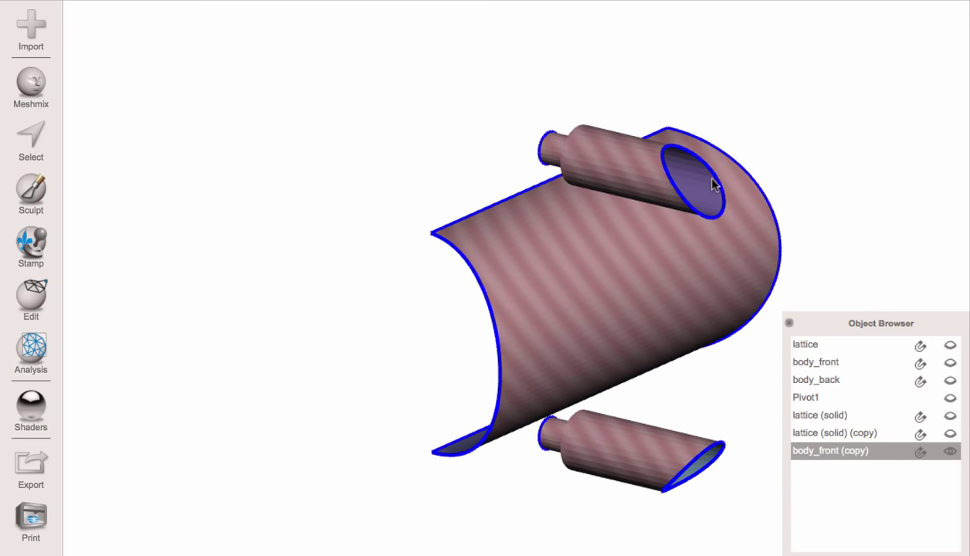
# Step: Separate the remaining body_front copy surfaces into individual shells
pyautogui.moveTo(582, 227); pyautogui.dragTo(556, 232, button='right')
pyautogui.click(42, 295)
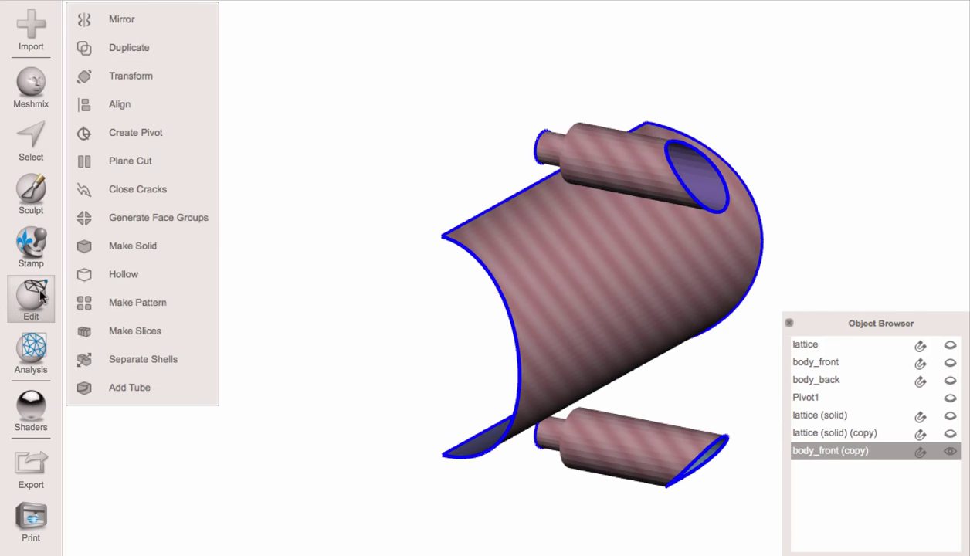
pyautogui.click(145, 360)
# Step: Close the open ends of the upper screw-hole shell by auto repairing it with Flat Fill in the Inspector
pyautogui.click(595, 215)
pyautogui.click(619, 416)
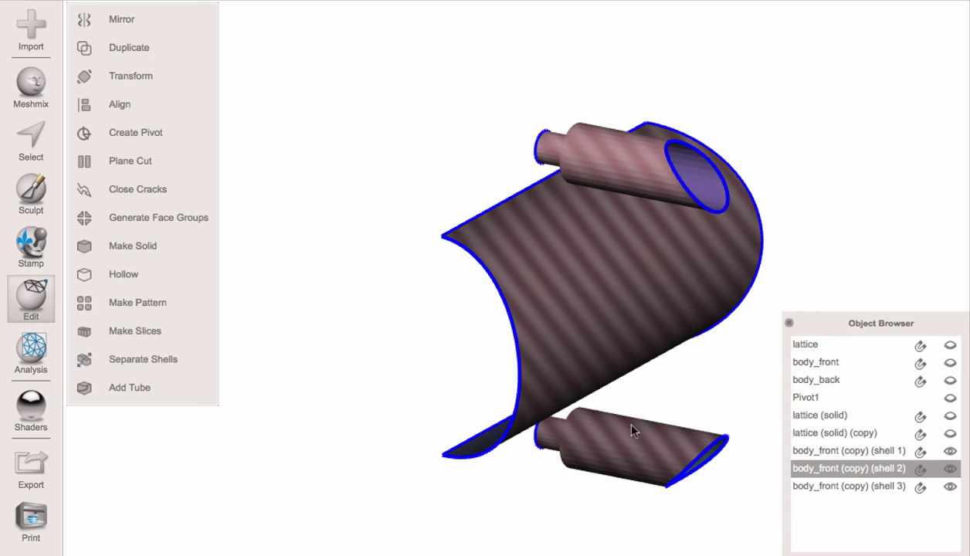
pyautogui.click(637, 457)
pyautogui.click(660, 184)
pyautogui.moveTo(608, 258); pyautogui.dragTo(501, 250, button='right')
pyautogui.moveTo(608, 206); pyautogui.dragTo(650, 472, button='right')
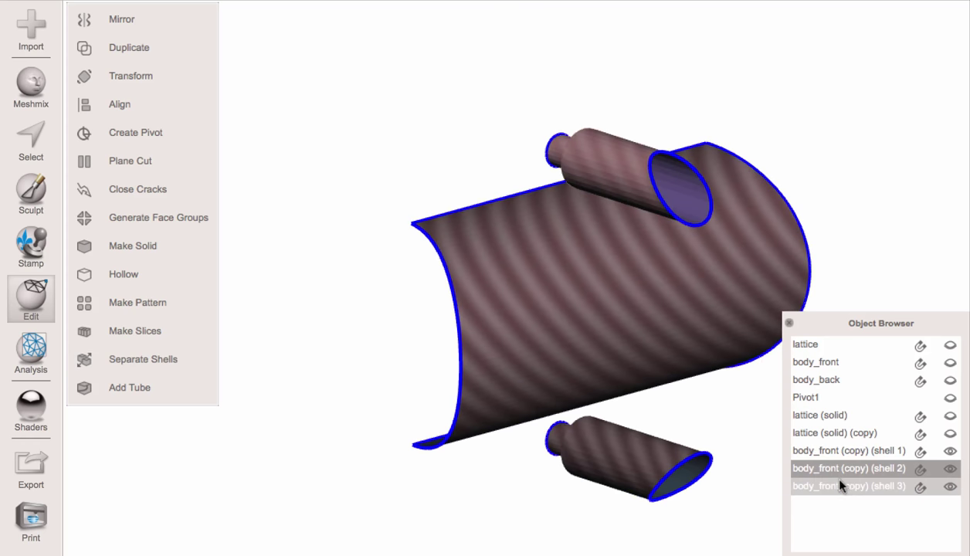
pyautogui.moveTo(654, 251); pyautogui.dragTo(529, 248, button='right')
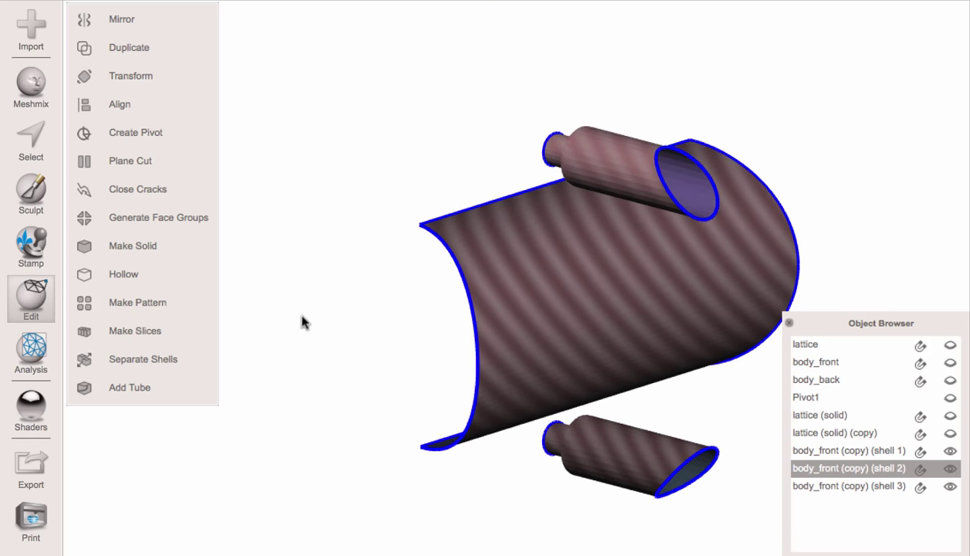
pyautogui.moveTo(686, 189); pyautogui.dragTo(677, 190, button='right')
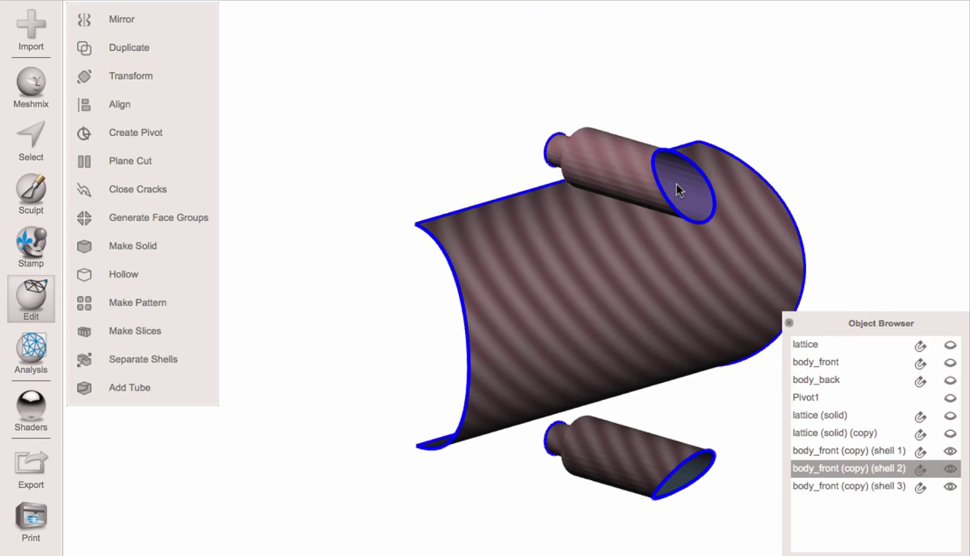
pyautogui.press('i')
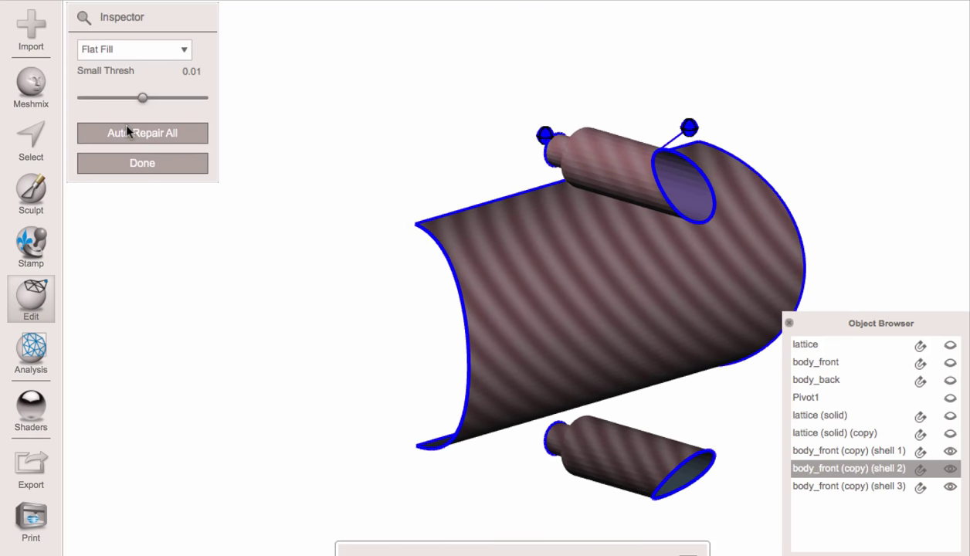
pyautogui.click(139, 134)
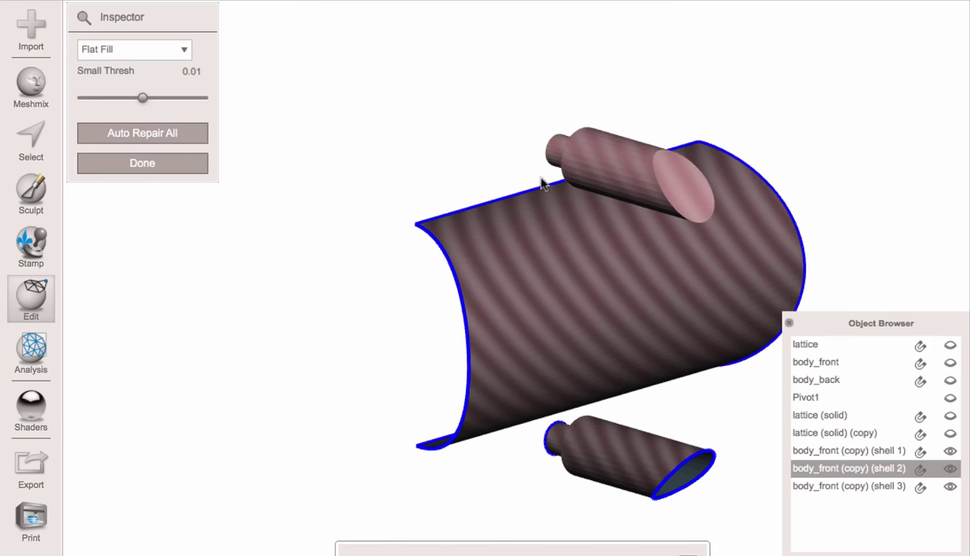
# Step: Close the open ends of the lower screw-hole shell by auto repairing it with Flat Fill in the Inspector
pyautogui.moveTo(600, 212); pyautogui.dragTo(632, 510, button='right')
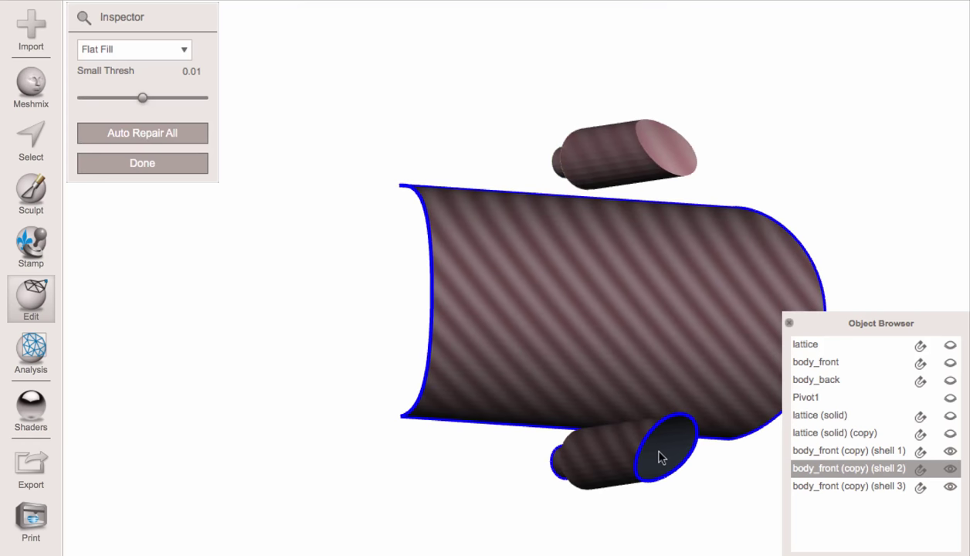
pyautogui.click(191, 134)
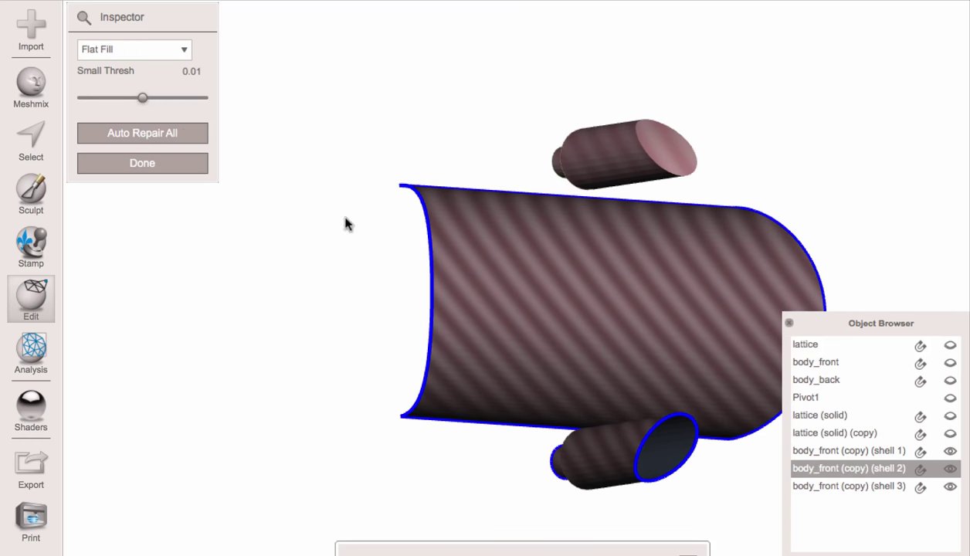
pyautogui.click(665, 450)
pyautogui.press('i')
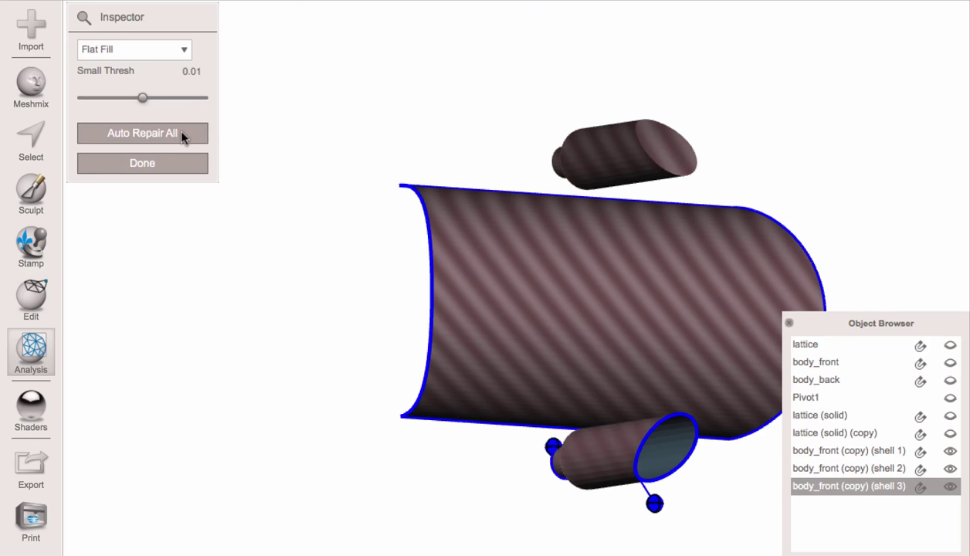
pyautogui.click(182, 134)
pyautogui.moveTo(572, 346); pyautogui.dragTo(552, 359, button='right')
pyautogui.moveTo(639, 191); pyautogui.dragTo(628, 172, button='right')
pyautogui.keyDown('shift'); pyautogui.click(626, 167); pyautogui.keyUp('shift')
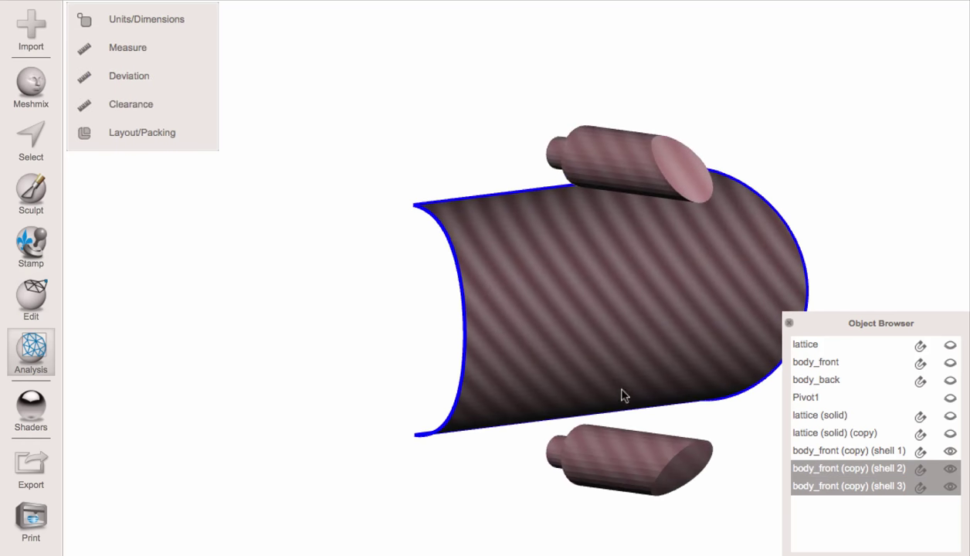
pyautogui.click(632, 175)
pyautogui.moveTo(479, 243)
pyautogui.mouseDown(button='right')
pyautogui.moveTo(455, 254)
pyautogui.moveTo(539, 234)
pyautogui.mouseUp(button='right')
pyautogui.press('s')
pyautogui.moveTo(610, 246); pyautogui.dragTo(584, 296, button='right')
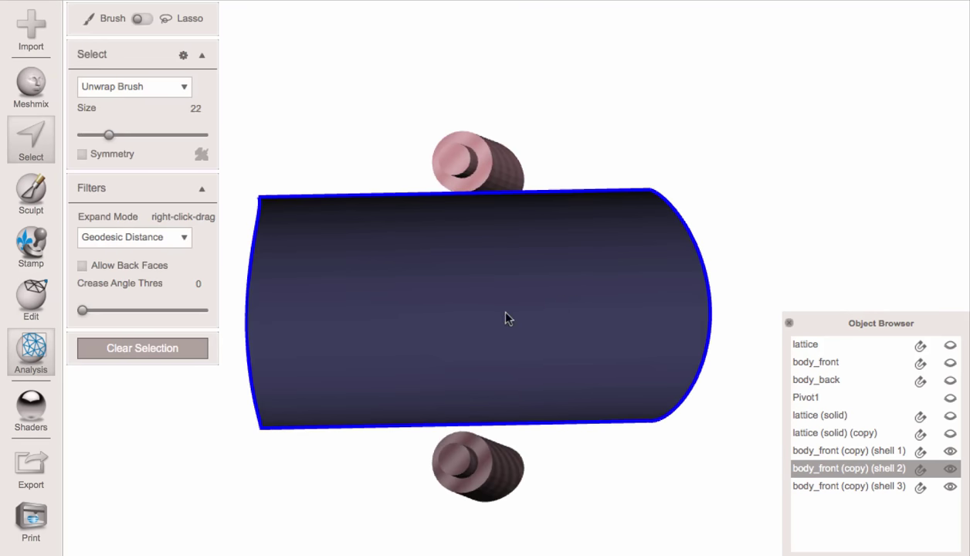
pyautogui.moveTo(482, 306); pyautogui.dragTo(512, 308, button='right')
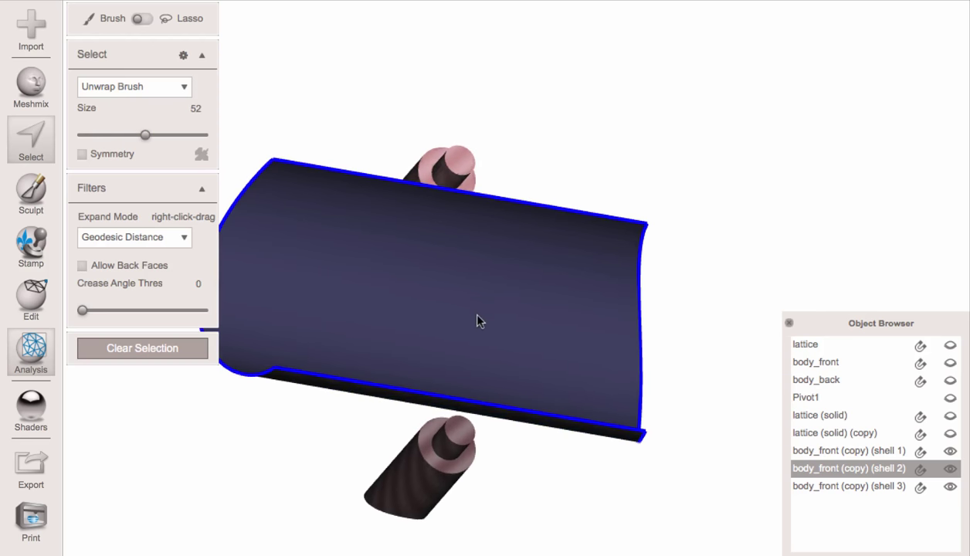
pyautogui.press('Escape')
pyautogui.click(506, 323)
pyautogui.press('s')
pyautogui.press('[')
pyautogui.press('[')
pyautogui.press('[')
pyautogui.press('Escape')
pyautogui.moveTo(488, 313); pyautogui.dragTo(657, 320, button='right')
# Step: Select the entire surface of the upper screw-hole shell and flip its normals
pyautogui.click(518, 141)
pyautogui.moveTo(472, 209); pyautogui.dragTo(533, 289, button='right')
pyautogui.press('s')
pyautogui.moveTo(618, 133); pyautogui.dragTo(571, 130, button='right')
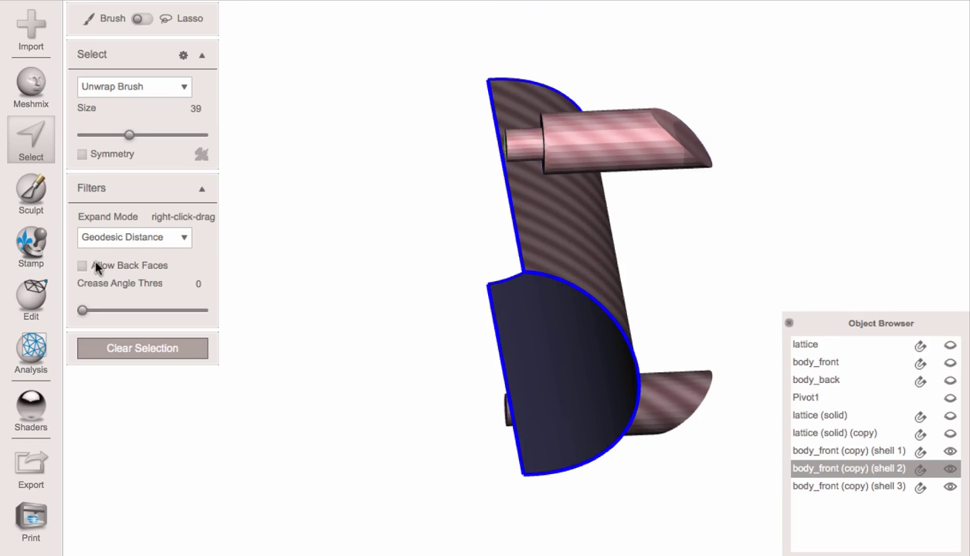
pyautogui.click(530, 369)
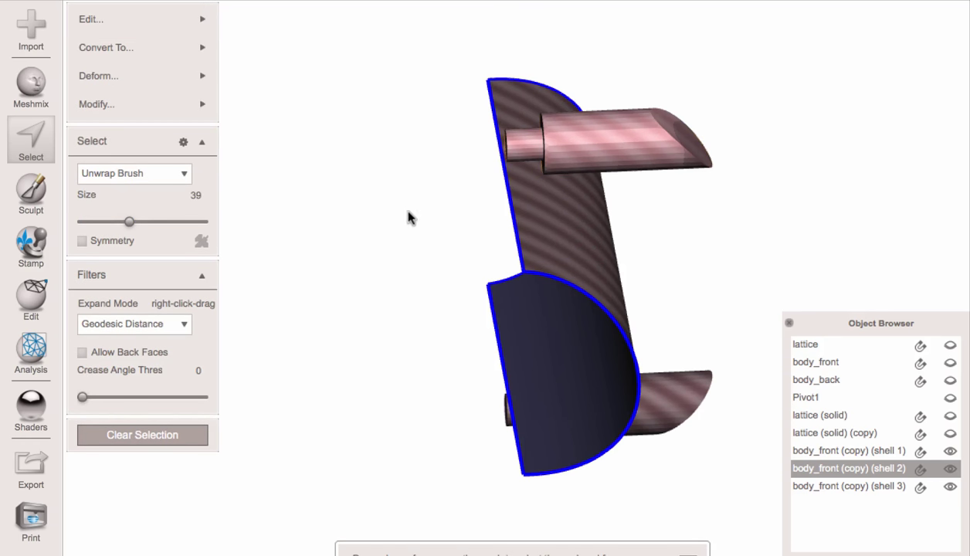
pyautogui.moveTo(118, 27)
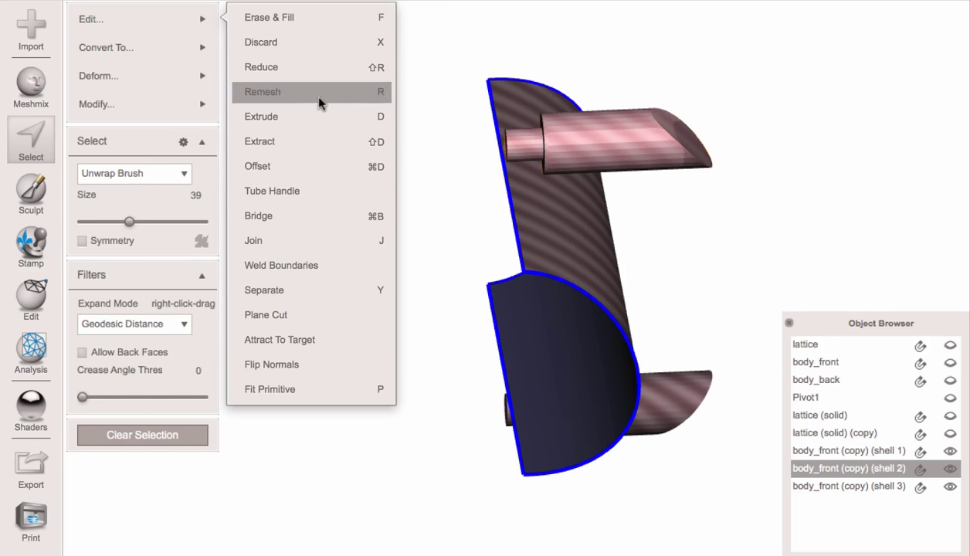
pyautogui.click(299, 371)
# Step: Select the entire surface of the lower screw-hole shell and flip its normals
pyautogui.moveTo(627, 188); pyautogui.dragTo(661, 430, button='right')
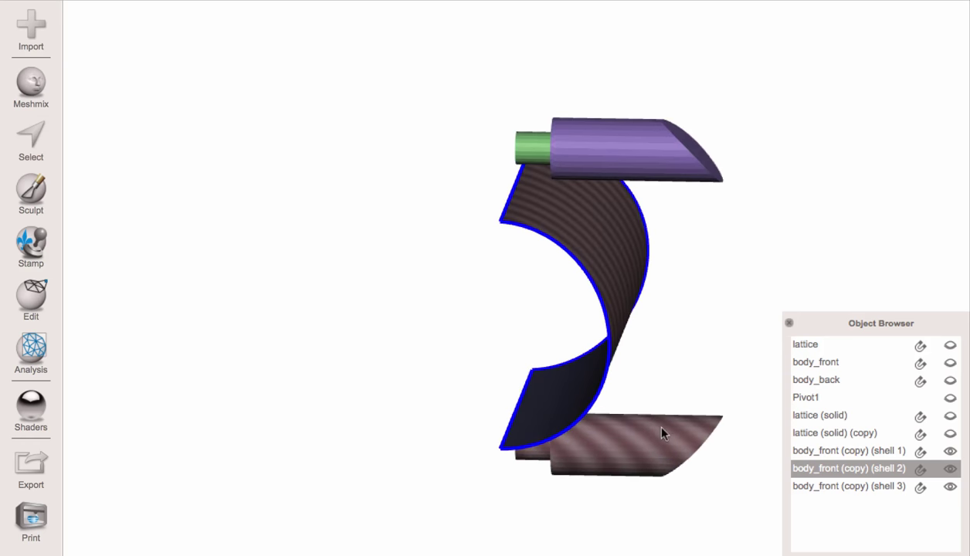
pyautogui.click(660, 437)
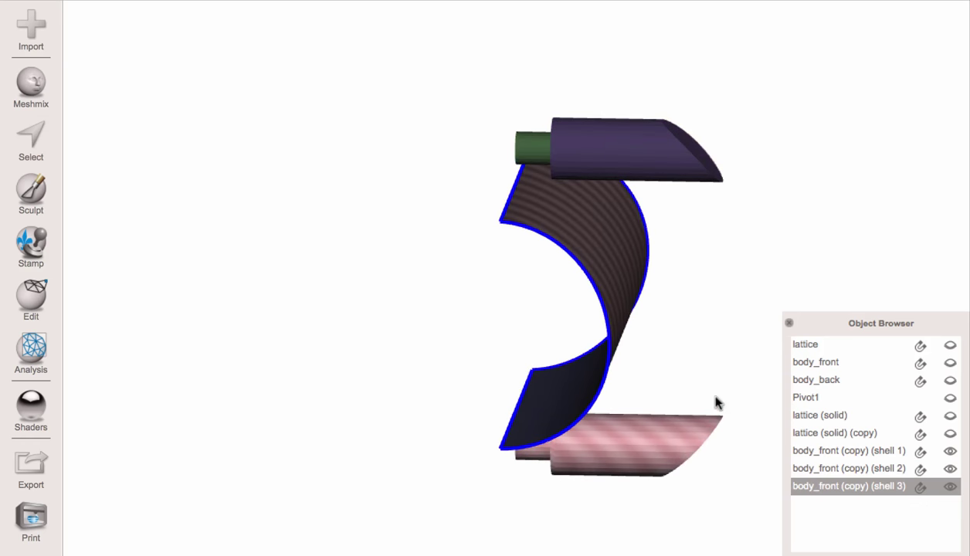
pyautogui.press('s')
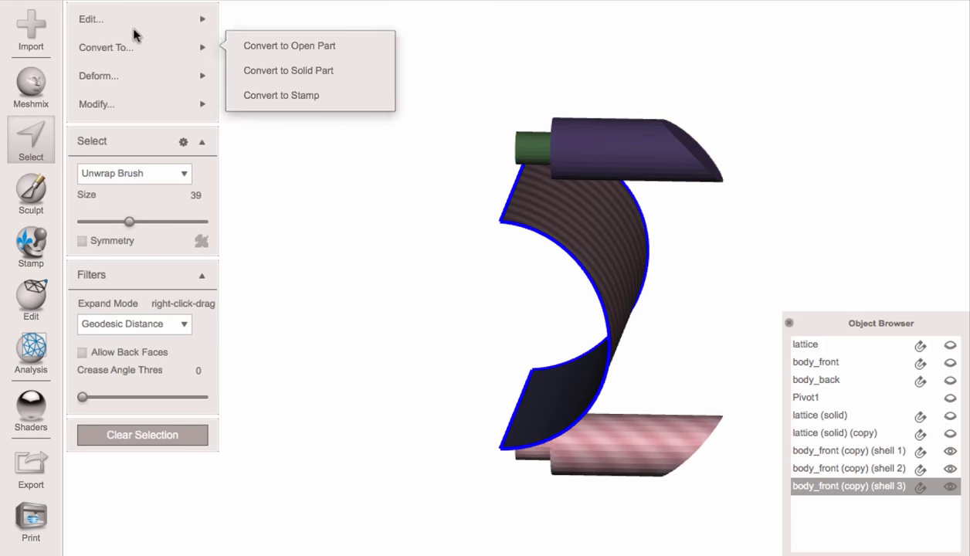
pyautogui.moveTo(131, 19)
pyautogui.click(328, 358)
# Step: Examine how the upper screw-hole shell is divided into face groups by test-selecting its wide cylinder and its narrow end
pyautogui.moveTo(515, 355); pyautogui.dragTo(602, 189, button='right')
pyautogui.click(566, 110)
pyautogui.moveTo(566, 111)
pyautogui.mouseDown(button='right')
pyautogui.moveTo(583, 137)
pyautogui.moveTo(463, 160)
pyautogui.moveTo(472, 154)
pyautogui.mouseUp(button='right')
pyautogui.press('s')
pyautogui.press('[')
pyautogui.press('[')
pyautogui.press('[')
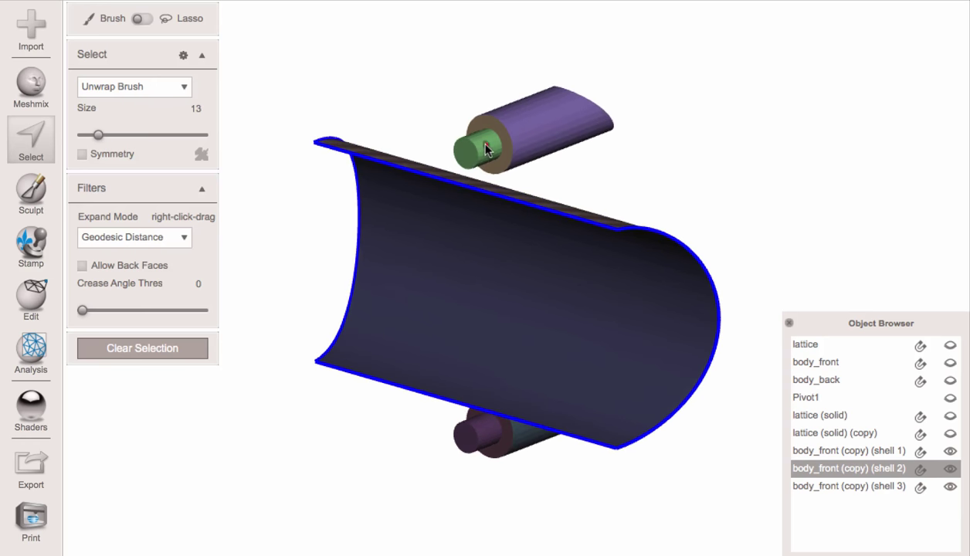
pyautogui.scroll(2, 493, 147)
pyautogui.click(549, 122)
pyautogui.press('g')
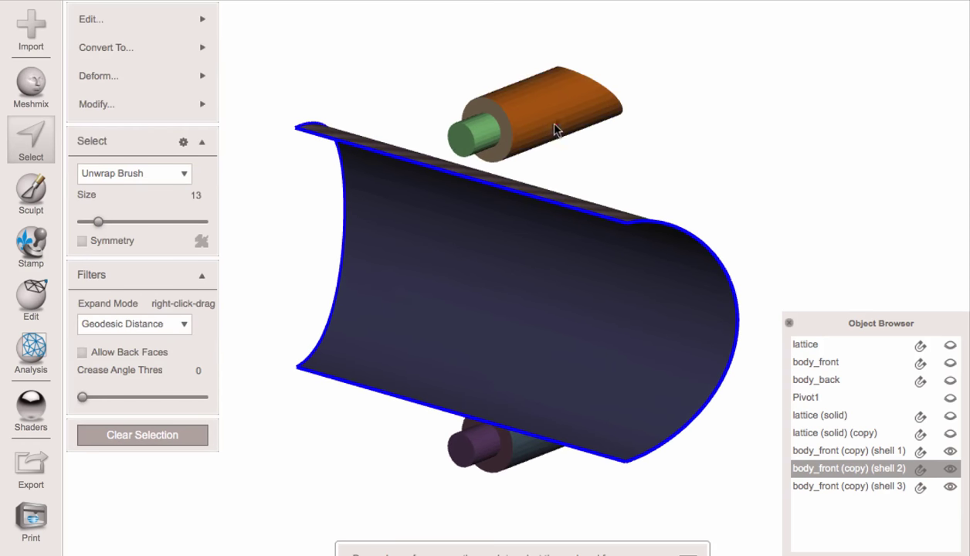
pyautogui.press('Escape')
pyautogui.press('s')
pyautogui.doubleClick(494, 136)
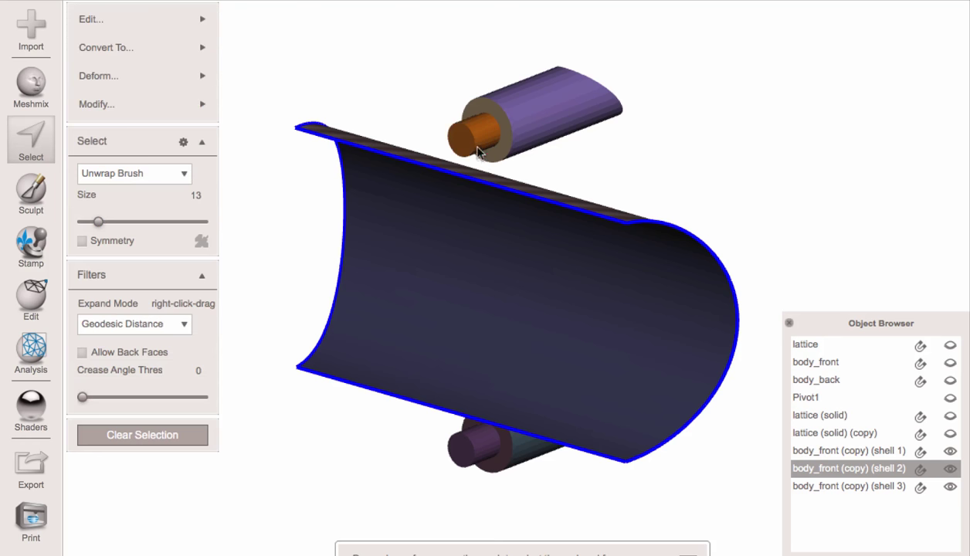
pyautogui.press('Escape')
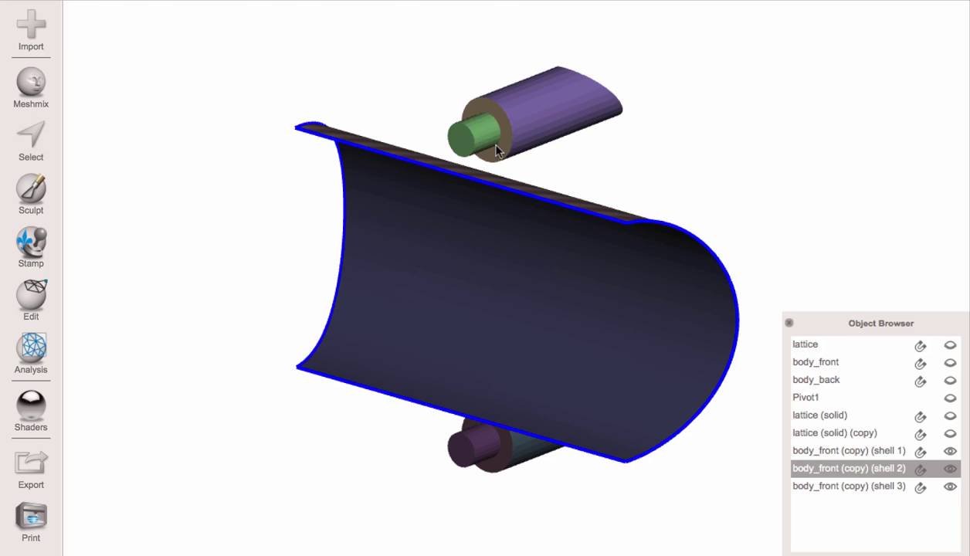
# Step: Generate face groups on the upper screw-hole shell with an angle threshold raised above 10 so each cylinder wall forms one group
pyautogui.click(31, 293)
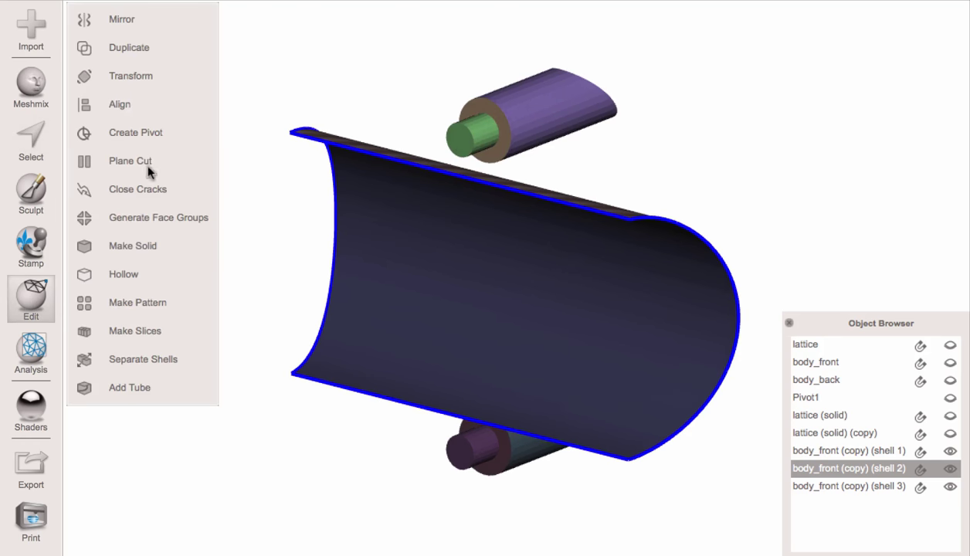
pyautogui.click(140, 222)
pyautogui.scroll(2, 380, 157)
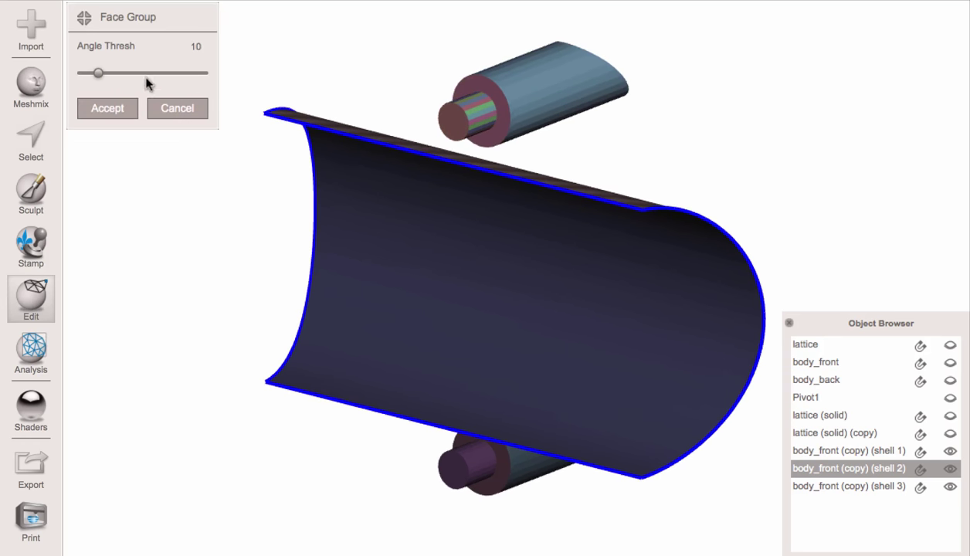
pyautogui.moveTo(111, 76); pyautogui.dragTo(117, 75)
pyautogui.press('Return')
pyautogui.moveTo(406, 268); pyautogui.dragTo(501, 399, button='right')
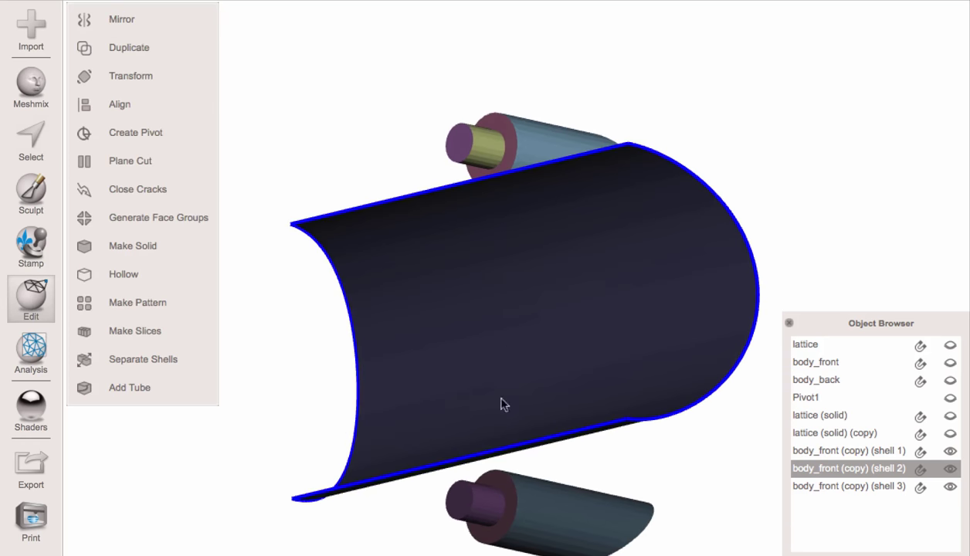
# Step: Generate face groups on the lower screw-hole shell with an angle threshold raised above 10
pyautogui.click(519, 524)
pyautogui.click(164, 217)
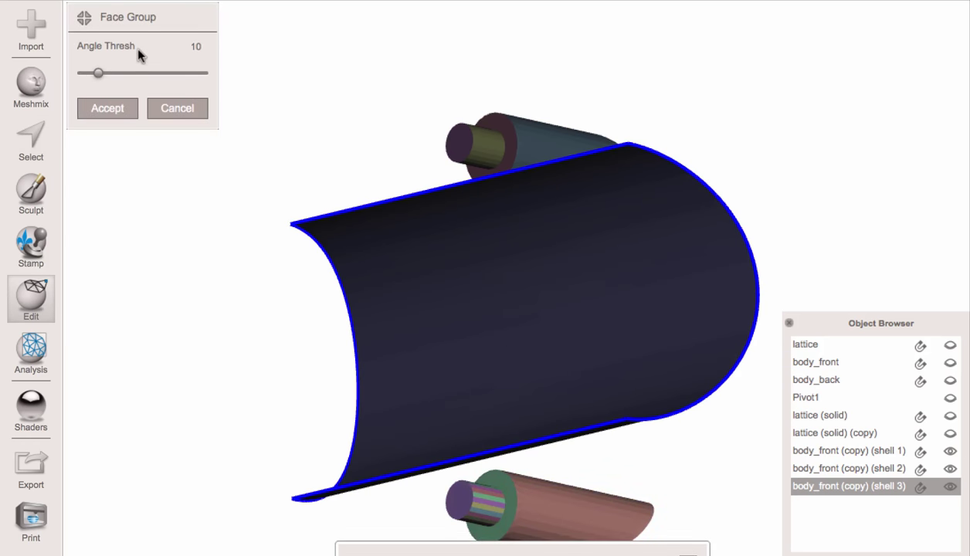
pyautogui.moveTo(118, 71); pyautogui.dragTo(121, 74)
pyautogui.click(111, 115)
pyautogui.moveTo(699, 251); pyautogui.dragTo(671, 386, button='right')
# Step: Hide the curved channel shell and select both screw-hole shells
pyautogui.click(625, 313)
pyautogui.press('h')
pyautogui.click(572, 131)
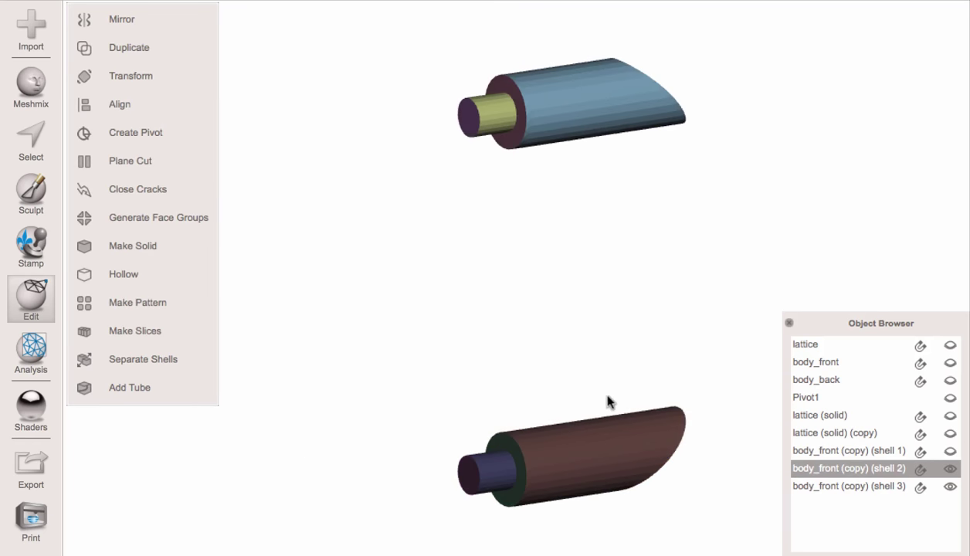
pyautogui.moveTo(607, 397); pyautogui.dragTo(672, 378, button='right')
pyautogui.keyDown('shift'); pyautogui.click(530, 468); pyautogui.keyUp('shift')
pyautogui.moveTo(573, 423); pyautogui.dragTo(688, 398, button='right')
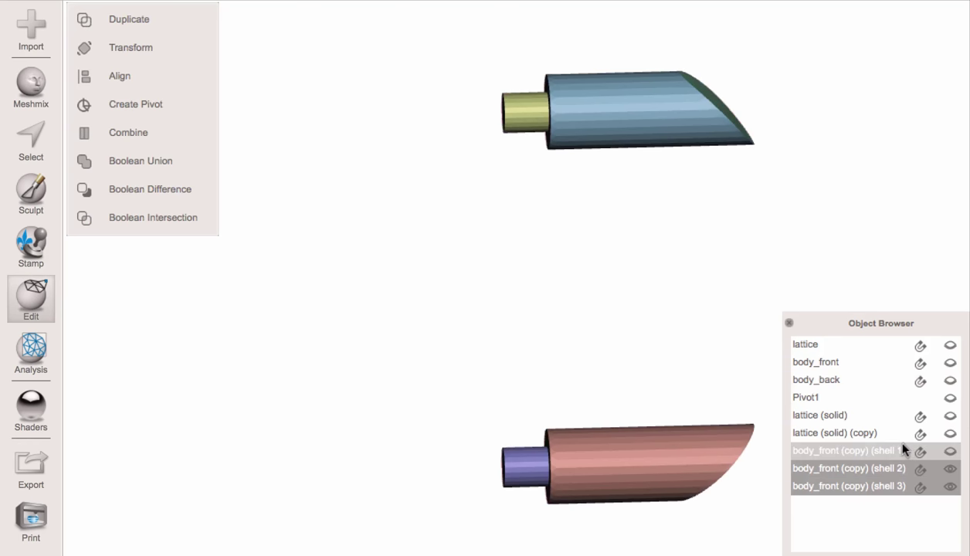
# Step: Rename the cut copy of the solid lattice as lattice_front and show it
pyautogui.click(857, 436)
pyautogui.doubleClick(850, 435)
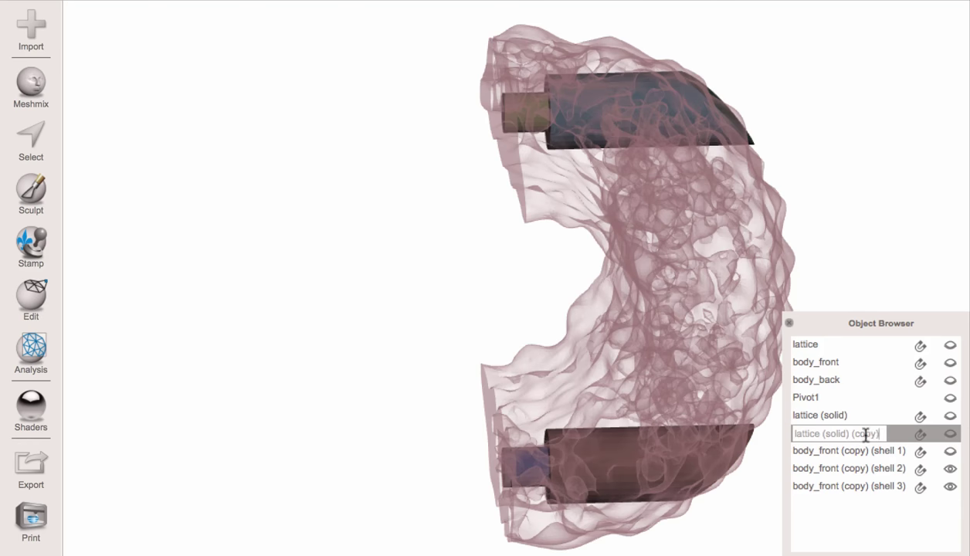
pyautogui.moveTo(880, 435); pyautogui.dragTo(750, 433)
pyautogui.write('lattice_front')
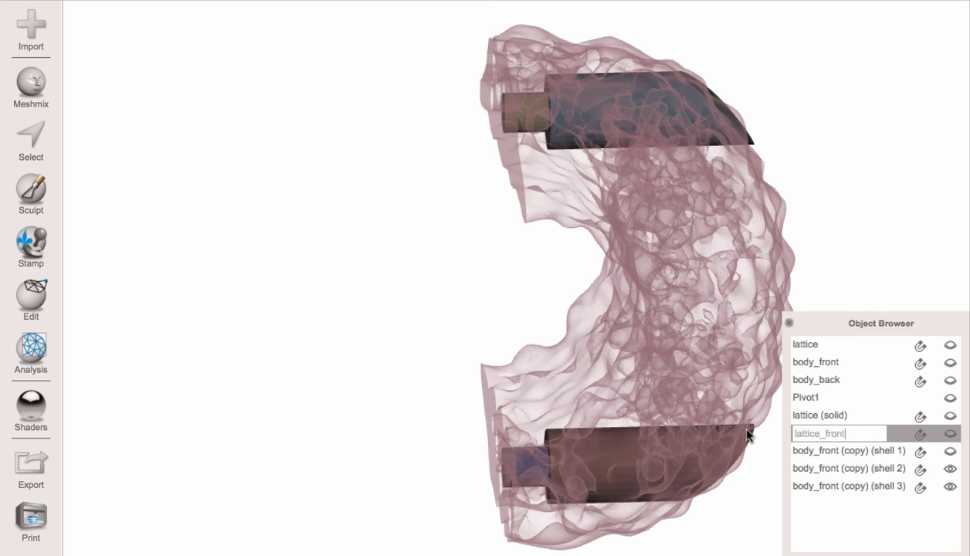
pyautogui.press('Return')
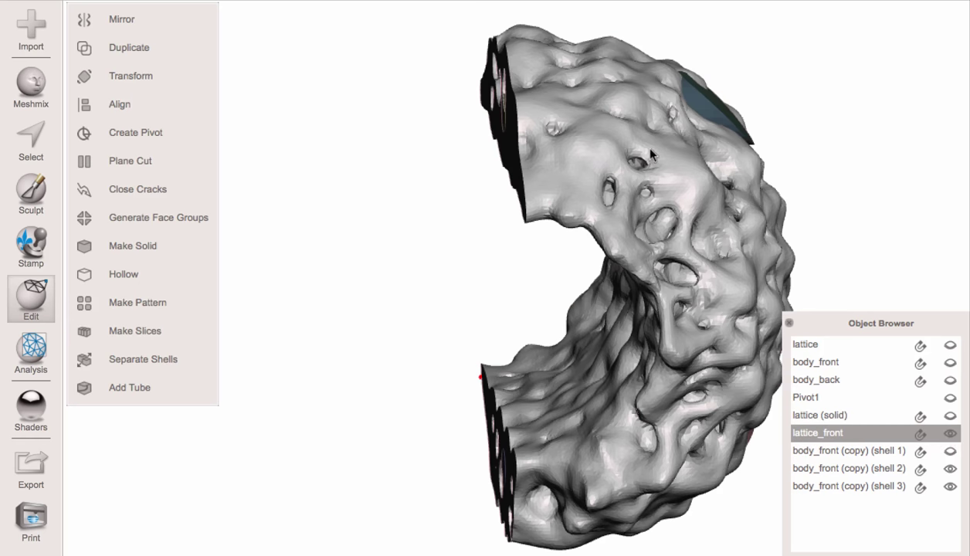
# Step: Examine where the screw-hole shells pass through lattice_front on its outer and mating faces, and hide the lattice
pyautogui.moveTo(637, 145); pyautogui.dragTo(491, 160, button='right')
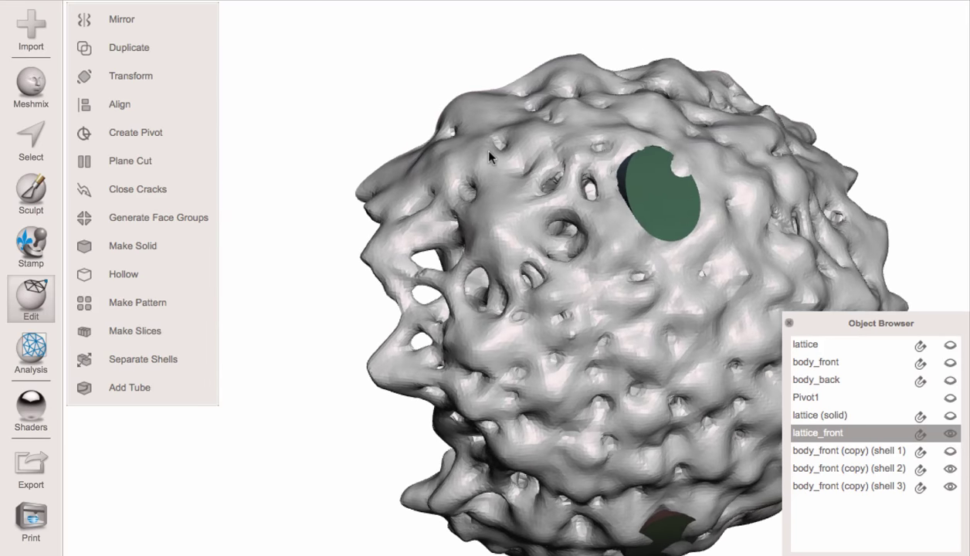
pyautogui.click(682, 197)
pyautogui.moveTo(653, 255); pyautogui.dragTo(592, 116, button='right')
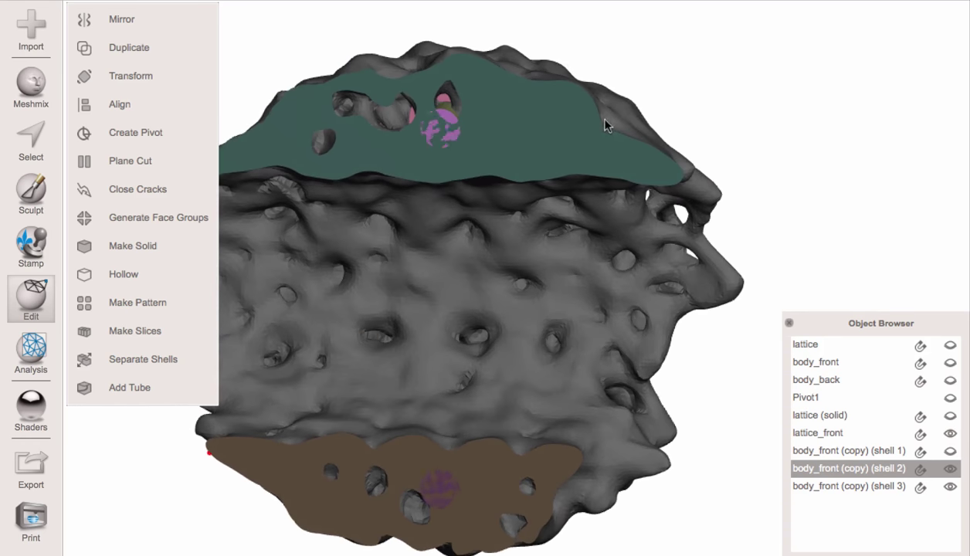
pyautogui.moveTo(662, 168); pyautogui.dragTo(546, 242, button='right')
pyautogui.moveTo(672, 284); pyautogui.dragTo(618, 239, button='right')
pyautogui.click(618, 240)
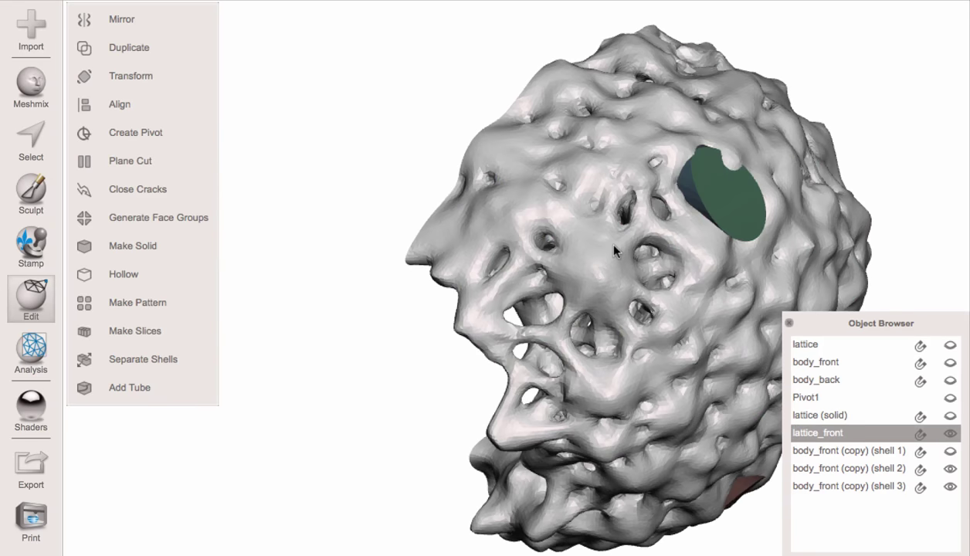
pyautogui.press('h')
pyautogui.moveTo(673, 175); pyautogui.dragTo(510, 102, button='right')
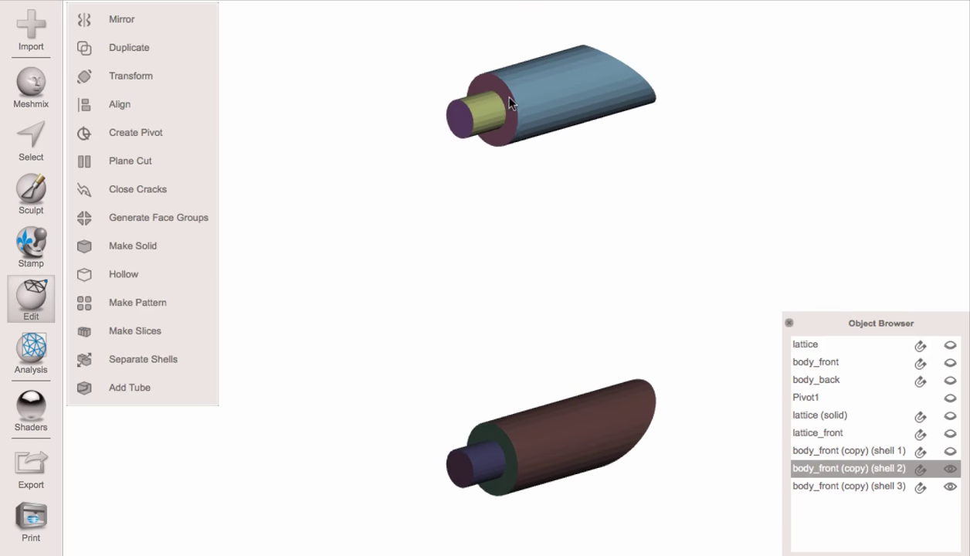
# Step: Convert the upper screw-hole shell with Make Solid, using the Accurate solid type and an offset distance of 2 mm
pyautogui.moveTo(519, 138); pyautogui.dragTo(649, 186, button='right')
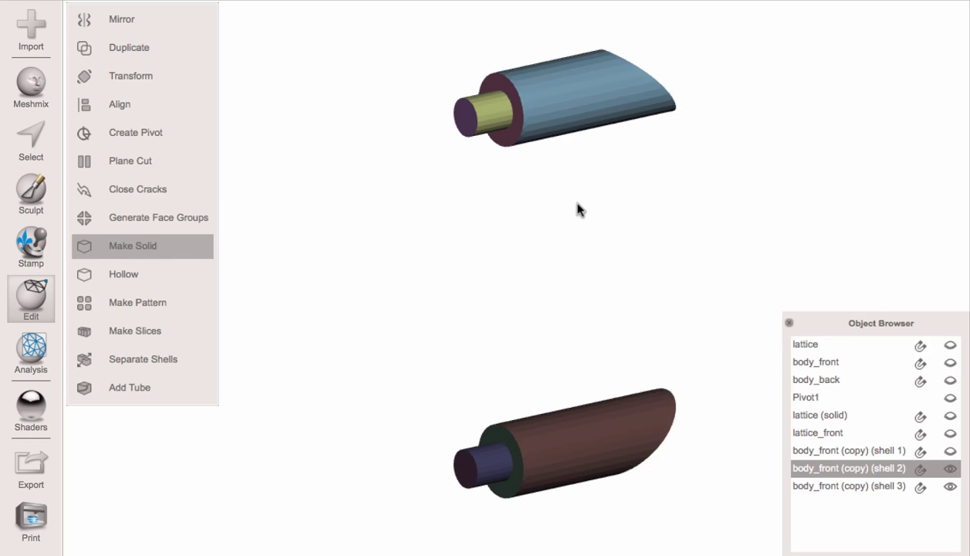
pyautogui.click(120, 67)
pyautogui.click(105, 118)
pyautogui.click(171, 276)
pyautogui.write('2')
pyautogui.press('Return')
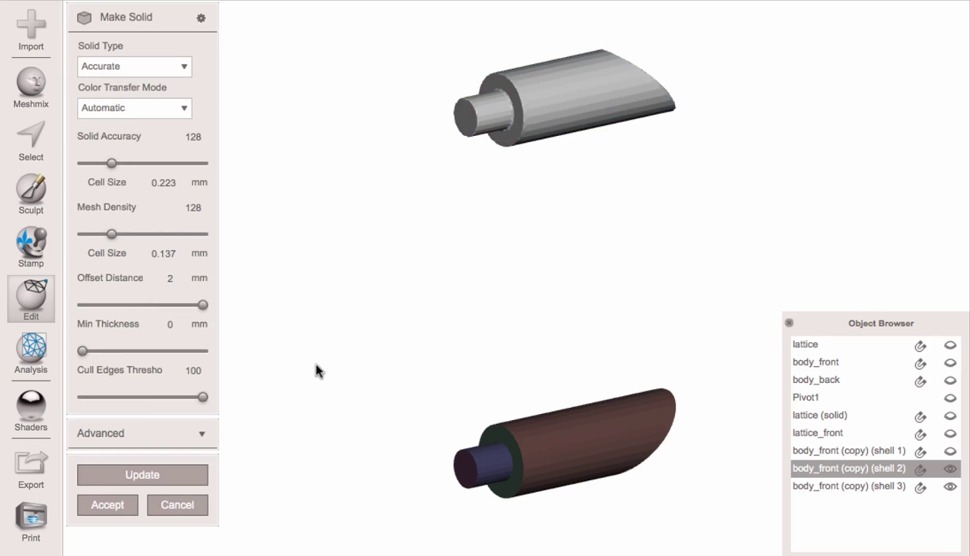
pyautogui.click(160, 478)
pyautogui.moveTo(450, 244); pyautogui.dragTo(347, 263, button='right')
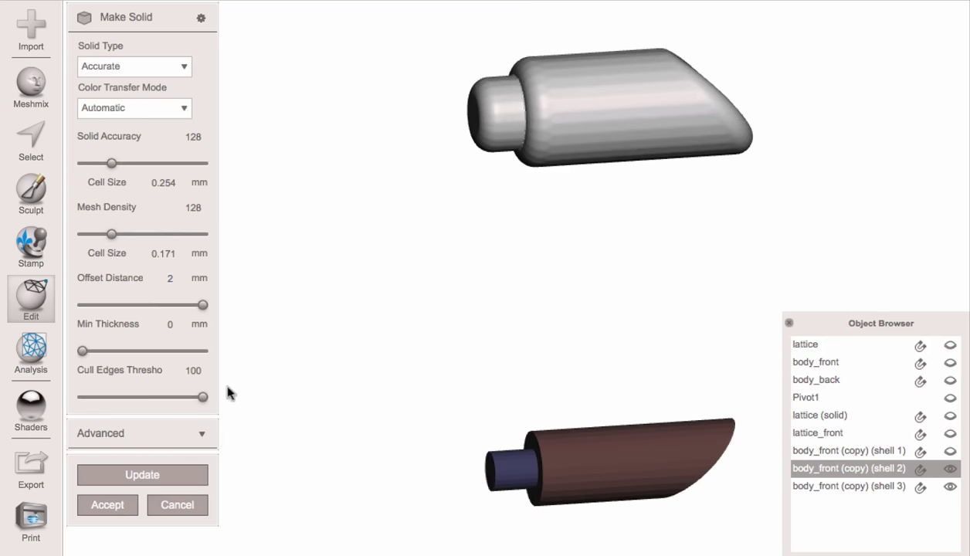
pyautogui.click(119, 504)
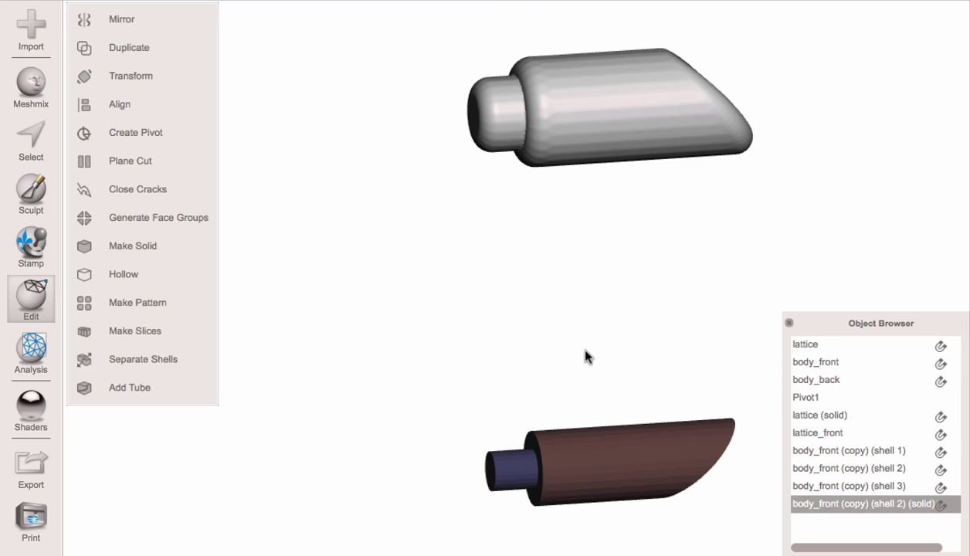
# Step: Convert the lower screw-hole shell with Make Solid, using the Accurate solid type and an offset distance of 2 mm
pyautogui.click(614, 494)
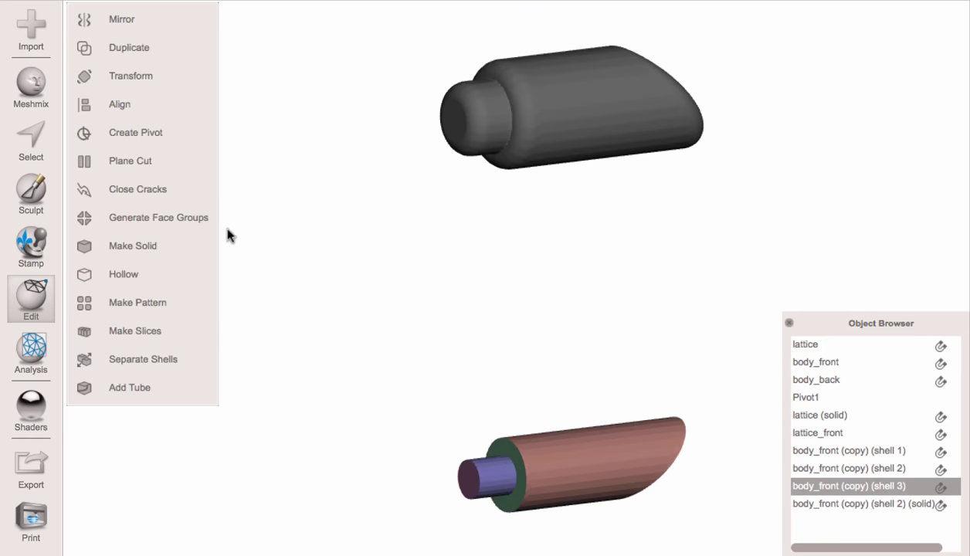
pyautogui.click(159, 250)
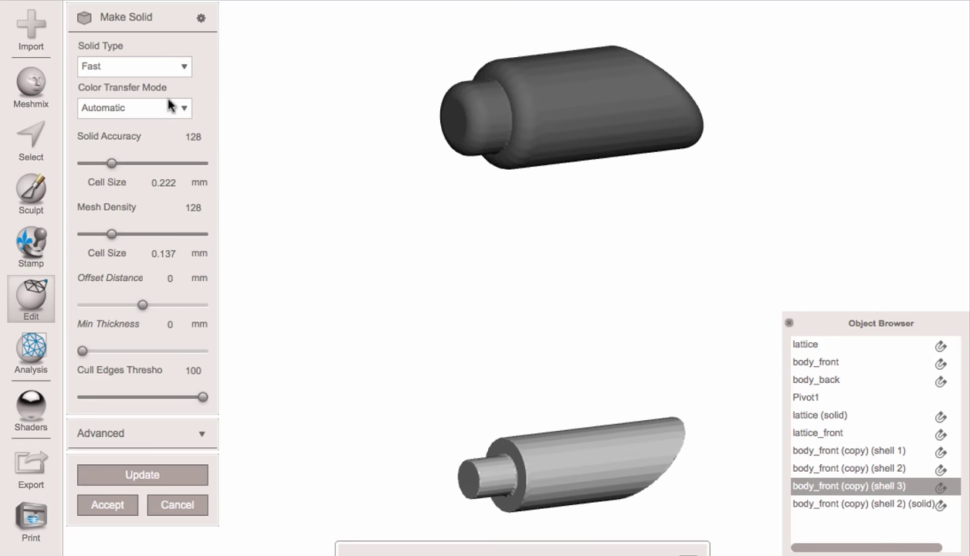
pyautogui.click(136, 69)
pyautogui.click(124, 118)
pyautogui.click(170, 278)
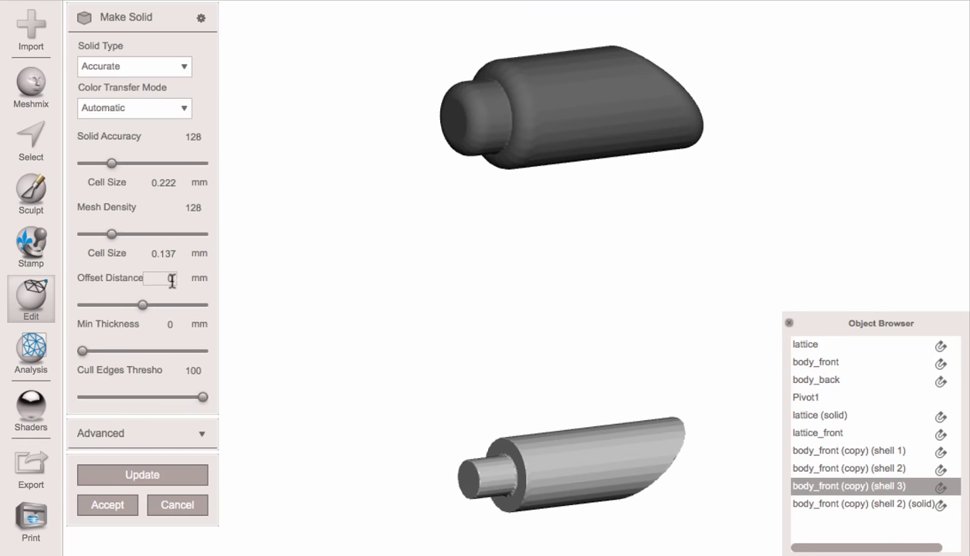
pyautogui.write('2')
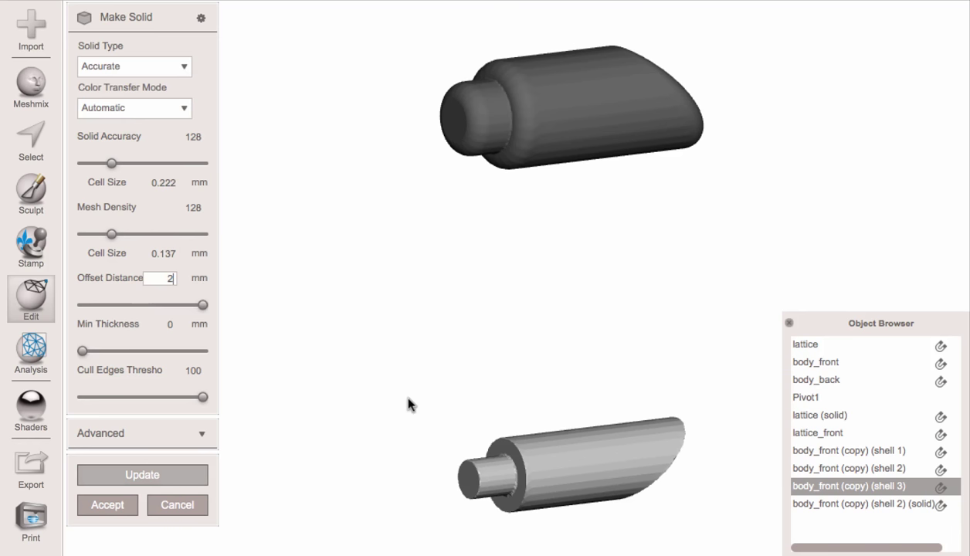
pyautogui.press('Return')
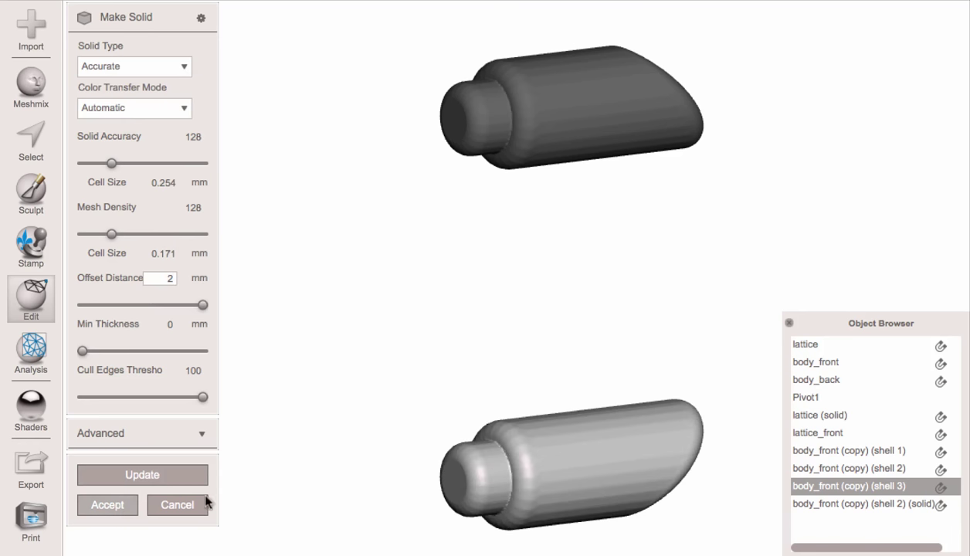
# Step: Widen the Object Browser to reveal its visibility column and show lattice_front together with the two thickened screw-hole solids
pyautogui.click(886, 502)
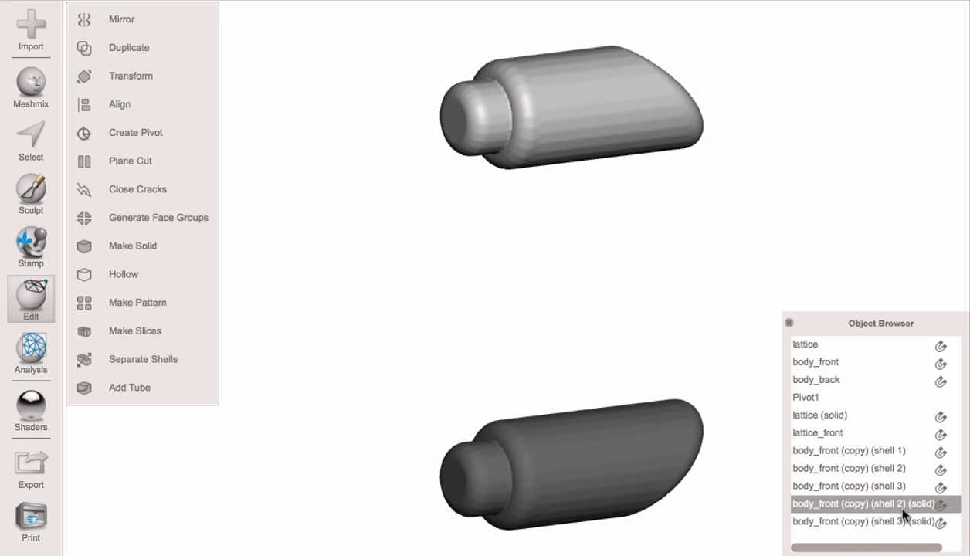
pyautogui.click(941, 435)
pyautogui.click(941, 436)
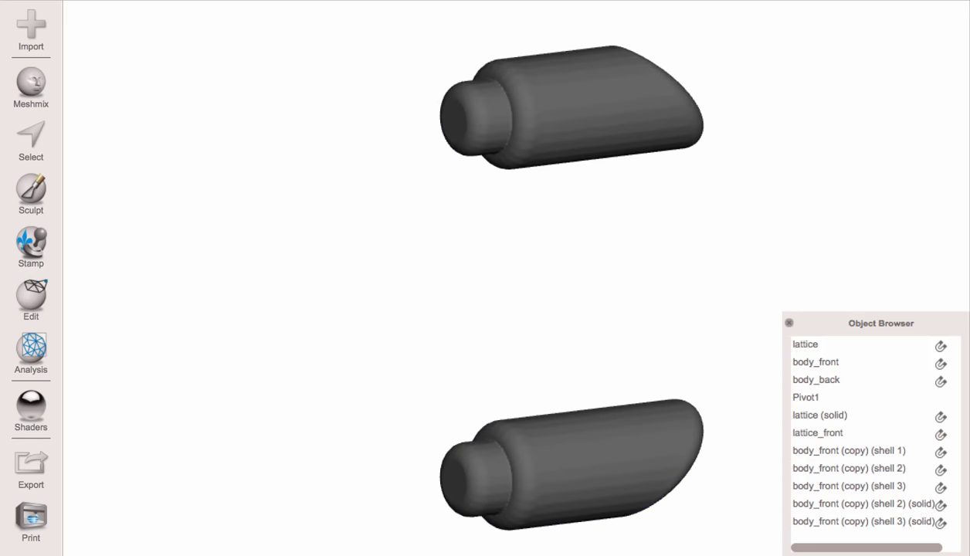
pyautogui.moveTo(822, 323); pyautogui.dragTo(804, 326)
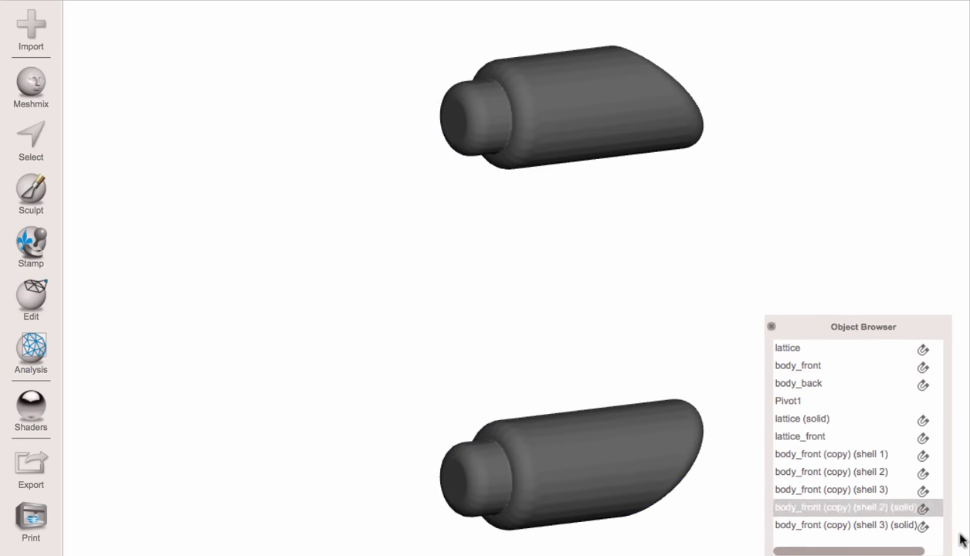
pyautogui.moveTo(949, 553); pyautogui.dragTo(969, 554)
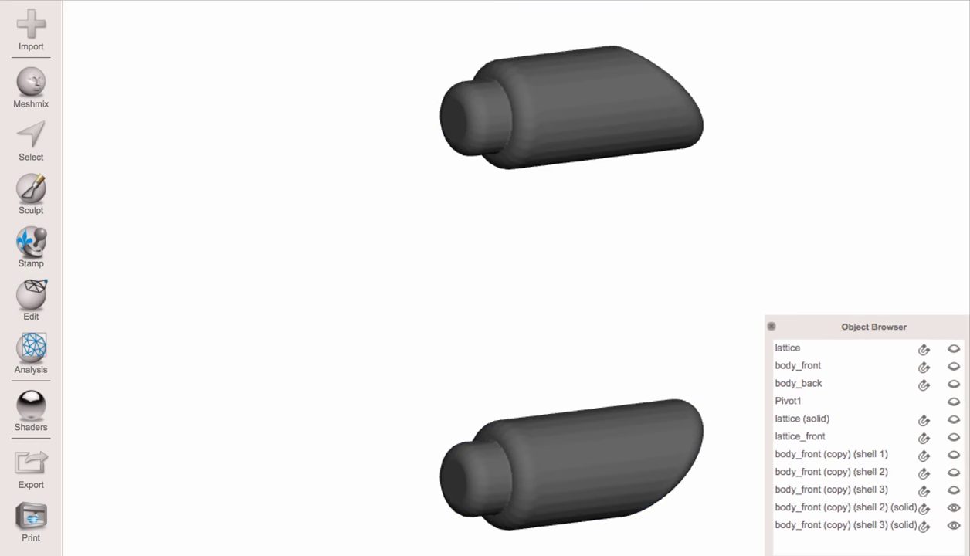
pyautogui.click(954, 438)
pyautogui.click(611, 156)
pyautogui.moveTo(611, 156); pyautogui.dragTo(537, 183, button='right')
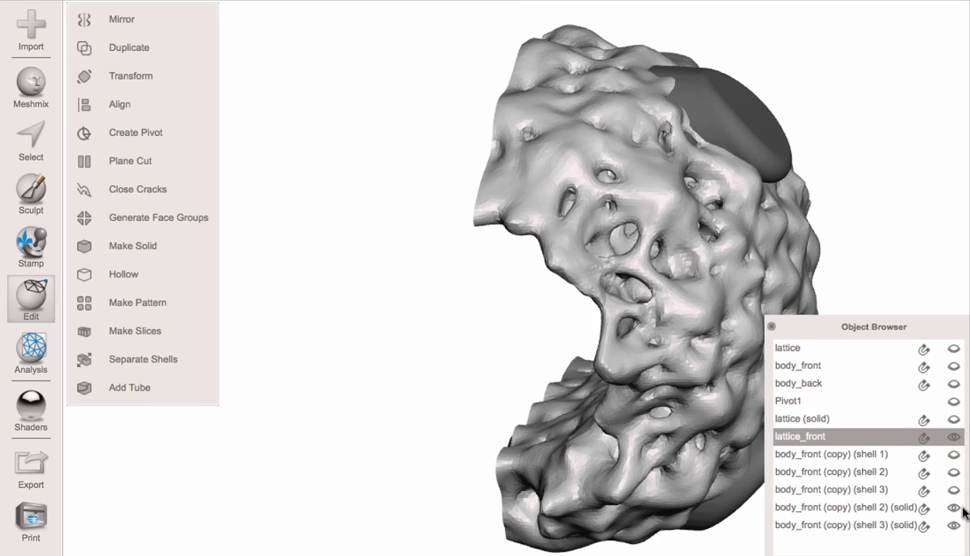
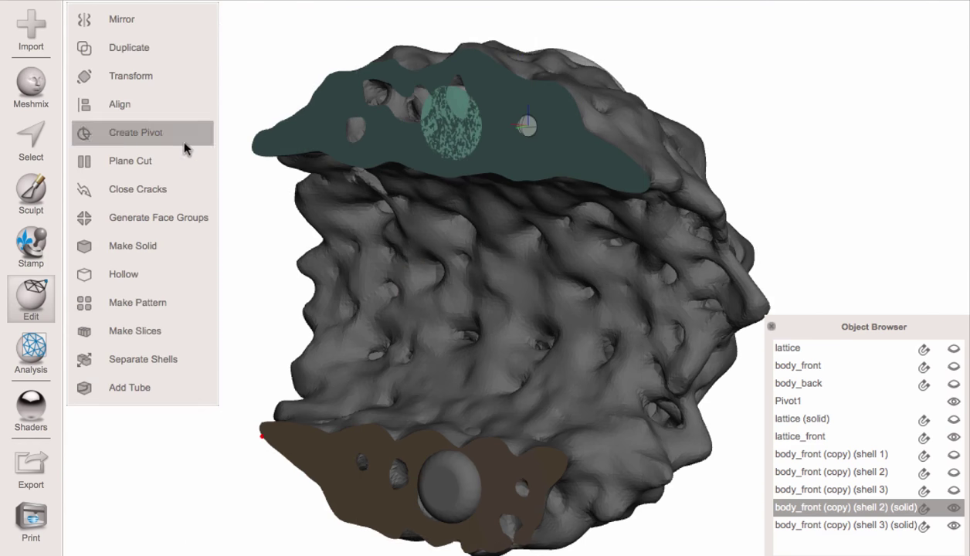
# Step: Plane Cut the lower thickened screw-hole solid flush with the lattice's mating face, aligning the cutting plane to Pivot1
pyautogui.click(458, 495)
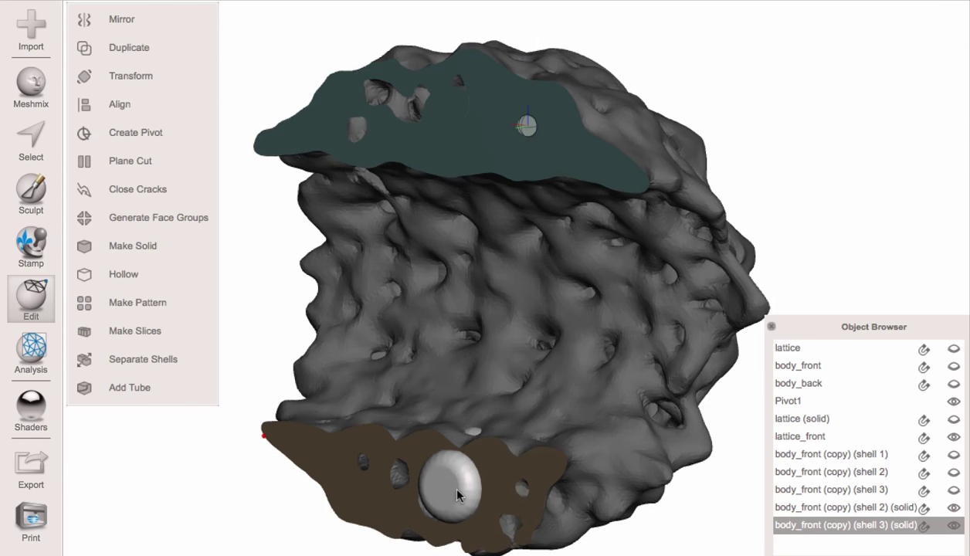
pyautogui.click(129, 161)
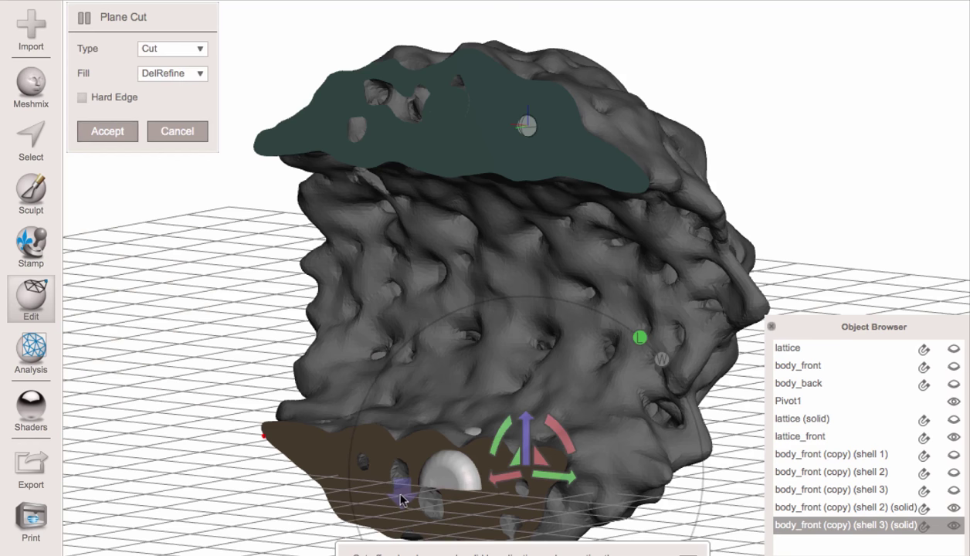
pyautogui.click(530, 130)
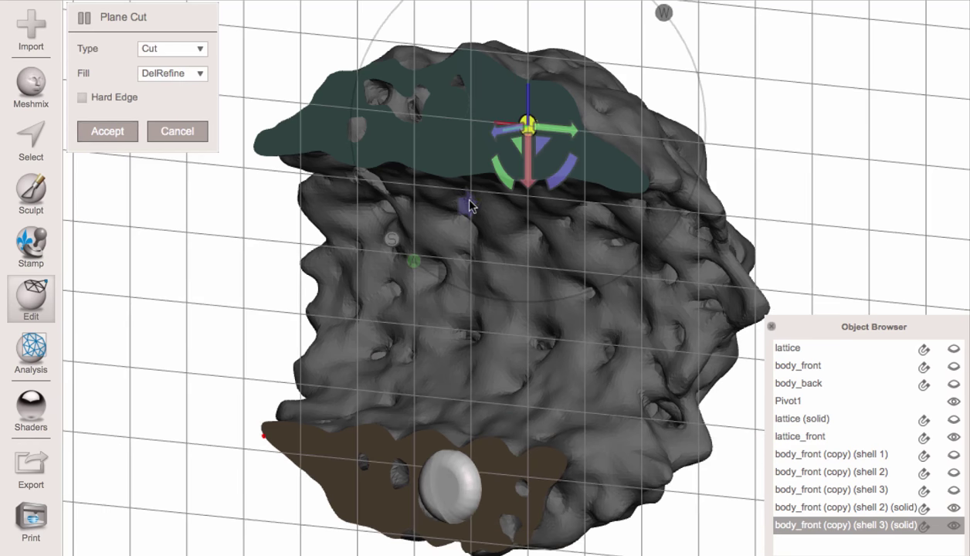
pyautogui.click(468, 205)
pyautogui.click(94, 126)
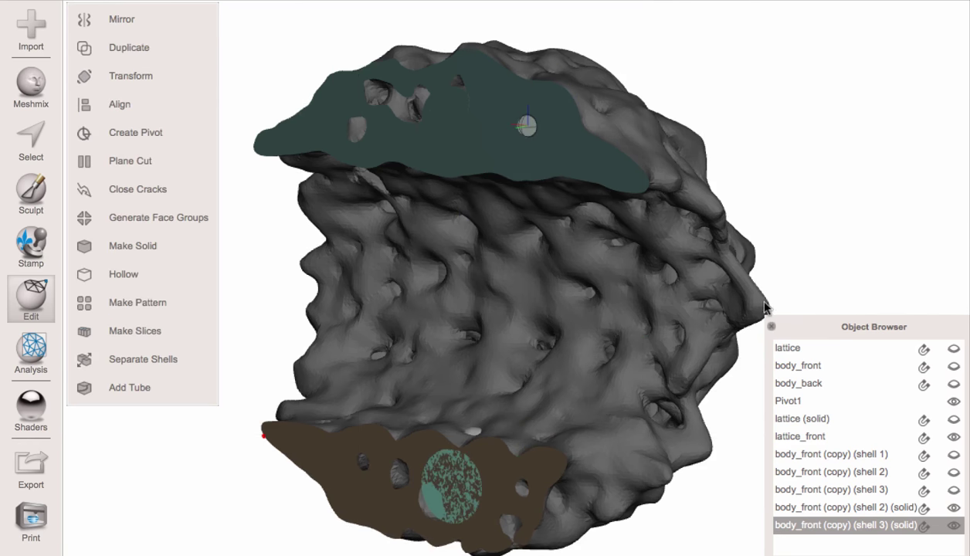
# Step: Select the outer surface of lattice_front around the upper screw-hole end, using the Unwrap Brush at size 66
pyautogui.click(649, 210)
pyautogui.moveTo(649, 210); pyautogui.dragTo(425, 233, button='right')
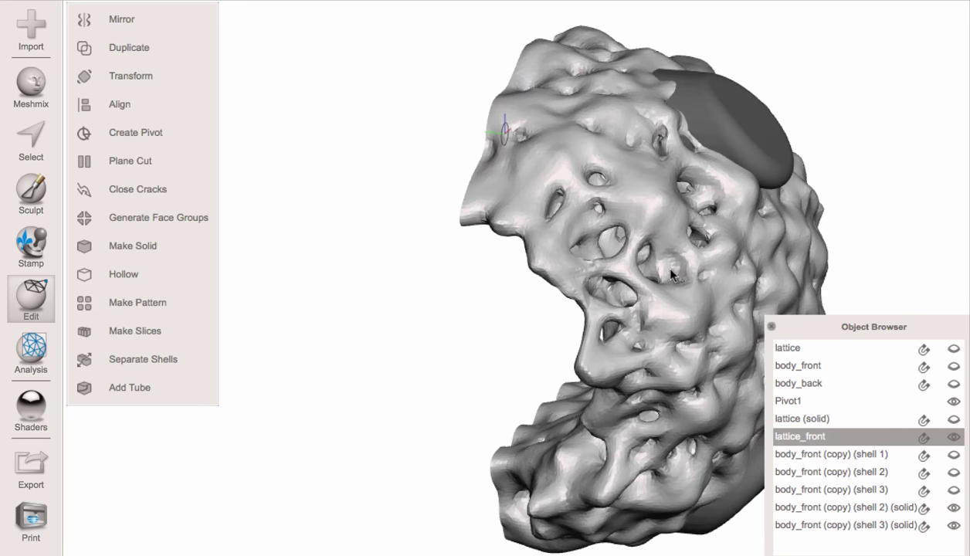
pyautogui.moveTo(669, 269); pyautogui.dragTo(607, 132, button='right')
pyautogui.moveTo(747, 189); pyautogui.dragTo(702, 173, button='right')
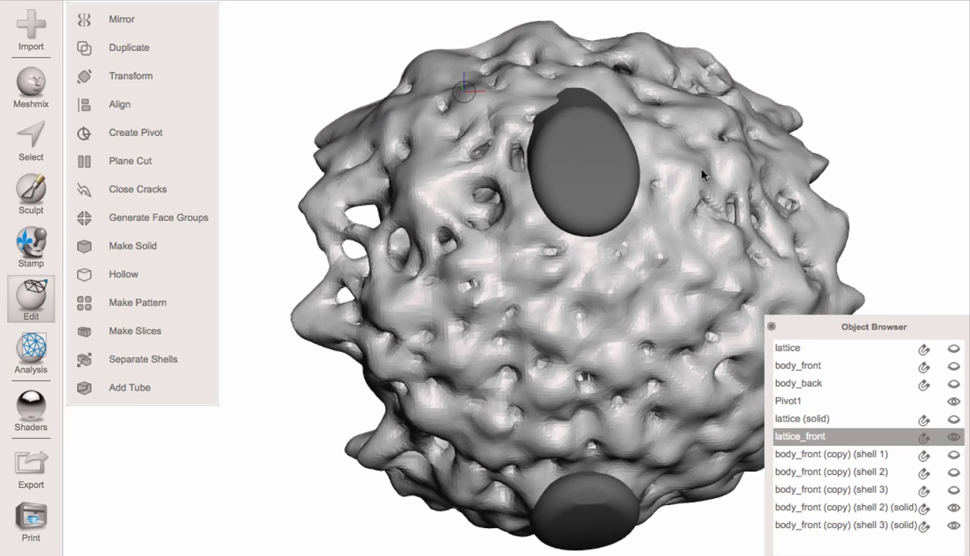
pyautogui.press('s')
pyautogui.moveTo(655, 151); pyautogui.dragTo(613, 163, button='right')
pyautogui.scroll(8, 650, 171)
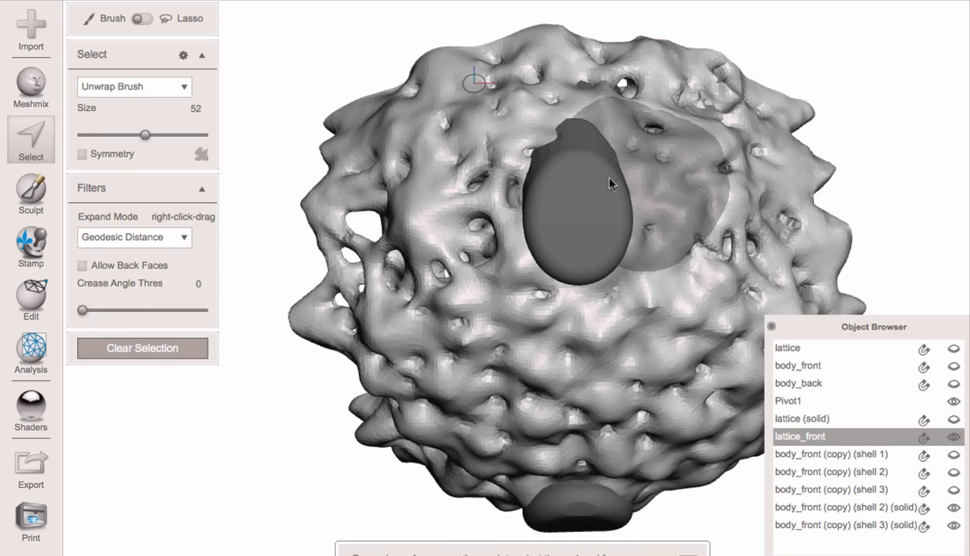
pyautogui.scroll(-4, 611, 181)
pyautogui.scroll(5, 602, 191)
pyautogui.press(']')
pyautogui.press(']')
pyautogui.press(']')
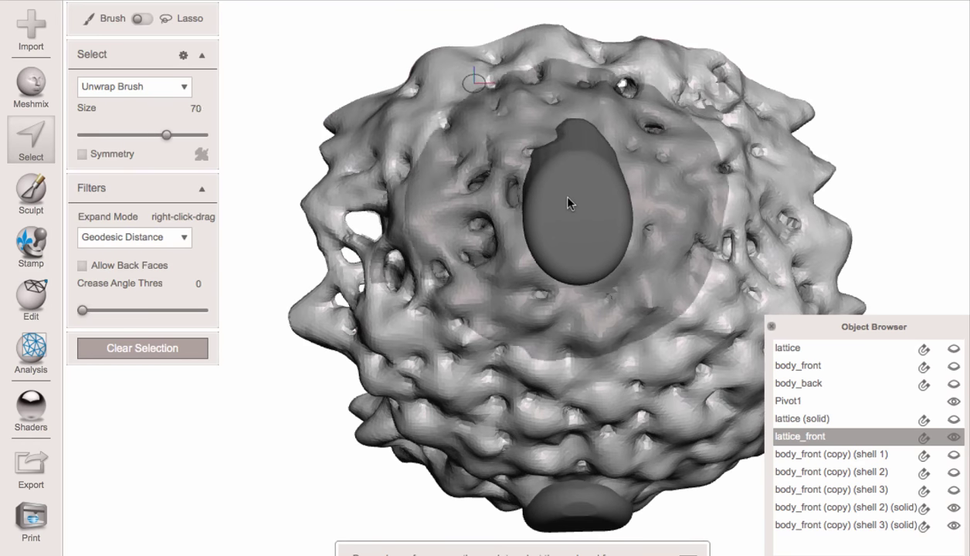
pyautogui.press('[')
pyautogui.press('[')
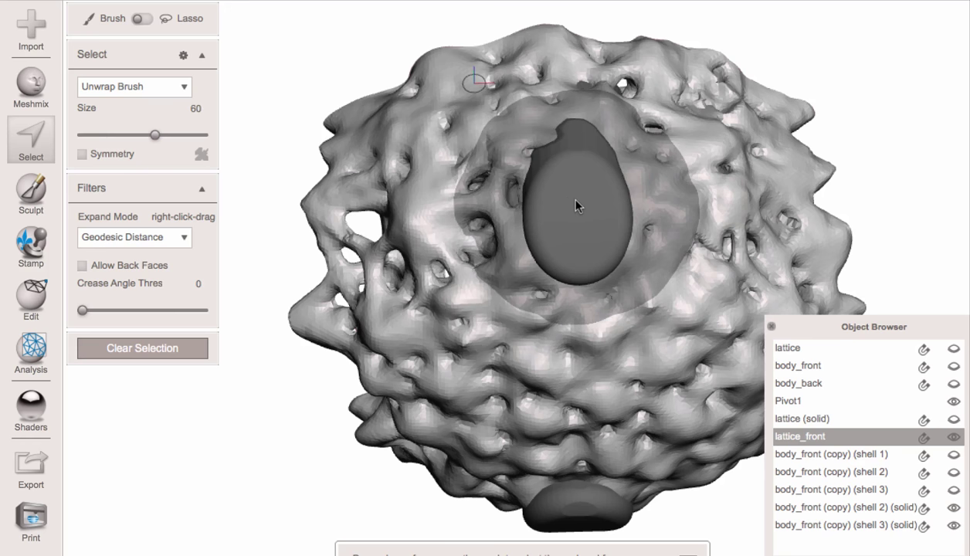
pyautogui.press(']')
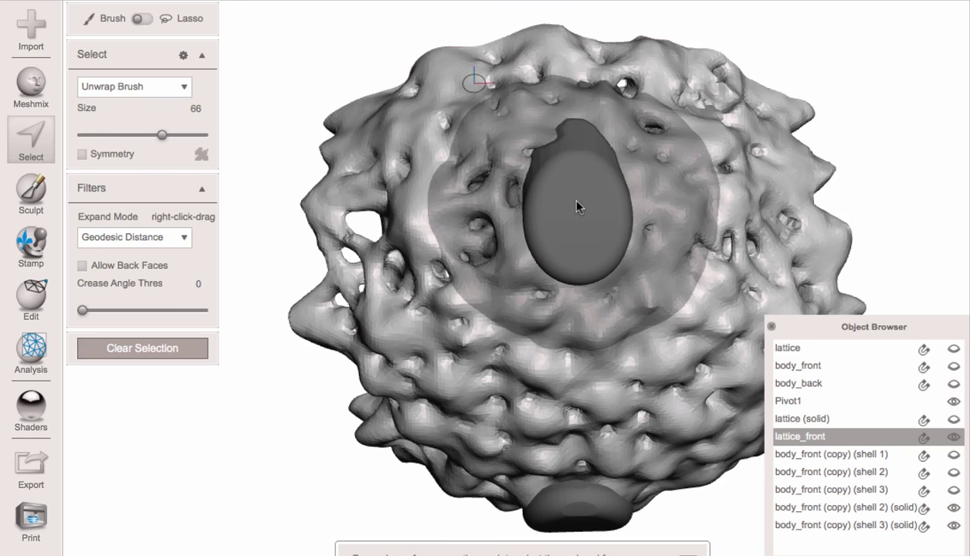
pyautogui.click(576, 203)
# Step: Fit a single Square primitive to the selected lattice patch around the upper screw hole
pyautogui.moveTo(647, 238)
pyautogui.keyDown('alt'); pyautogui.mouseDown()
pyautogui.moveTo(788, 182)
pyautogui.moveTo(728, 162)
pyautogui.moveTo(642, 214)
pyautogui.moveTo(576, 122)
pyautogui.moveTo(709, 161)
pyautogui.mouseUp(); pyautogui.keyUp('alt')
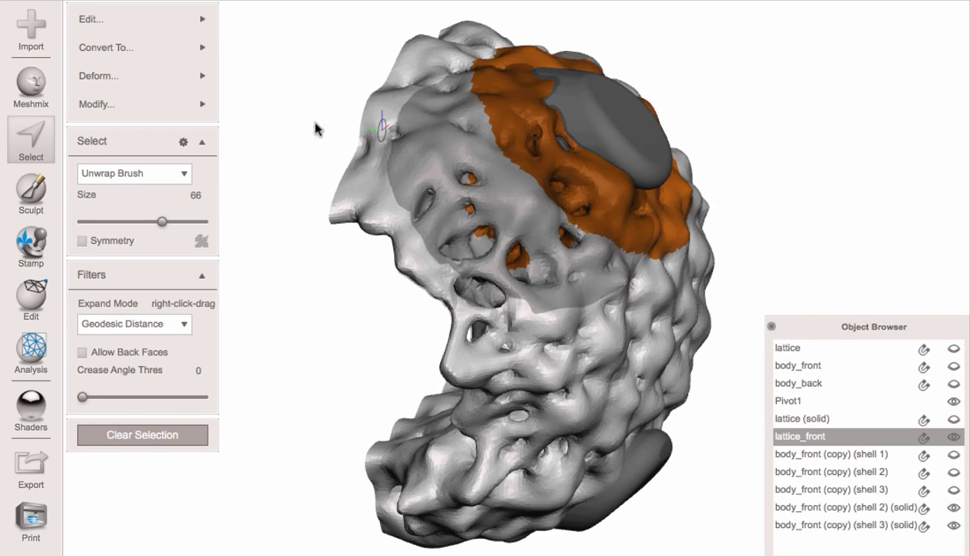
pyautogui.moveTo(107, 47)
pyautogui.press('[')
pyautogui.scroll(-10, 531, 248)
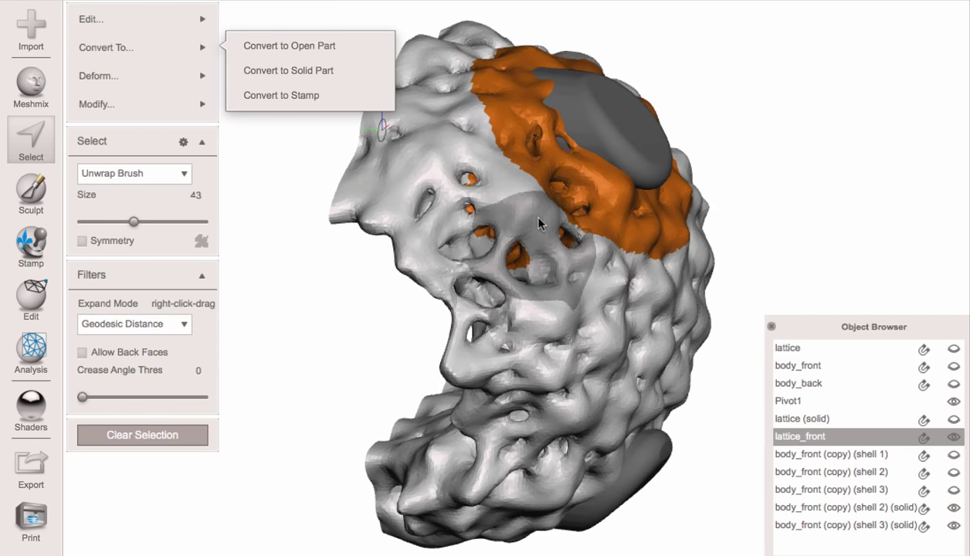
pyautogui.keyDown('alt'); pyautogui.moveTo(540, 220); pyautogui.dragTo(429, 258); pyautogui.keyUp('alt')
pyautogui.moveTo(109, 6)
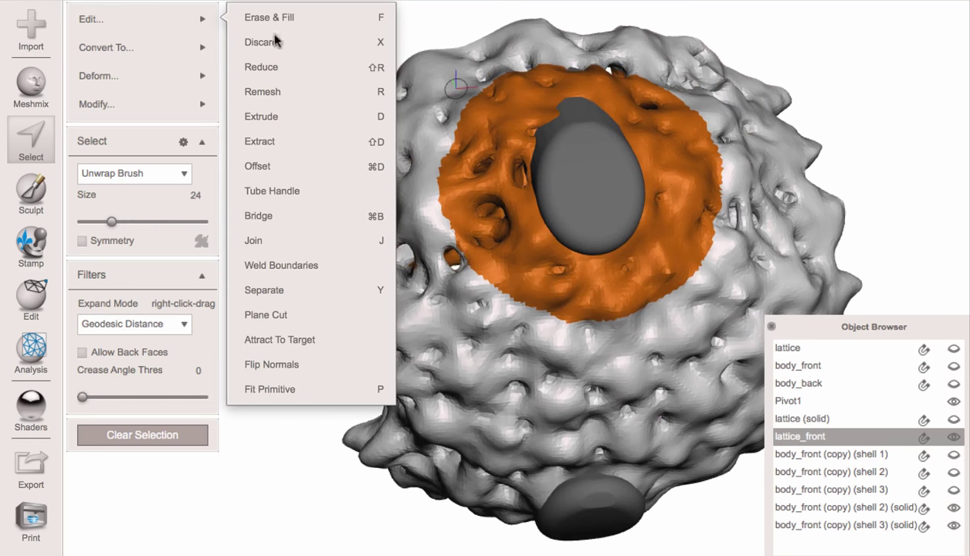
pyautogui.click(298, 388)
pyautogui.keyDown('alt'); pyautogui.moveTo(539, 231); pyautogui.dragTo(604, 134); pyautogui.keyUp('alt')
pyautogui.keyDown('alt'); pyautogui.moveTo(605, 139); pyautogui.dragTo(446, 259); pyautogui.keyUp('alt')
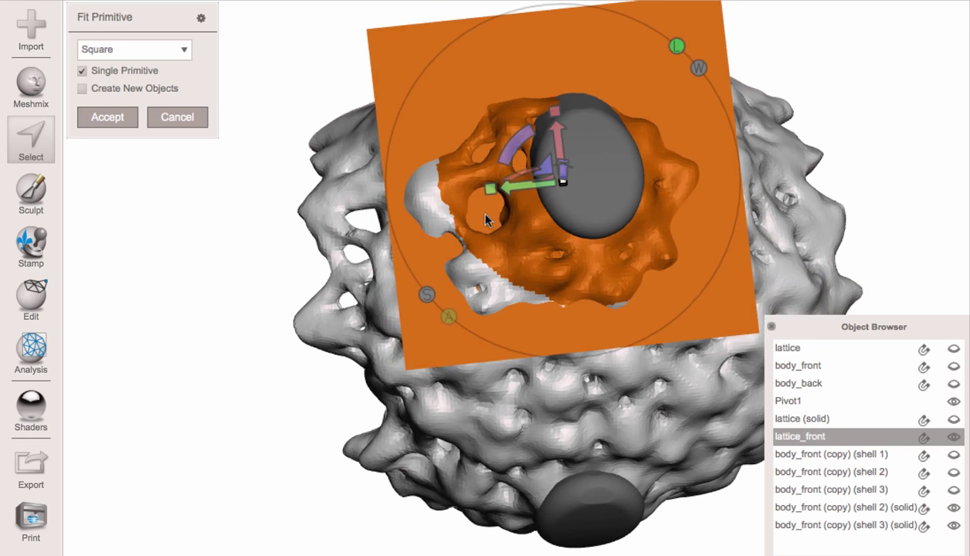
pyautogui.keyDown('alt'); pyautogui.moveTo(519, 181); pyautogui.dragTo(631, 126); pyautogui.keyUp('alt')
pyautogui.press('f')
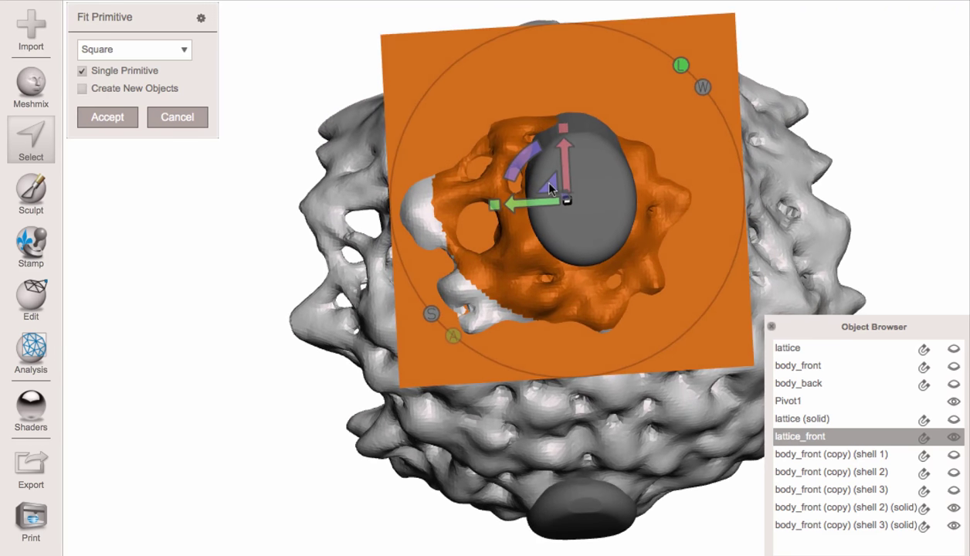
pyautogui.press('Return')
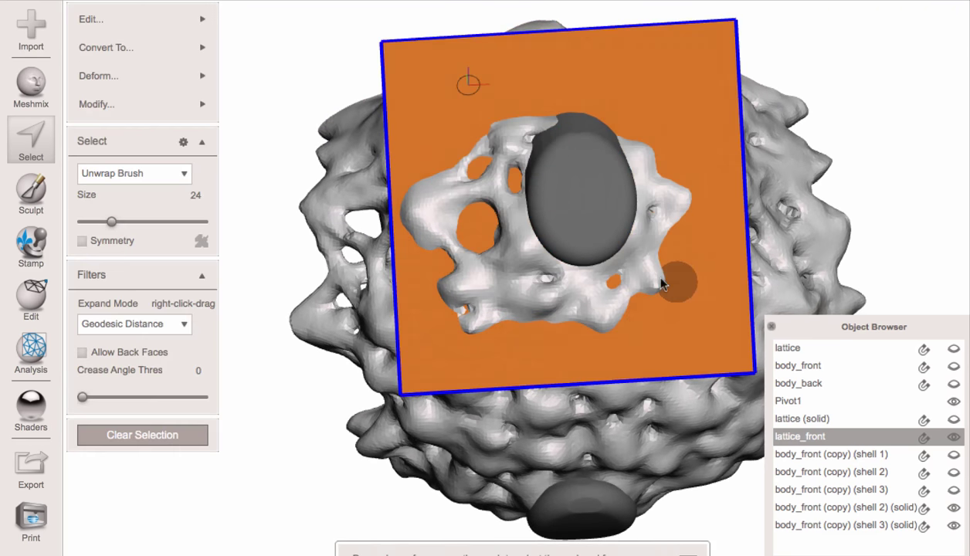
# Step: Clear the selection, select only the fitted square, and separate it from lattice_front as its own object
pyautogui.keyDown('alt'); pyautogui.moveTo(669, 279); pyautogui.dragTo(568, 268); pyautogui.keyUp('alt')
pyautogui.press('Escape')
pyautogui.keyDown('alt'); pyautogui.moveTo(708, 267); pyautogui.dragTo(663, 263); pyautogui.keyUp('alt')
pyautogui.press('s')
pyautogui.click(626, 128)
pyautogui.doubleClick(626, 132)
pyautogui.keyDown('alt'); pyautogui.moveTo(627, 134); pyautogui.dragTo(684, 132); pyautogui.keyUp('alt')
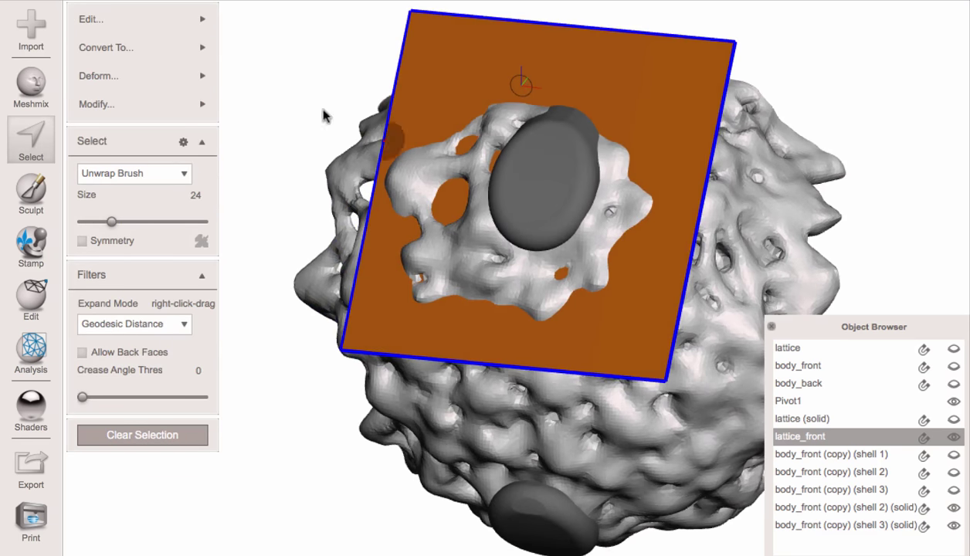
pyautogui.click(154, 19)
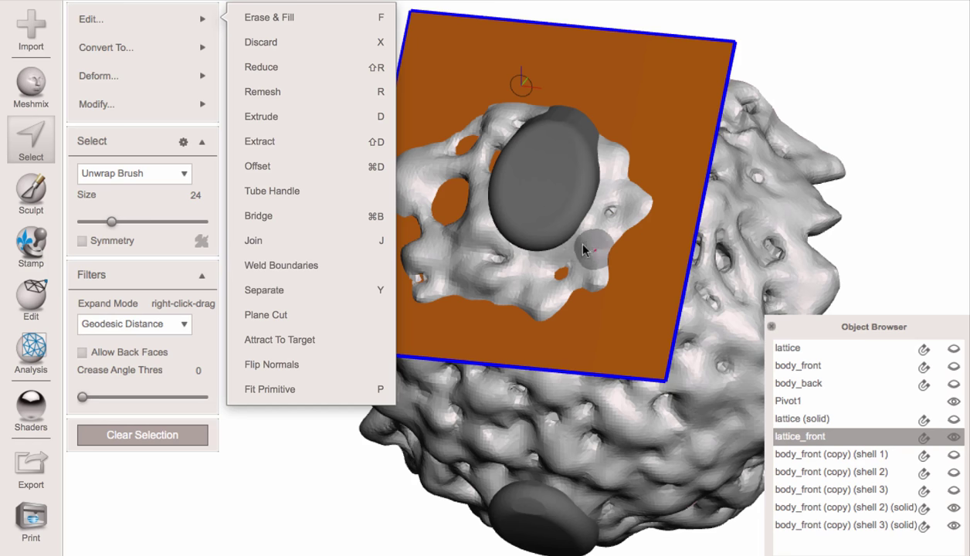
pyautogui.click(263, 289)
pyautogui.keyDown('alt'); pyautogui.moveTo(559, 261); pyautogui.dragTo(656, 270); pyautogui.keyUp('alt')
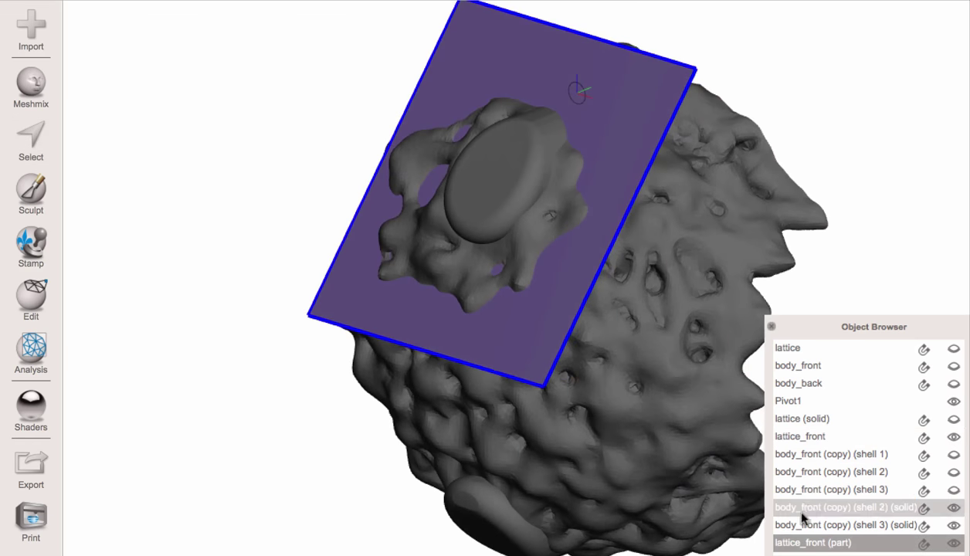
# Step: Set lattice_front as the target object and make the separated square part active
pyautogui.click(667, 277)
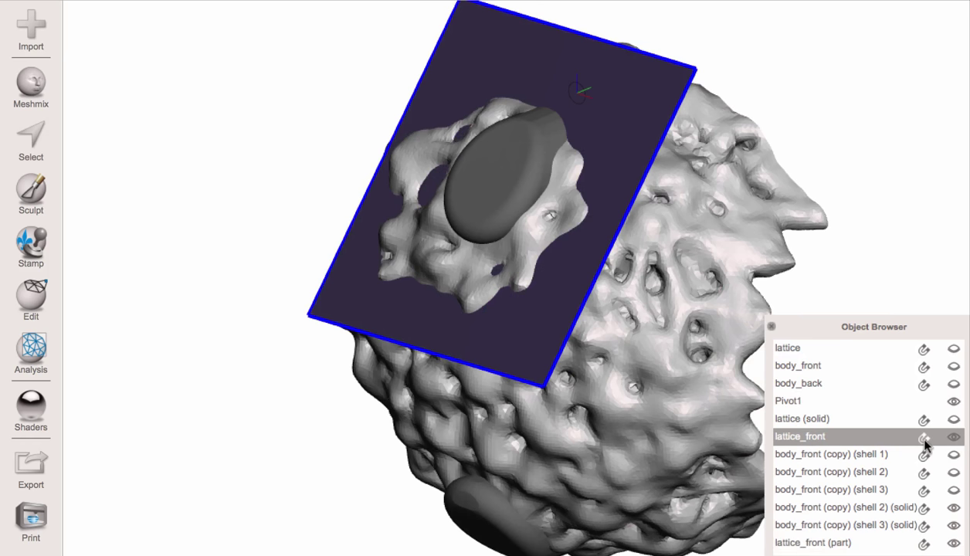
pyautogui.click(924, 439)
pyautogui.click(596, 111)
pyautogui.moveTo(596, 110); pyautogui.dragTo(618, 220, button='right')
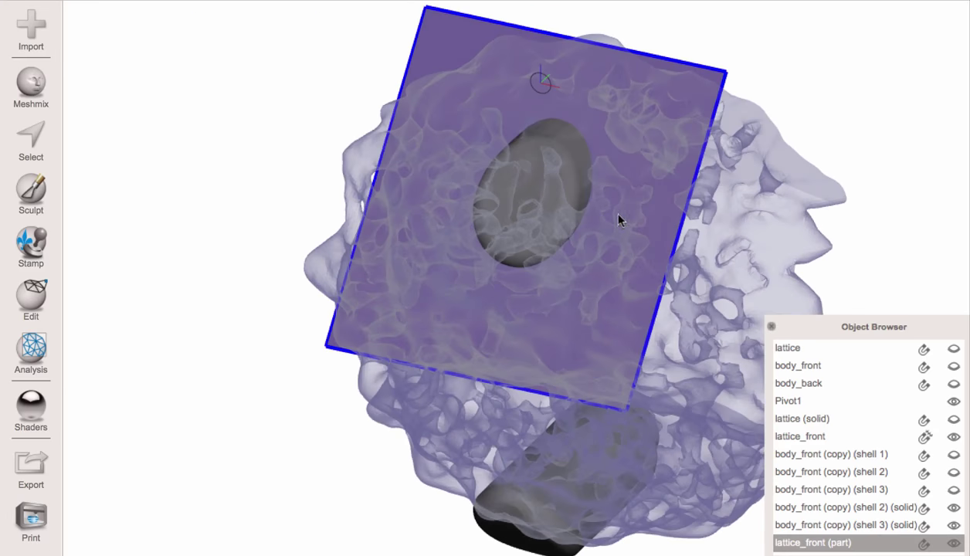
# Step: Apply Attract to Target to the entire square part, with Find Sharp Edges and Preserve Boundaries disabled
pyautogui.moveTo(618, 143); pyautogui.dragTo(665, 142, button='right')
pyautogui.press('super+a')
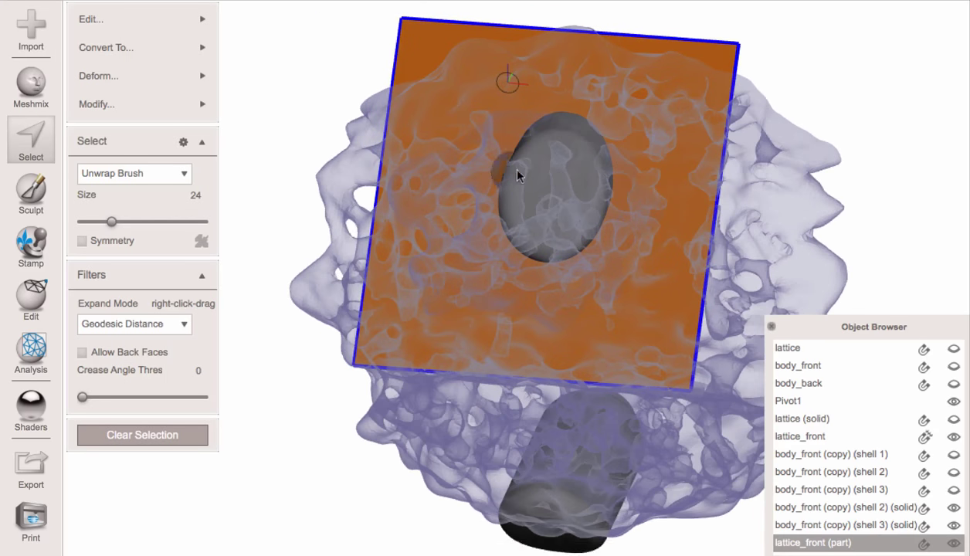
pyautogui.moveTo(517, 171); pyautogui.dragTo(466, 132, button='right')
pyautogui.moveTo(174, 15)
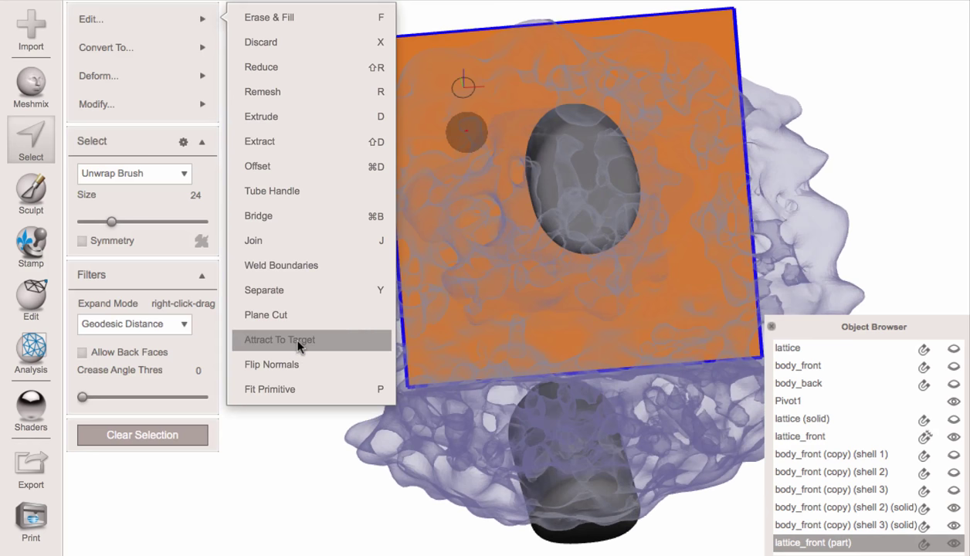
pyautogui.click(321, 341)
pyautogui.moveTo(601, 253); pyautogui.dragTo(433, 232, button='right')
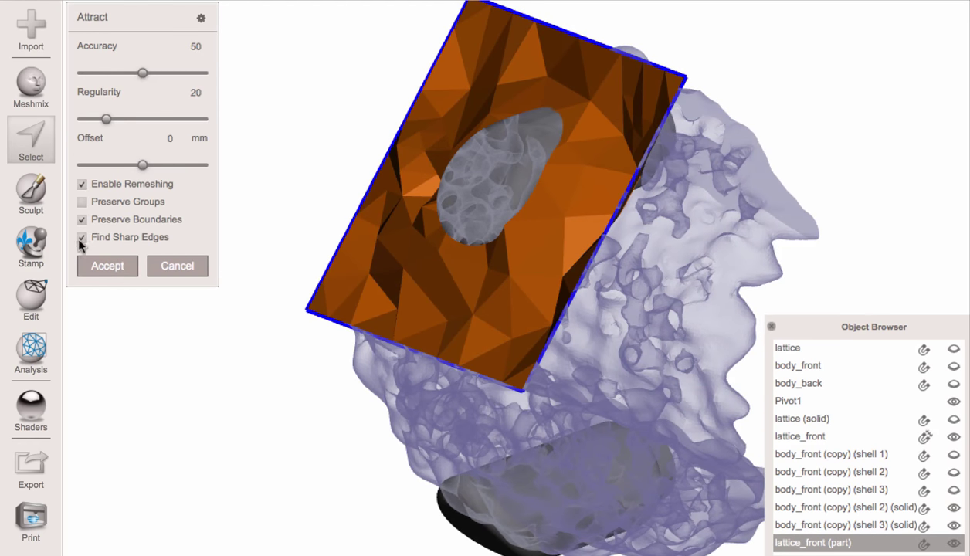
pyautogui.click(82, 237)
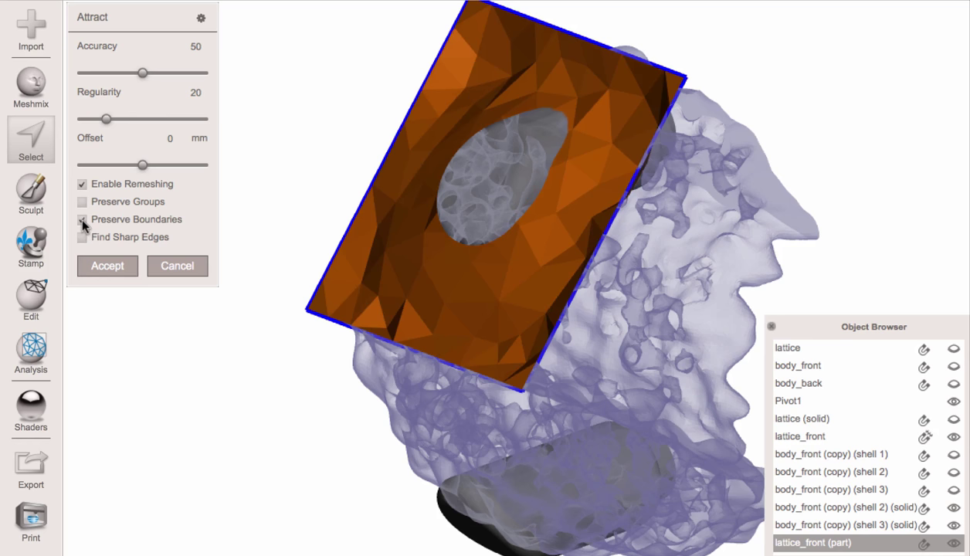
pyautogui.click(82, 219)
pyautogui.moveTo(325, 213); pyautogui.dragTo(638, 282, button='right')
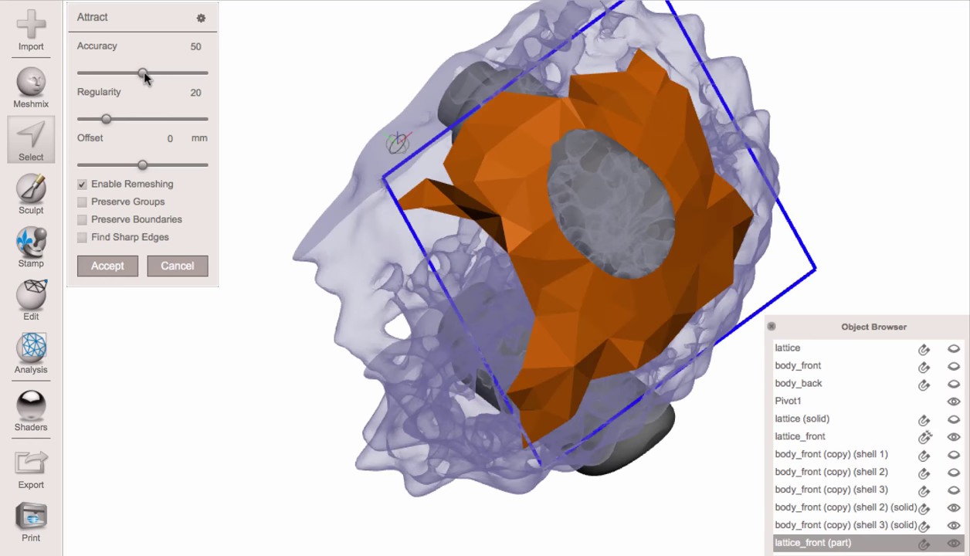
# Step: Set the Attract accuracy to 95 and check the square's fit against the lattice from both sides
pyautogui.click(170, 73)
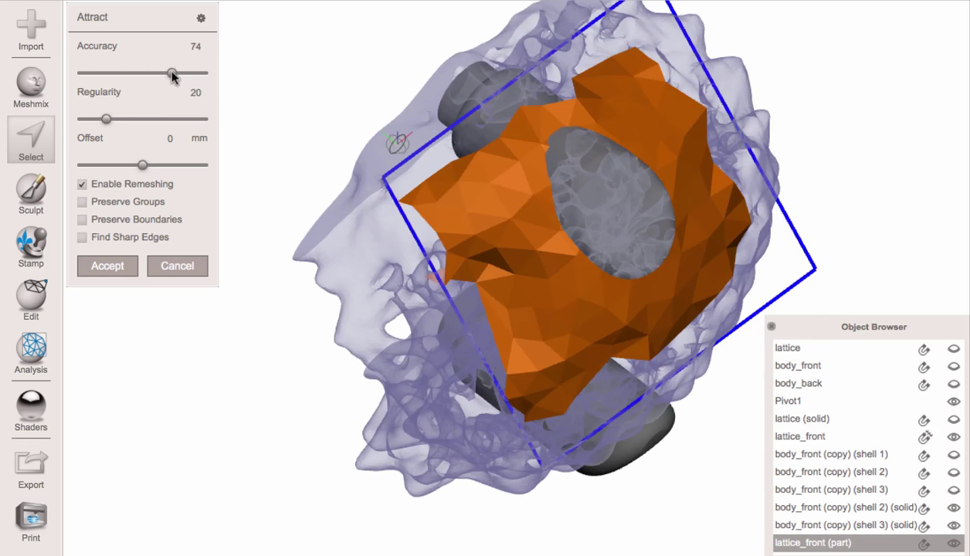
pyautogui.moveTo(620, 249); pyautogui.dragTo(401, 146, button='right')
pyautogui.click(196, 72)
pyautogui.click(198, 72)
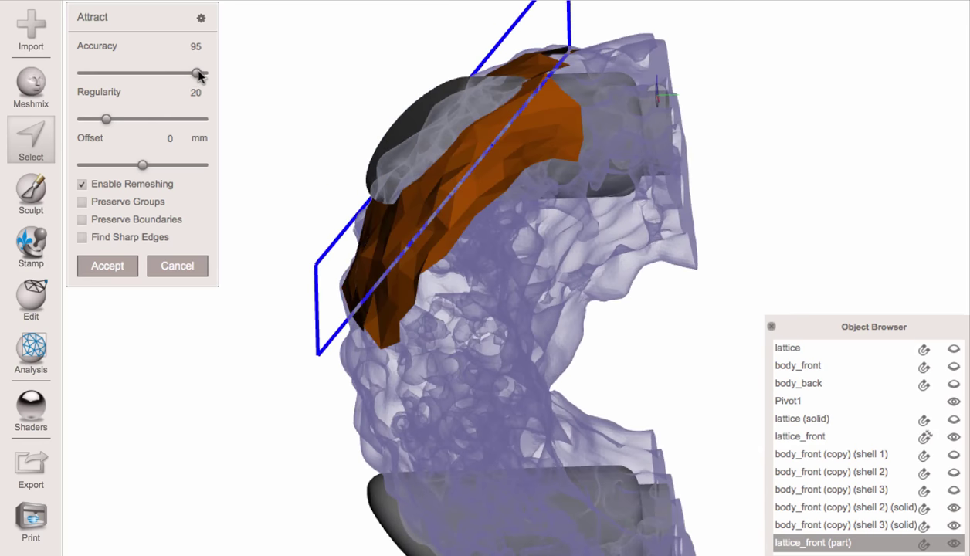
pyautogui.moveTo(386, 183); pyautogui.dragTo(431, 189, button='right')
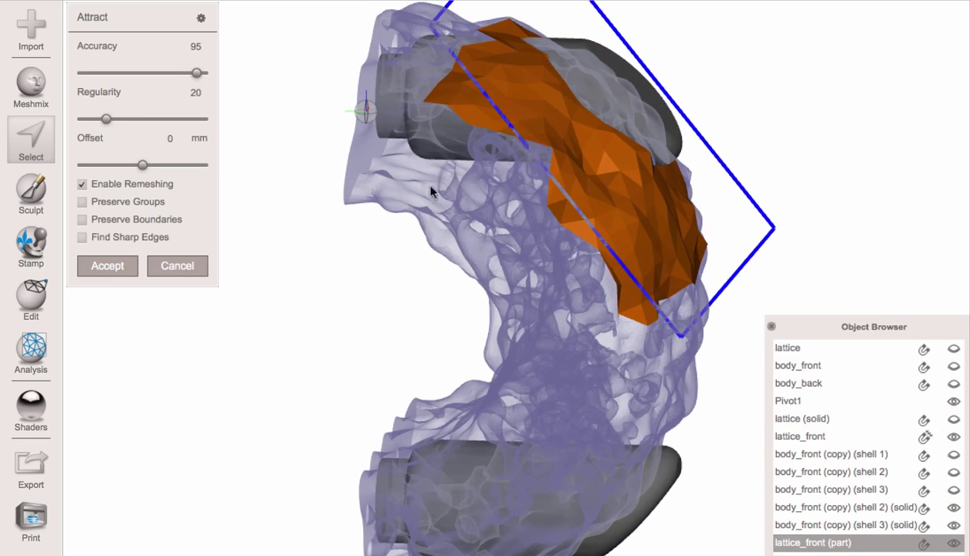
# Step: Accept the attraction at the upper screw hole and reselect the whole attracted patch
pyautogui.click(108, 267)
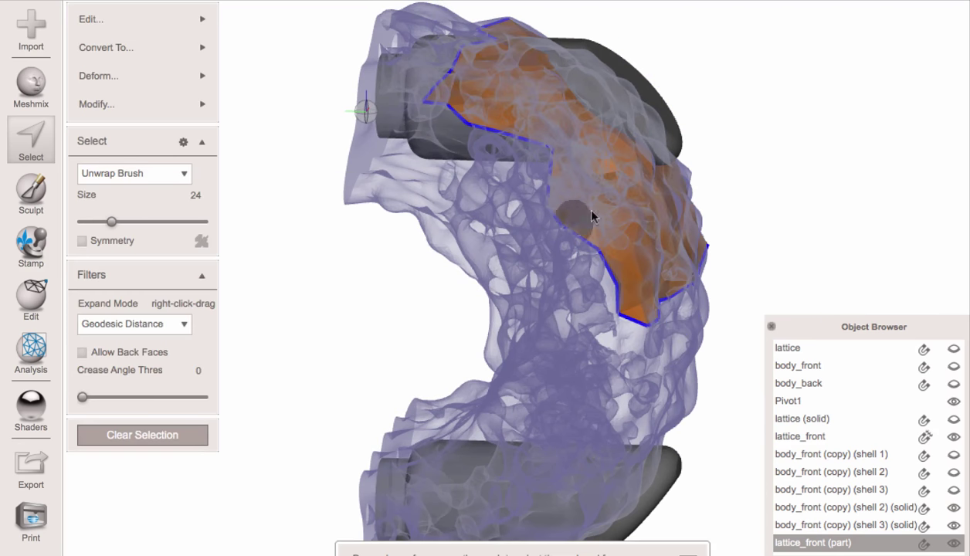
pyautogui.moveTo(567, 216)
pyautogui.mouseDown(button='right')
pyautogui.moveTo(414, 246)
pyautogui.moveTo(569, 330)
pyautogui.moveTo(573, 323)
pyautogui.mouseUp(button='right')
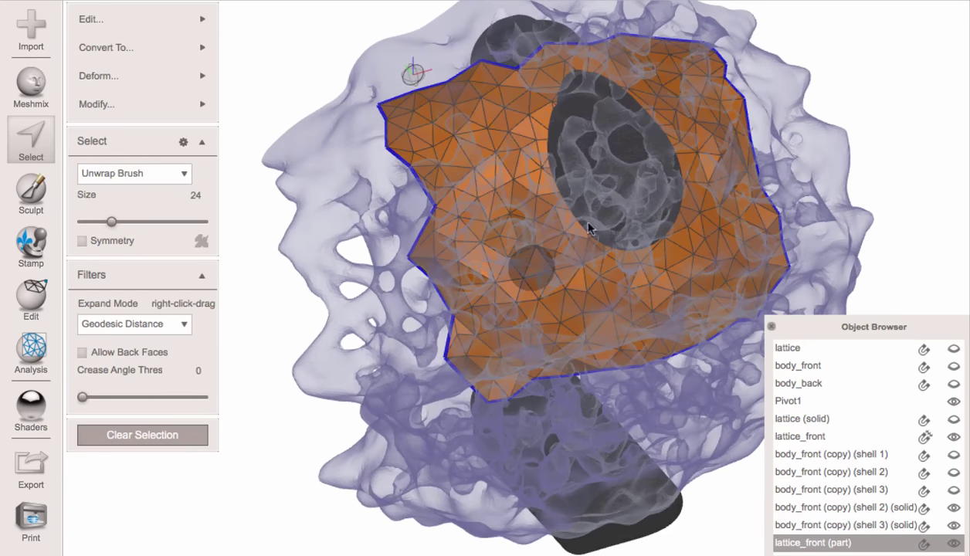
pyautogui.moveTo(589, 228)
pyautogui.mouseDown(button='right')
pyautogui.moveTo(573, 244)
pyautogui.moveTo(372, 165)
pyautogui.moveTo(607, 242)
pyautogui.moveTo(663, 183)
pyautogui.moveTo(529, 177)
pyautogui.moveTo(511, 147)
pyautogui.moveTo(568, 234)
pyautogui.moveTo(375, 216)
pyautogui.mouseUp(button='right')
pyautogui.press('Escape')
pyautogui.press('s')
pyautogui.doubleClick(664, 183)
# Step: Extrude the patch outward past the end of the upper screw-hole solid, using Constant direction and Offset end type, and clear the selection
pyautogui.moveTo(124, 27)
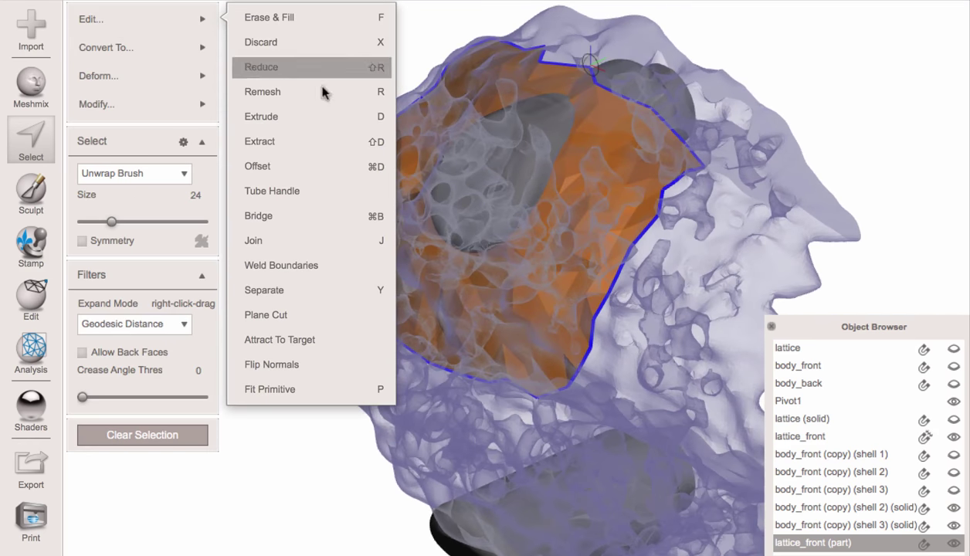
pyautogui.click(280, 116)
pyautogui.moveTo(511, 149); pyautogui.dragTo(238, 92, button='right')
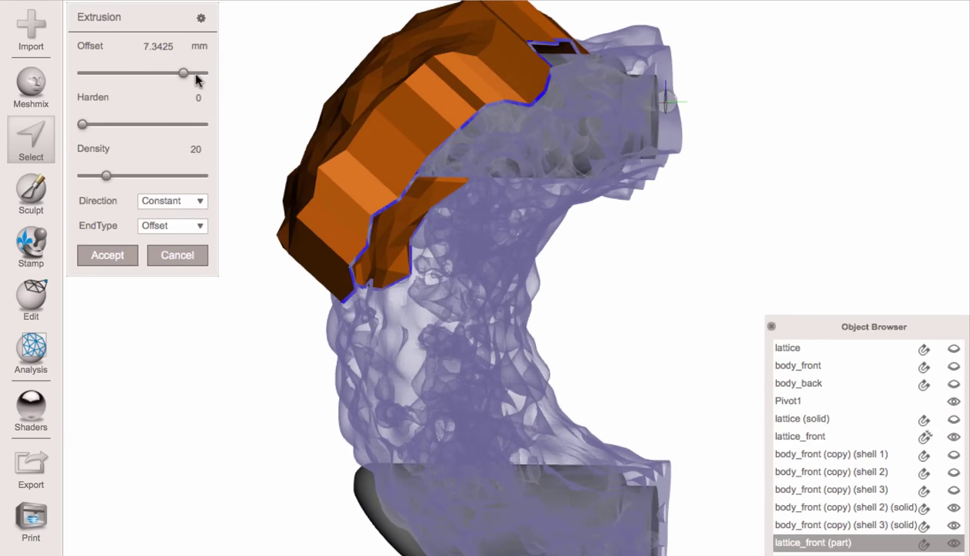
pyautogui.moveTo(183, 73); pyautogui.dragTo(192, 73)
pyautogui.click(107, 254)
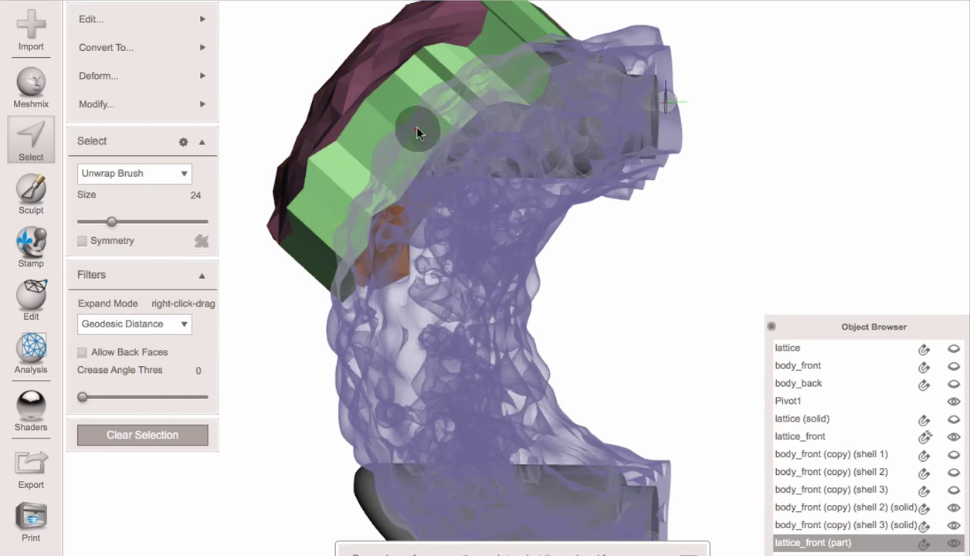
pyautogui.moveTo(416, 124); pyautogui.dragTo(461, 165, button='right')
pyautogui.press('Escape')
# Step: Subtract the extruded lattice_front (part) from body_front (copy) (shell 2) (solid) with Boolean Difference and accept the result
pyautogui.moveTo(593, 125); pyautogui.dragTo(659, 152, button='right')
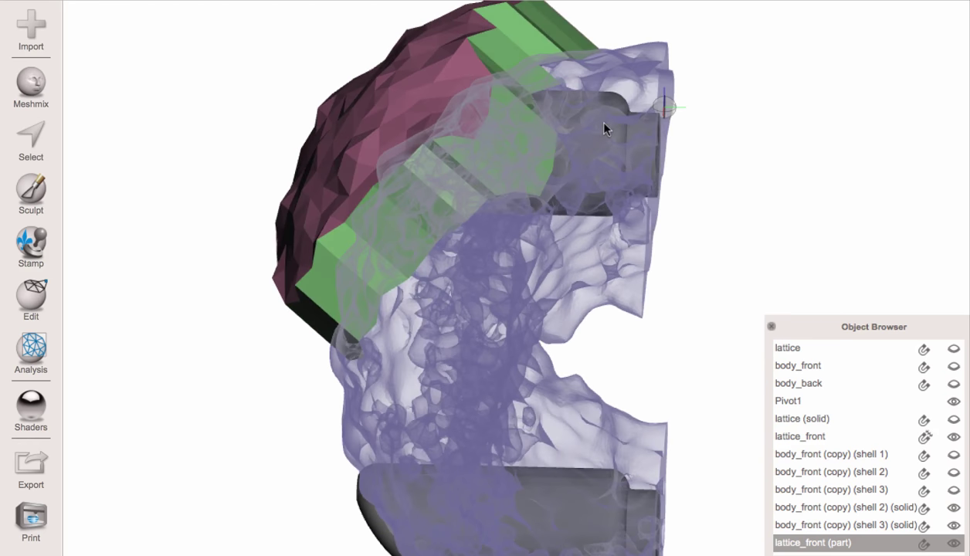
pyautogui.click(604, 128)
pyautogui.keyDown('shift'); pyautogui.click(439, 64); pyautogui.keyUp('shift')
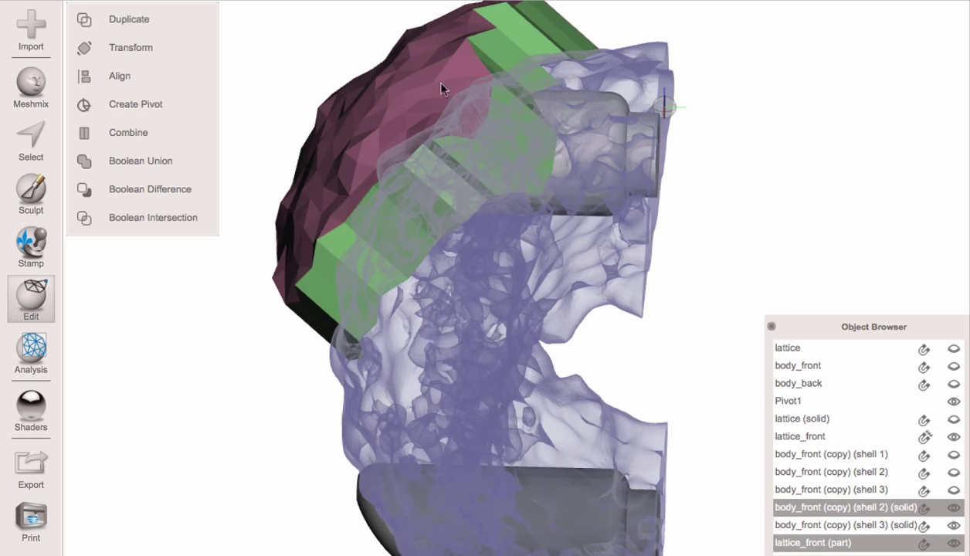
pyautogui.moveTo(441, 84); pyautogui.dragTo(405, 116, button='right')
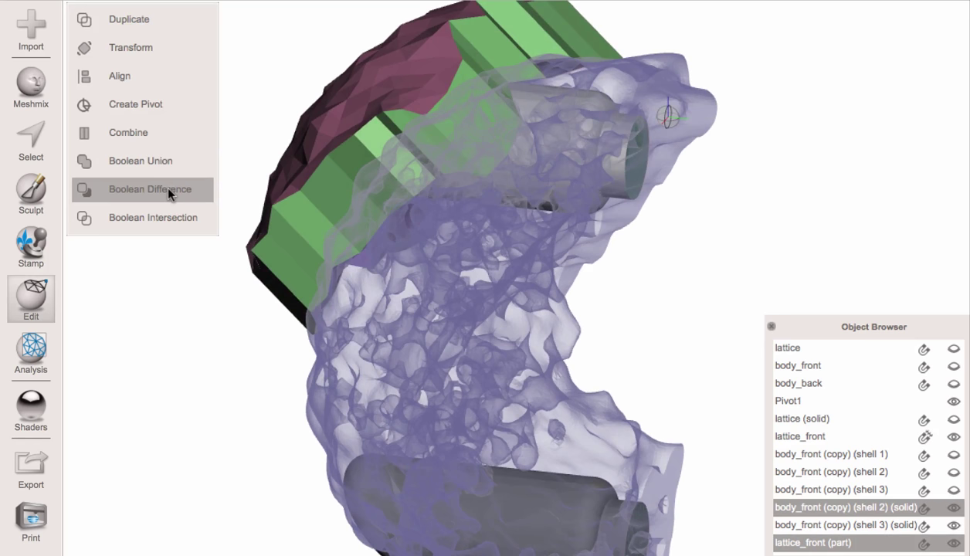
pyautogui.click(168, 191)
pyautogui.moveTo(342, 177); pyautogui.dragTo(699, 157, button='right')
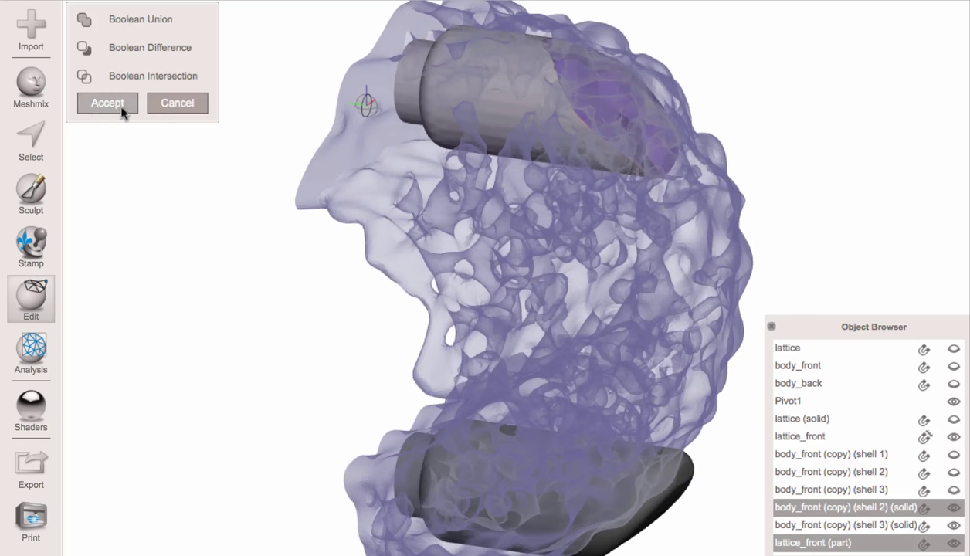
pyautogui.moveTo(589, 220); pyautogui.dragTo(471, 286, button='right')
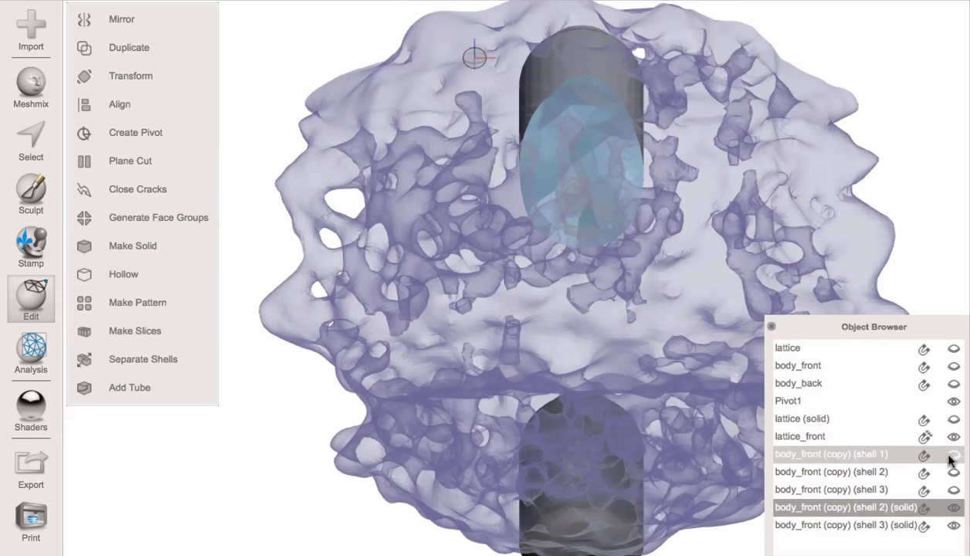
# Step: Remove the target status from lattice_front and compare the trimmed upper solid with the untrimmed lower one
pyautogui.click(926, 438)
pyautogui.moveTo(659, 207); pyautogui.dragTo(636, 179, button='right')
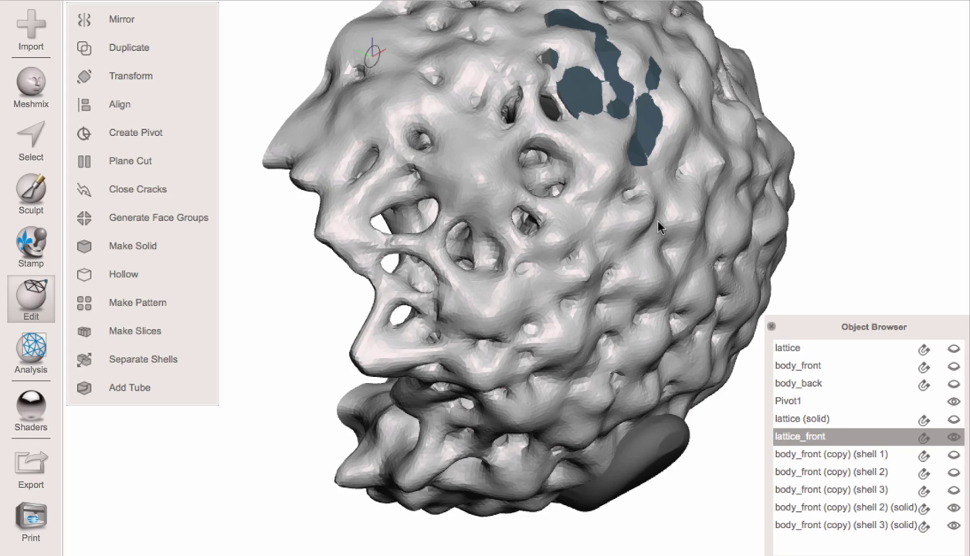
pyautogui.moveTo(658, 225); pyautogui.dragTo(529, 390, button='right')
pyautogui.moveTo(556, 322); pyautogui.dragTo(714, 344, button='right')
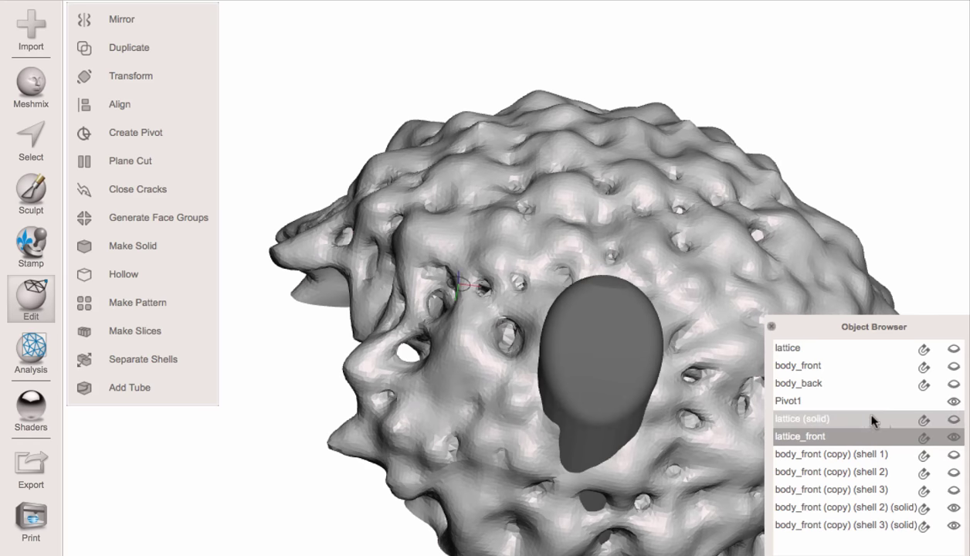
# Step: Select the area of lattice_front surrounding the protruding lower screw-hole solid with an Unwrap Brush of size 60
pyautogui.scroll(-2, 576, 375)
pyautogui.moveTo(575, 376); pyautogui.dragTo(551, 324, button='middle')
pyautogui.press('s')
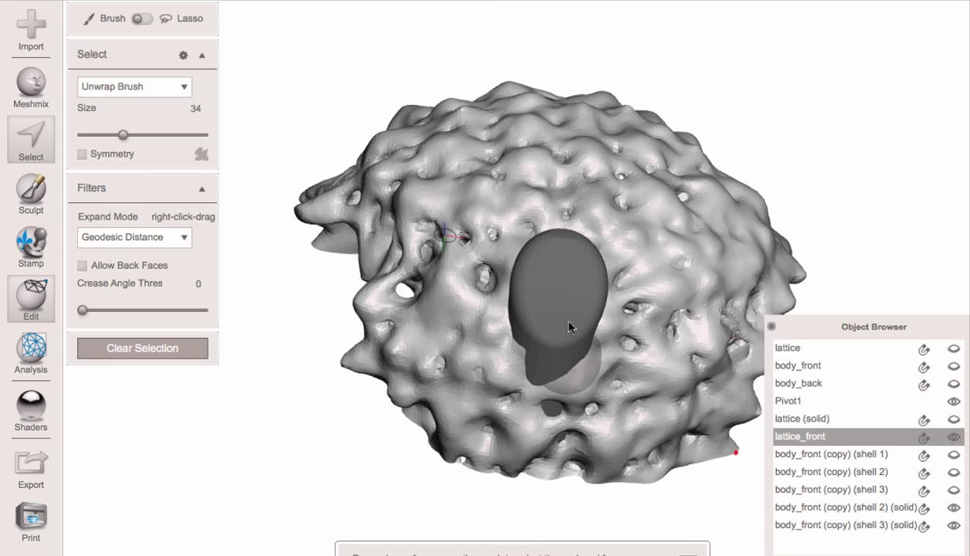
pyautogui.scroll(8, 568, 293)
pyautogui.scroll(4, 552, 316)
pyautogui.scroll(-6, 553, 320)
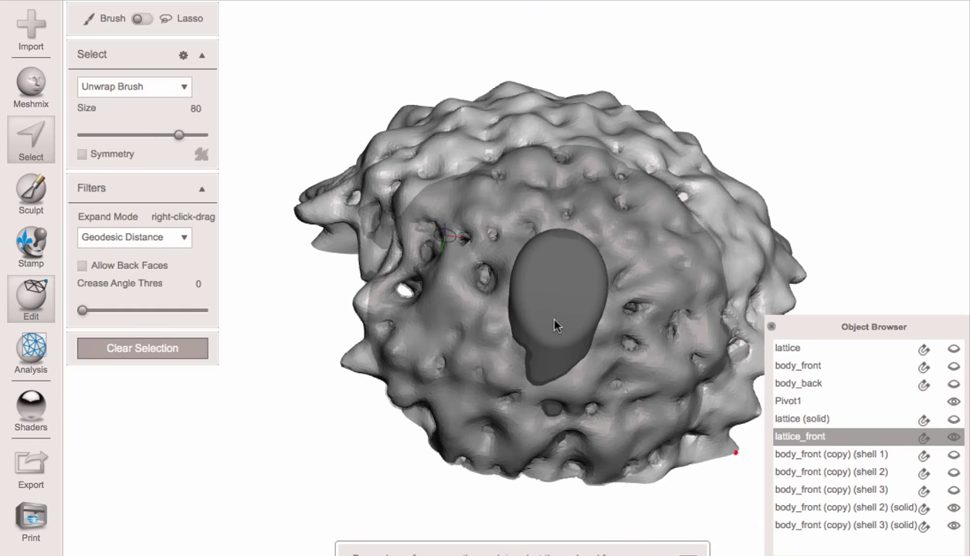
pyautogui.click(548, 324)
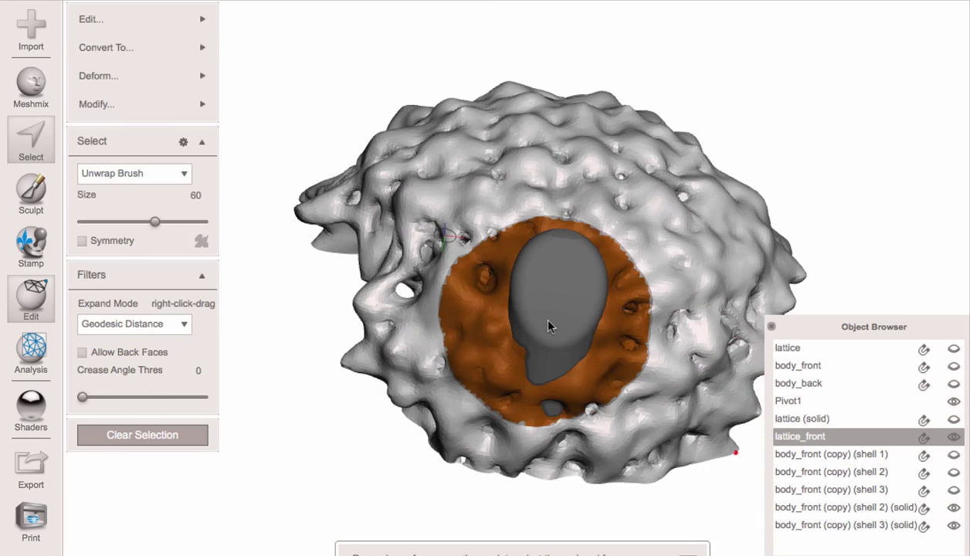
# Step: Fit a Square primitive to the selection with Single Primitive enabled, enlarge it well beyond the lower screw-hole solid, and accept it
pyautogui.moveTo(110, 14)
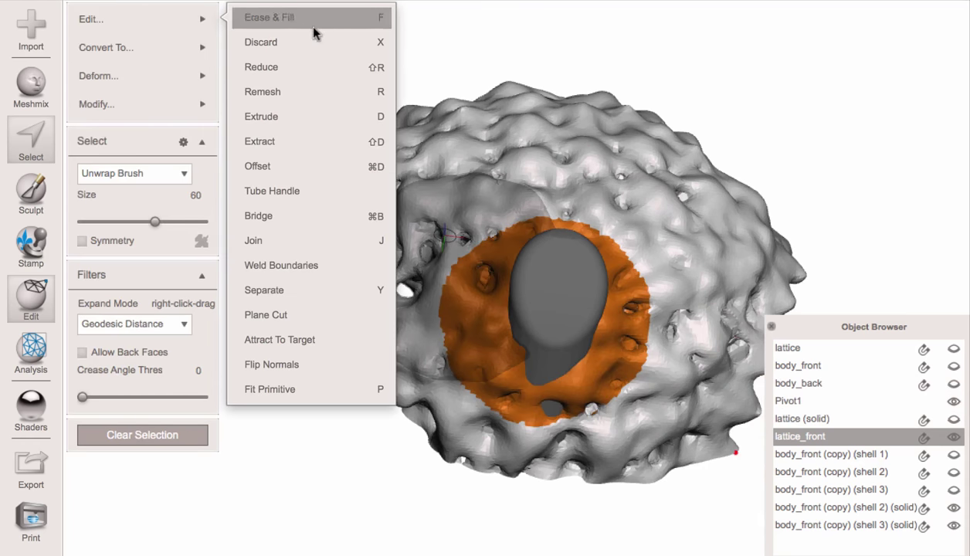
pyautogui.click(285, 388)
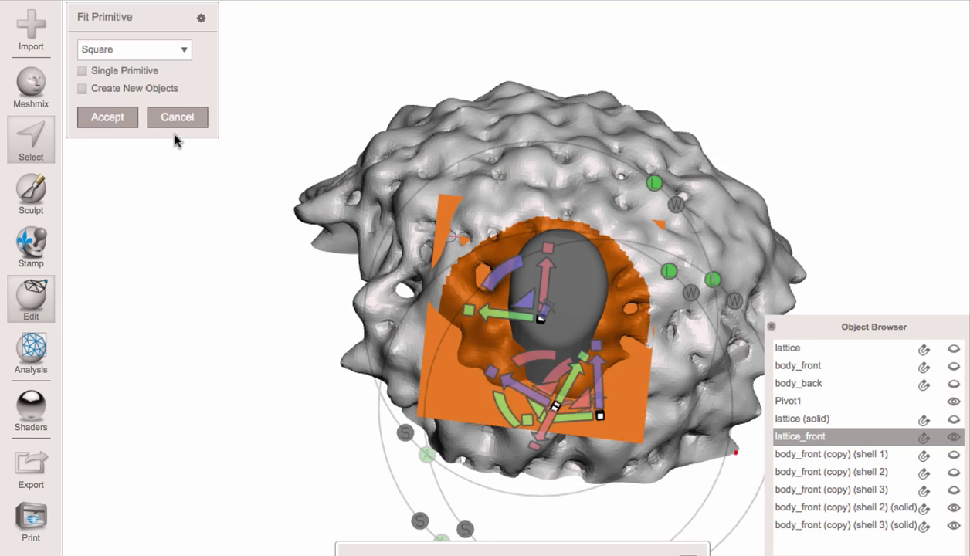
pyautogui.click(82, 71)
pyautogui.moveTo(502, 255); pyautogui.dragTo(536, 345, button='right')
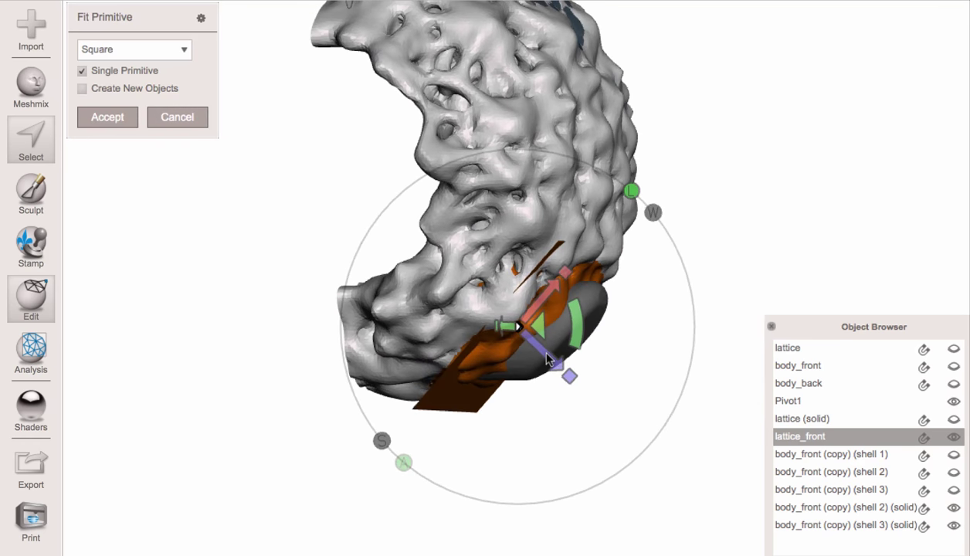
pyautogui.moveTo(582, 328); pyautogui.dragTo(655, 292)
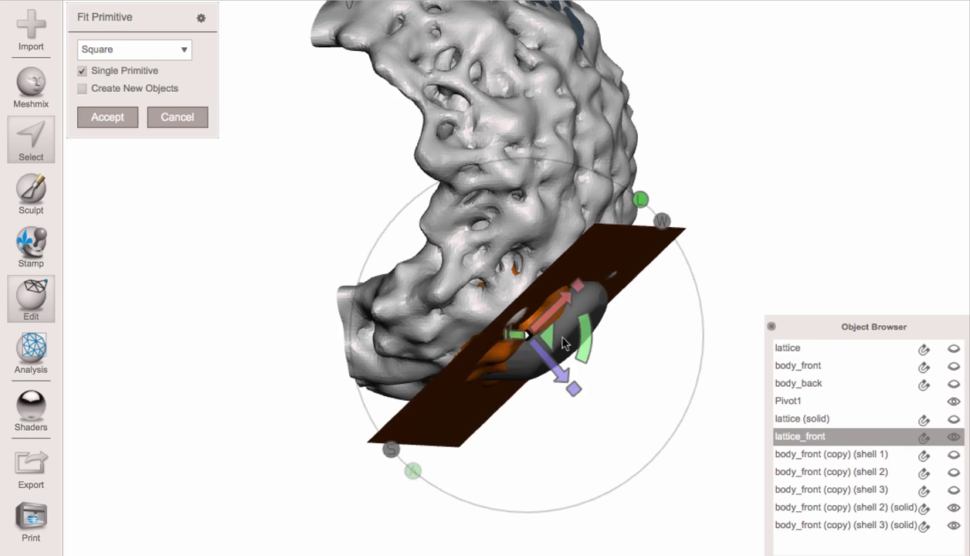
pyautogui.moveTo(584, 292); pyautogui.dragTo(549, 296)
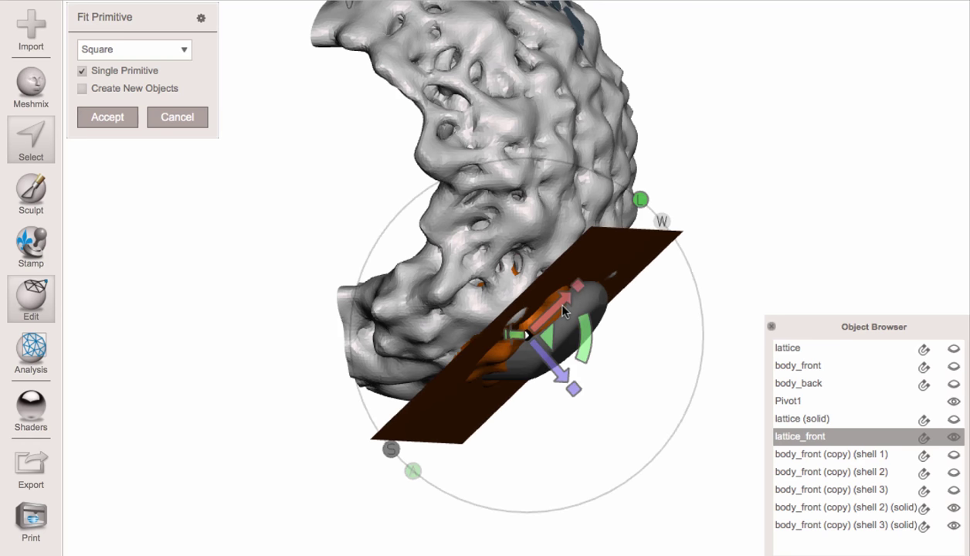
pyautogui.moveTo(564, 309); pyautogui.dragTo(432, 212, button='right')
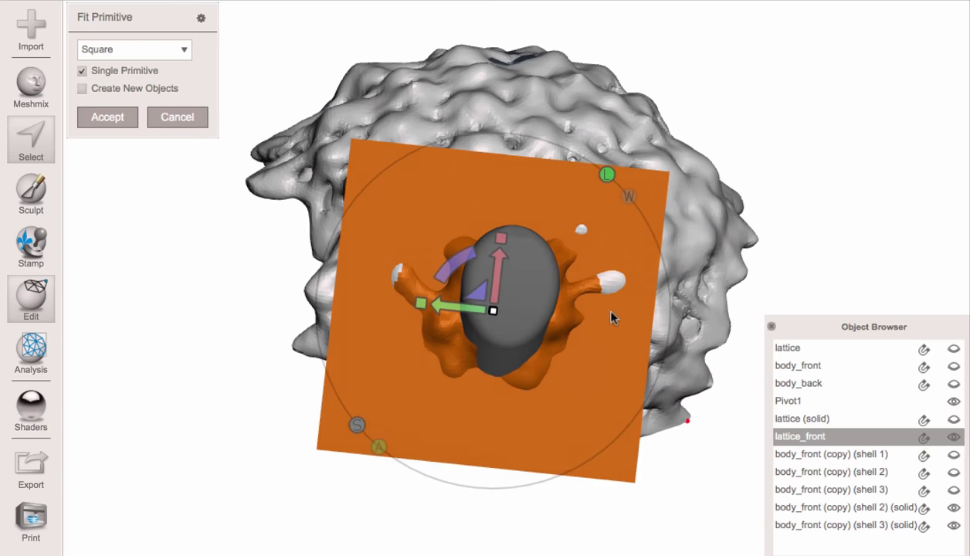
pyautogui.moveTo(529, 410); pyautogui.dragTo(573, 353, button='right')
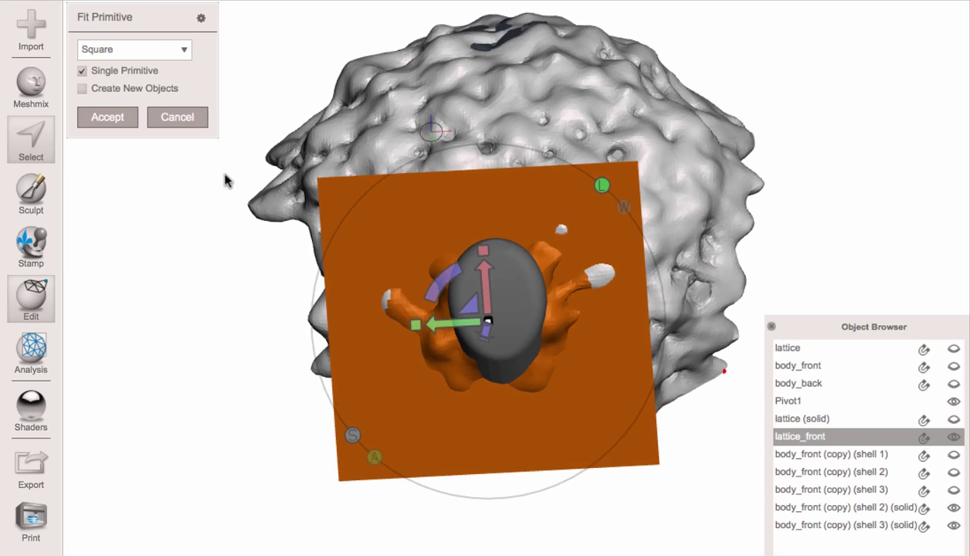
pyautogui.click(106, 116)
# Step: Clear the selection, select only the new square at the lower screw hole, and separate it from lattice_front
pyautogui.moveTo(654, 252); pyautogui.dragTo(588, 288, button='right')
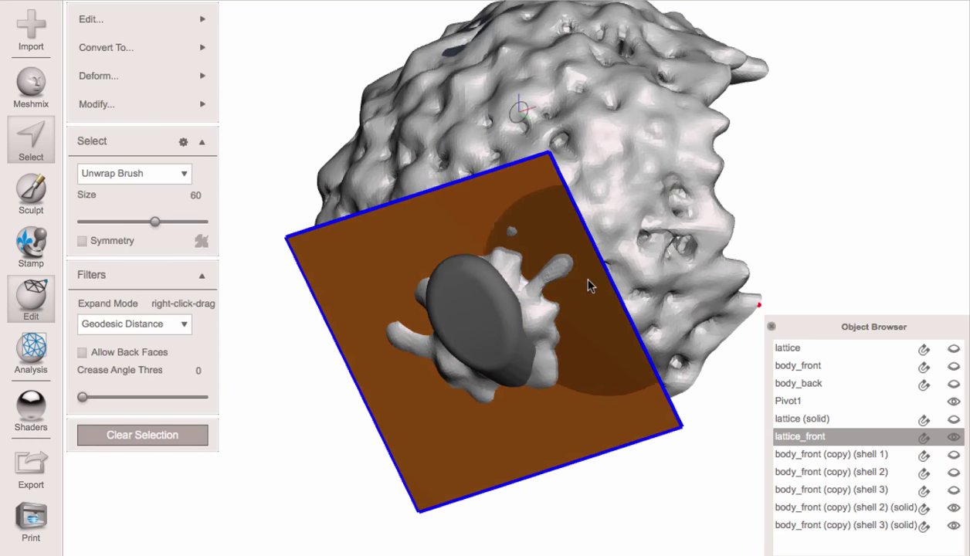
pyautogui.press('Escape')
pyautogui.press('s')
pyautogui.click(348, 264)
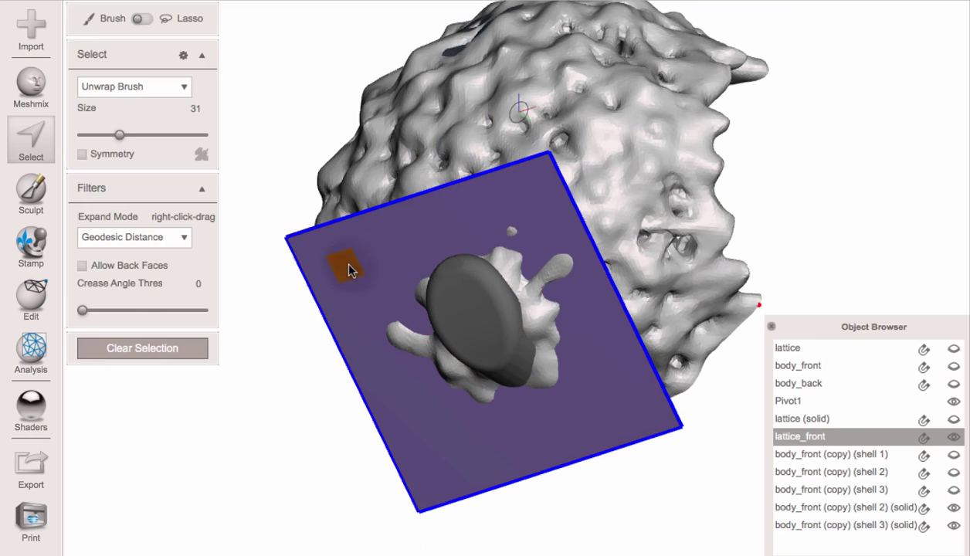
pyautogui.doubleClick(348, 264)
pyautogui.press('y')
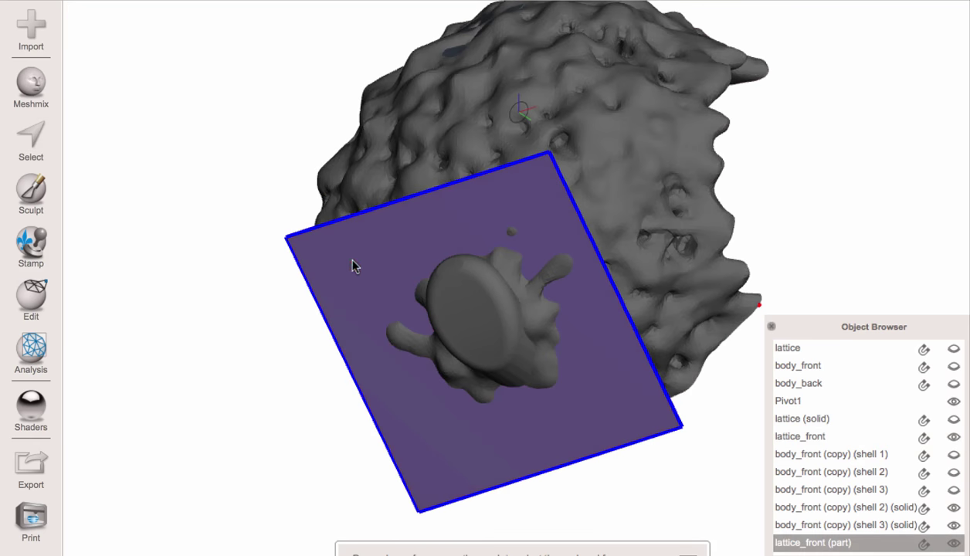
# Step: Set lattice_front as the target again and make the newly separated lower square part active
pyautogui.click(834, 437)
pyautogui.click(926, 439)
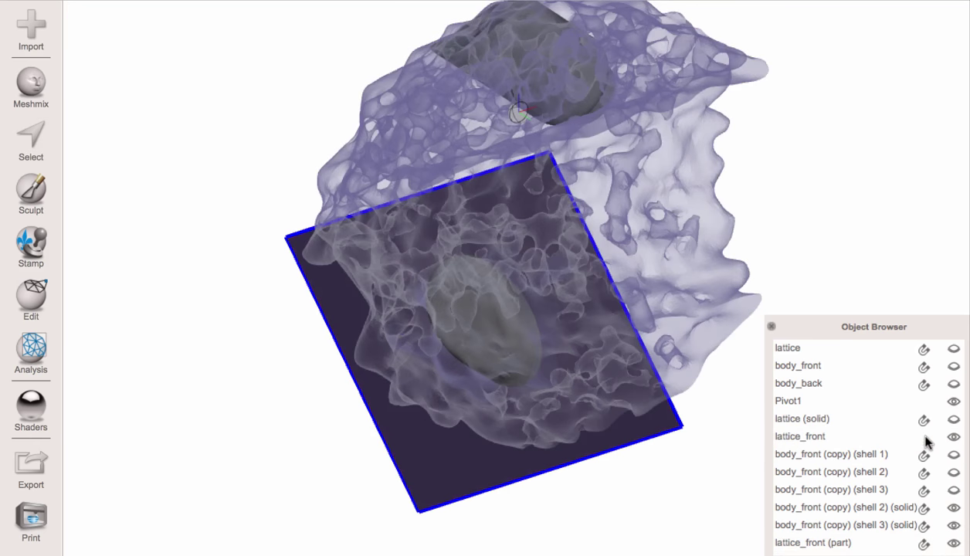
pyautogui.click(542, 308)
pyautogui.moveTo(541, 308)
pyautogui.keyDown('alt'); pyautogui.mouseDown()
pyautogui.moveTo(661, 266)
pyautogui.moveTo(537, 298)
pyautogui.mouseUp(); pyautogui.keyUp('alt')
# Step: Attract the entire lower square to the target with Preserve Boundaries disabled, check its fit from several sides, and accept it
pyautogui.press('s')
pyautogui.doubleClick(647, 267)
pyautogui.moveTo(114, 23)
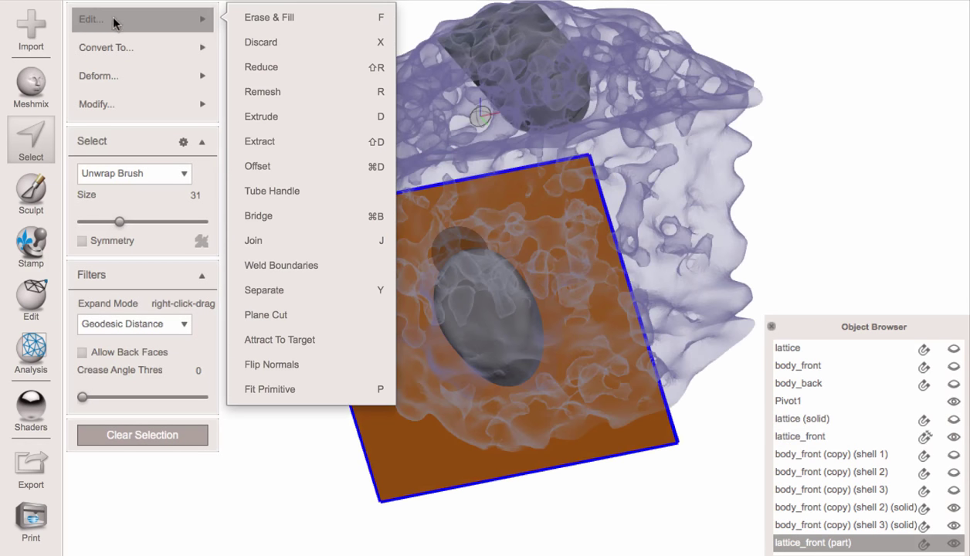
pyautogui.click(299, 340)
pyautogui.moveTo(560, 335); pyautogui.dragTo(479, 356, button='right')
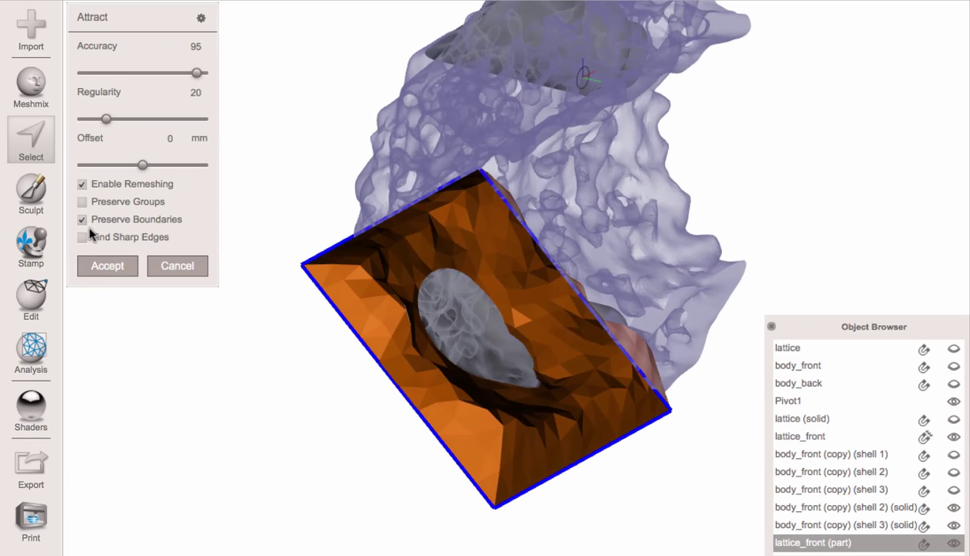
pyautogui.click(83, 220)
pyautogui.moveTo(580, 224); pyautogui.dragTo(311, 98, button='right')
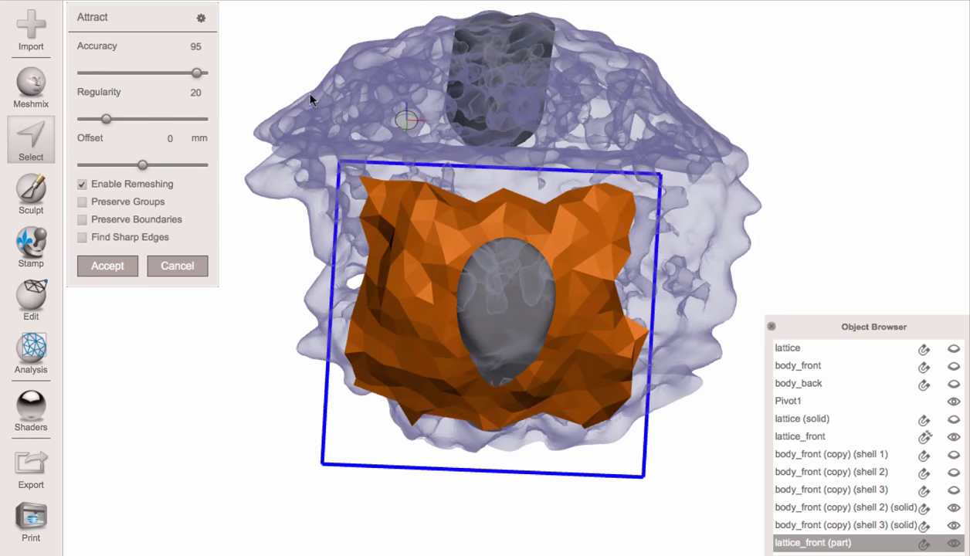
pyautogui.moveTo(347, 149); pyautogui.dragTo(265, 357, button='right')
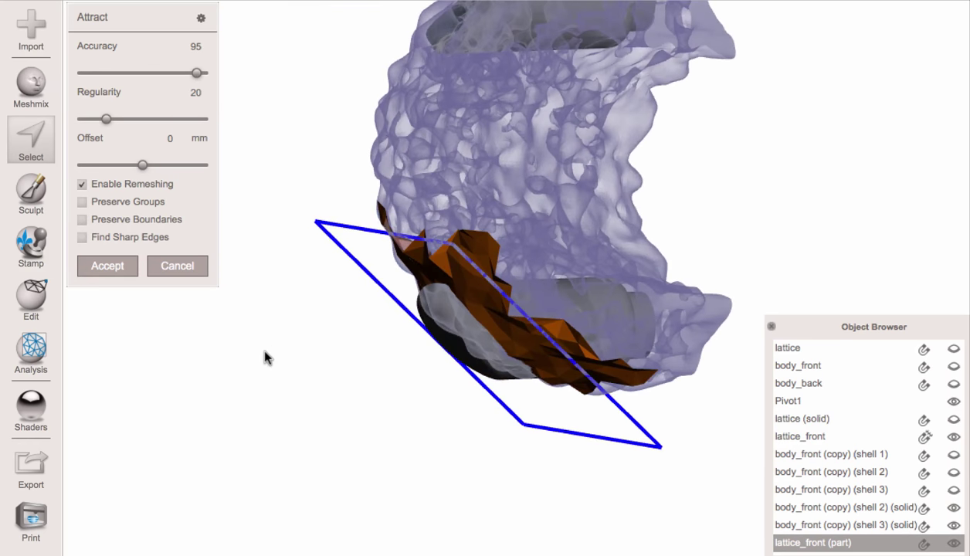
pyautogui.click(107, 266)
# Step: Smooth the lower attracted patch with type Cotan, Smooth 1.0000 and Scale 4.0000, and clear the selection
pyautogui.moveTo(336, 316); pyautogui.dragTo(472, 311, button='right')
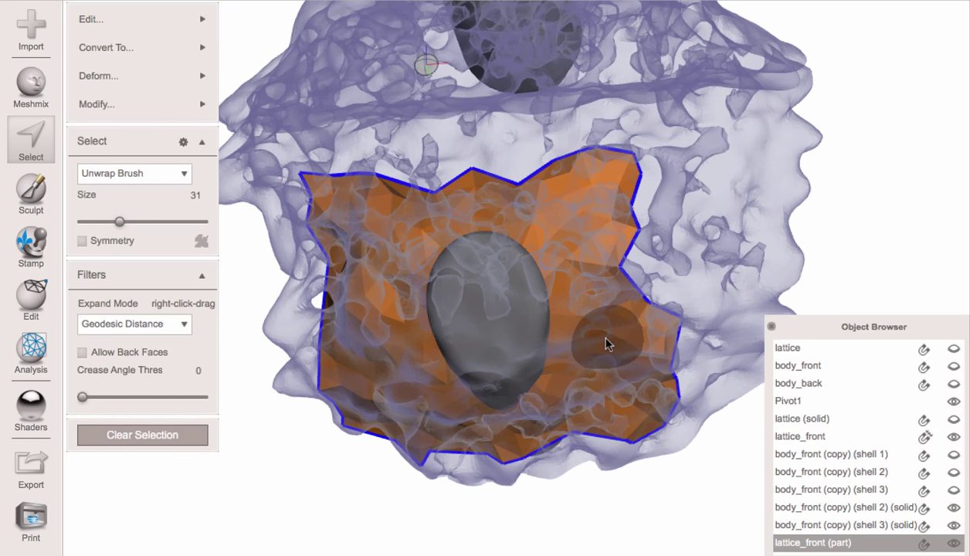
pyautogui.moveTo(108, 25)
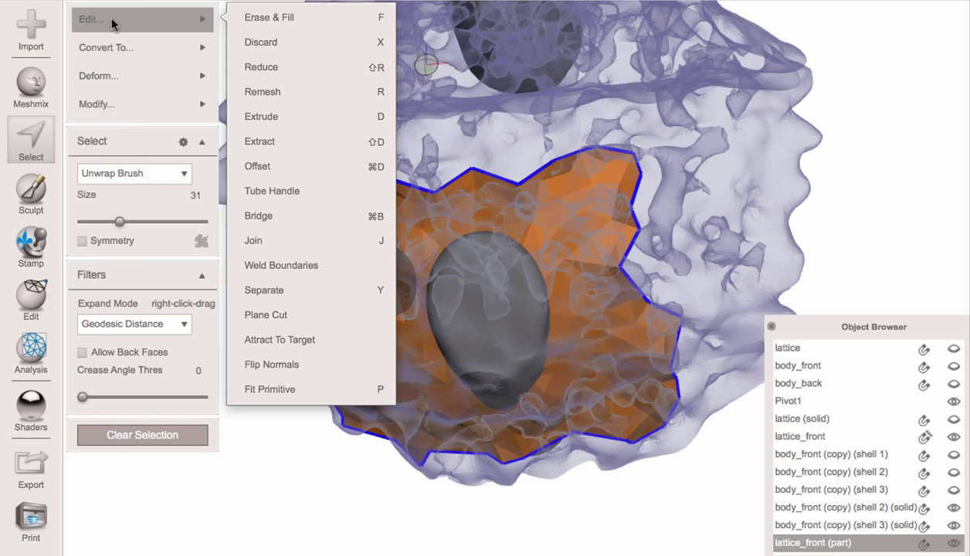
pyautogui.moveTo(93, 77)
pyautogui.click(278, 76)
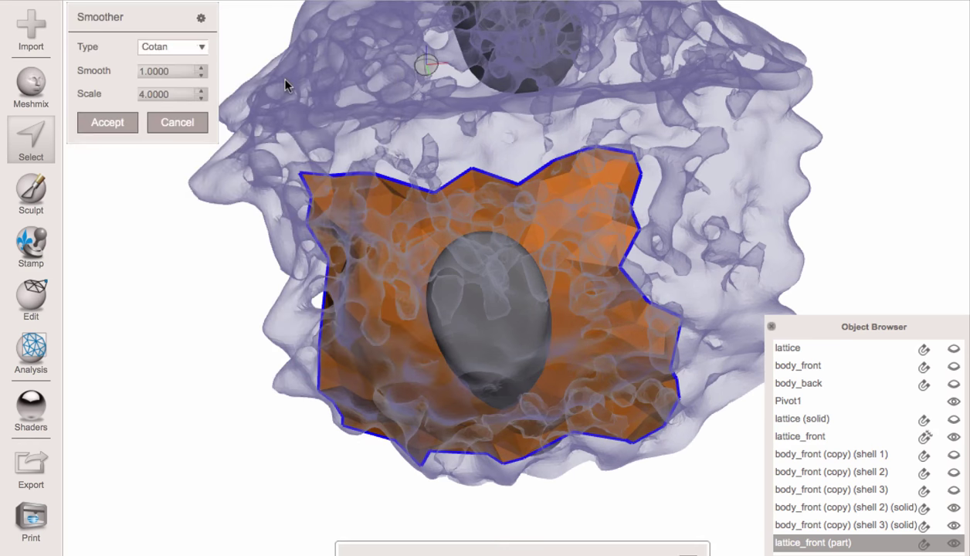
pyautogui.moveTo(462, 187); pyautogui.dragTo(440, 117, button='right')
pyautogui.press('w')
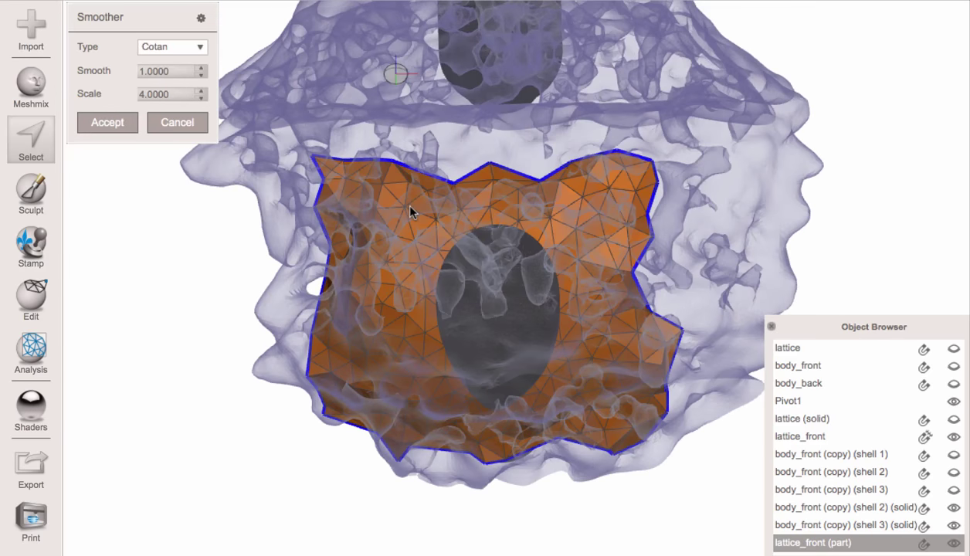
pyautogui.press('w')
pyautogui.moveTo(410, 207); pyautogui.dragTo(506, 303, button='right')
pyautogui.press('a')
pyautogui.press('Escape')
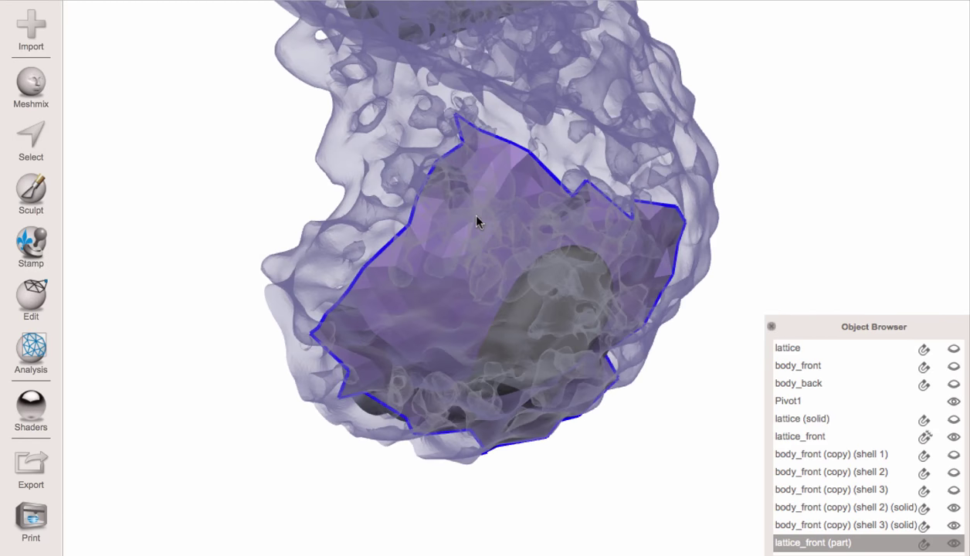
# Step: Extrude the entire lower attracted patch outward with Offset 10.527 mm, Direction Constant and EndType Offset, accept it, and clear the selection
pyautogui.press('super+a')
pyautogui.moveTo(179, 21)
pyautogui.click(266, 125)
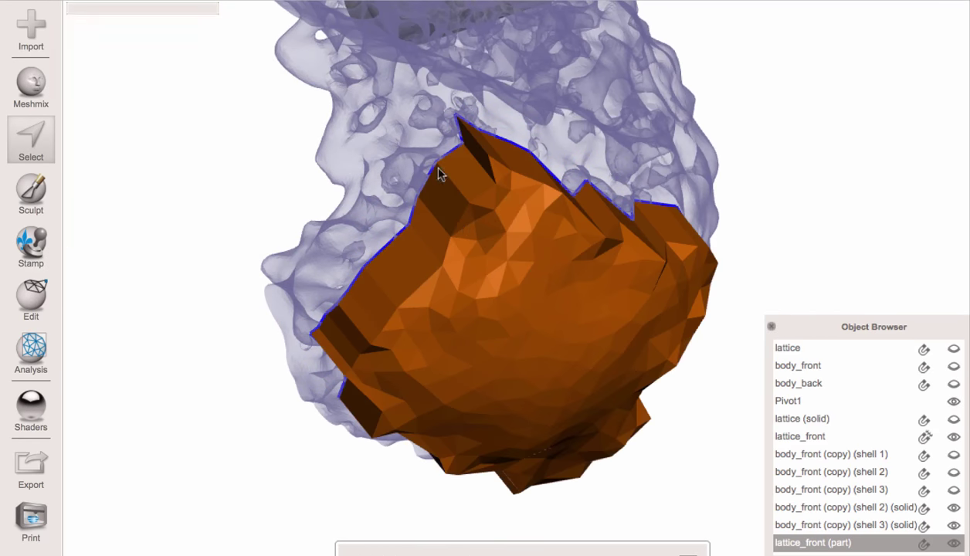
pyautogui.moveTo(186, 72); pyautogui.dragTo(205, 71)
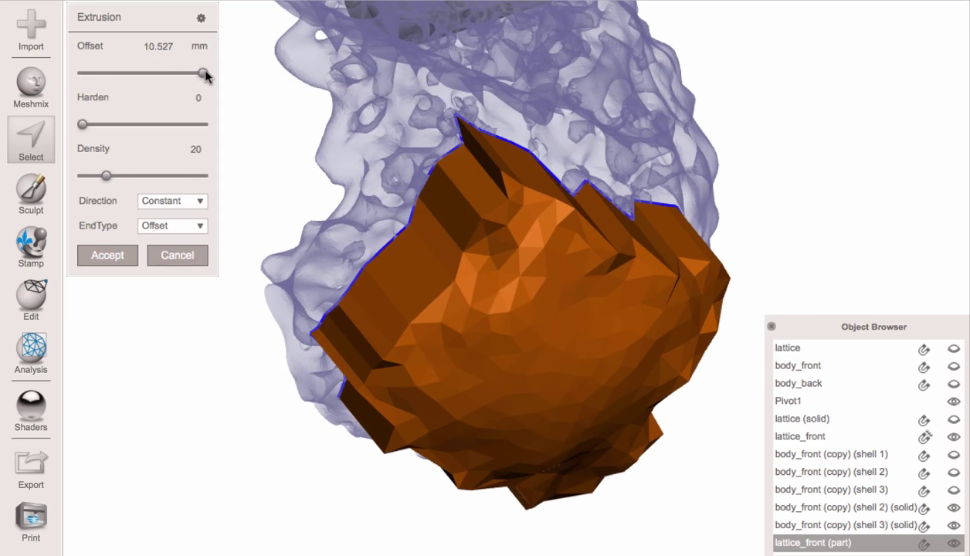
pyautogui.press('Return')
pyautogui.moveTo(621, 278); pyautogui.dragTo(310, 338, button='right')
pyautogui.press('Escape')
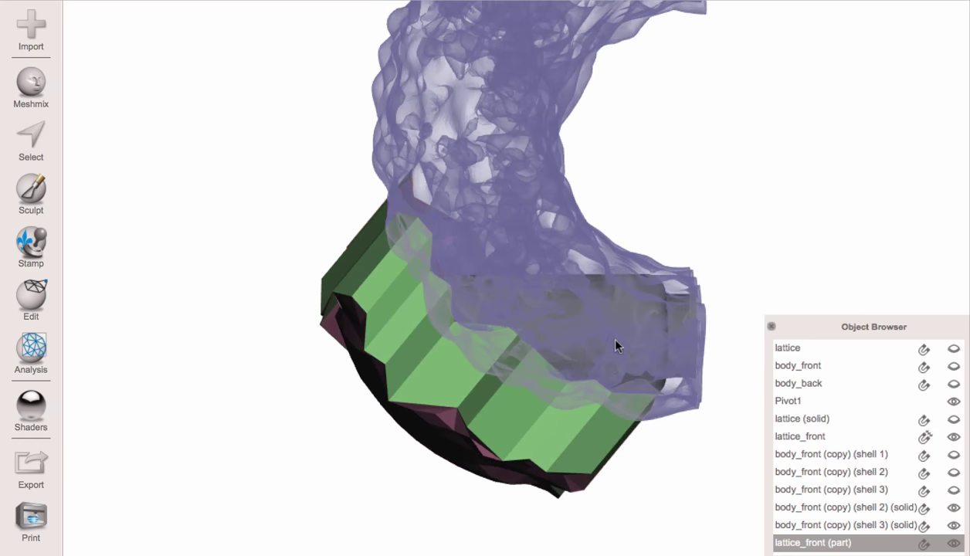
# Step: Subtract the extruded lower patch from body_front (copy) (shell 3) (solid) with Boolean Difference, inspect the cut, and accept it
pyautogui.click(613, 342)
pyautogui.keyDown('shift'); pyautogui.click(433, 384); pyautogui.keyUp('shift')
pyautogui.click(176, 199)
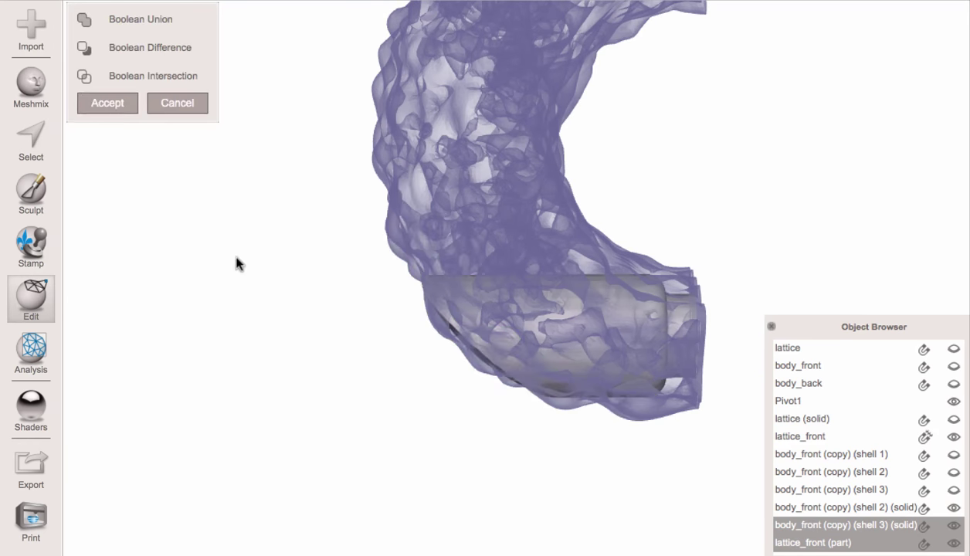
pyautogui.moveTo(238, 264); pyautogui.dragTo(519, 231, button='right')
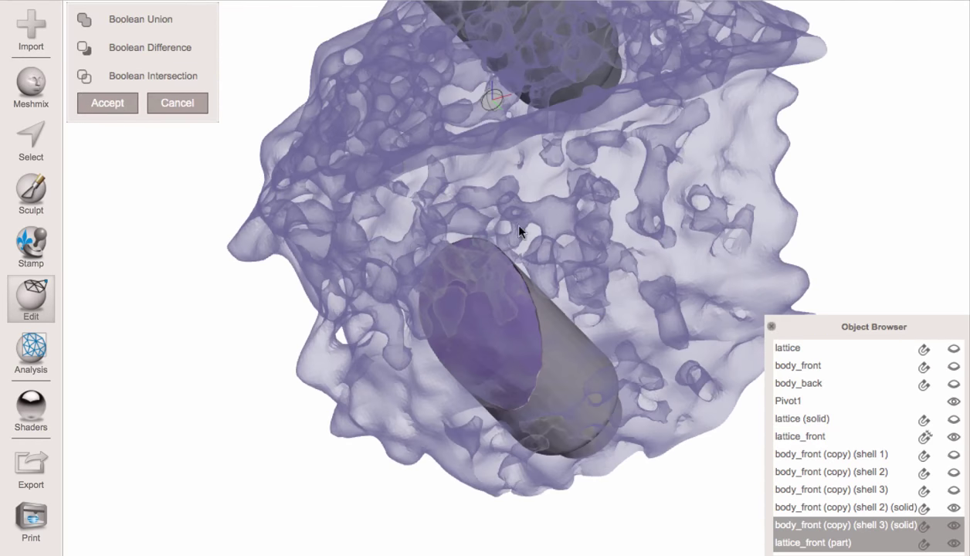
pyautogui.press('Return')
pyautogui.moveTo(614, 275); pyautogui.dragTo(604, 329, button='right')
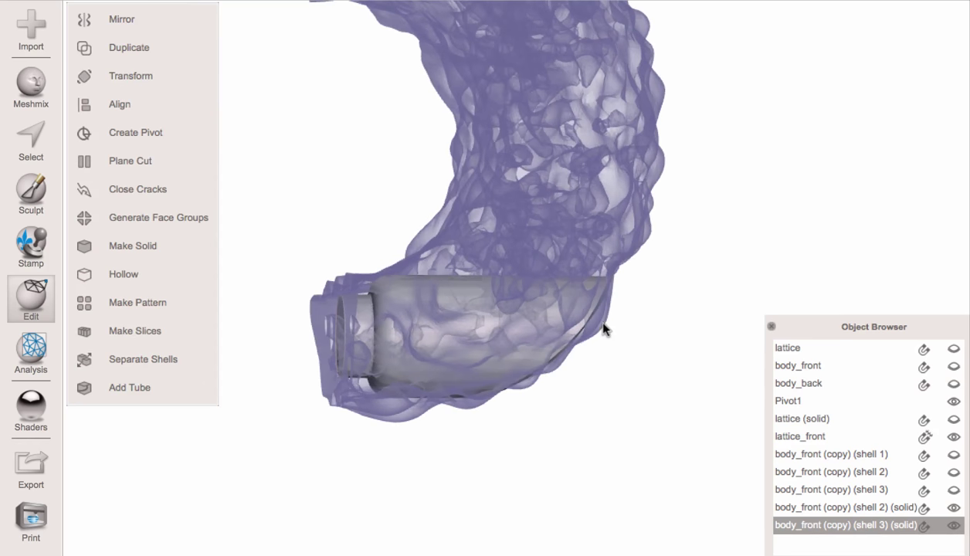
# Step: Unset lattice_front as the target and select both trimmed screw-hole solids to check them against the lattice's flat faces
pyautogui.click(925, 438)
pyautogui.moveTo(596, 293); pyautogui.dragTo(340, 420, button='right')
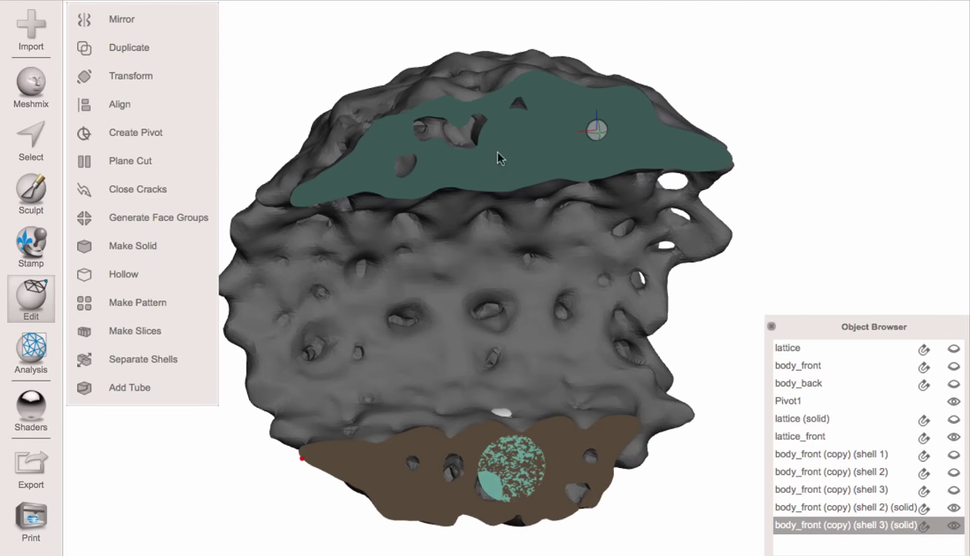
pyautogui.click(487, 131)
pyautogui.moveTo(526, 330); pyautogui.dragTo(494, 472, button='right')
pyautogui.keyDown('shift'); pyautogui.click(493, 473); pyautogui.keyUp('shift')
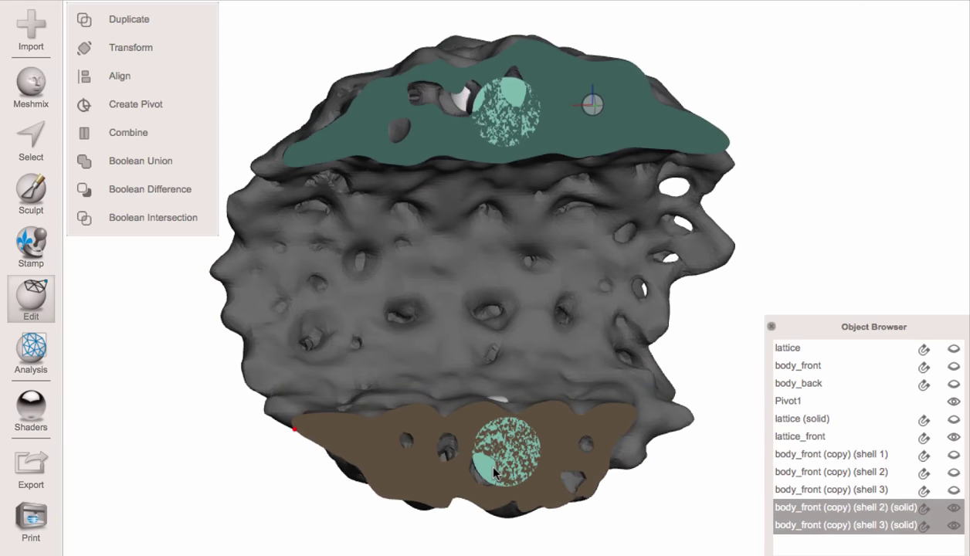
pyautogui.moveTo(495, 114); pyautogui.dragTo(556, 111, button='right')
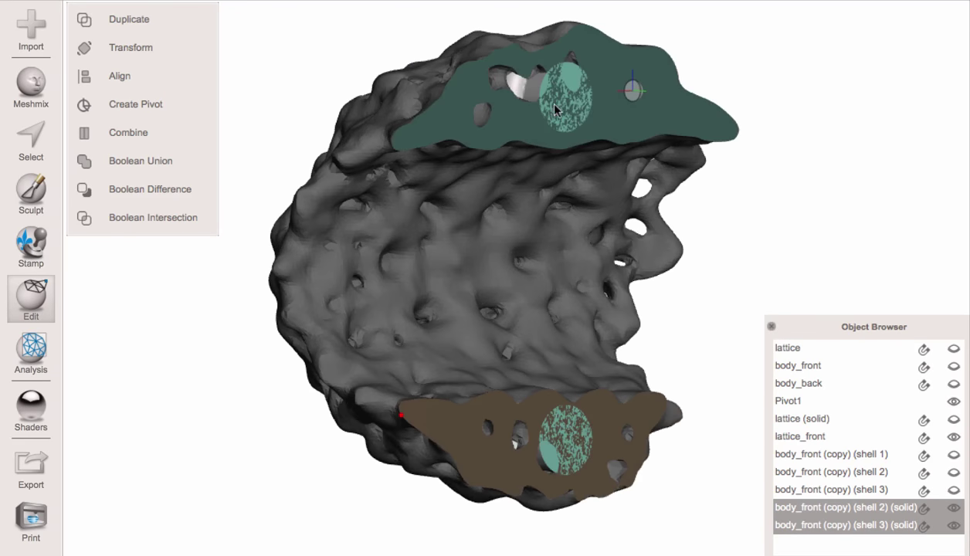
# Step: Hide both trimmed screw-hole solids, then make body_front (copy) (shell 1) visible and active
pyautogui.click(560, 168)
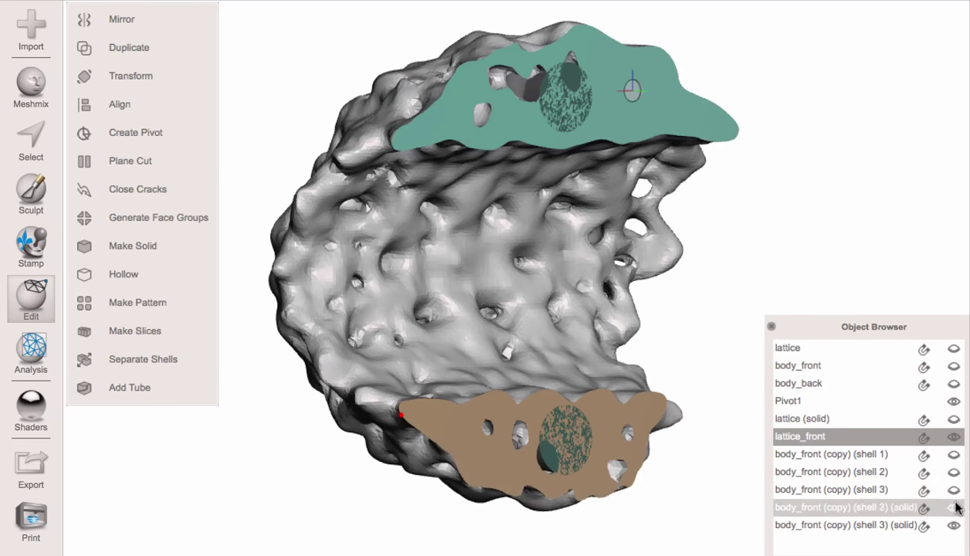
pyautogui.click(853, 510)
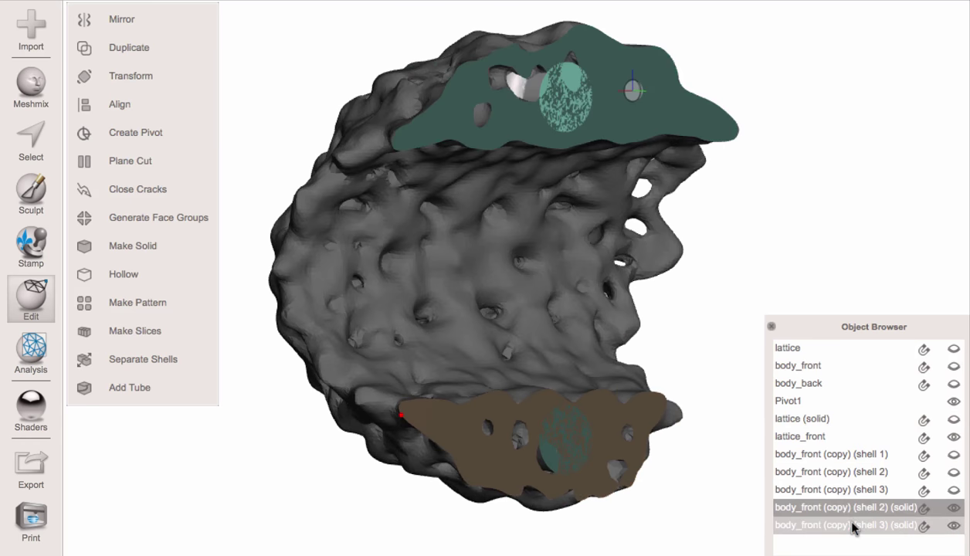
pyautogui.click(953, 509)
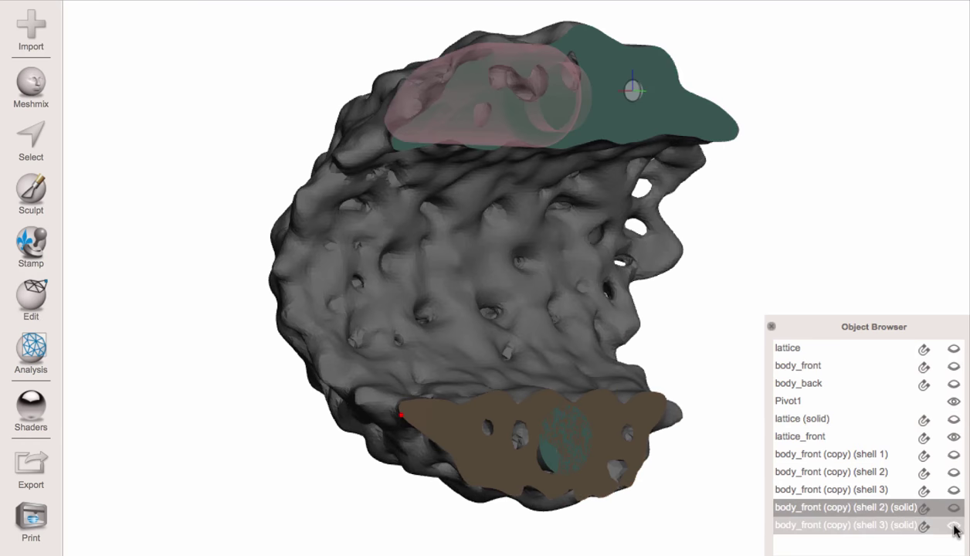
pyautogui.click(854, 461)
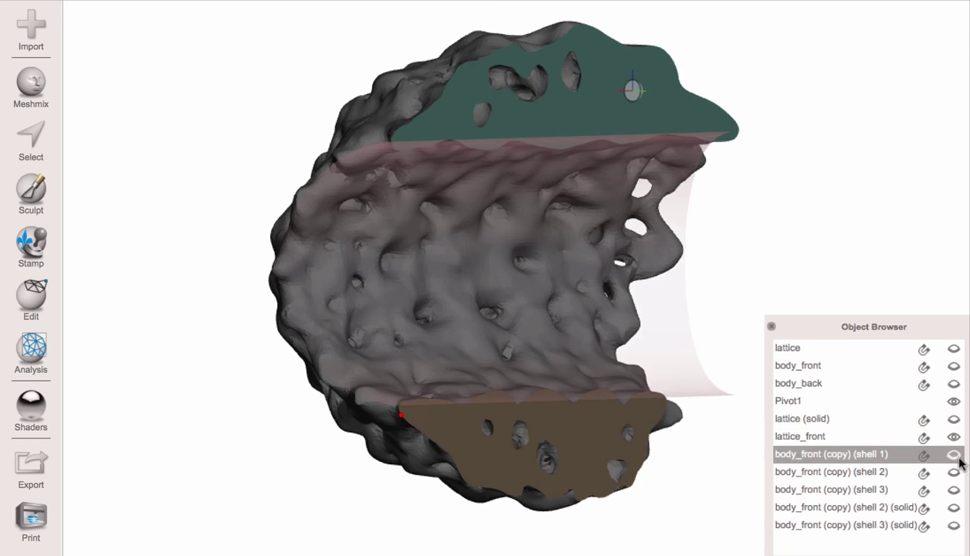
# Step: Select the entire curved inner surface of body_front (copy) (shell 1)
pyautogui.moveTo(632, 337); pyautogui.dragTo(309, 361, button='right')
pyautogui.moveTo(570, 322); pyautogui.dragTo(673, 326, button='right')
pyautogui.moveTo(542, 294); pyautogui.dragTo(562, 336, button='right')
pyautogui.press('s')
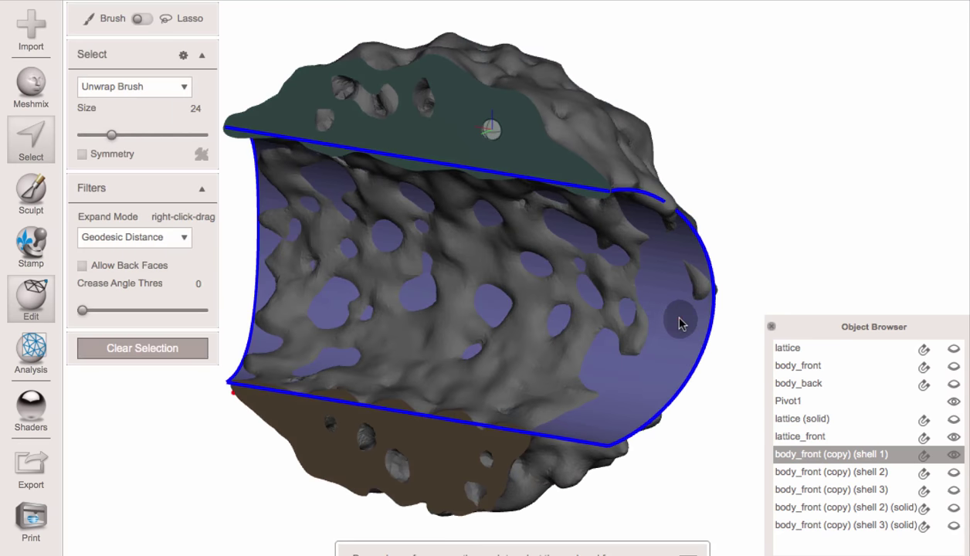
pyautogui.doubleClick(678, 323)
pyautogui.moveTo(665, 325); pyautogui.dragTo(545, 255, button='right')
pyautogui.moveTo(85, 19)
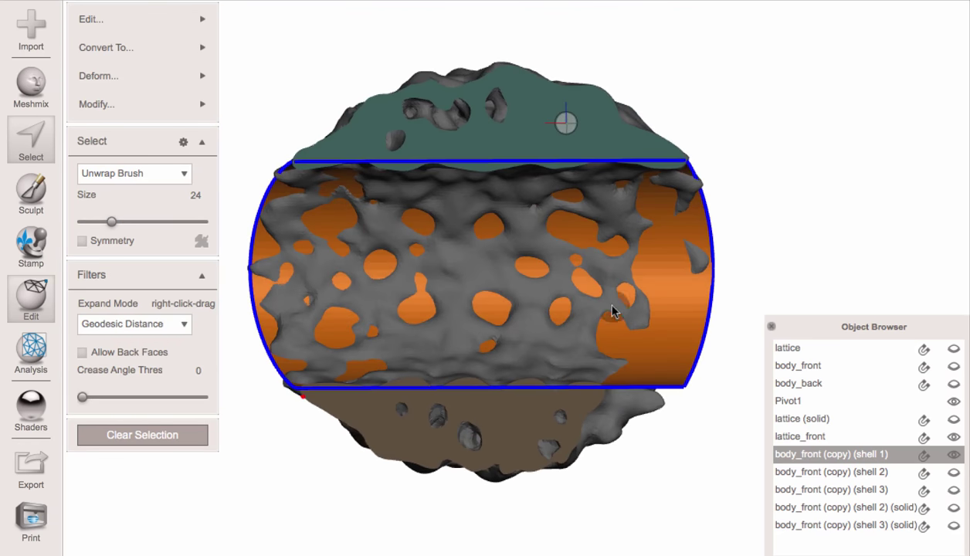
# Step: Transform the selected inner surface in the world frame, stretching it along the X axis beyond both sides of lattice_front
pyautogui.press('t')
pyautogui.scroll(-2, 554, 317)
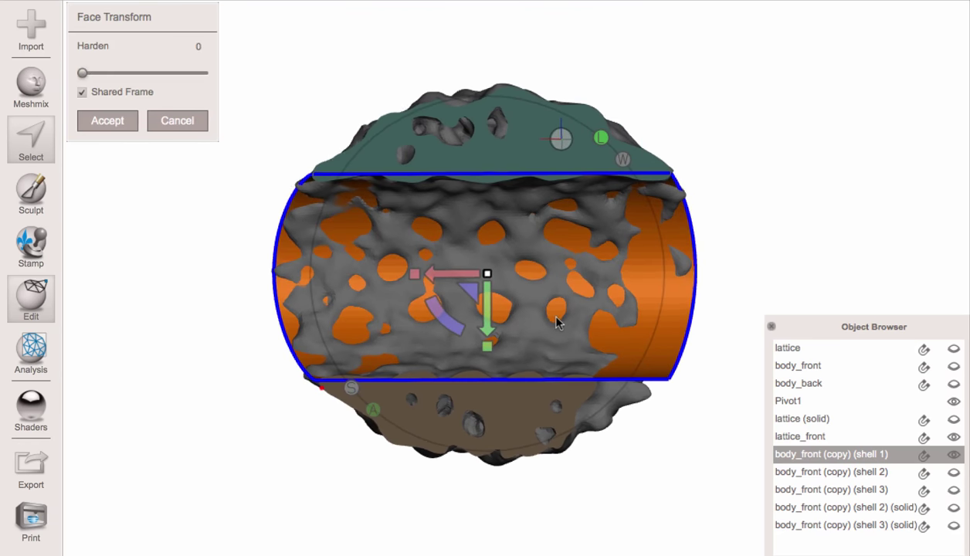
pyautogui.moveTo(471, 292)
pyautogui.mouseDown(button='right')
pyautogui.moveTo(724, 306)
pyautogui.moveTo(473, 295)
pyautogui.mouseUp(button='right')
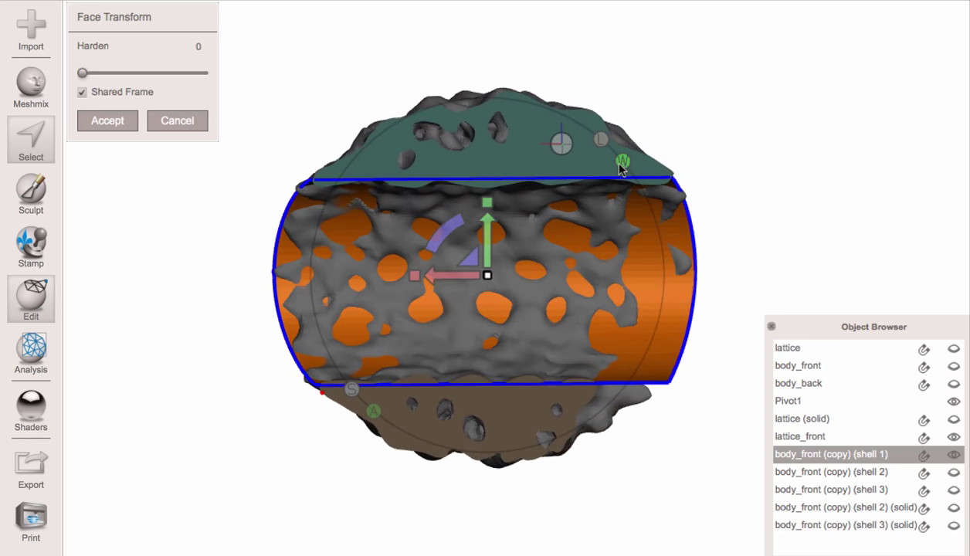
pyautogui.moveTo(370, 275); pyautogui.dragTo(263, 276)
pyautogui.moveTo(474, 298); pyautogui.dragTo(628, 287, button='right')
pyautogui.press('space')
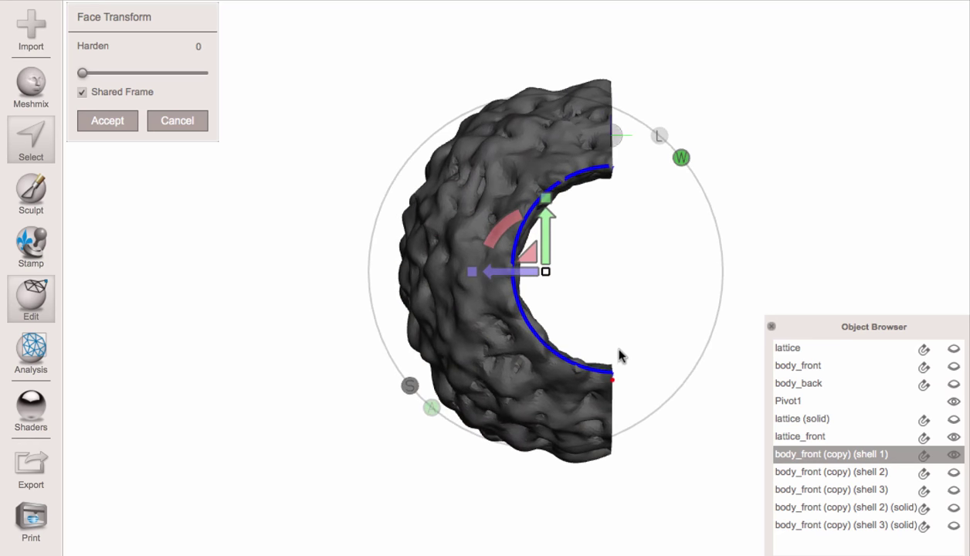
pyautogui.press('space')
pyautogui.click(89, 0)
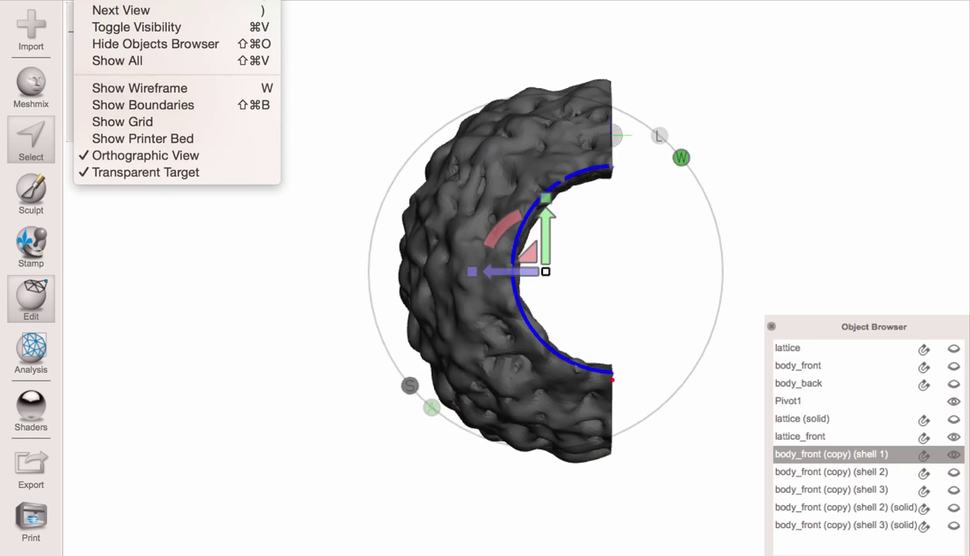
pyautogui.click(276, 288)
pyautogui.moveTo(310, 276); pyautogui.dragTo(267, 302, button='right')
pyautogui.press('space')
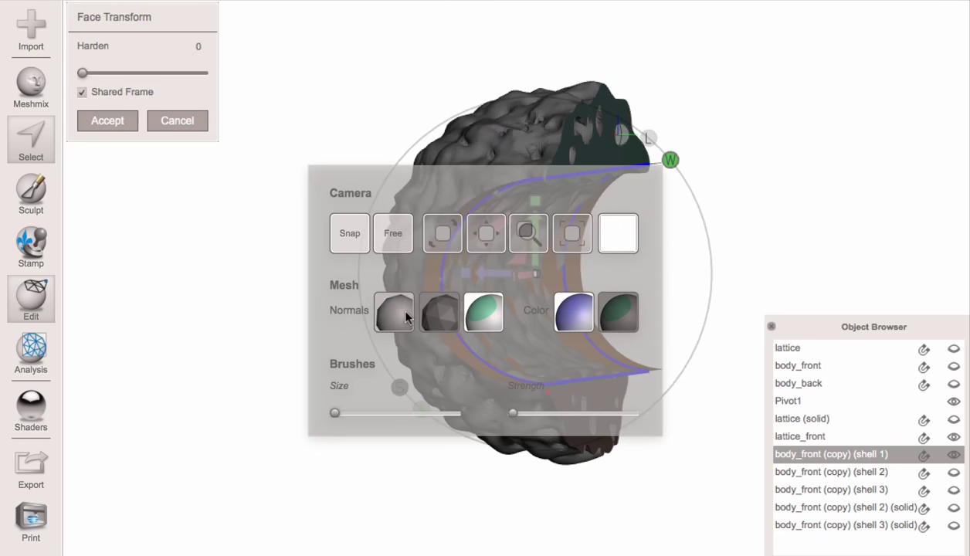
pyautogui.press('space')
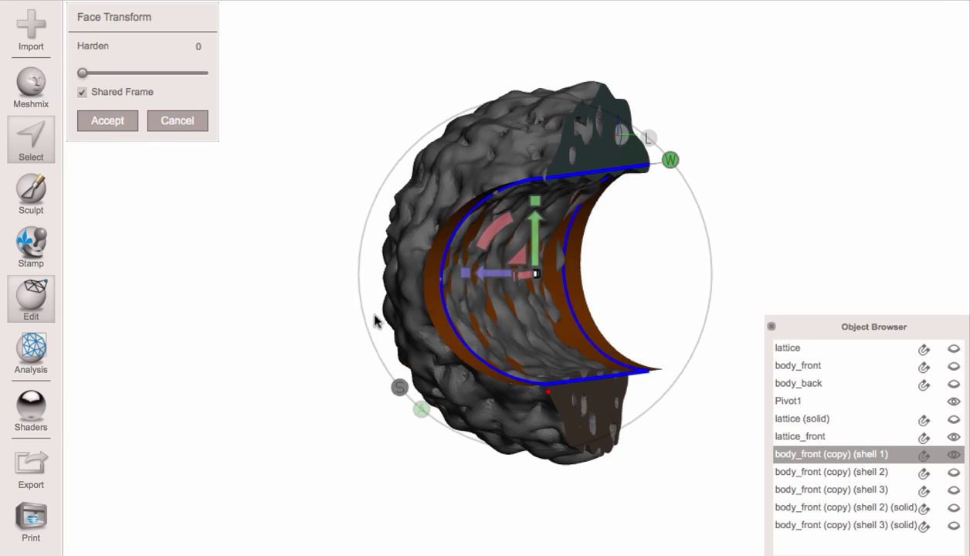
pyautogui.press('space')
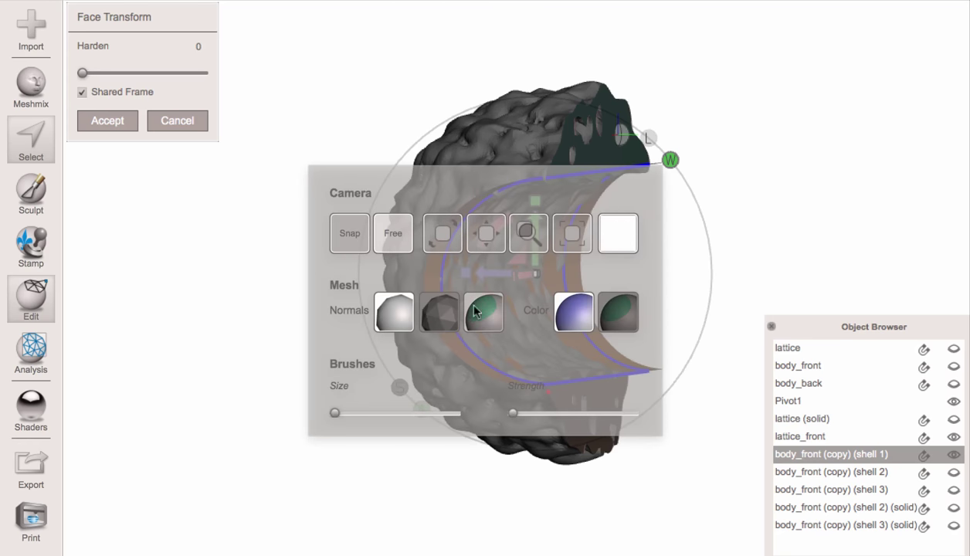
pyautogui.press('space')
# Step: Check the widened inner surface against the lattice from the side and the open face, and accept the transform
pyautogui.moveTo(286, 295); pyautogui.dragTo(347, 296, button='right')
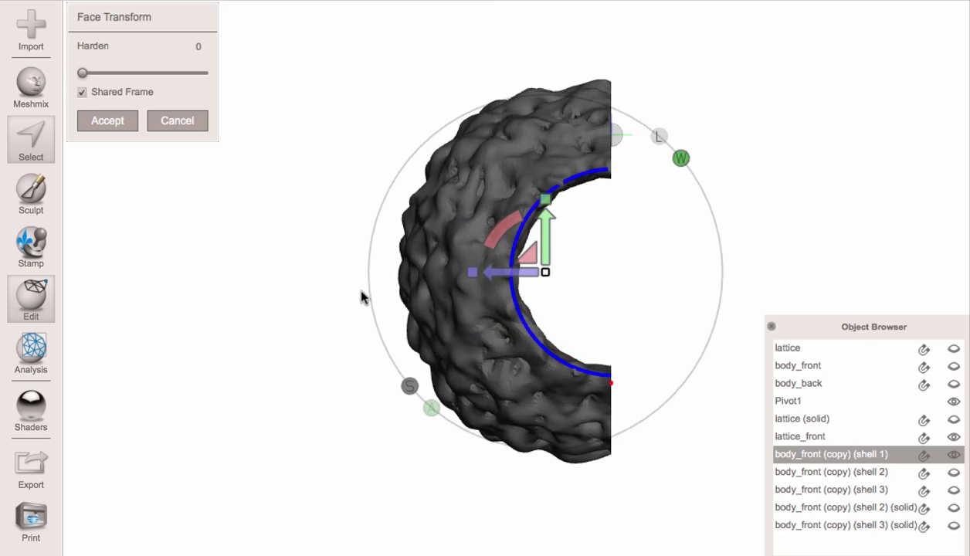
pyautogui.moveTo(645, 225); pyautogui.dragTo(81, 231, button='right')
pyautogui.moveTo(301, 242); pyautogui.dragTo(183, 170, button='right')
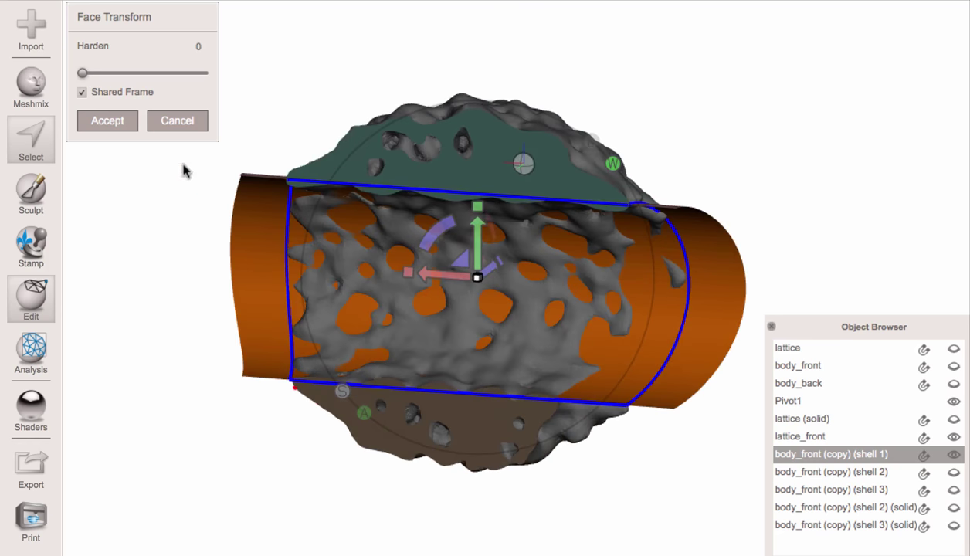
pyautogui.click(107, 121)
# Step: Extrude the widened inner surface along the Z Axis with Offset -18.13 mm and EndType Flat, accept it, and clear the selection
pyautogui.moveTo(363, 255); pyautogui.dragTo(614, 276, button='right')
pyautogui.click(127, 22)
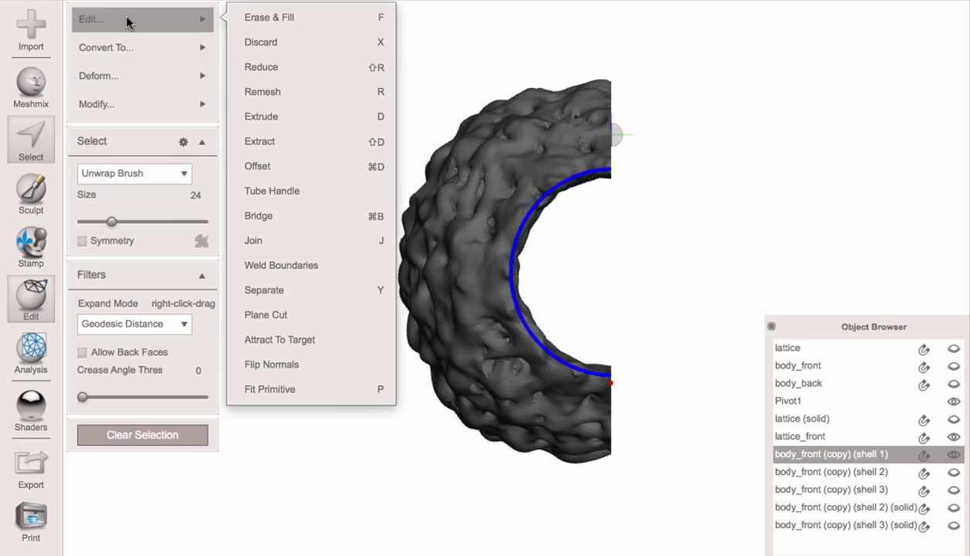
pyautogui.click(292, 117)
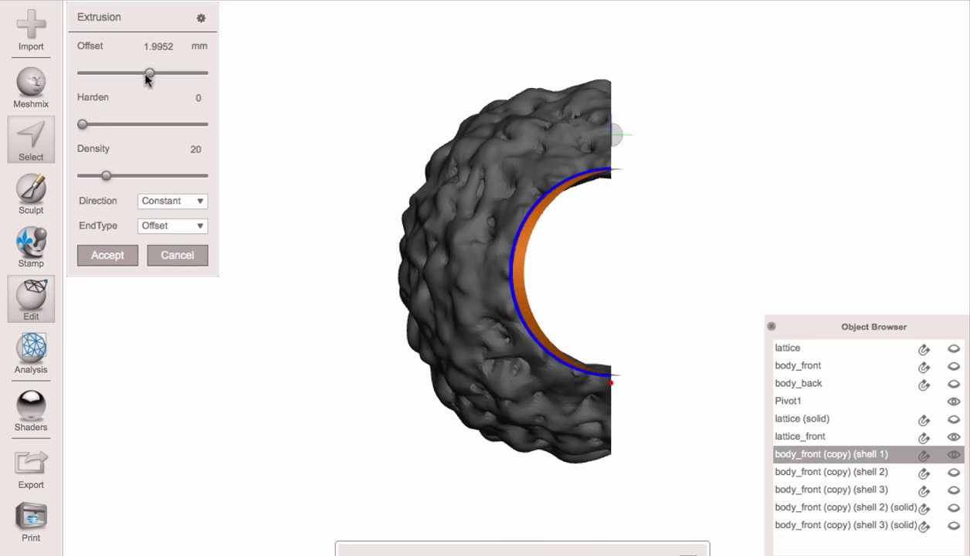
pyautogui.click(155, 202)
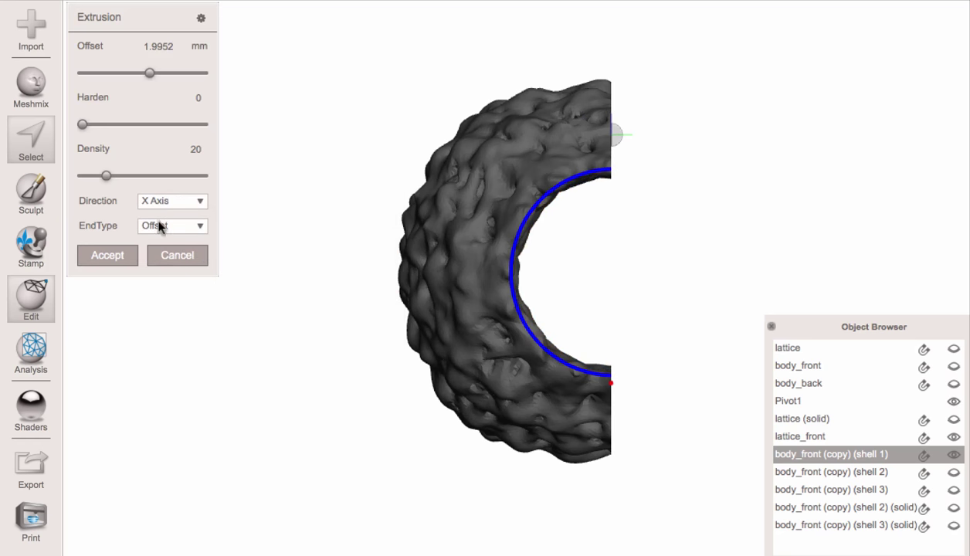
pyautogui.click(157, 268)
pyautogui.click(178, 201)
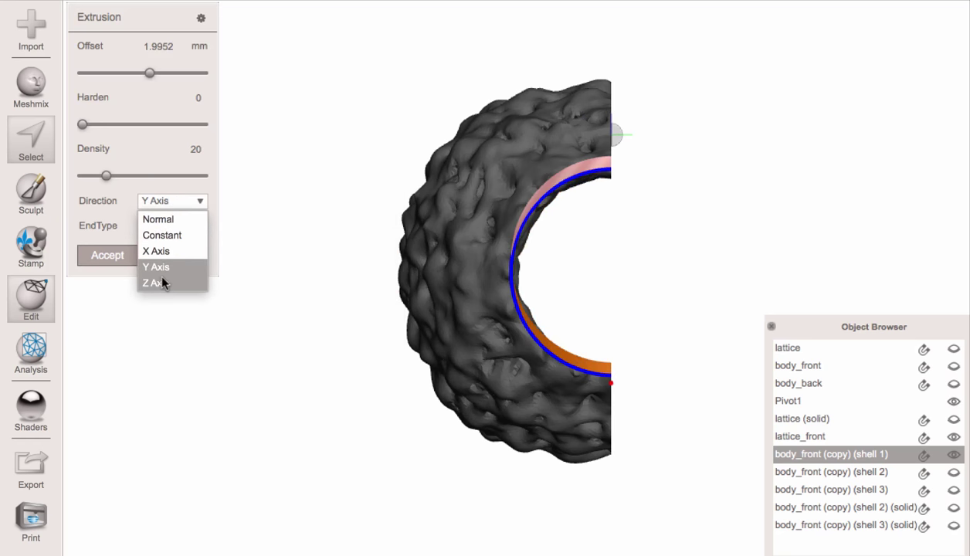
pyautogui.click(158, 282)
pyautogui.moveTo(155, 75); pyautogui.dragTo(65, 75)
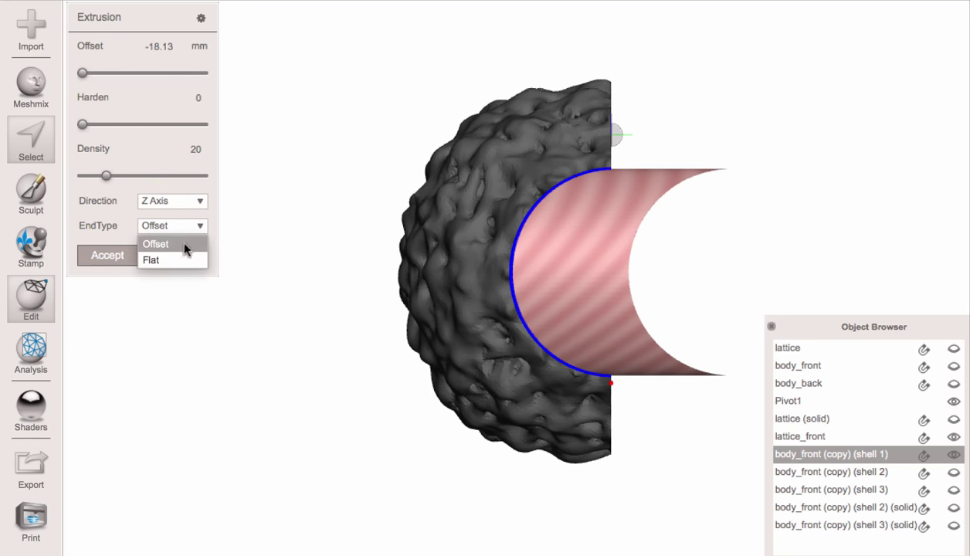
pyautogui.click(181, 260)
pyautogui.moveTo(615, 193); pyautogui.dragTo(401, 270, button='right')
pyautogui.click(100, 256)
pyautogui.moveTo(464, 255); pyautogui.dragTo(932, 552, button='right')
pyautogui.press('Escape')
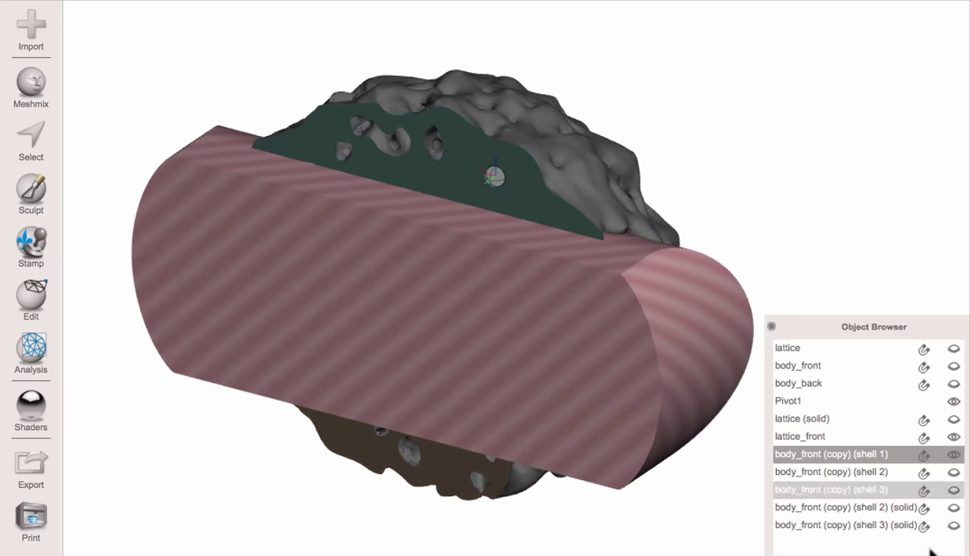
# Step: Duplicate the extruded body_front (copy) (shell 1) block and make the original active again
pyautogui.click(818, 439)
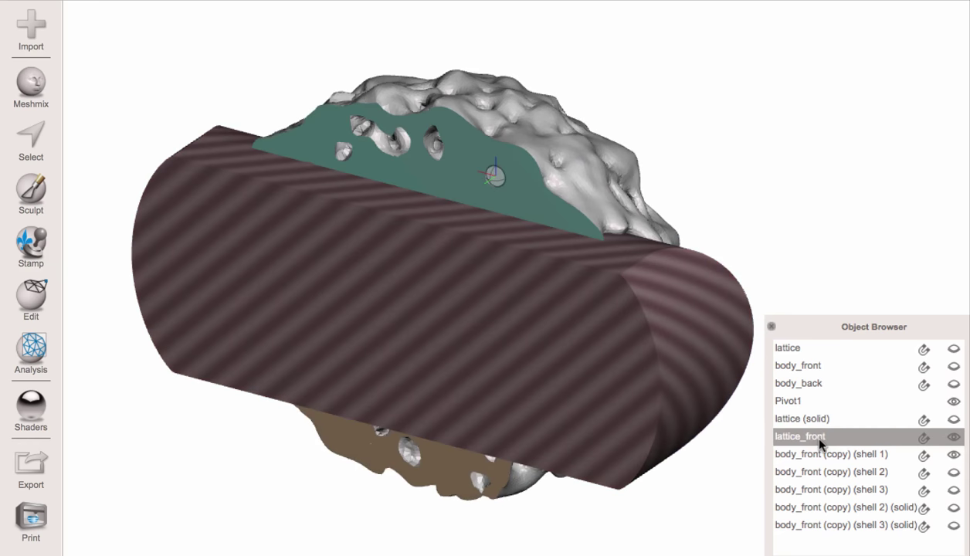
pyautogui.click(855, 457)
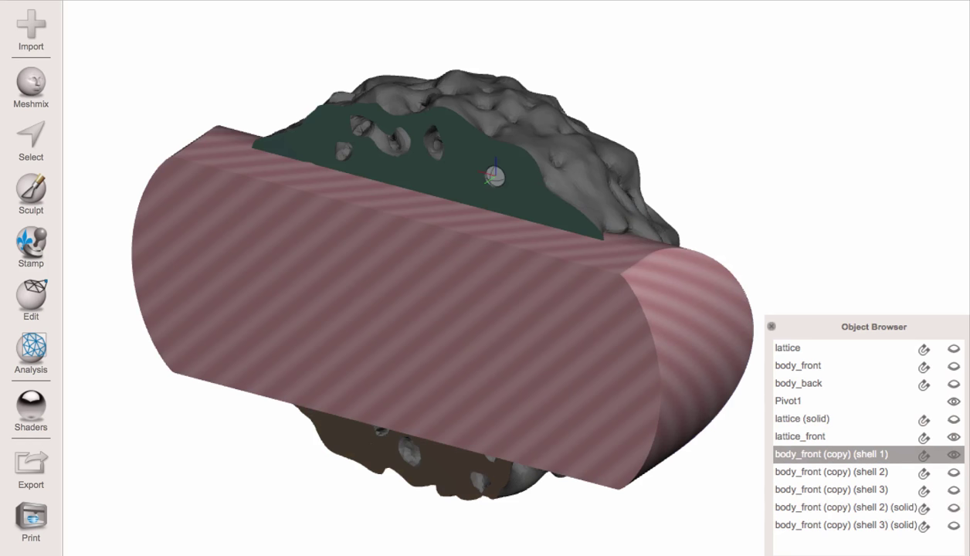
pyautogui.click(31, 299)
pyautogui.click(129, 48)
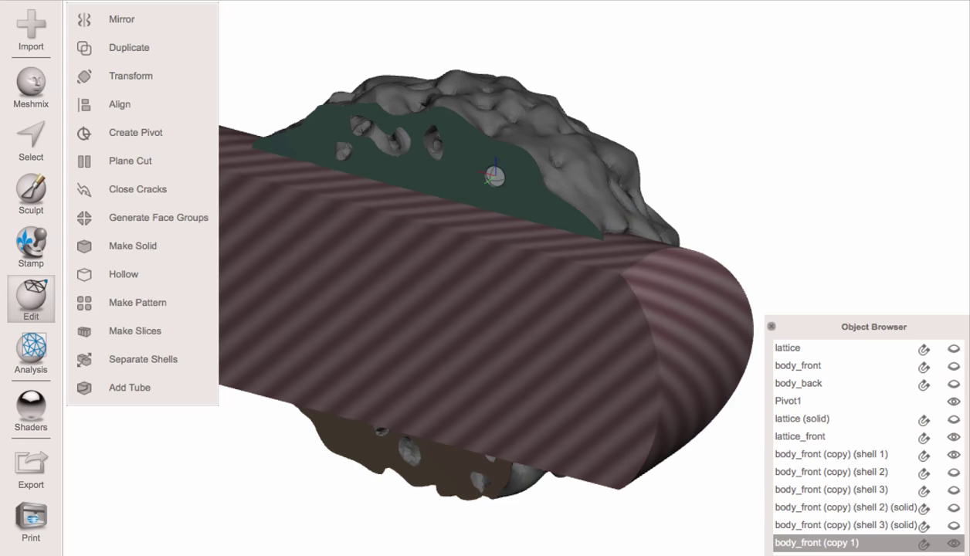
pyautogui.click(859, 458)
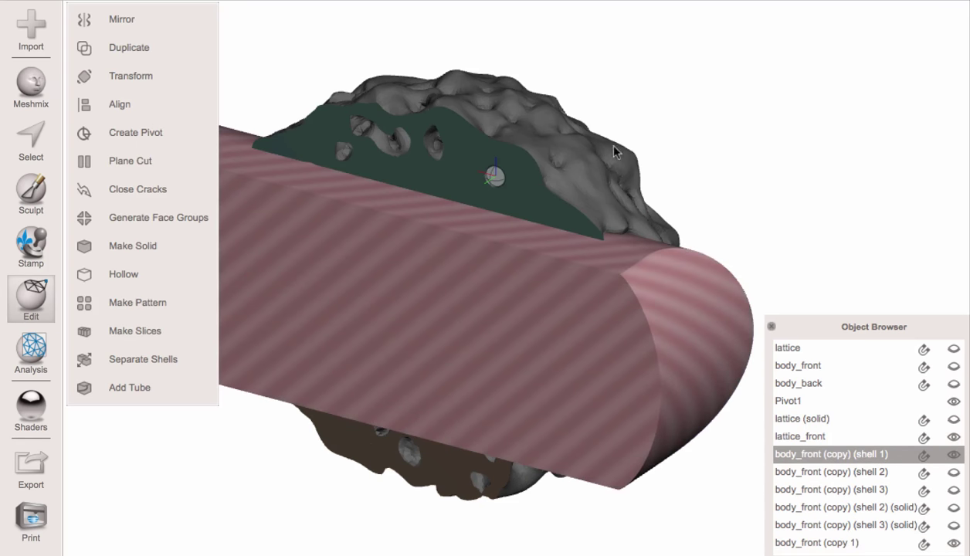
# Step: Undo the latest changes made after duplicating the extruded block
pyautogui.press('super+z')
pyautogui.press('super+z')
pyautogui.press('super+z')
pyautogui.press('super+z')
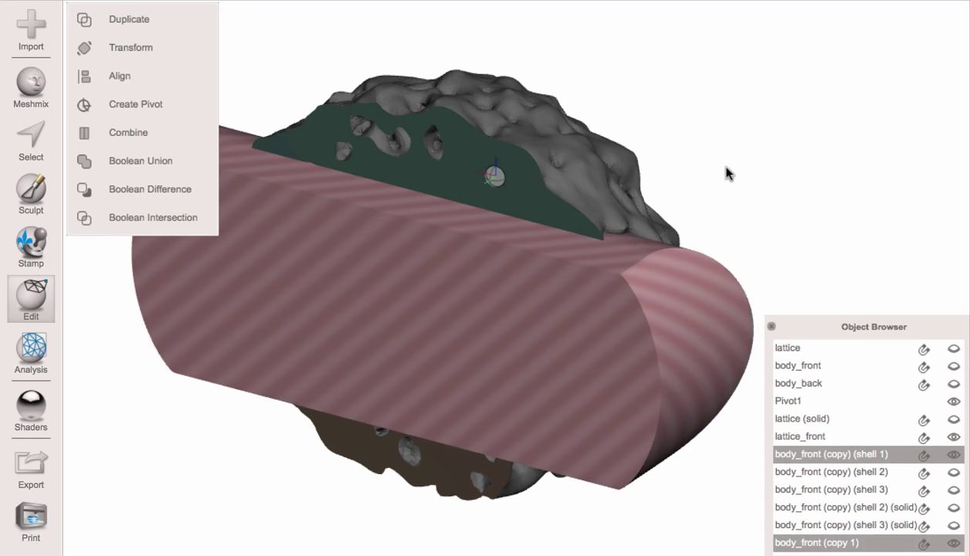
# Step: Undo the block's duplication and extrusion, clear the selection, and duplicate the widened body_front (copy) (shell 1) surface, leaving the original hidden
pyautogui.press('super+z')
pyautogui.press('super+z')
pyautogui.press('super+z')
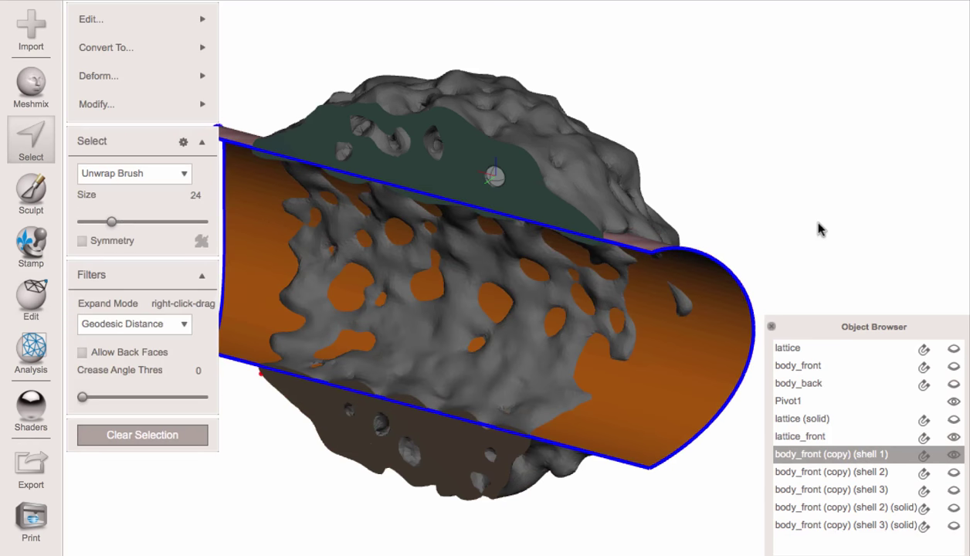
pyautogui.press('Escape')
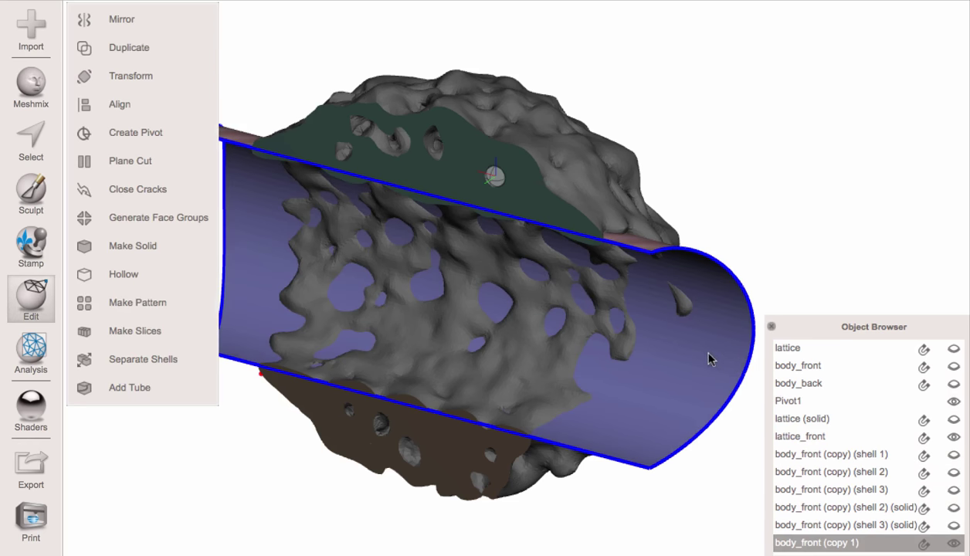
# Step: Extrude the entire duplicated surface, body_front (copy 1), along the Z Axis with Offset -18.13 mm and EndType Flat, accept, and clear the selection
pyautogui.click(690, 372)
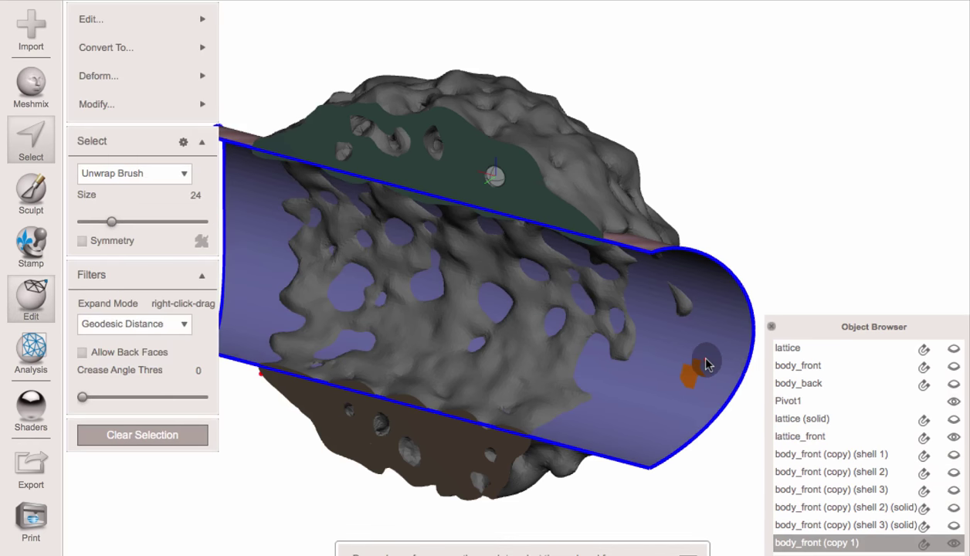
pyautogui.doubleClick(715, 390)
pyautogui.keyDown('alt'); pyautogui.moveTo(664, 380); pyautogui.dragTo(494, 351); pyautogui.keyUp('alt')
pyautogui.click(128, 22)
pyautogui.click(286, 117)
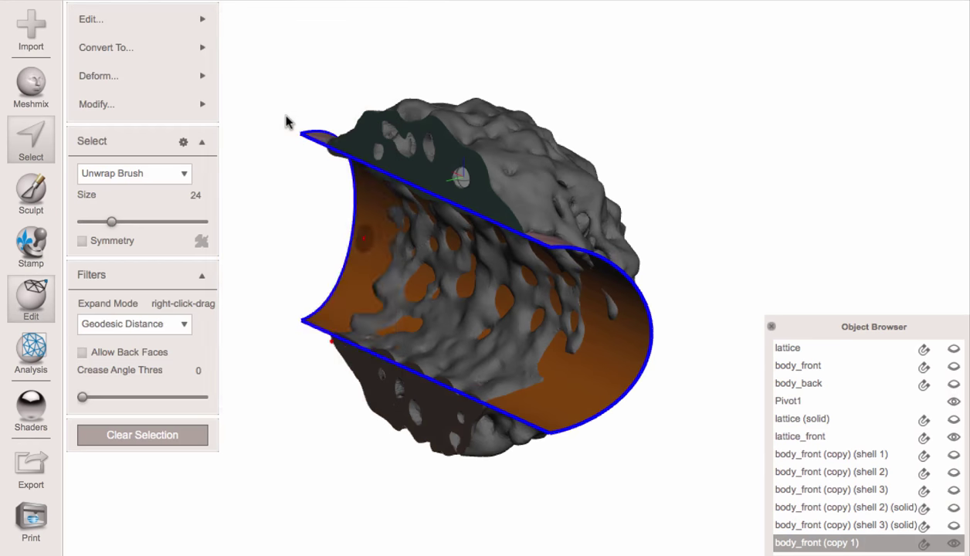
pyautogui.click(158, 227)
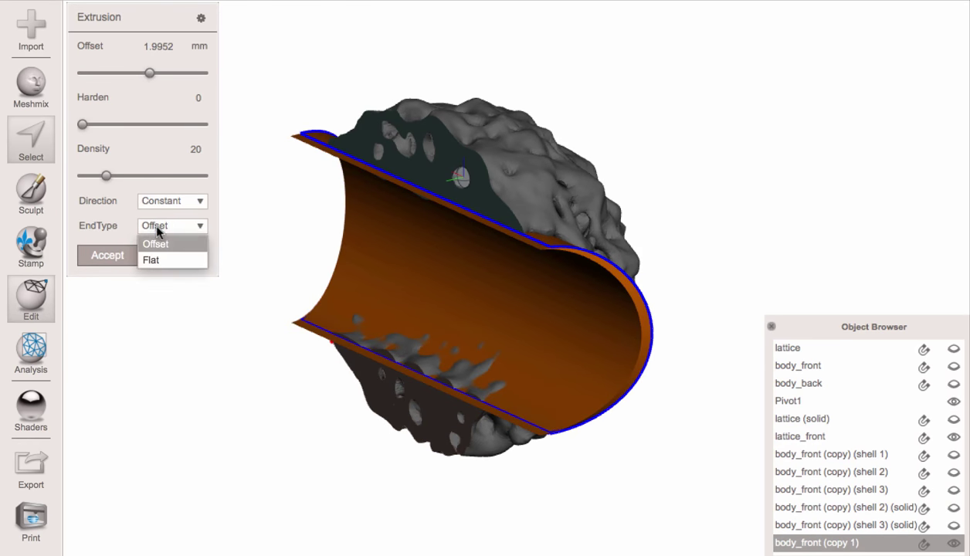
pyautogui.click(153, 260)
pyautogui.click(171, 200)
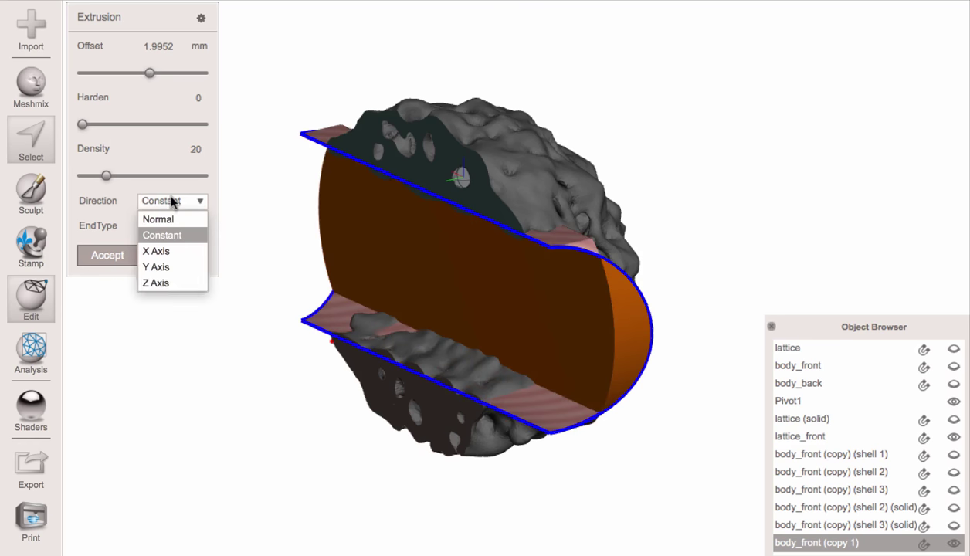
pyautogui.click(157, 280)
pyautogui.moveTo(158, 65); pyautogui.dragTo(78, 71)
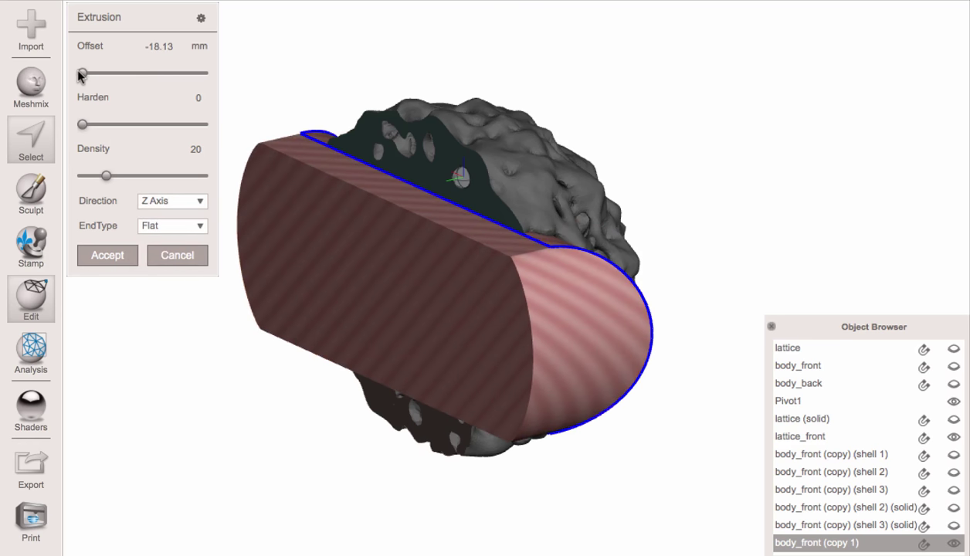
pyautogui.moveTo(496, 277); pyautogui.dragTo(363, 286, button='right')
pyautogui.press('Escape')
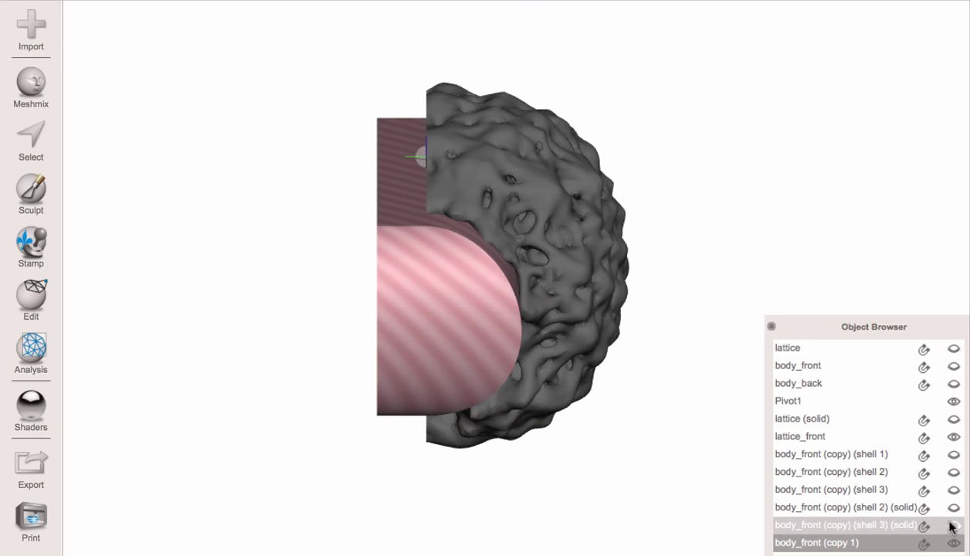
# Step: Show the shell 2 and shell 3 screw-hole solids and check where they emerge from the lattice
pyautogui.click(953, 526)
pyautogui.moveTo(536, 162); pyautogui.dragTo(476, 204, button='right')
pyautogui.click(570, 182)
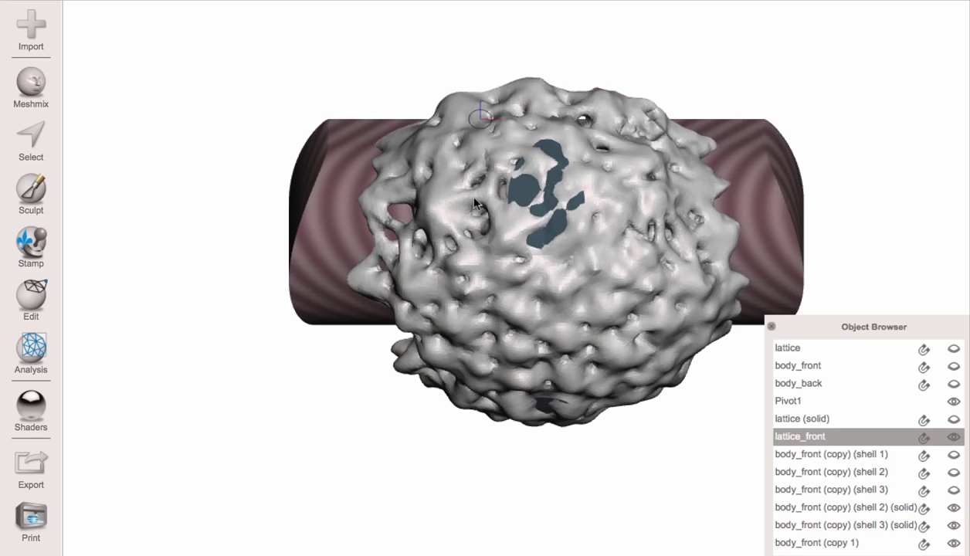
pyautogui.click(521, 189)
pyautogui.moveTo(546, 236); pyautogui.dragTo(547, 127, button='right')
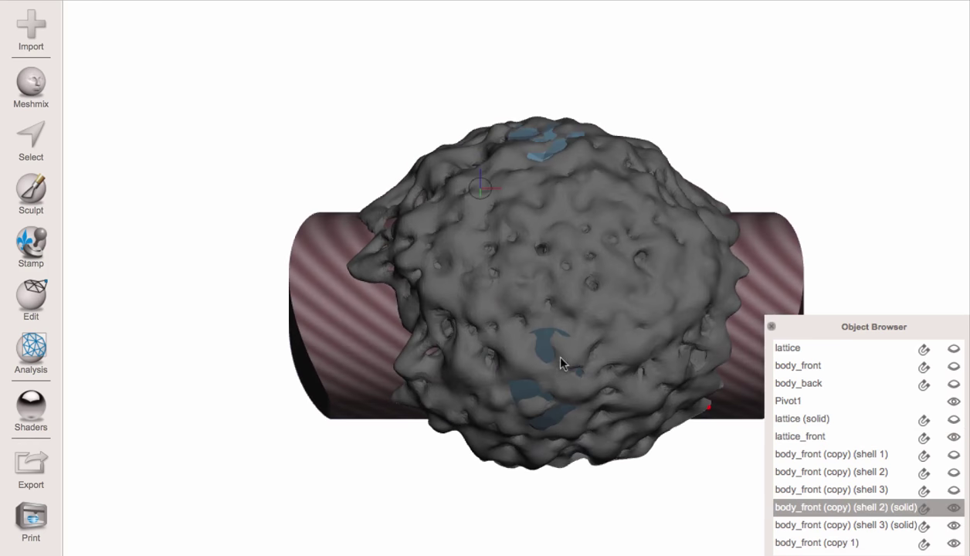
pyautogui.click(549, 352)
pyautogui.moveTo(549, 355); pyautogui.dragTo(553, 244, button='right')
pyautogui.click(544, 162)
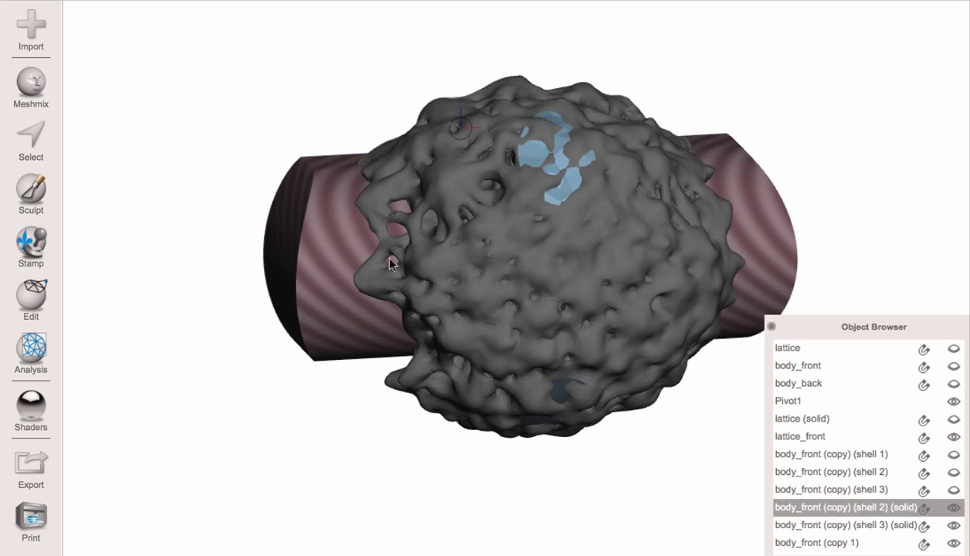
# Step: Combine lattice_front with body_front (copy 1) and the two screw-hole solids of shell 2 and shell 3
pyautogui.click(352, 267)
pyautogui.moveTo(494, 253); pyautogui.dragTo(561, 248, button='right')
pyautogui.keyDown('shift'); pyautogui.click(561, 248); pyautogui.keyUp('shift')
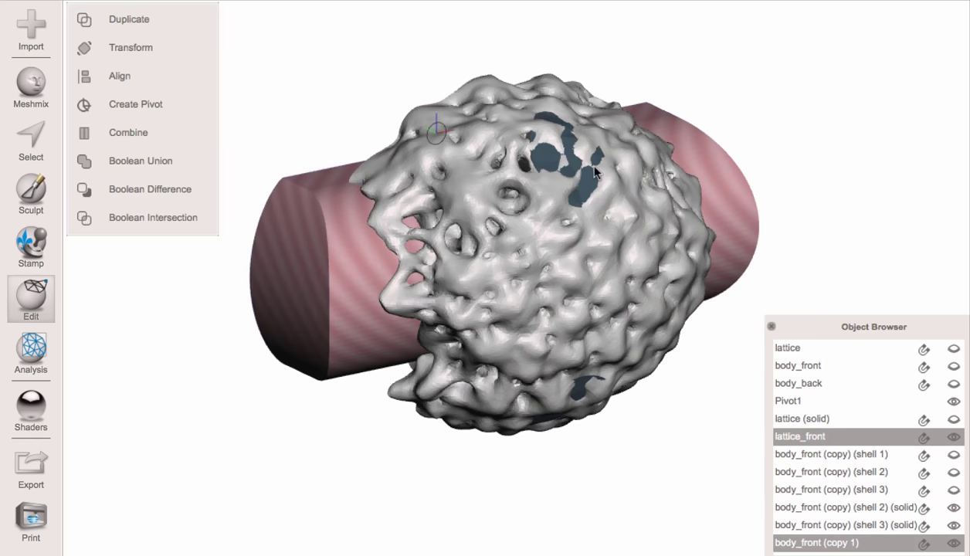
pyautogui.keyDown('shift'); pyautogui.click(586, 186); pyautogui.keyUp('shift')
pyautogui.moveTo(587, 192); pyautogui.dragTo(570, 359, button='right')
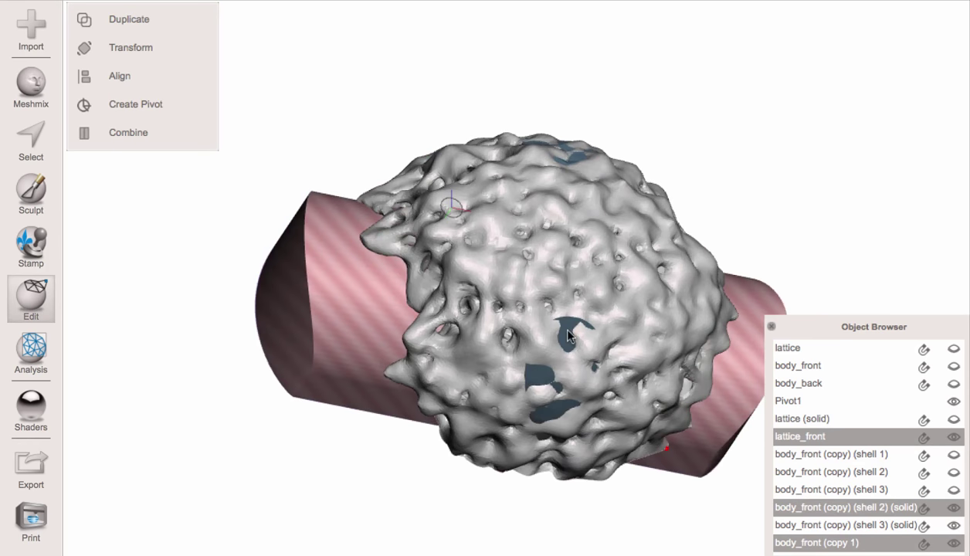
pyautogui.moveTo(518, 165); pyautogui.dragTo(631, 336, button='right')
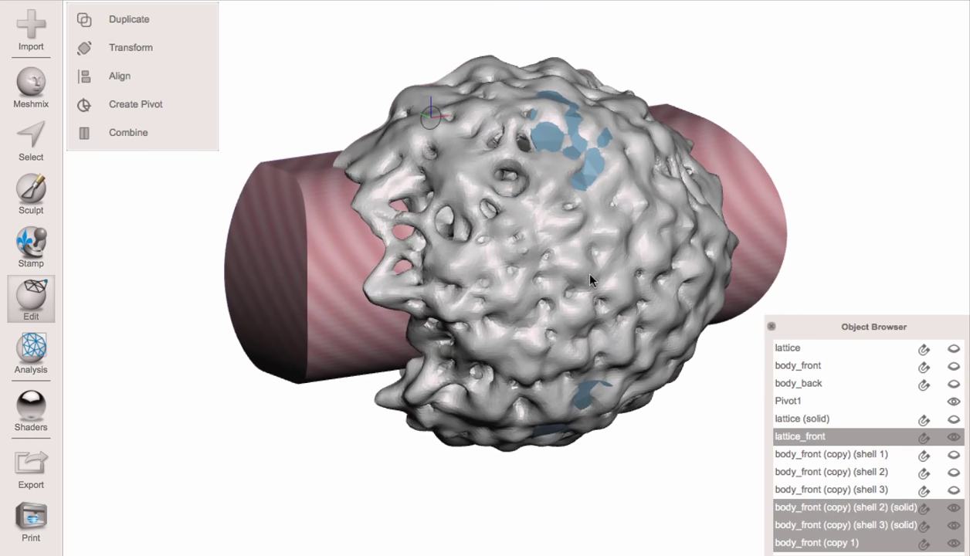
pyautogui.click(123, 134)
# Step: Make the combined lattice_front solid with Solid Type Fast, Solid Accuracy 256 and Mesh Density 256, inspect the cut faces, and accept
pyautogui.moveTo(561, 325); pyautogui.dragTo(415, 303, button='right')
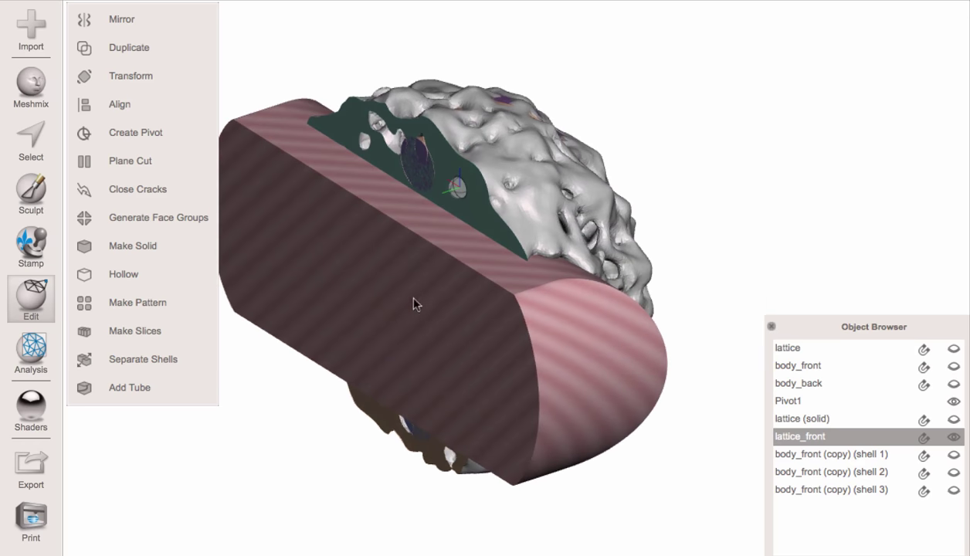
pyautogui.click(145, 245)
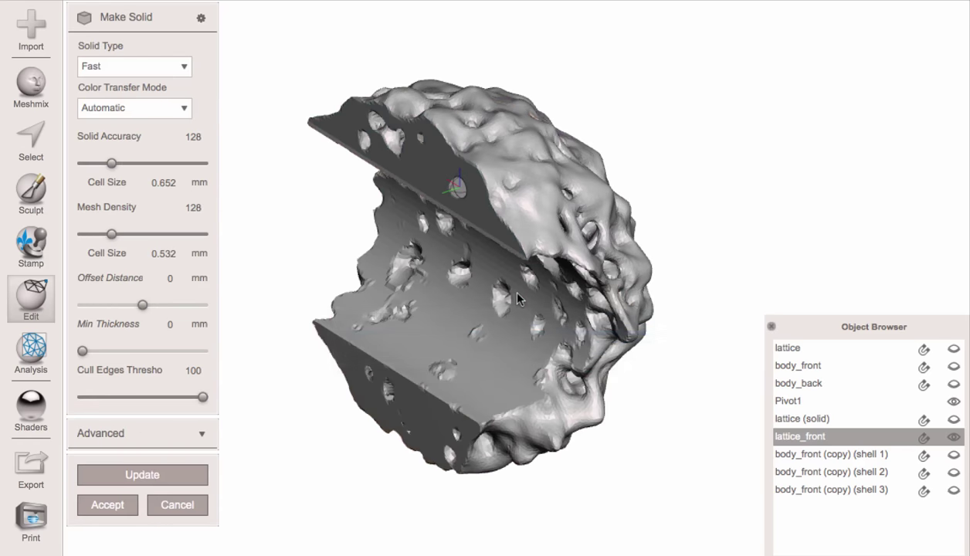
pyautogui.moveTo(517, 300); pyautogui.dragTo(545, 358, button='right')
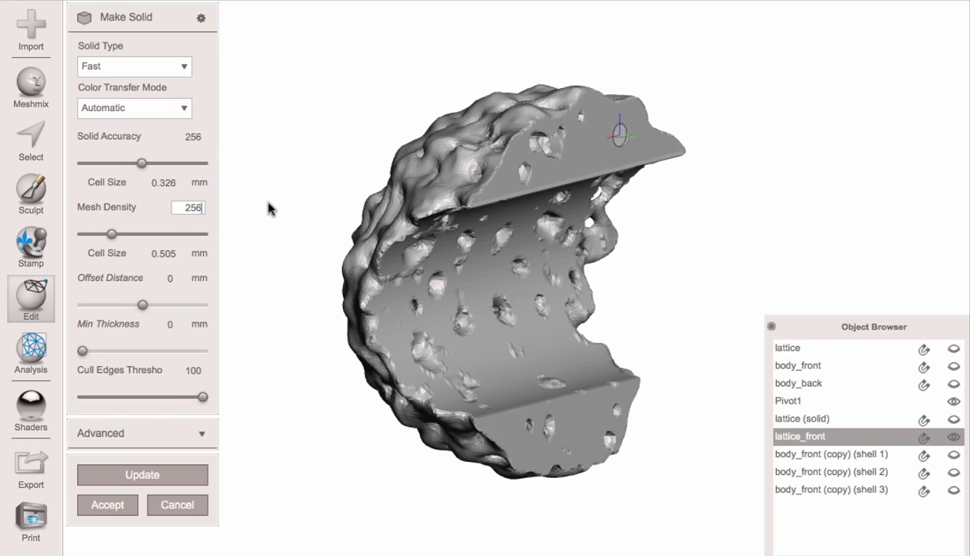
pyautogui.moveTo(273, 234); pyautogui.dragTo(317, 366, button='right')
pyautogui.click(143, 475)
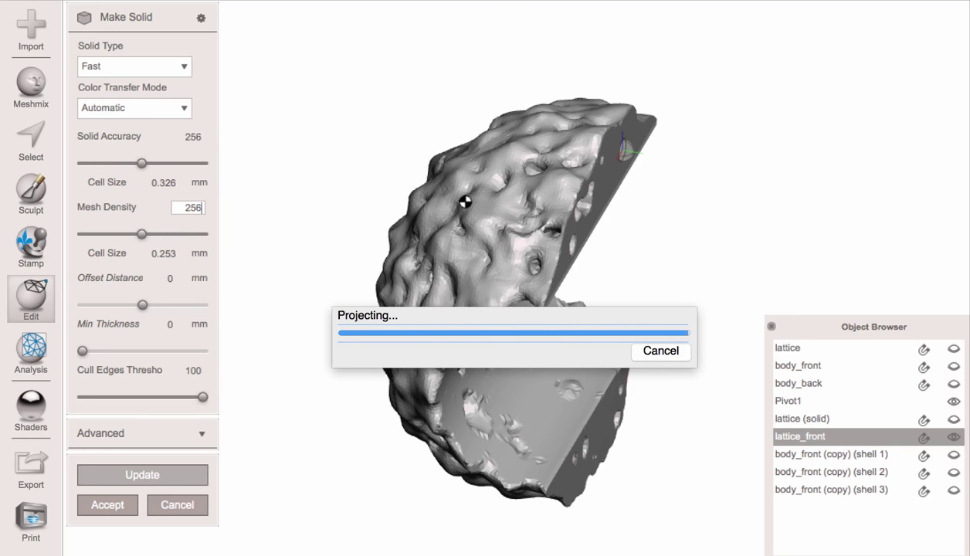
pyautogui.moveTo(488, 198); pyautogui.dragTo(650, 285, button='right')
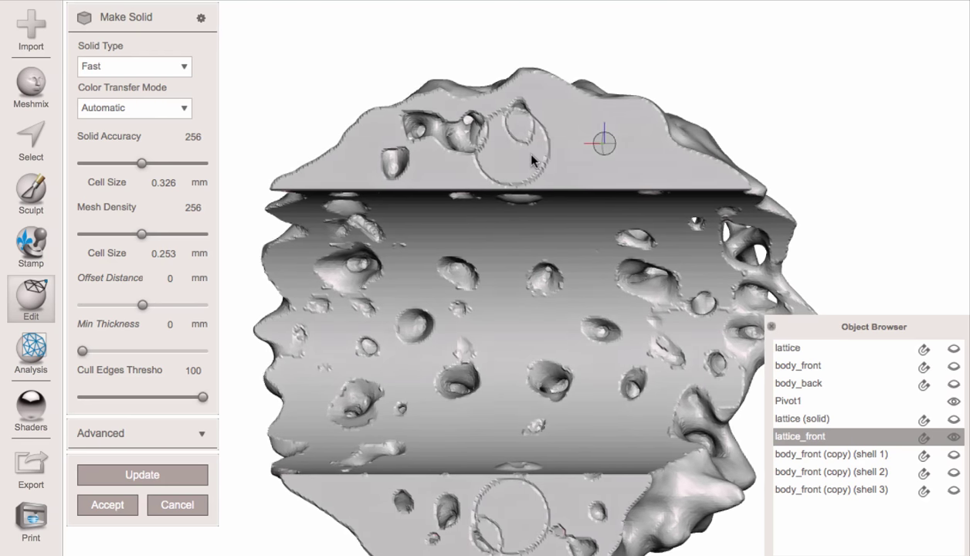
pyautogui.moveTo(520, 151); pyautogui.dragTo(463, 172, button='right')
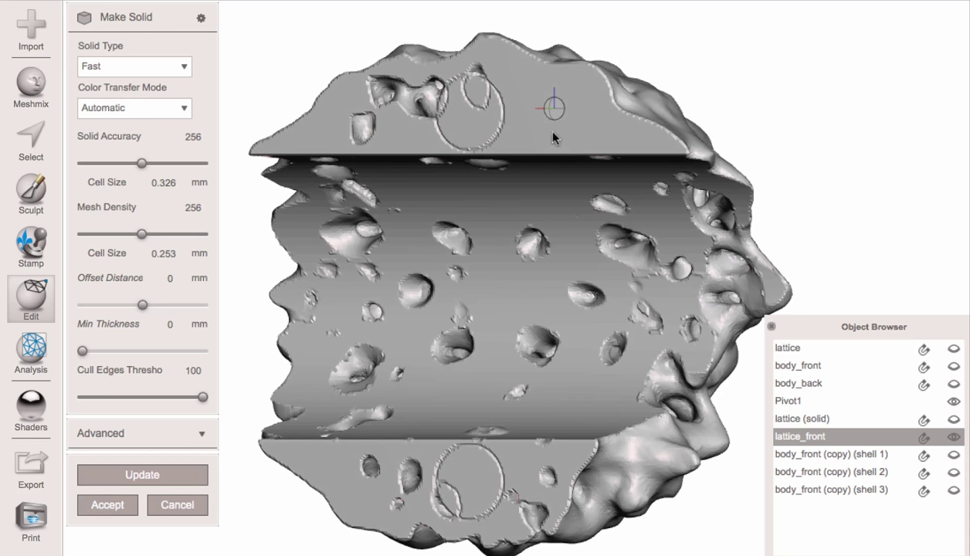
pyautogui.moveTo(471, 120); pyautogui.dragTo(473, 167, button='right')
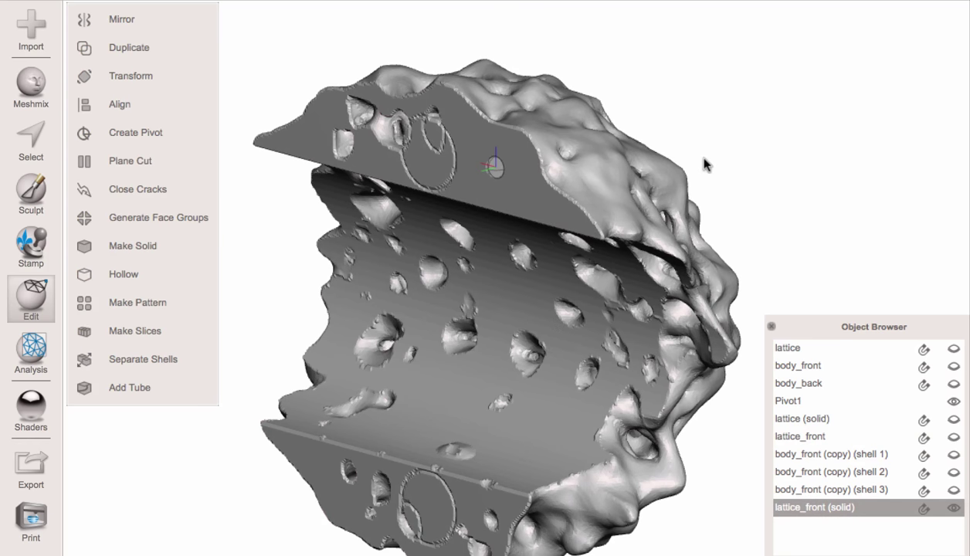
# Step: Examine lattice_front (solid) from the side and the open face, comparing it with the combined lattice_front
pyautogui.moveTo(703, 159); pyautogui.dragTo(775, 283, button='right')
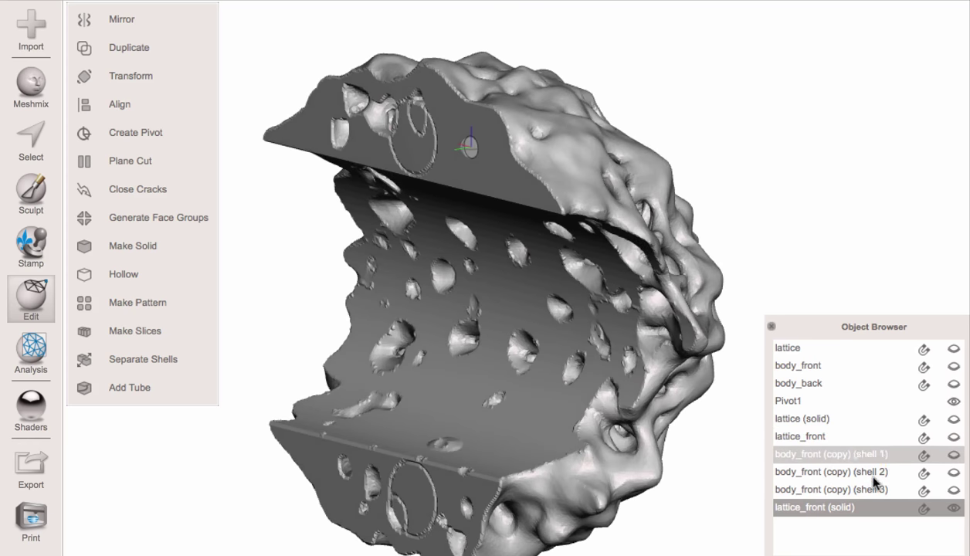
pyautogui.moveTo(552, 234); pyautogui.dragTo(471, 313, button='right')
pyautogui.click(587, 315)
pyautogui.scroll(-2, 589, 315)
pyautogui.scroll(-1, 589, 315)
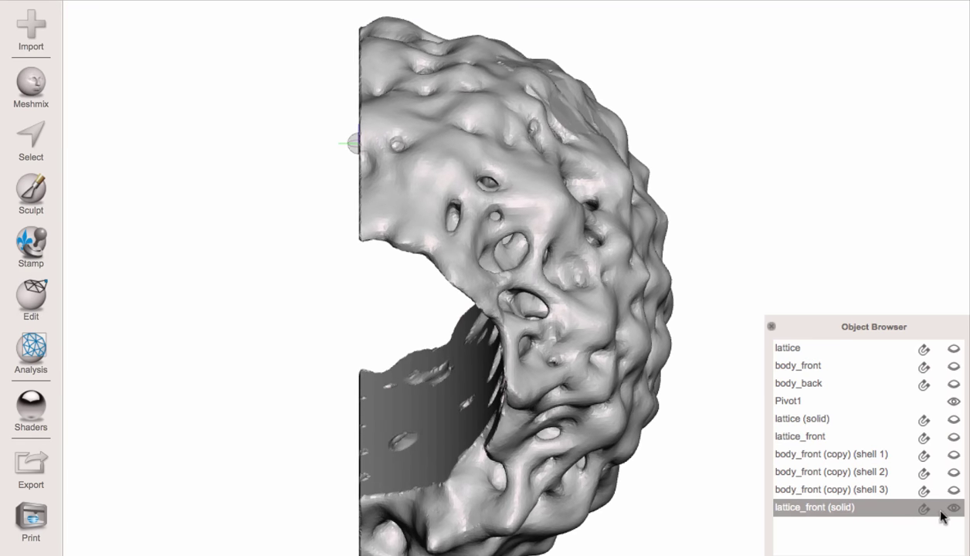
pyautogui.click(871, 494)
pyautogui.click(822, 506)
pyautogui.click(823, 438)
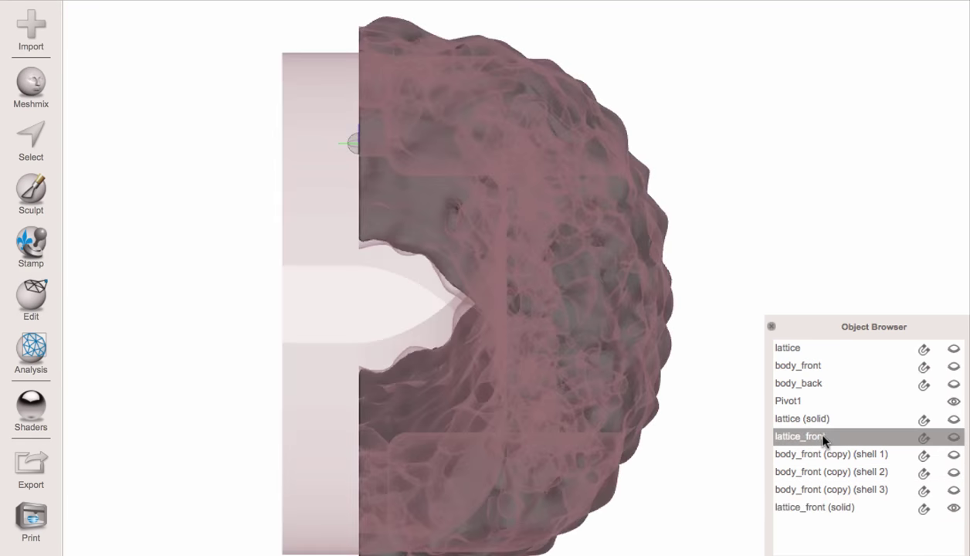
pyautogui.click(819, 508)
pyautogui.moveTo(578, 322); pyautogui.dragTo(592, 301, button='right')
pyautogui.moveTo(675, 255); pyautogui.dragTo(641, 204, button='right')
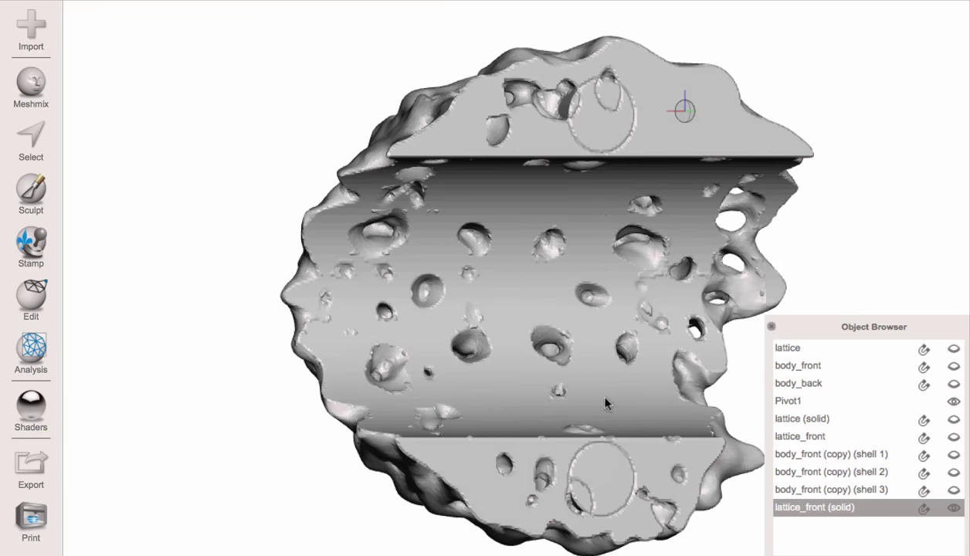
pyautogui.moveTo(519, 176); pyautogui.dragTo(657, 202, button='right')
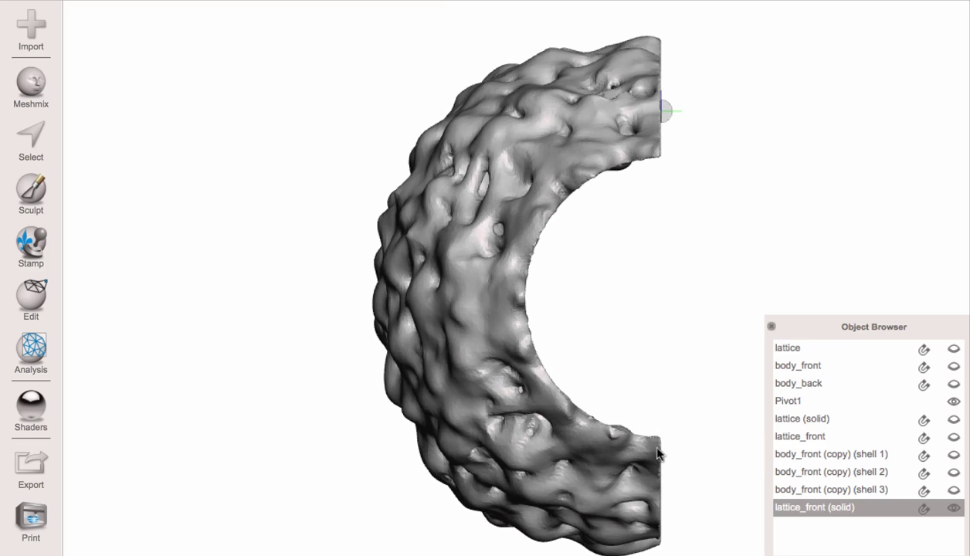
pyautogui.moveTo(666, 199); pyautogui.dragTo(590, 262, button='right')
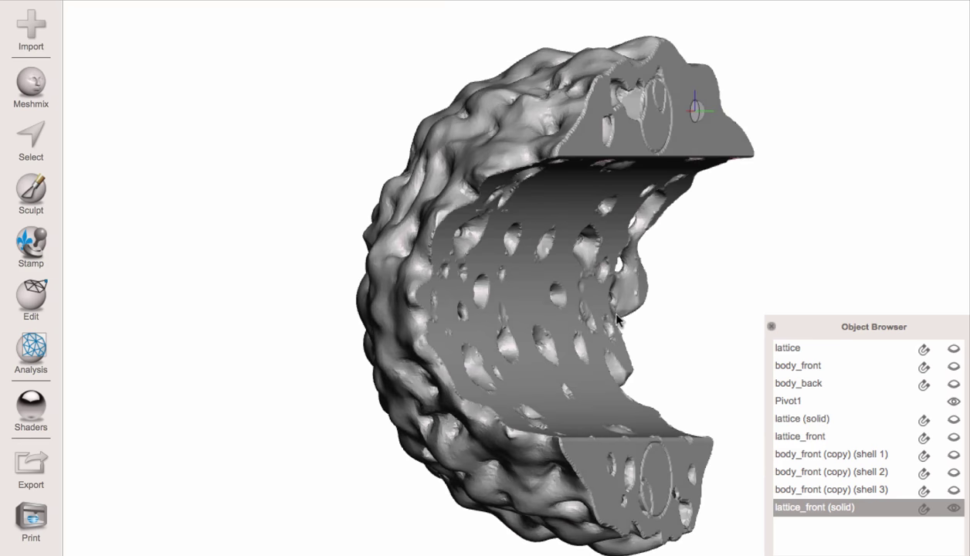
pyautogui.moveTo(622, 308); pyautogui.dragTo(656, 320, button='right')
# Step: Show the original inner surface, body_front (copy) (shell 1), and make it the active object
pyautogui.click(953, 456)
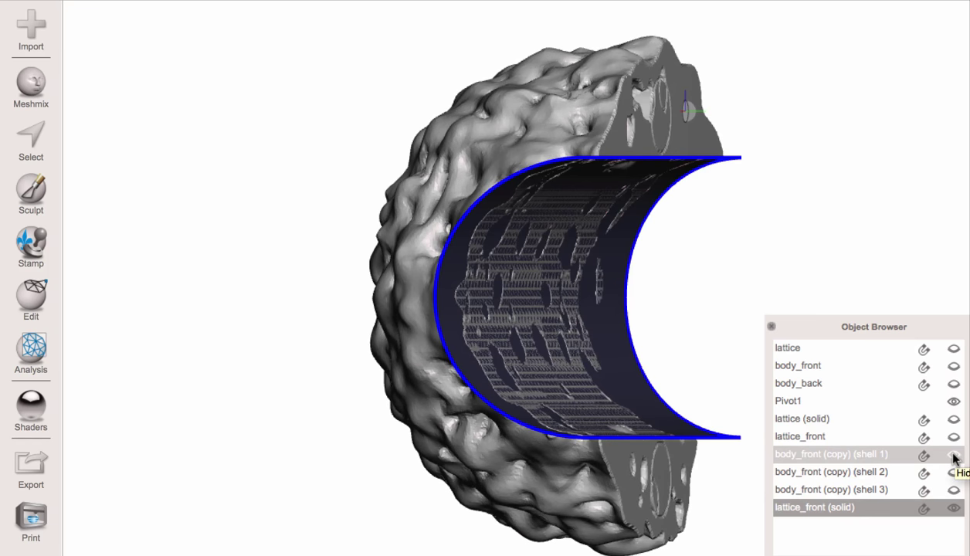
pyautogui.moveTo(549, 226); pyautogui.dragTo(513, 213, button='right')
pyautogui.click(768, 245)
pyautogui.moveTo(601, 255); pyautogui.dragTo(193, 298, button='right')
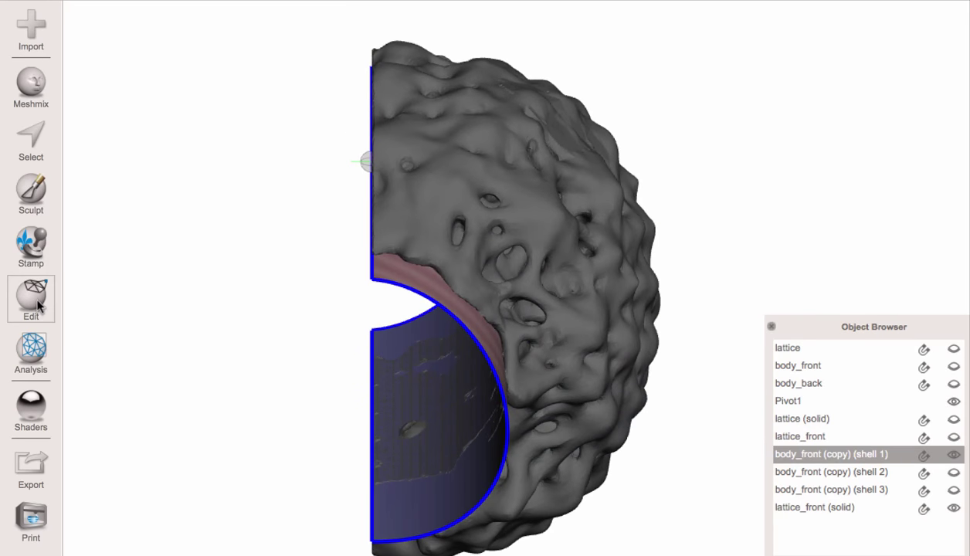
# Step: Try extruding the entire surface of shell 1 along its normals with an offset of about -2.1 mm
pyautogui.press('super+a')
pyautogui.moveTo(127, 14)
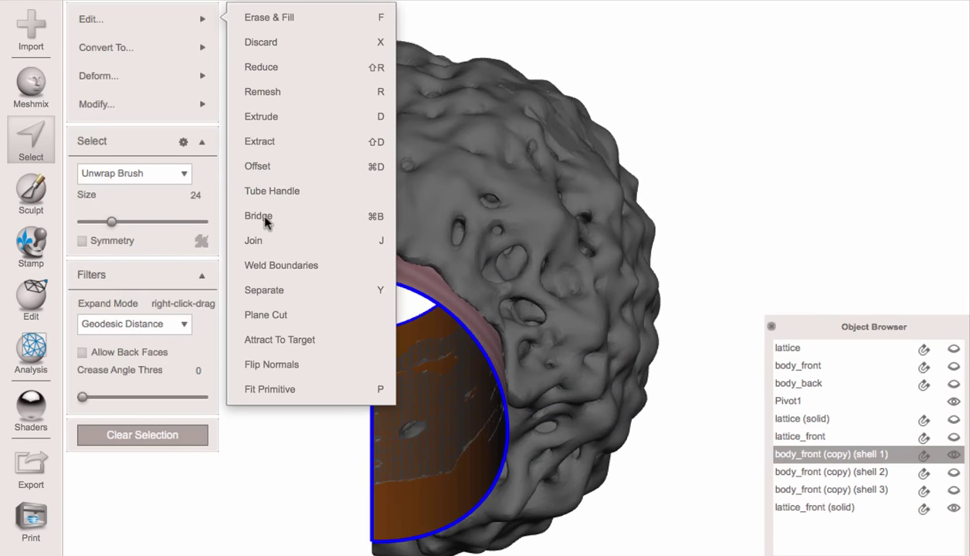
pyautogui.click(261, 120)
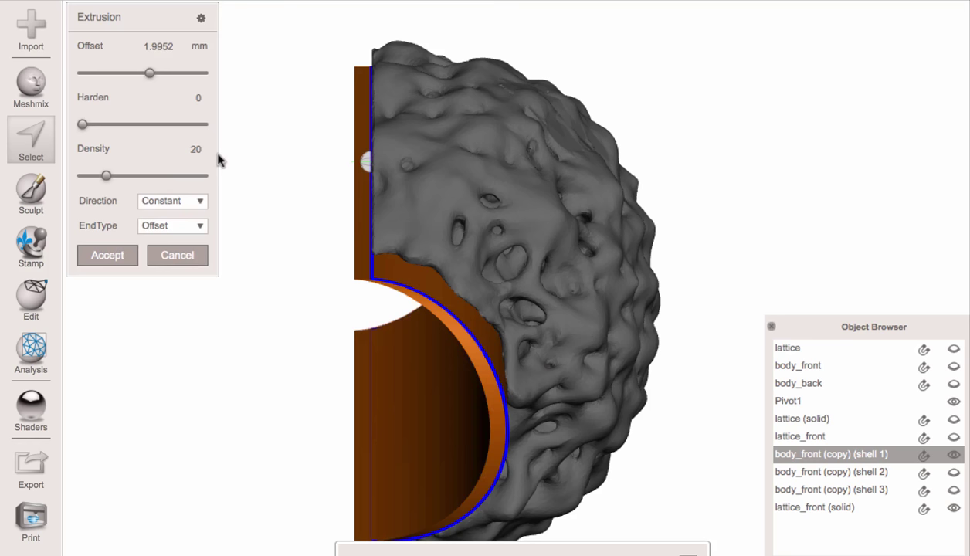
pyautogui.click(170, 199)
pyautogui.click(171, 219)
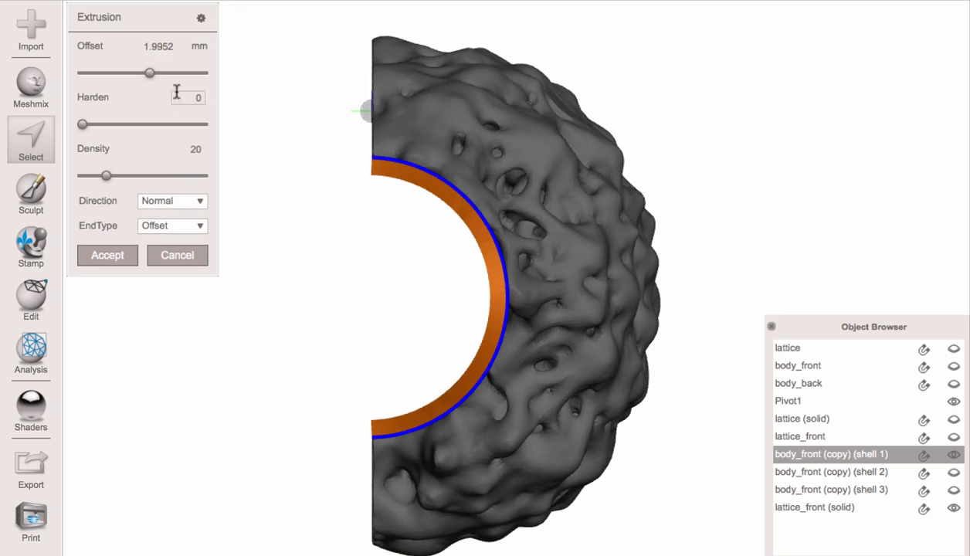
pyautogui.moveTo(152, 74); pyautogui.dragTo(135, 78)
# Step: Examine the previewed wall thickness from the open face and the side, and discard the extrusion
pyautogui.moveTo(324, 220); pyautogui.dragTo(519, 322, button='right')
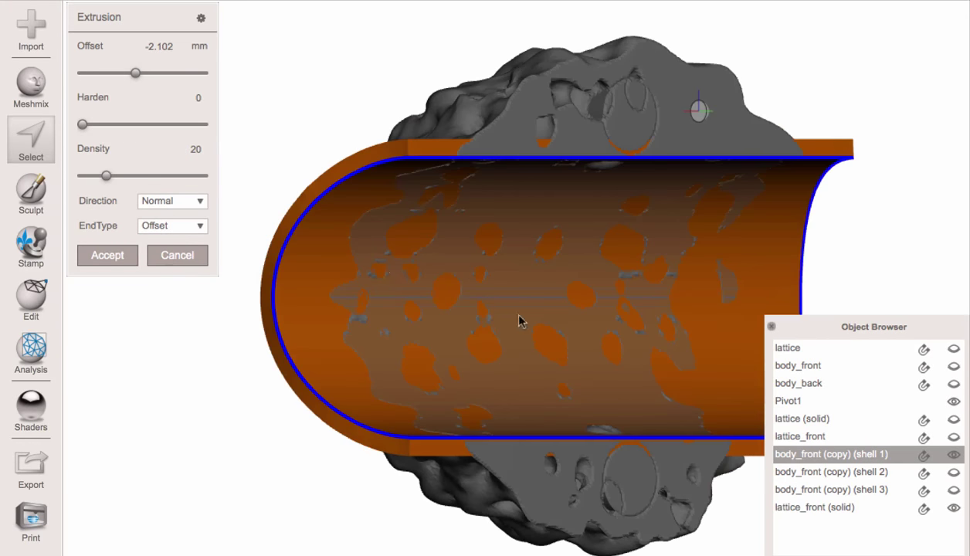
pyautogui.moveTo(576, 334); pyautogui.dragTo(585, 409, button='right')
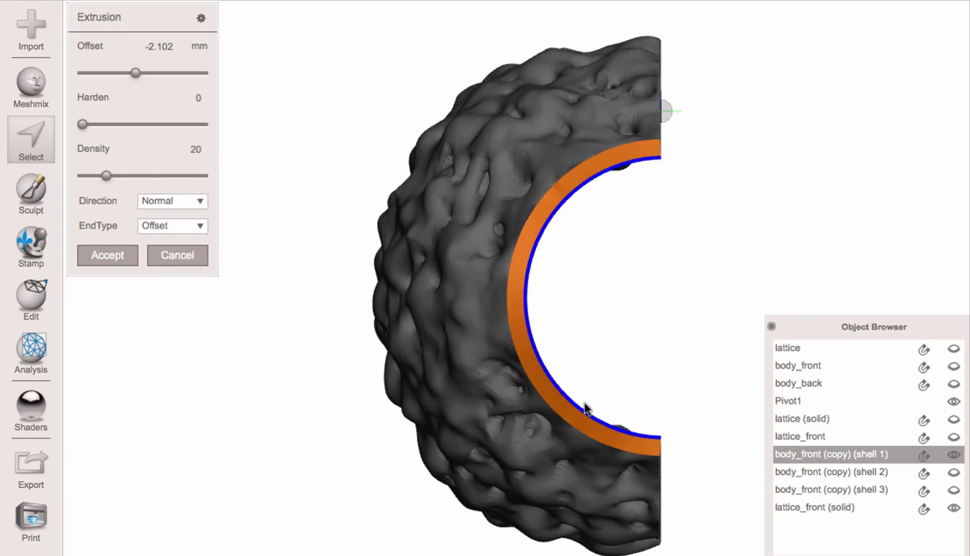
pyautogui.moveTo(608, 160); pyautogui.dragTo(533, 162, button='right')
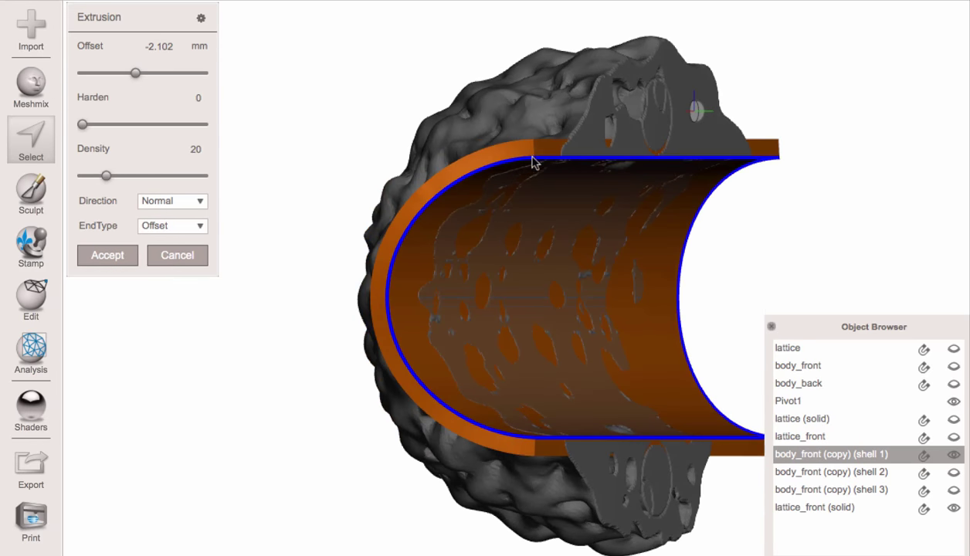
pyautogui.moveTo(462, 274); pyautogui.dragTo(502, 258, button='right')
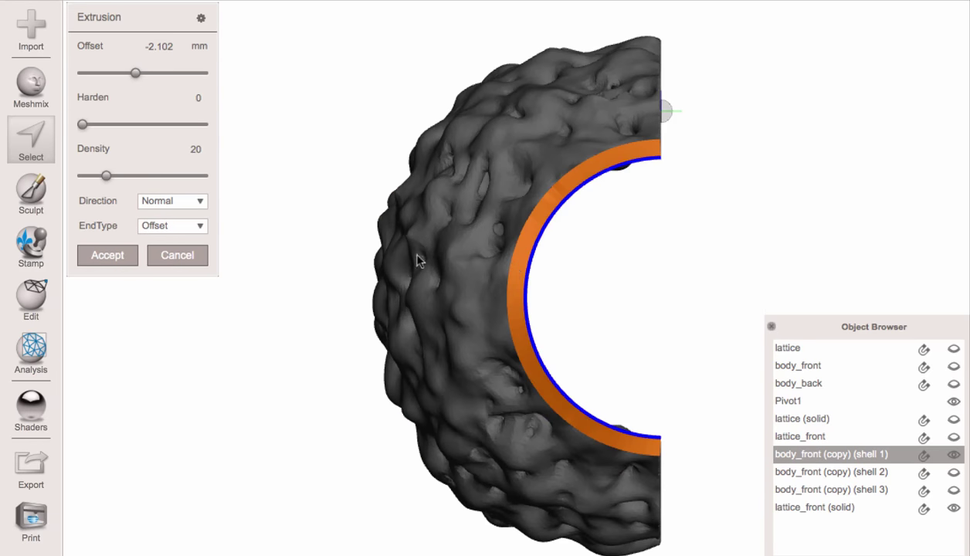
pyautogui.moveTo(416, 257); pyautogui.dragTo(718, 328, button='right')
pyautogui.press('Escape')
pyautogui.press('Escape')
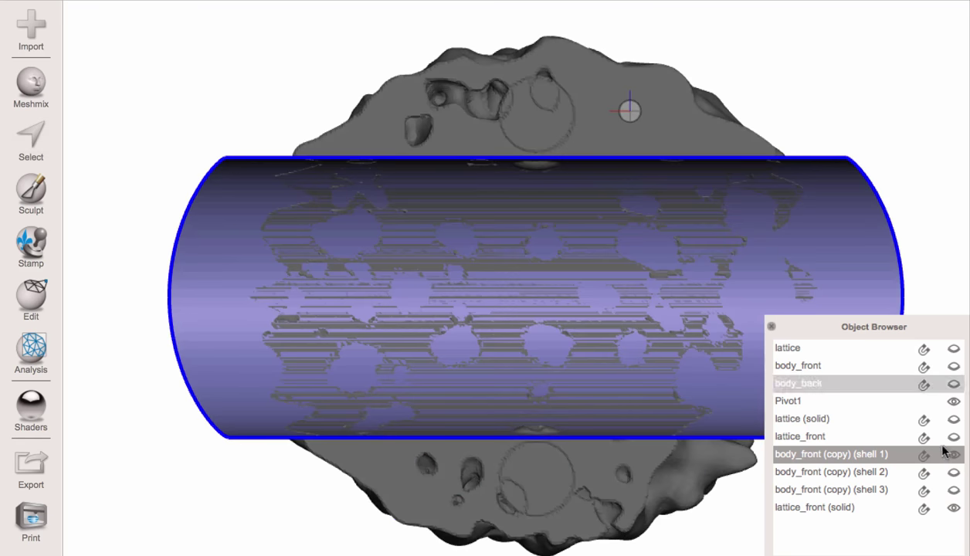
# Step: Hide shell 1 and make lattice_front (solid) active, checking its inner cavity with and without the original inner surface
pyautogui.click(953, 455)
pyautogui.moveTo(611, 287); pyautogui.dragTo(418, 275, button='right')
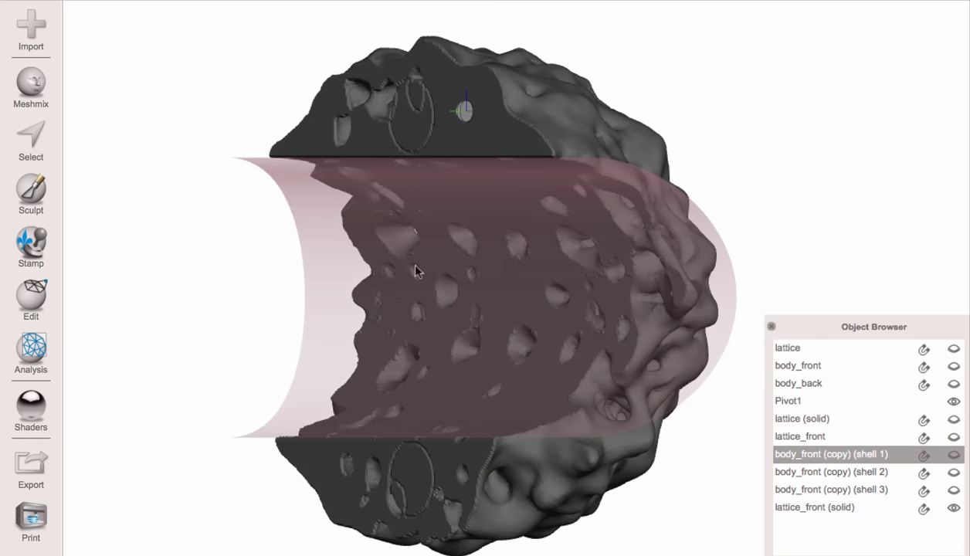
pyautogui.click(545, 302)
pyautogui.moveTo(546, 301); pyautogui.dragTo(453, 301, button='right')
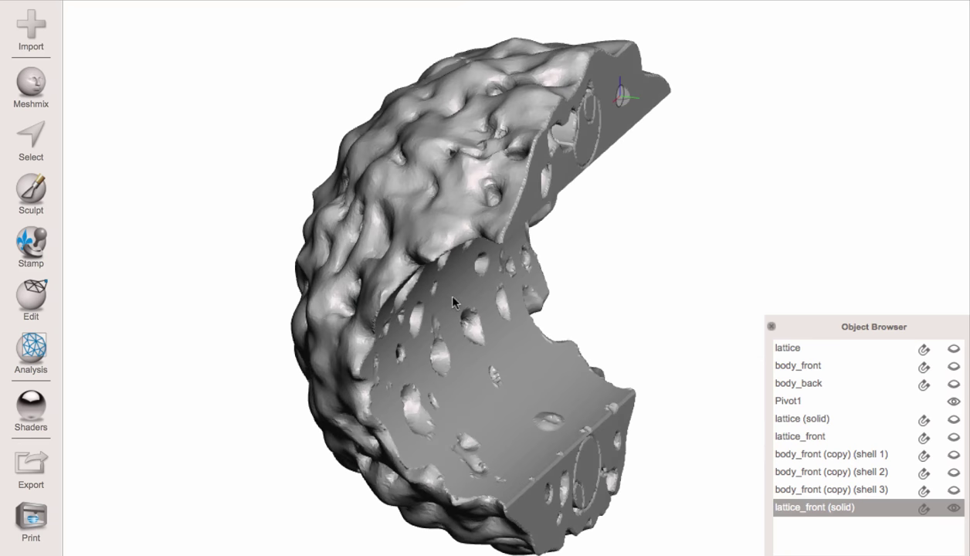
pyautogui.click(953, 457)
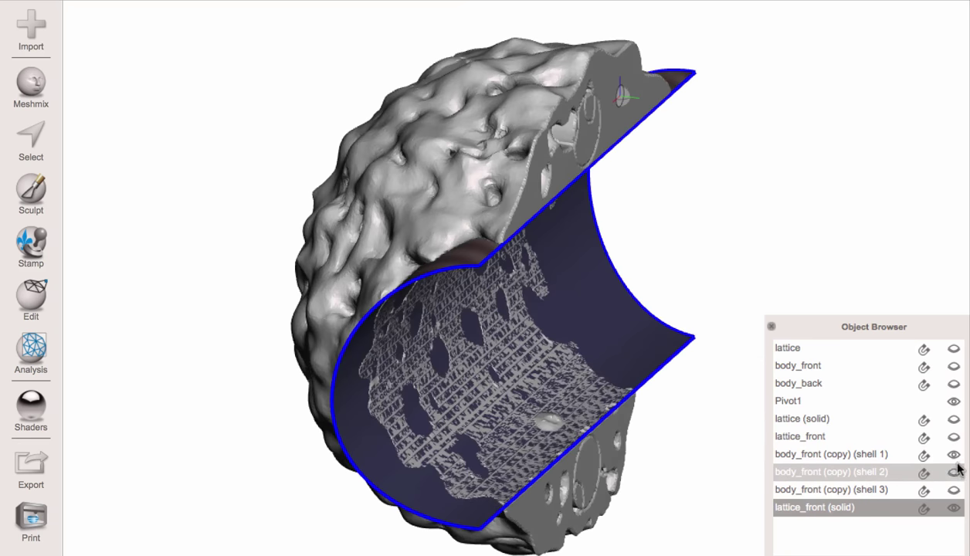
pyautogui.click(956, 457)
# Step: Show the screw-hole solids shell 2 and shell 3 and check how they pass through lattice_front (solid)
pyautogui.click(954, 475)
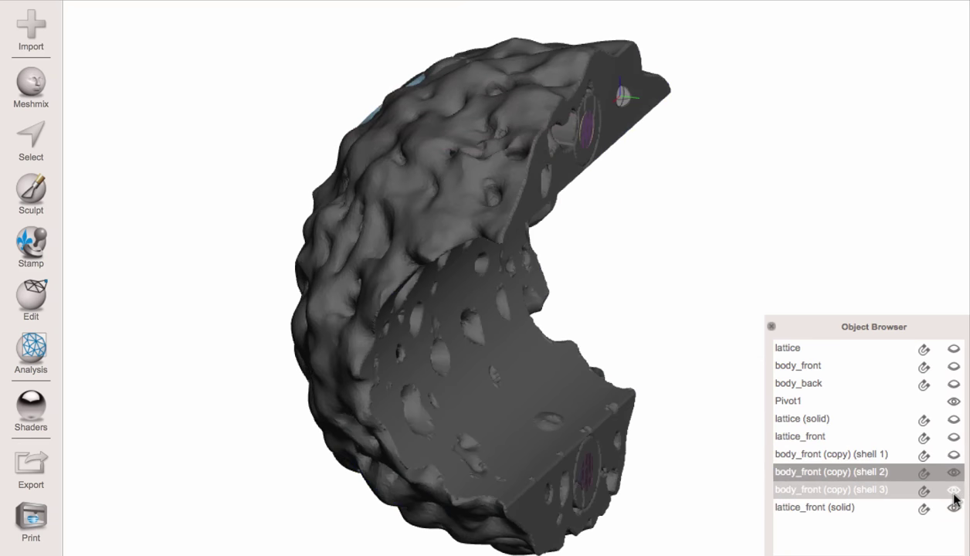
pyautogui.click(424, 244)
pyautogui.moveTo(424, 244); pyautogui.dragTo(575, 189, button='right')
pyautogui.click(546, 156)
pyautogui.moveTo(546, 156); pyautogui.dragTo(598, 162, button='right')
pyautogui.click(627, 234)
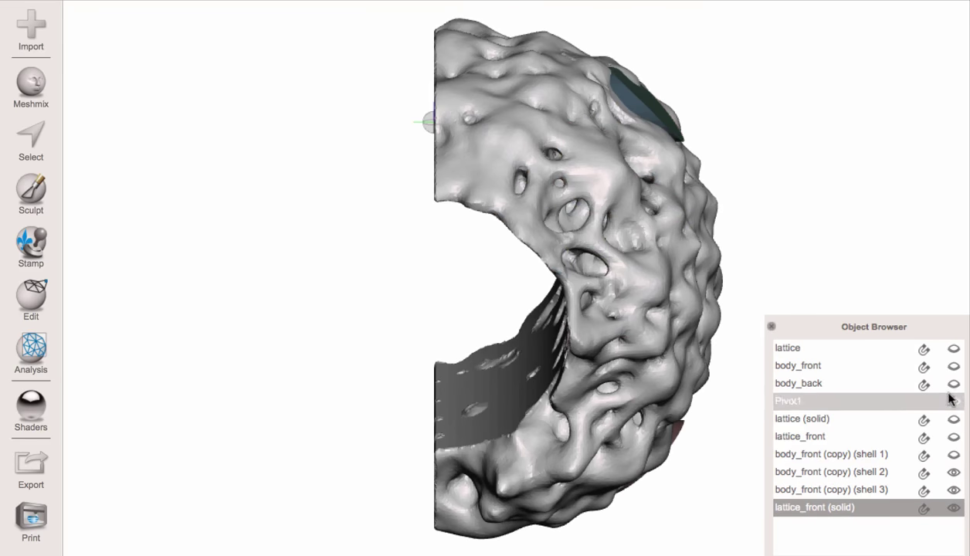
# Step: Hide lattice_front (solid) and lengthen shell 2 by moving its slanted end face outward along the world axis
pyautogui.press('s')
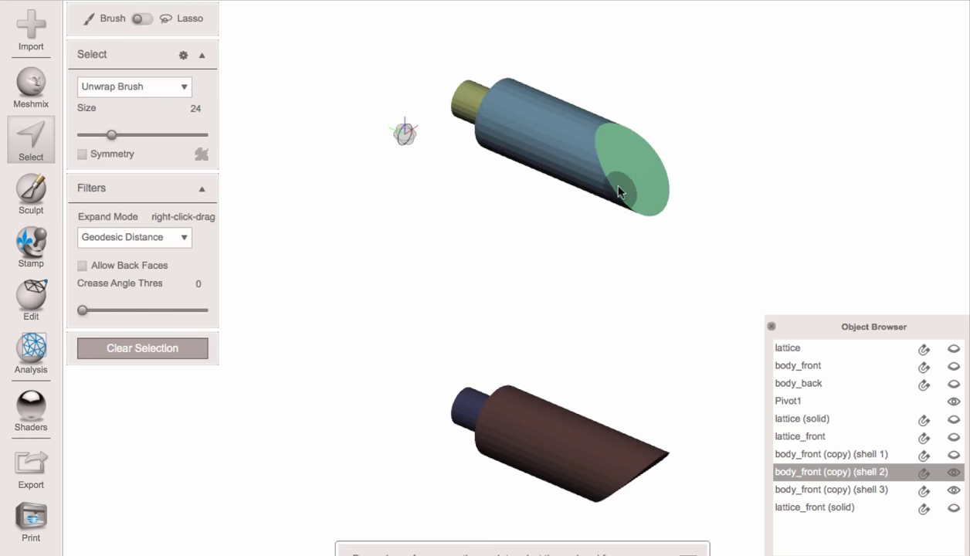
pyautogui.doubleClick(633, 164)
pyautogui.moveTo(681, 200); pyautogui.dragTo(728, 150, button='right')
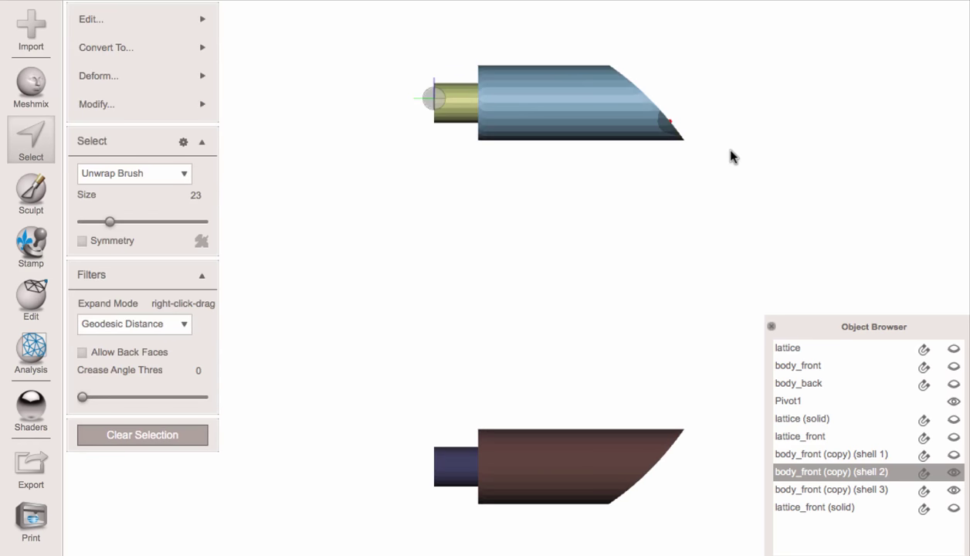
pyautogui.press('t')
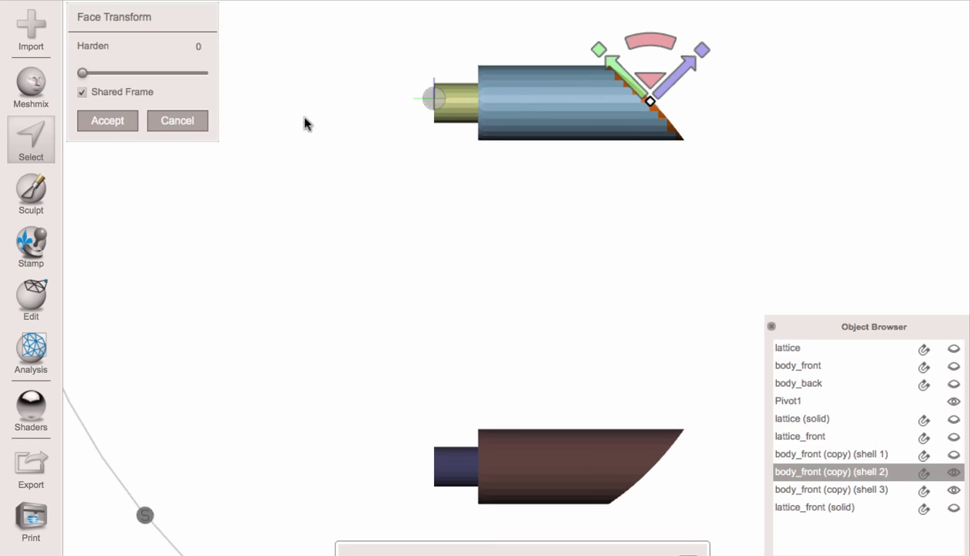
pyautogui.scroll(-5, 681, 133)
pyautogui.moveTo(768, 95); pyautogui.dragTo(604, 181, button='middle')
pyautogui.scroll(2, 591, 194)
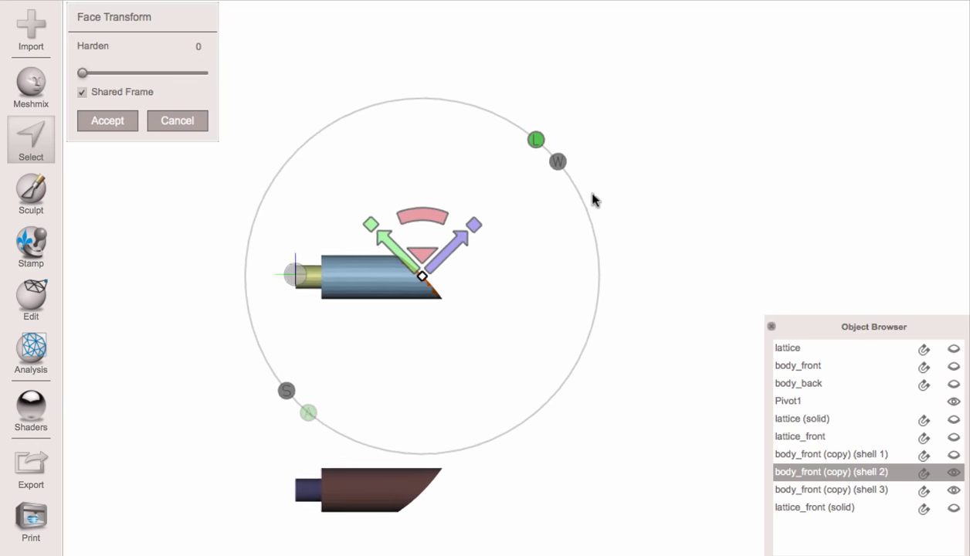
pyautogui.moveTo(456, 236); pyautogui.dragTo(482, 232, button='middle')
pyautogui.click(584, 151)
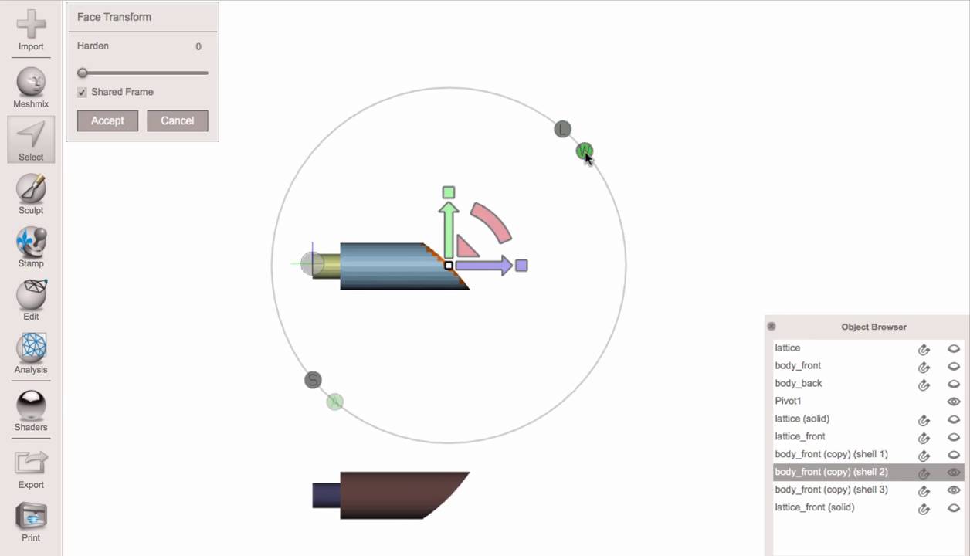
pyautogui.click(563, 130)
pyautogui.click(585, 152)
pyautogui.moveTo(499, 272); pyautogui.dragTo(530, 272)
pyautogui.press('Return')
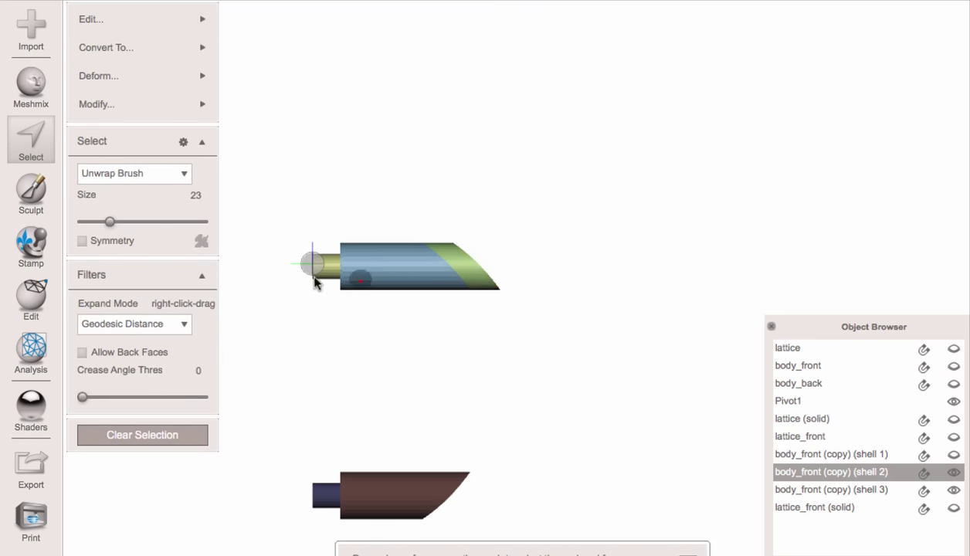
pyautogui.moveTo(298, 279); pyautogui.dragTo(387, 313, button='right')
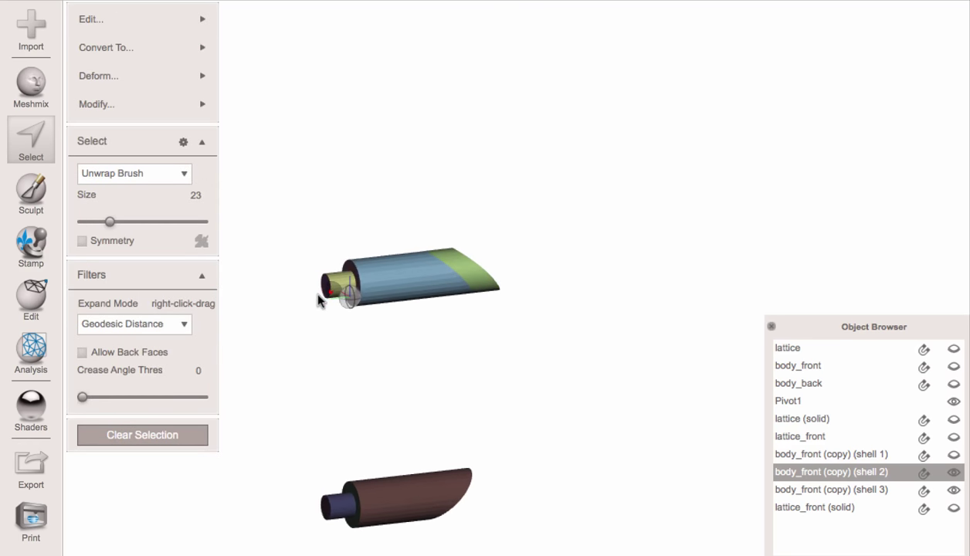
pyautogui.press('Escape')
# Step: Lengthen the narrow cylinder of shell 2 by moving its flat end face outward along the world axis
pyautogui.moveTo(316, 294); pyautogui.dragTo(358, 281, button='right')
pyautogui.press('c')
pyautogui.scroll(5, 513, 304)
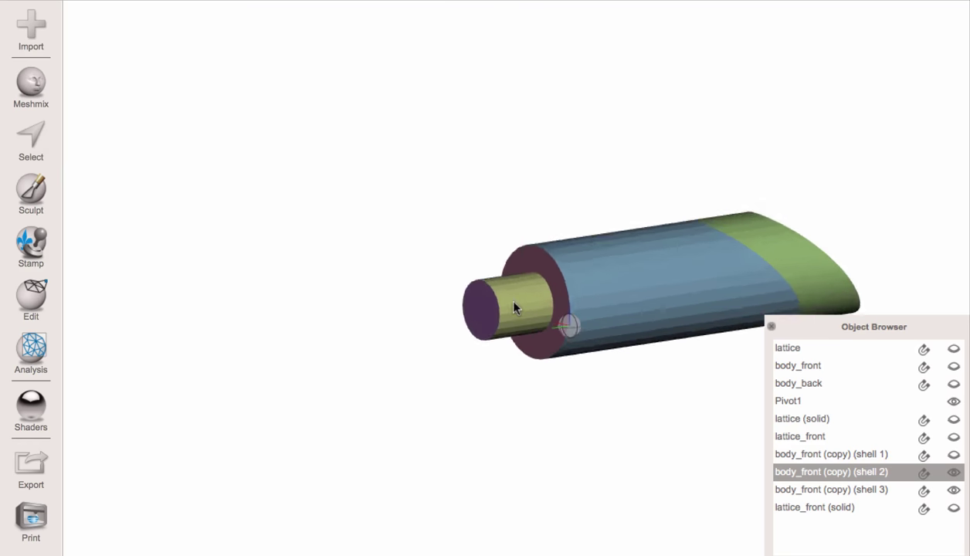
pyautogui.press('s')
pyautogui.click(464, 315)
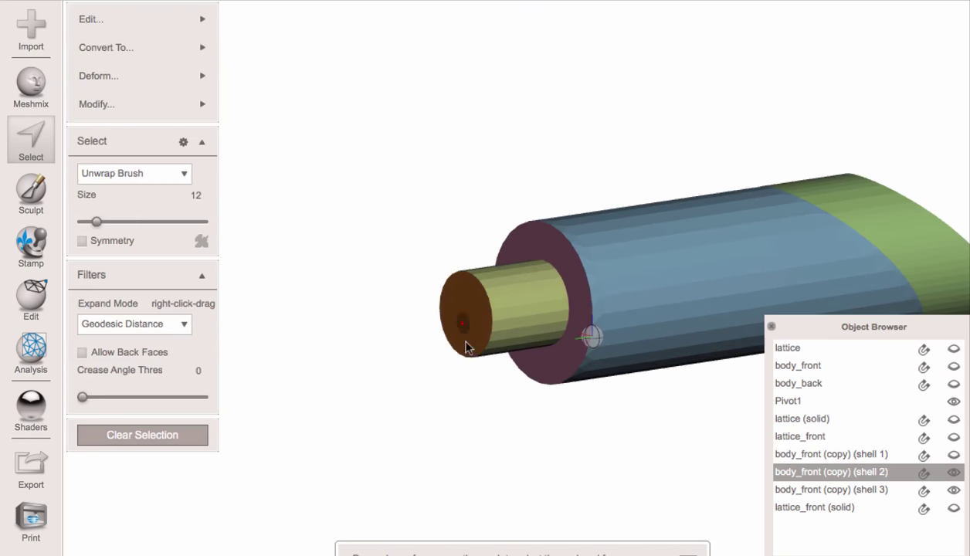
pyautogui.press('t')
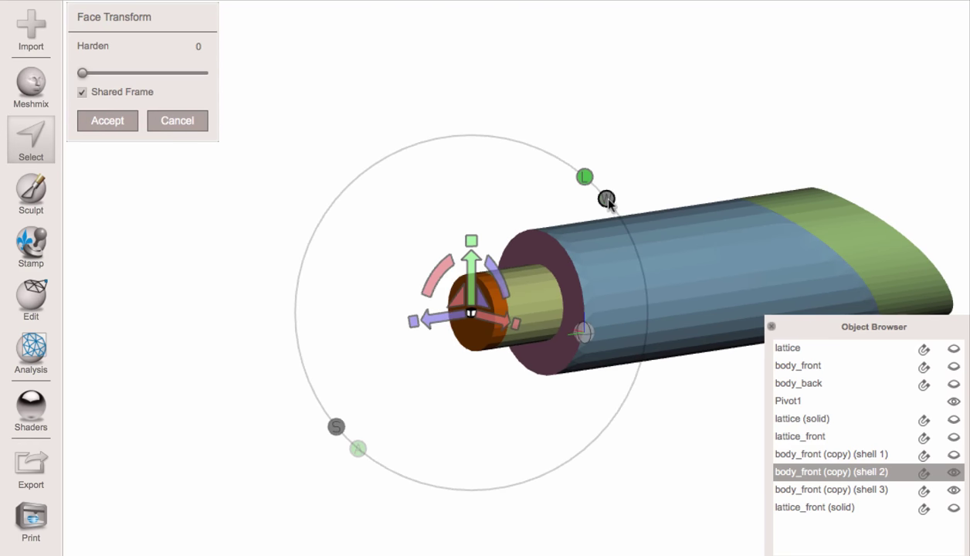
pyautogui.click(607, 200)
pyautogui.moveTo(572, 326); pyautogui.dragTo(495, 308, button='right')
pyautogui.moveTo(506, 304); pyautogui.dragTo(420, 297)
pyautogui.press('Return')
pyautogui.press('Escape')
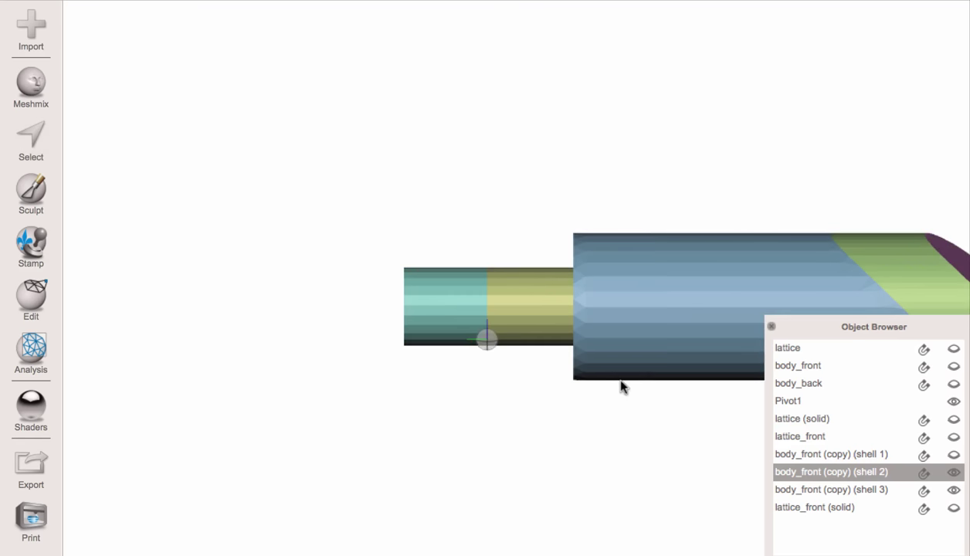
# Step: Make shell 3 active and lengthen its wide cylinder by moving the slanted end face outward along the cylinder's axis
pyautogui.moveTo(568, 373); pyautogui.dragTo(440, 321, button='middle')
pyautogui.moveTo(557, 345); pyautogui.dragTo(502, 293, button='right')
pyautogui.click(371, 542)
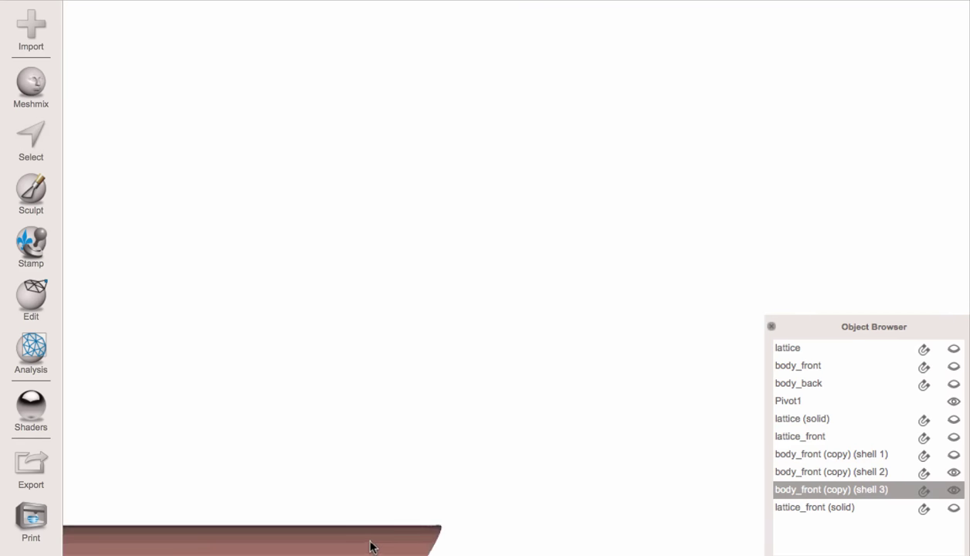
pyautogui.press('c')
pyautogui.moveTo(604, 391); pyautogui.dragTo(538, 364, button='right')
pyautogui.press('s')
pyautogui.click(539, 363)
pyautogui.doubleClick(539, 368)
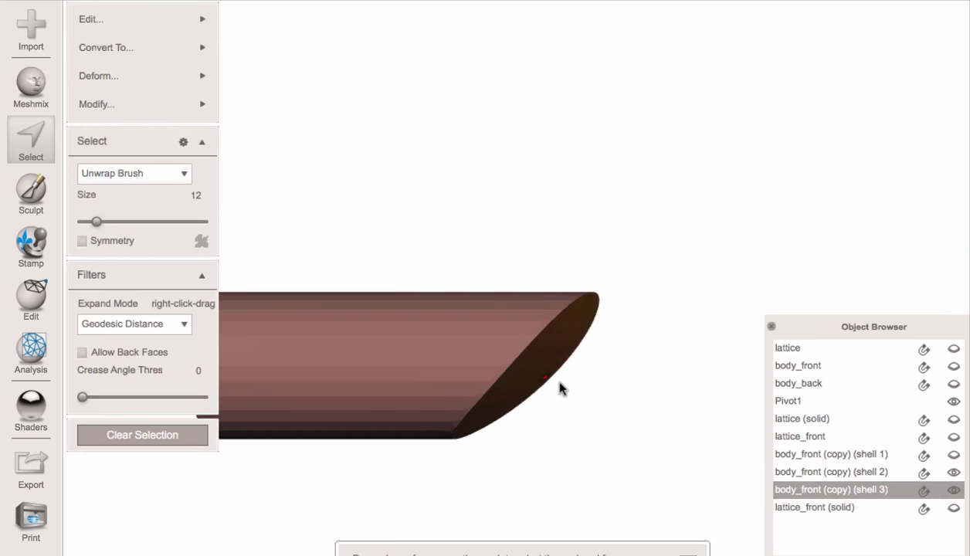
pyautogui.press('t')
pyautogui.moveTo(568, 367); pyautogui.dragTo(716, 368)
pyautogui.press('a')
pyautogui.press('c')
pyautogui.moveTo(410, 328); pyautogui.dragTo(564, 328, button='right')
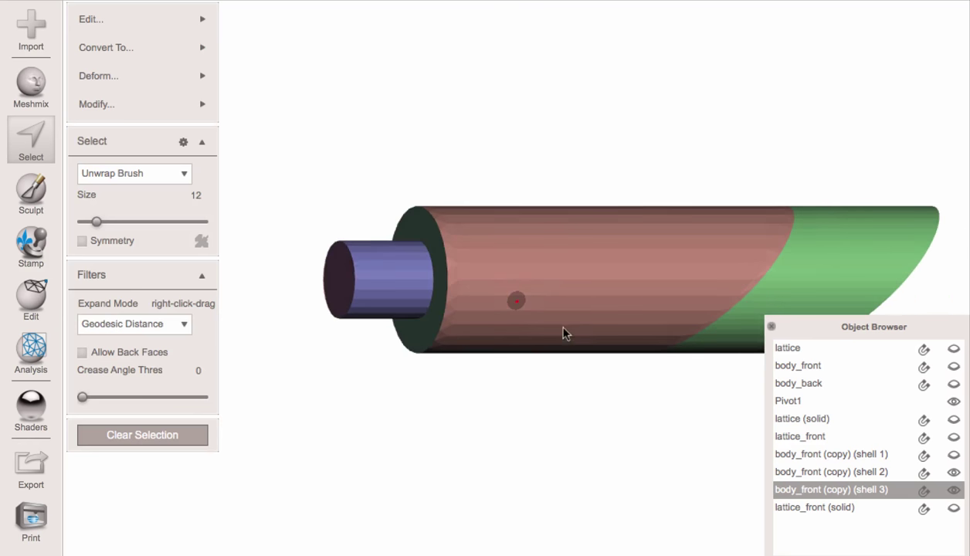
pyautogui.moveTo(357, 270); pyautogui.dragTo(328, 289, button='right')
pyautogui.press('Escape')
# Step: Lengthen the narrow cylinder of shell 3 by moving its flat end face outward along the world axis
pyautogui.press('s')
pyautogui.doubleClick(369, 302)
pyautogui.press('t')
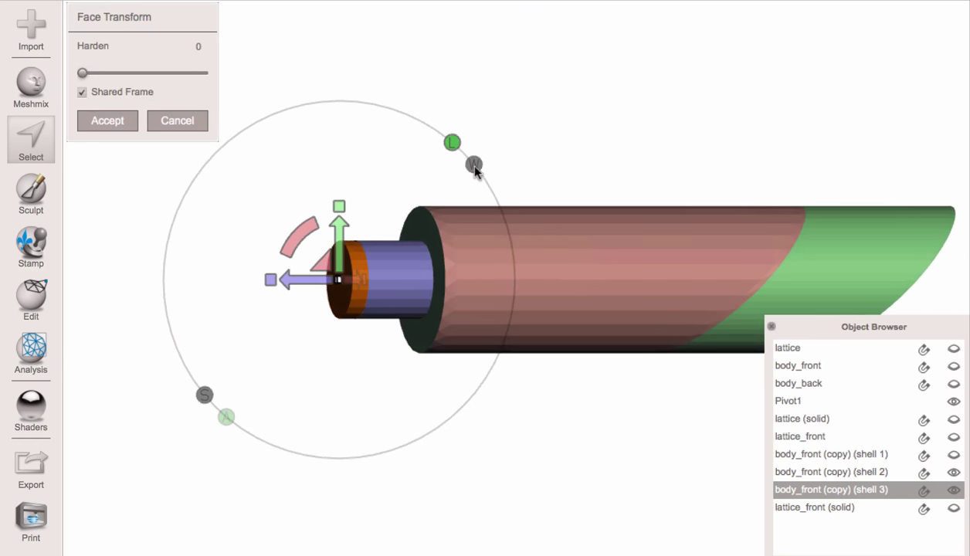
pyautogui.click(475, 167)
pyautogui.moveTo(378, 275); pyautogui.dragTo(309, 276)
pyautogui.press('a')
pyautogui.moveTo(622, 289); pyautogui.dragTo(637, 267, button='right')
pyautogui.press('Escape')
pyautogui.scroll(-5, 636, 267)
pyautogui.moveTo(524, 238); pyautogui.dragTo(514, 298, button='middle')
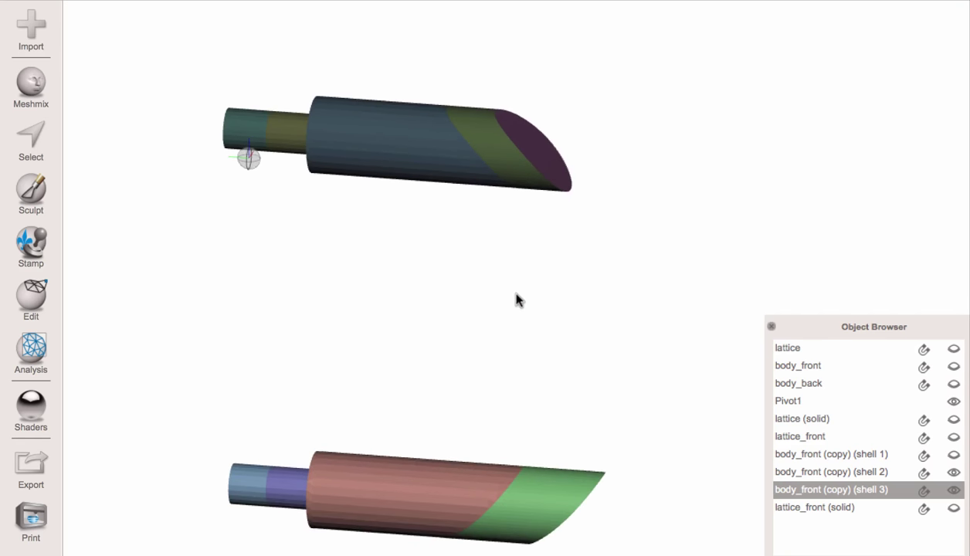
pyautogui.click(953, 418)
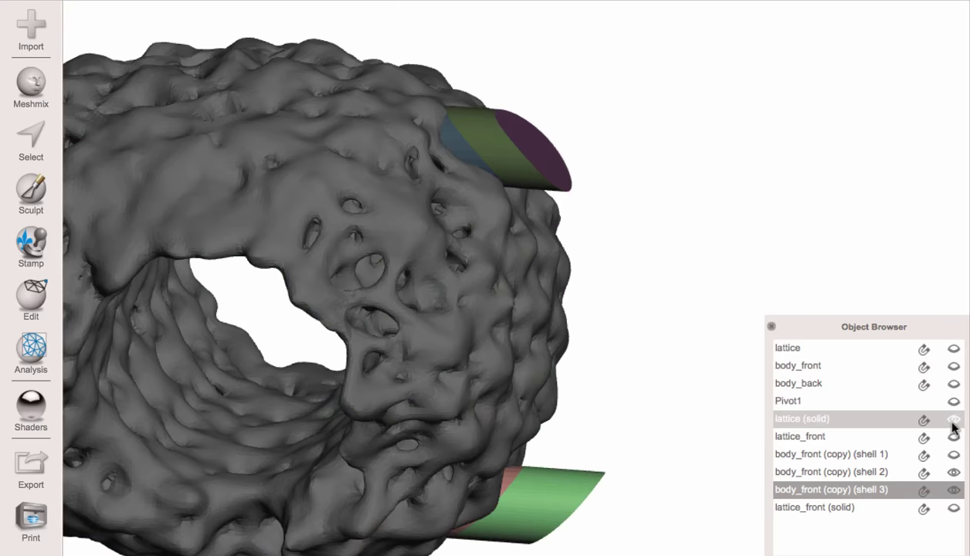
pyautogui.click(439, 269)
pyautogui.moveTo(439, 270); pyautogui.dragTo(454, 324, button='right')
pyautogui.moveTo(402, 309); pyautogui.dragTo(441, 310, button='middle')
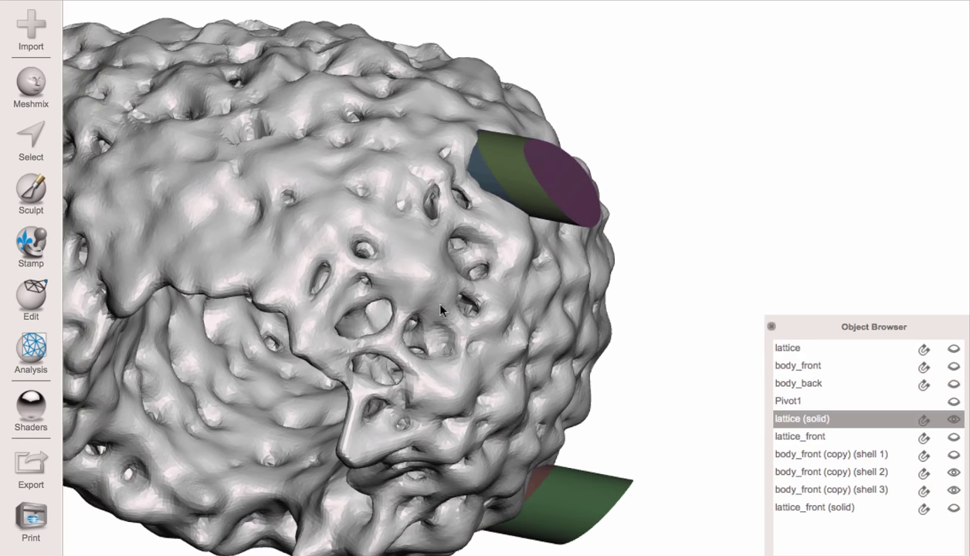
pyautogui.click(954, 421)
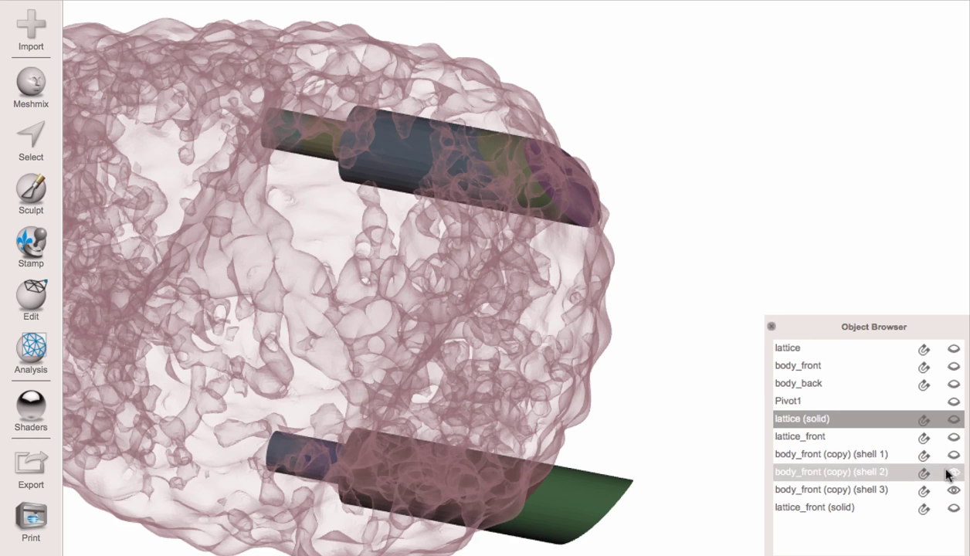
# Step: Show lattice_front (solid) and subtract body_front (copy) (shell 2) from it with a Boolean Difference
pyautogui.click(954, 508)
pyautogui.click(533, 293)
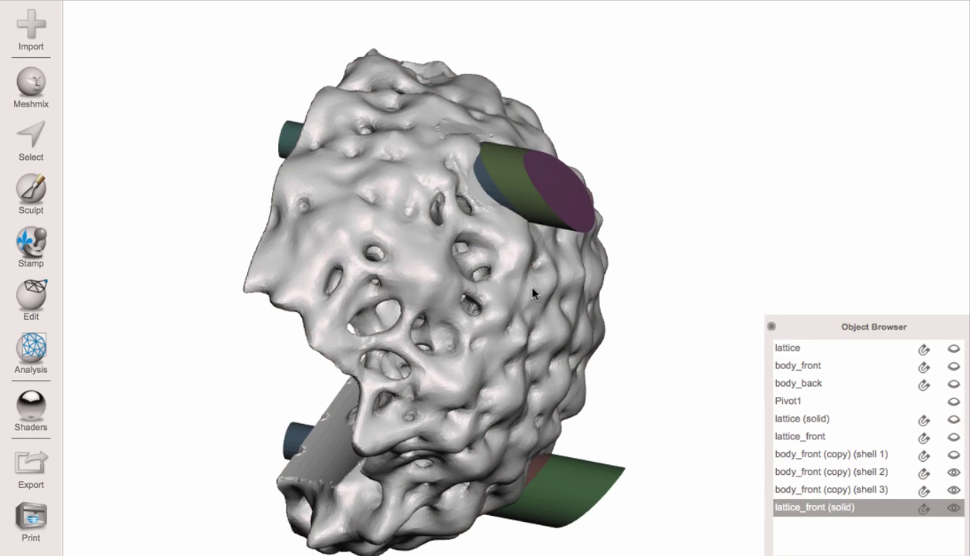
pyautogui.keyDown('shift'); pyautogui.click(517, 206); pyautogui.keyUp('shift')
pyautogui.moveTo(512, 208); pyautogui.dragTo(460, 199, button='right')
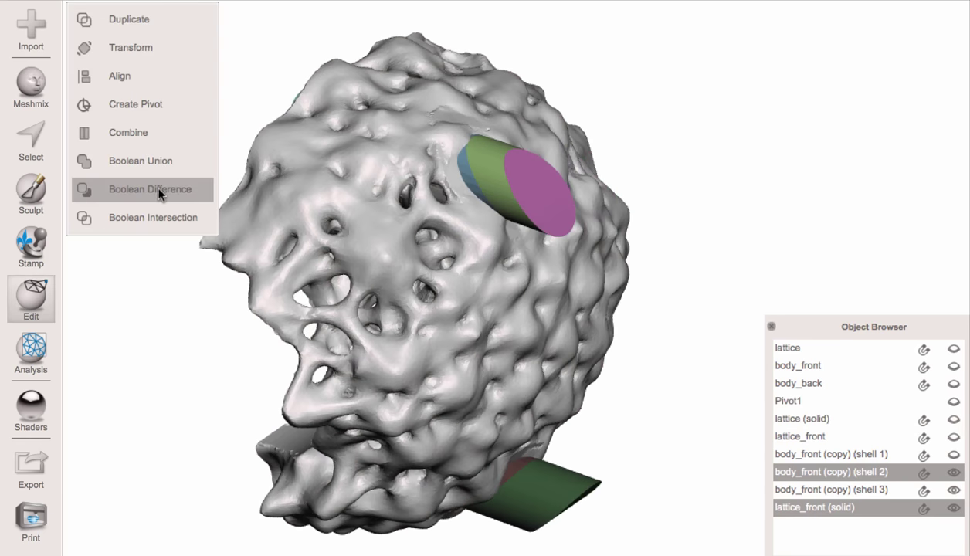
pyautogui.click(190, 188)
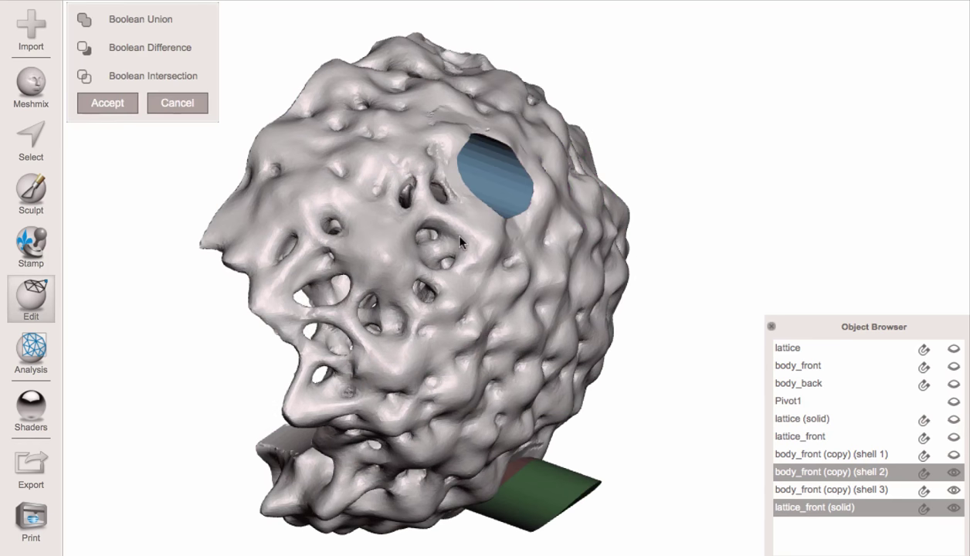
pyautogui.moveTo(450, 231); pyautogui.dragTo(627, 174, button='right')
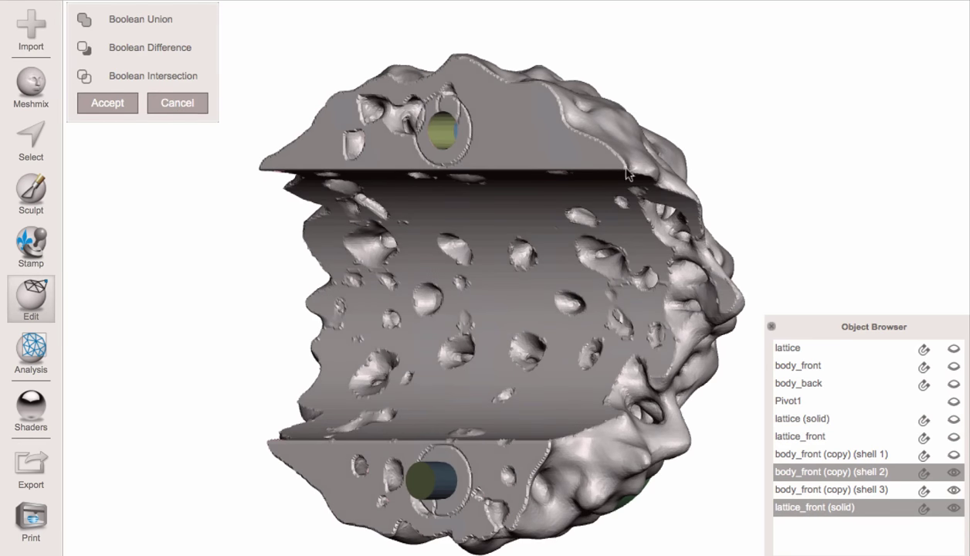
pyautogui.click(106, 110)
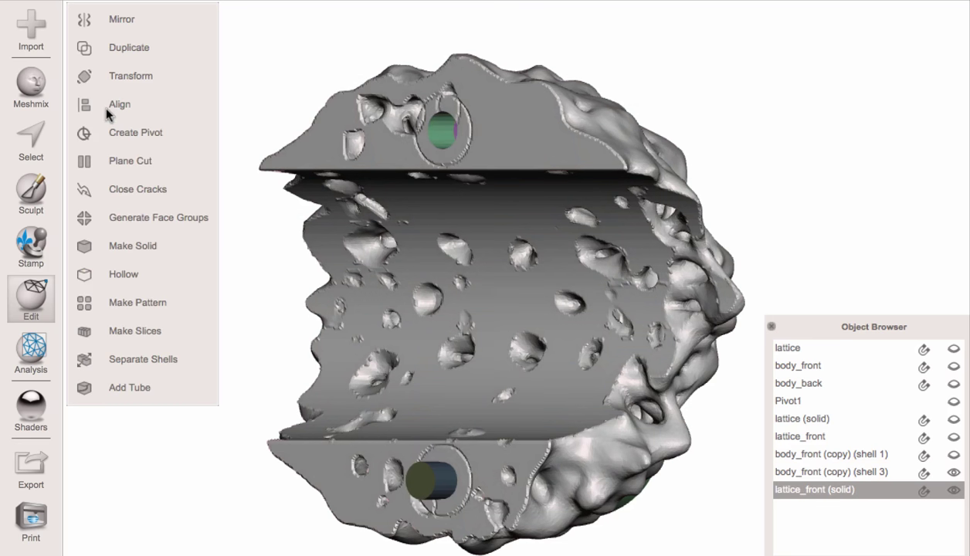
# Step: Subtract body_front (copy) (shell 3) from lattice_front (solid) with a Boolean Difference
pyautogui.keyDown('shift'); pyautogui.click(461, 477); pyautogui.keyUp('shift')
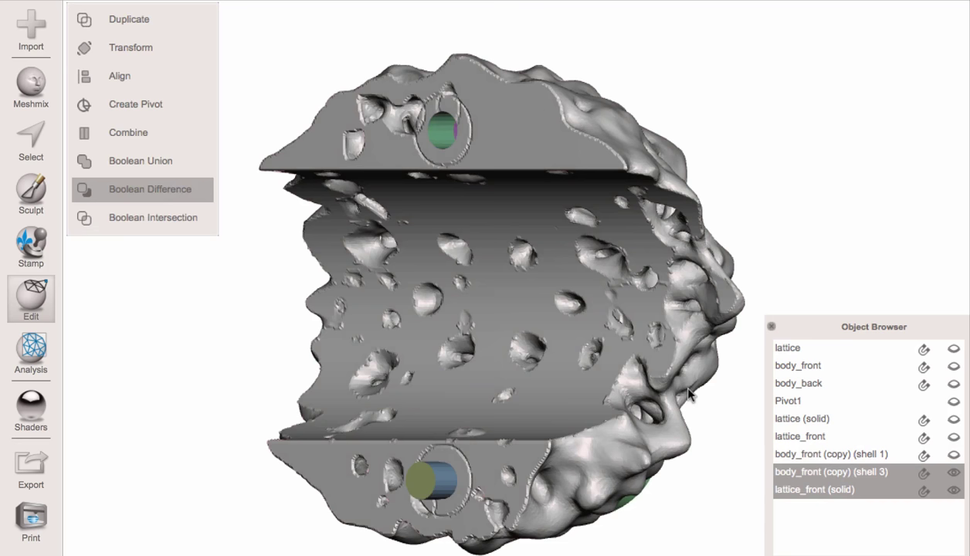
pyautogui.click(150, 189)
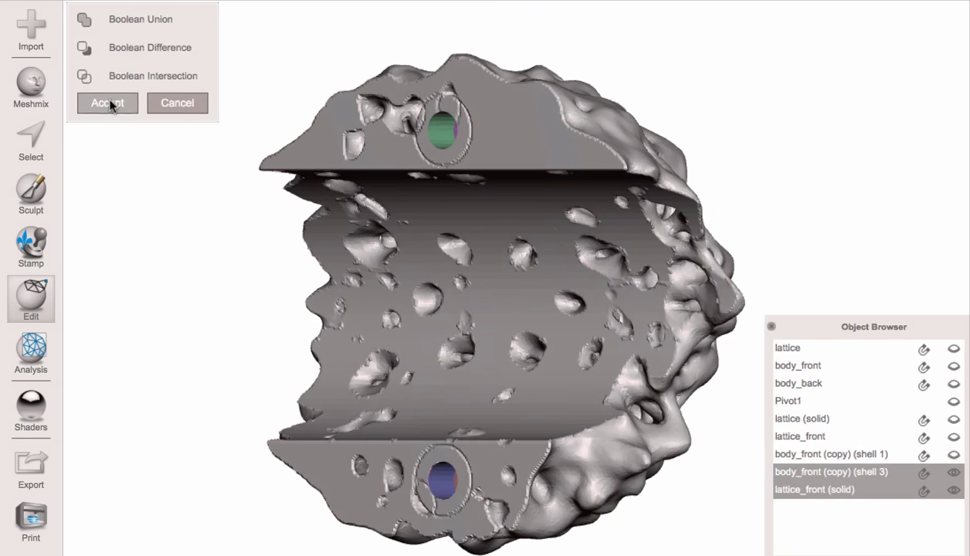
pyautogui.press('Return')
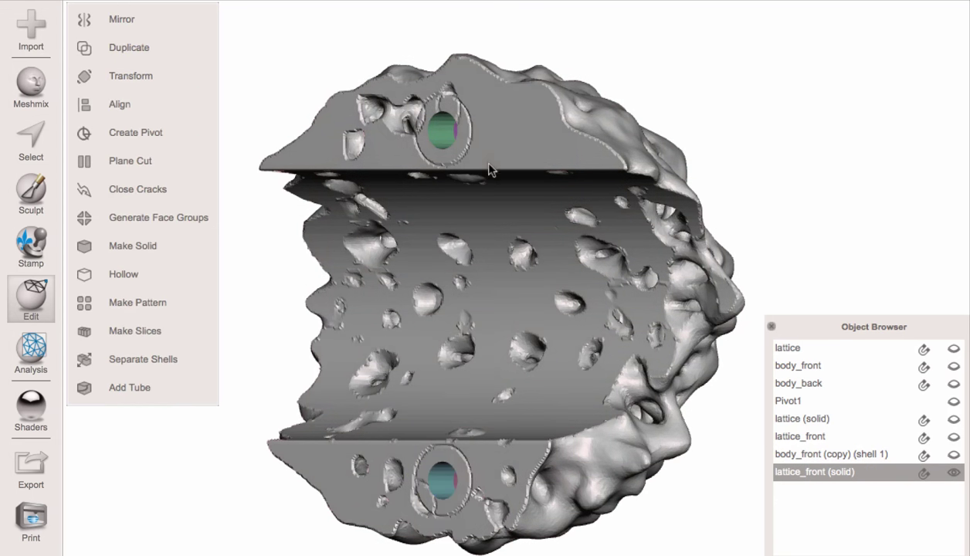
# Step: Show body_front (copy) (shell 1) together with lattice_front (solid) and select that shell
pyautogui.moveTo(466, 142); pyautogui.dragTo(437, 198, button='right')
pyautogui.scroll(2, 441, 191)
pyautogui.press('w')
pyautogui.press('w')
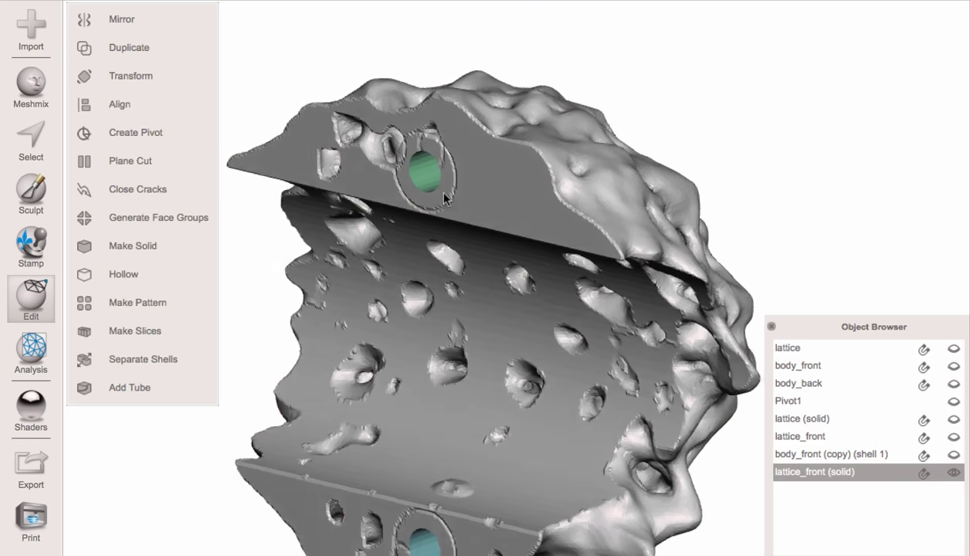
pyautogui.moveTo(522, 211); pyautogui.dragTo(581, 271, button='right')
pyautogui.click(955, 453)
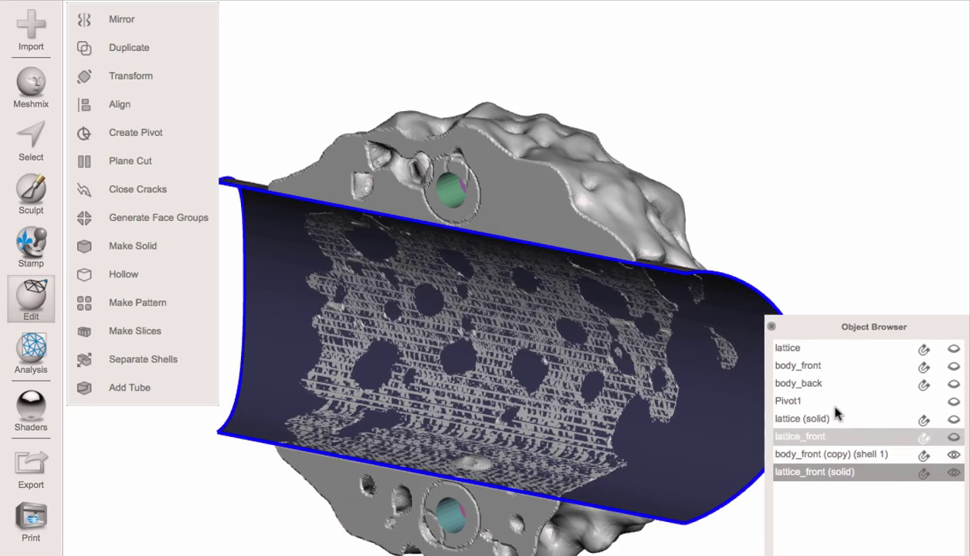
pyautogui.click(621, 421)
# Step: Set body_front (copy) (shell 1) as the target surface and make lattice_front (solid) the active object
pyautogui.scroll(3, 467, 383)
pyautogui.moveTo(467, 383); pyautogui.dragTo(468, 364, button='middle')
pyautogui.moveTo(469, 369); pyautogui.dragTo(430, 388, button='right')
pyautogui.moveTo(509, 471); pyautogui.dragTo(565, 284, button='right')
pyautogui.moveTo(548, 222); pyautogui.dragTo(663, 268, button='right')
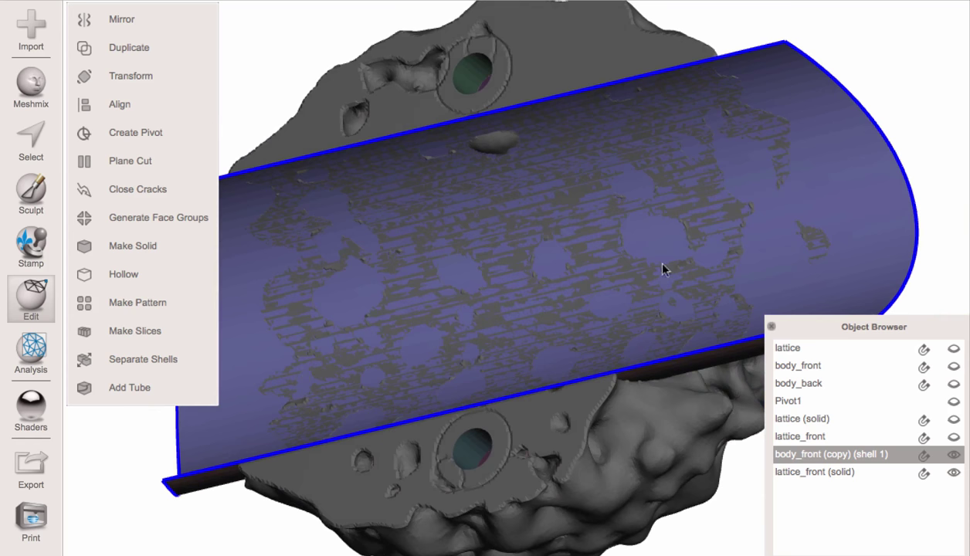
pyautogui.click(925, 457)
pyautogui.click(652, 145)
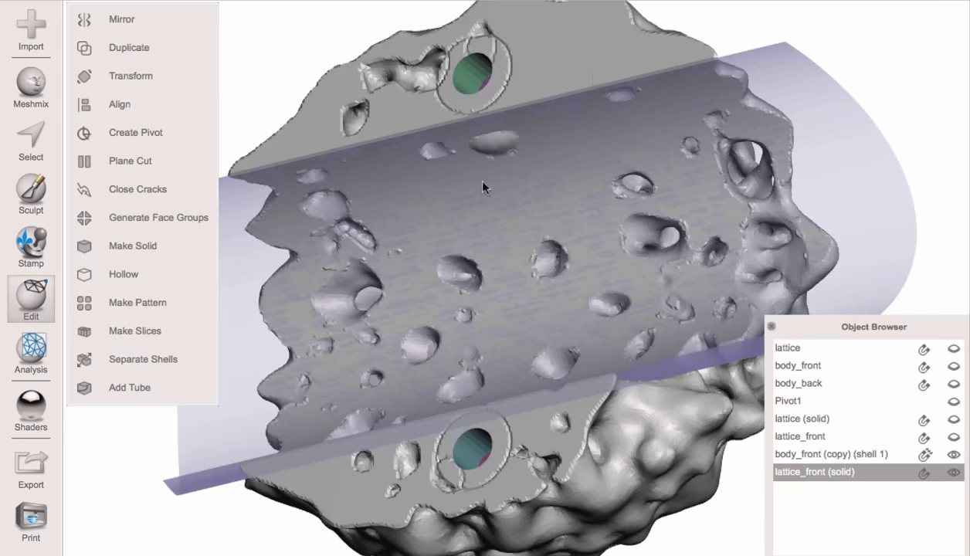
pyautogui.moveTo(485, 186); pyautogui.dragTo(533, 253, button='right')
pyautogui.scroll(3, 602, 247)
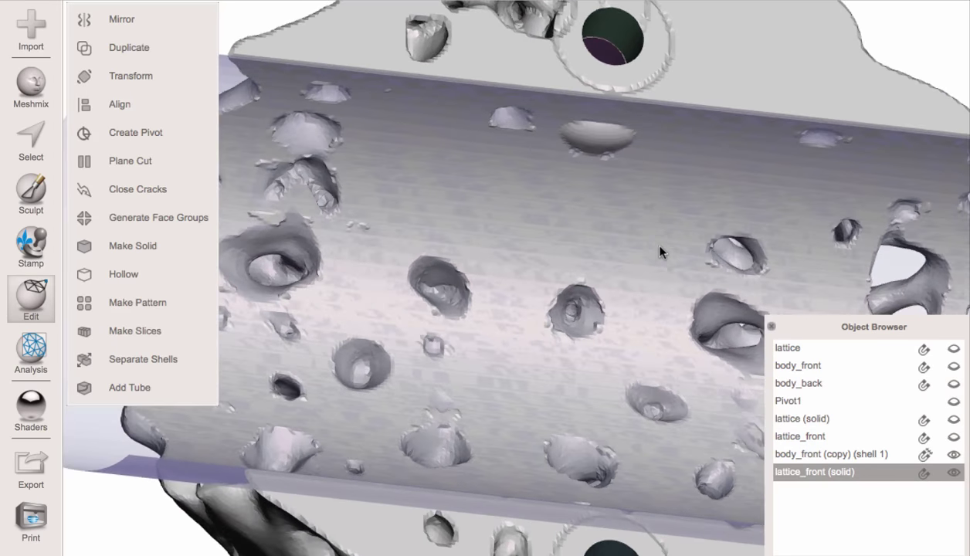
pyautogui.moveTo(661, 249); pyautogui.dragTo(601, 307, button='middle')
pyautogui.moveTo(601, 307); pyautogui.dragTo(572, 253, button='right')
pyautogui.moveTo(572, 253); pyautogui.dragTo(537, 329, button='middle')
pyautogui.scroll(3, 532, 324)
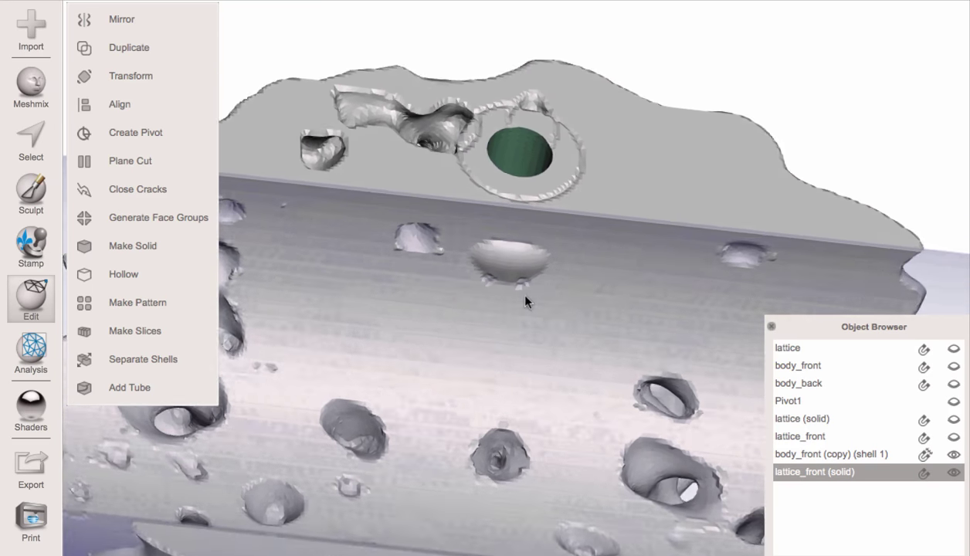
pyautogui.press('s')
pyautogui.scroll(5, 483, 257)
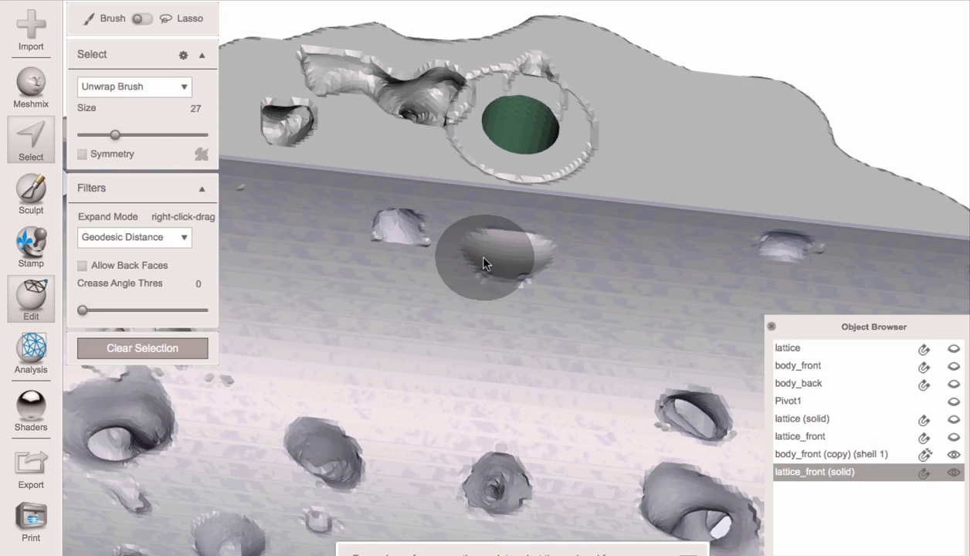
pyautogui.moveTo(483, 257)
pyautogui.mouseDown()
pyautogui.moveTo(522, 262)
pyautogui.moveTo(501, 261)
pyautogui.mouseUp()
pyautogui.moveTo(545, 273)
pyautogui.mouseDown(button='right')
pyautogui.moveTo(521, 270)
pyautogui.moveTo(608, 288)
pyautogui.mouseUp(button='right')
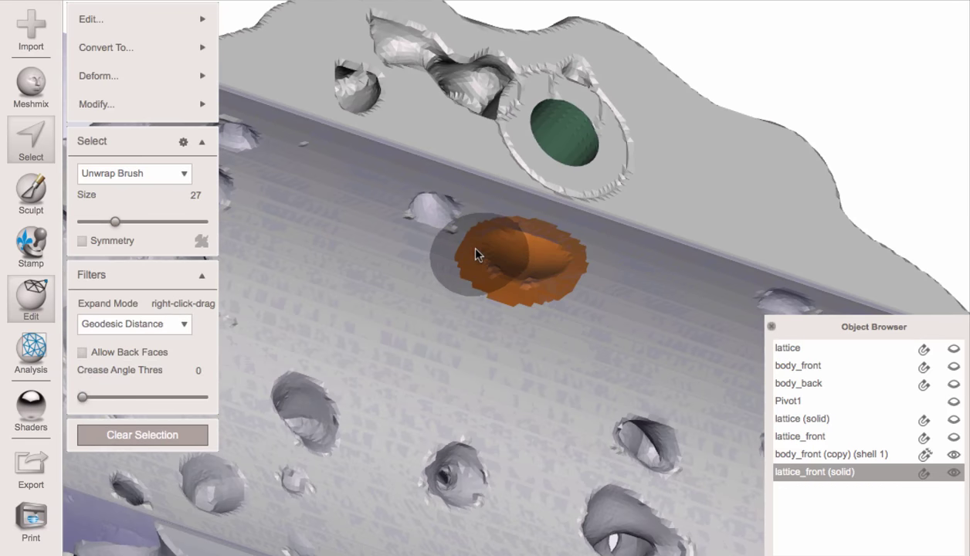
pyautogui.moveTo(474, 249); pyautogui.dragTo(423, 184, button='right')
pyautogui.moveTo(419, 261); pyautogui.dragTo(410, 232, button='right')
pyautogui.moveTo(410, 237); pyautogui.dragTo(390, 242)
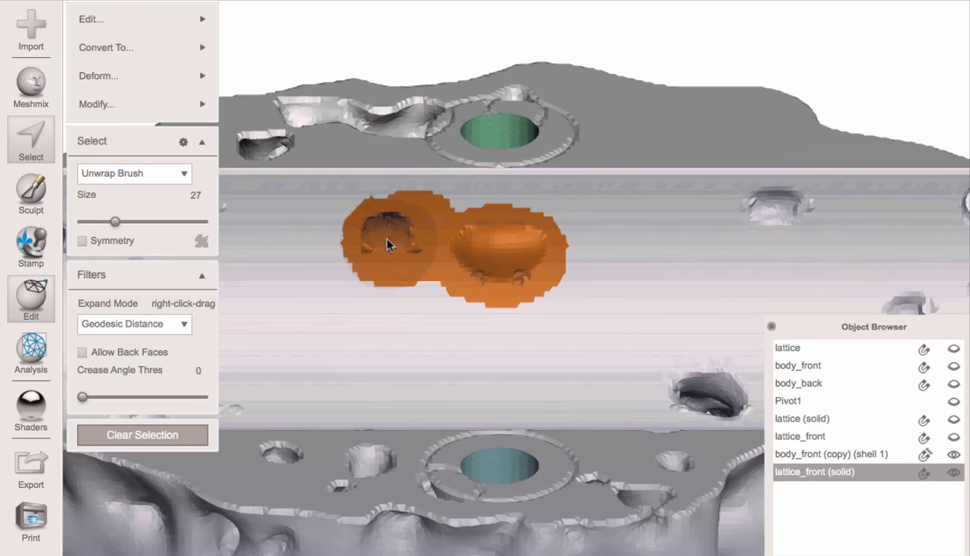
pyautogui.moveTo(390, 242)
pyautogui.mouseDown(button='middle')
pyautogui.moveTo(336, 288)
pyautogui.moveTo(229, 296)
pyautogui.moveTo(400, 305)
pyautogui.mouseUp(button='middle')
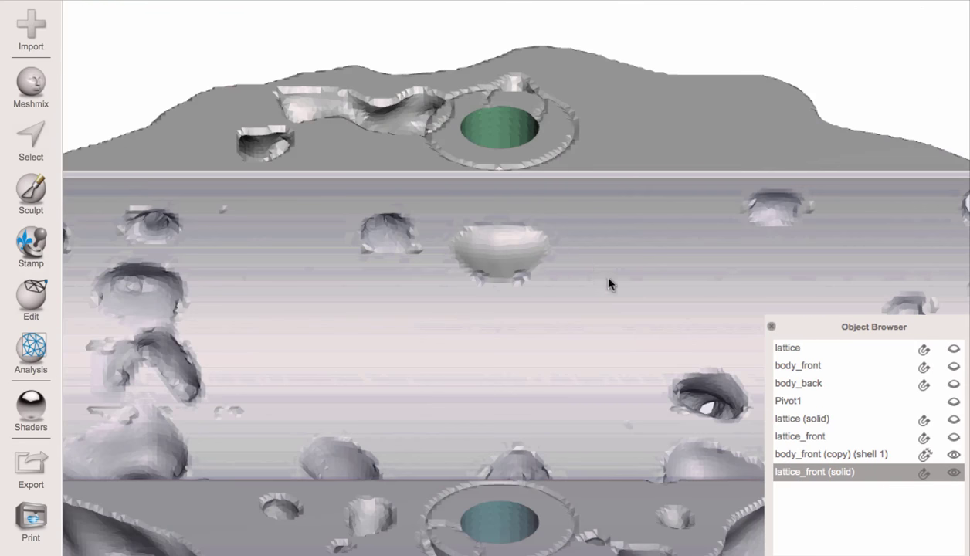
# Step: Select the small isolated cavity near the straight edge of the curved inner wall with a size 19 brush and apply Attract To Target
pyautogui.scroll(-3, 815, 221)
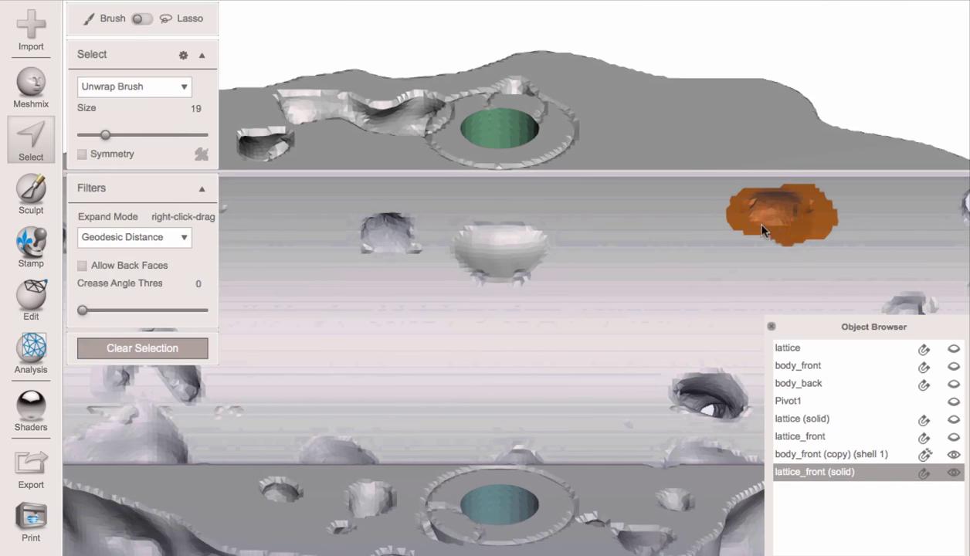
pyautogui.moveTo(162, 19)
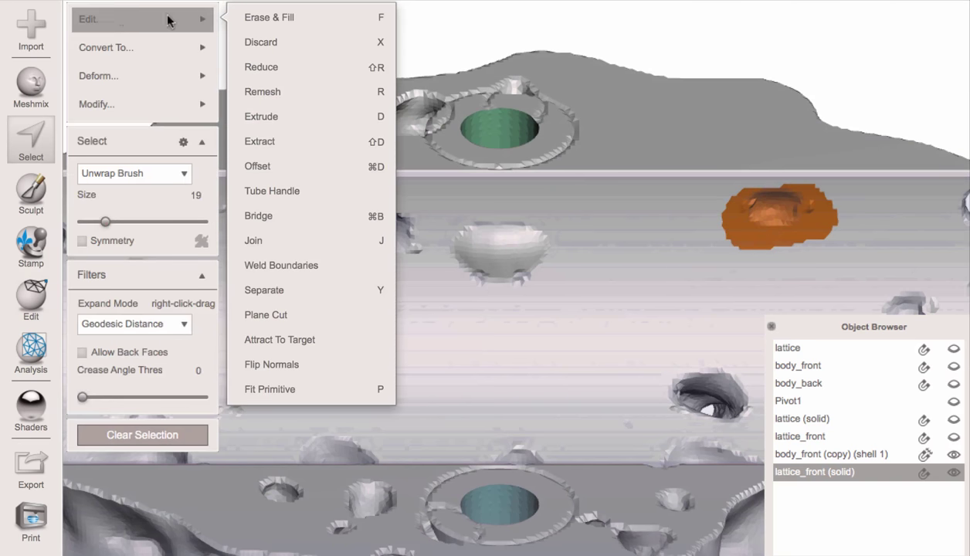
pyautogui.click(299, 339)
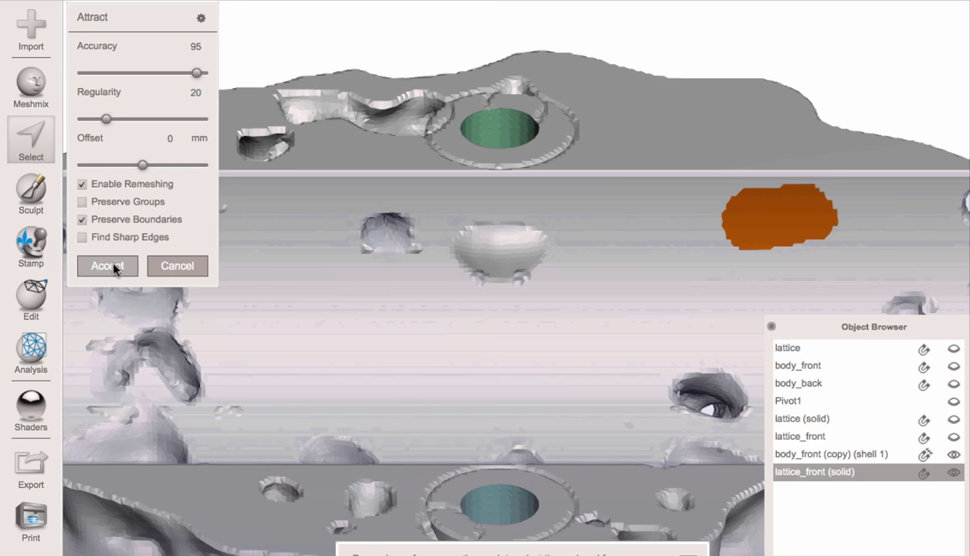
pyautogui.click(112, 271)
pyautogui.press('Escape')
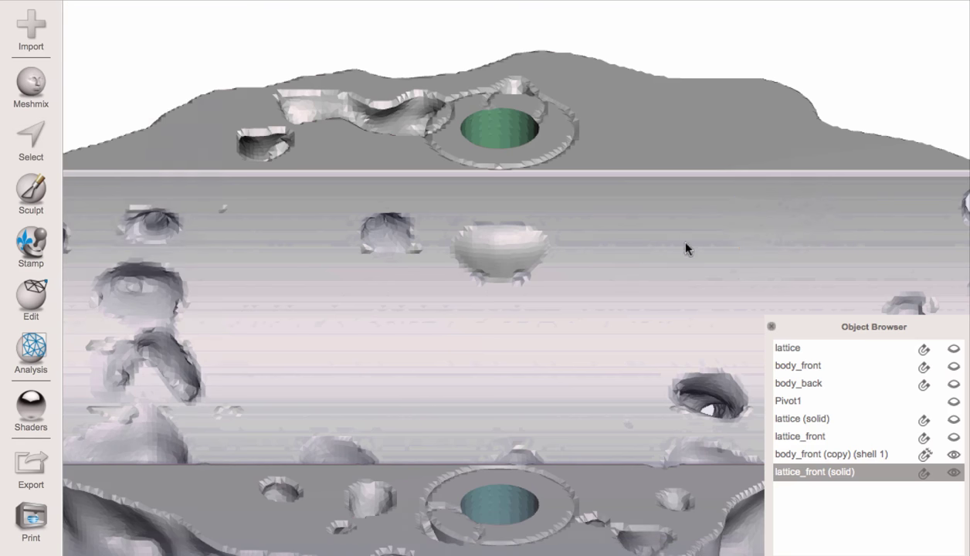
# Step: Sculpt the bowl-shaped cavity below the green hole toward the target with the Attract brush, and raise the brush strength to 89
pyautogui.moveTo(687, 244); pyautogui.dragTo(551, 315, button='right')
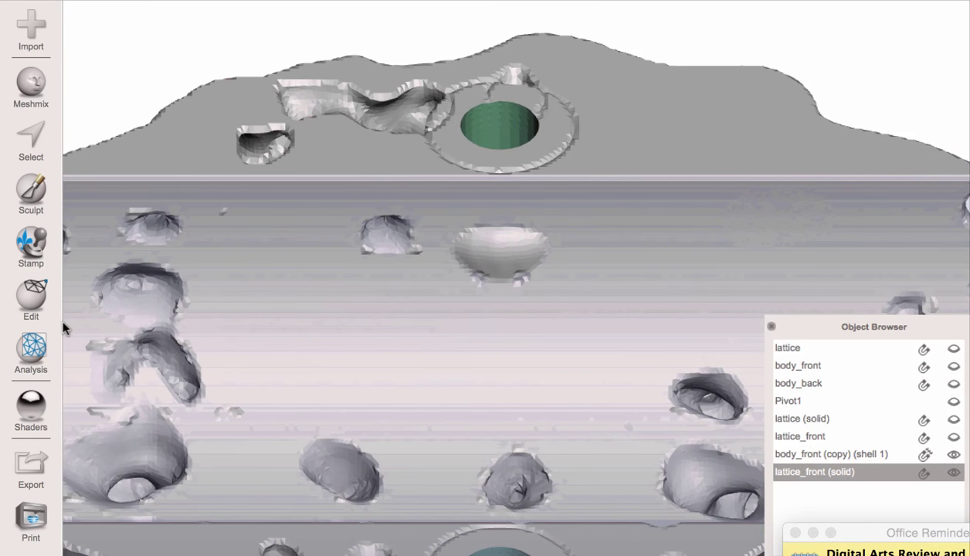
pyautogui.click(31, 191)
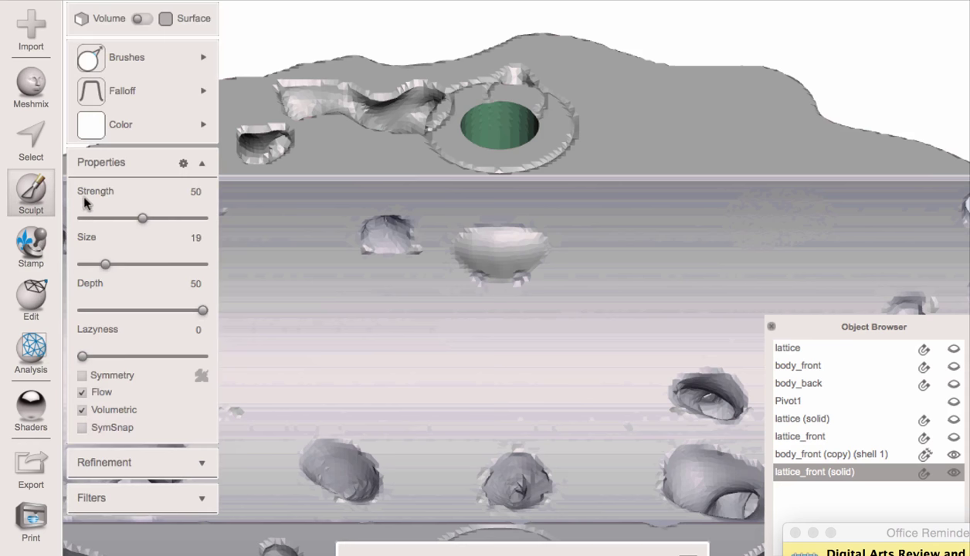
pyautogui.click(108, 58)
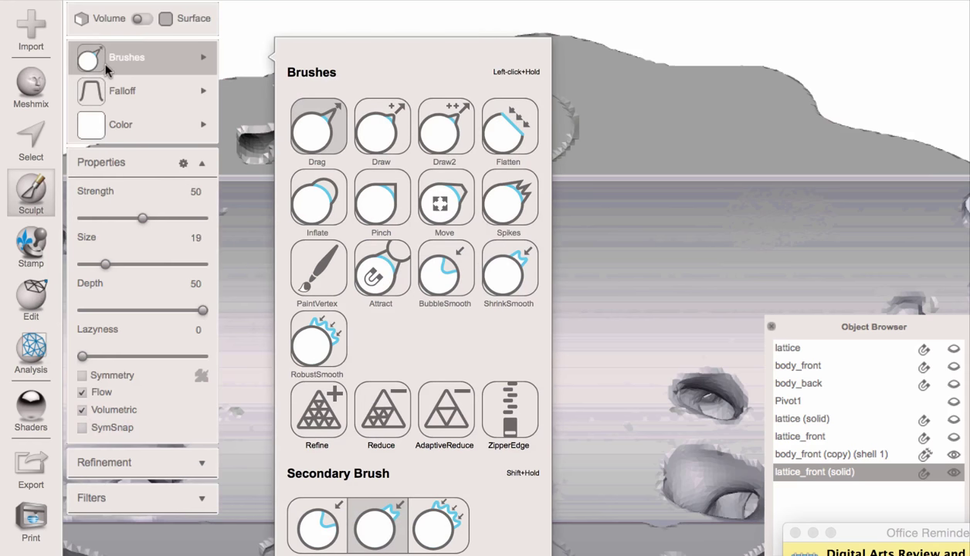
pyautogui.click(380, 268)
pyautogui.moveTo(502, 325); pyautogui.dragTo(496, 285, button='right')
pyautogui.moveTo(495, 284)
pyautogui.mouseDown()
pyautogui.moveTo(501, 245)
pyautogui.moveTo(461, 251)
pyautogui.moveTo(451, 276)
pyautogui.mouseUp()
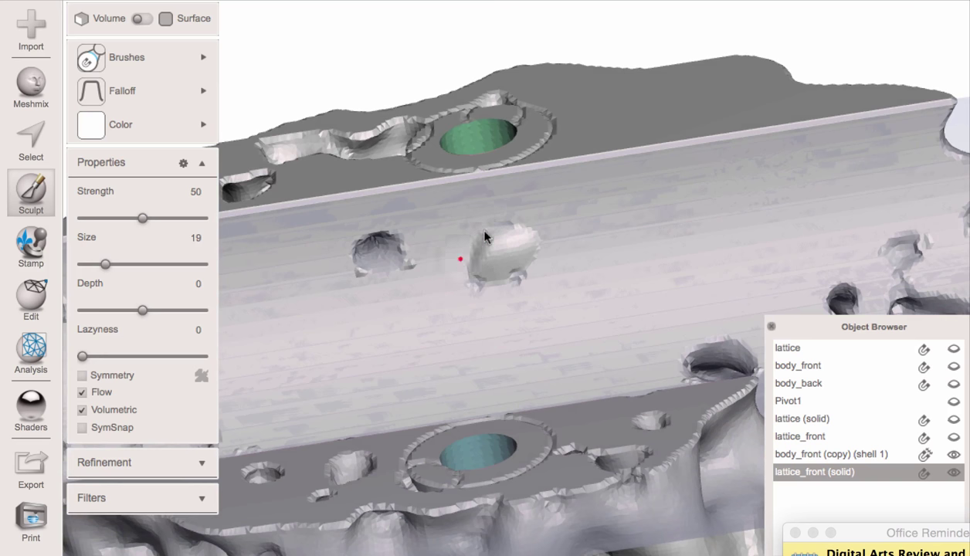
pyautogui.moveTo(484, 231)
pyautogui.mouseDown()
pyautogui.moveTo(499, 234)
pyautogui.moveTo(485, 262)
pyautogui.mouseUp()
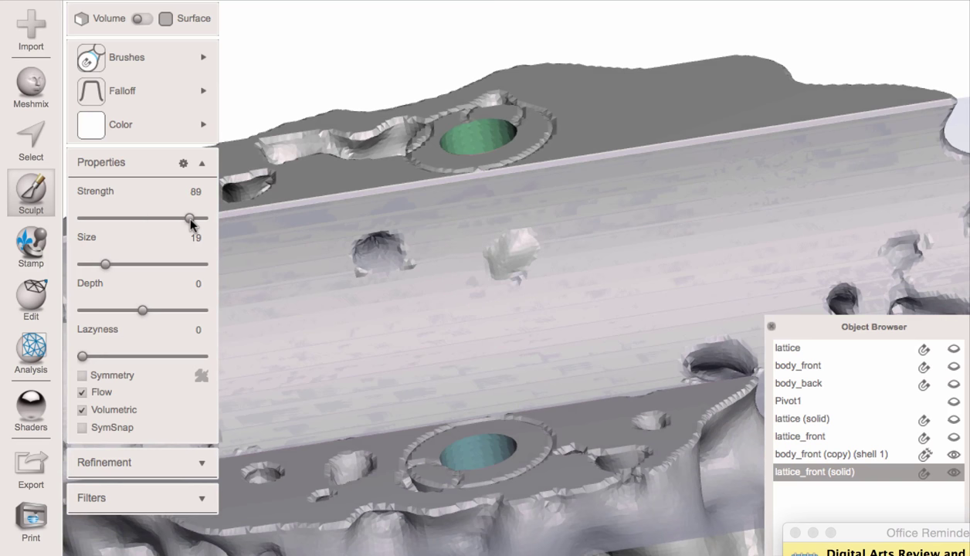
# Step: Flatten the rest of the bowl-shaped cavity and reduce the neighbouring cavities on the inner wall with the Attract brush
pyautogui.press('w')
pyautogui.press('w')
pyautogui.moveTo(435, 285); pyautogui.dragTo(422, 268, button='right')
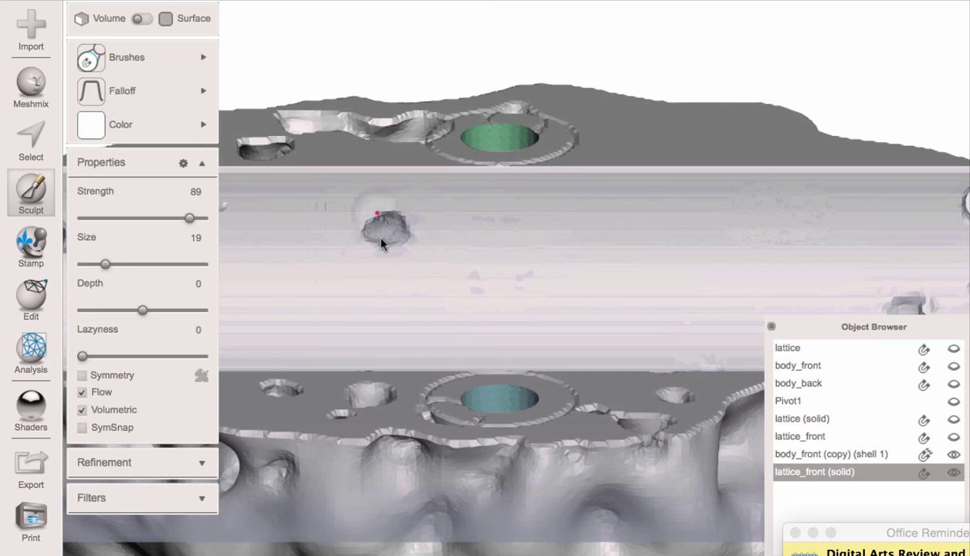
pyautogui.press('c')
pyautogui.moveTo(346, 315)
pyautogui.mouseDown(button='right')
pyautogui.moveTo(346, 323)
pyautogui.moveTo(343, 306)
pyautogui.mouseUp(button='right')
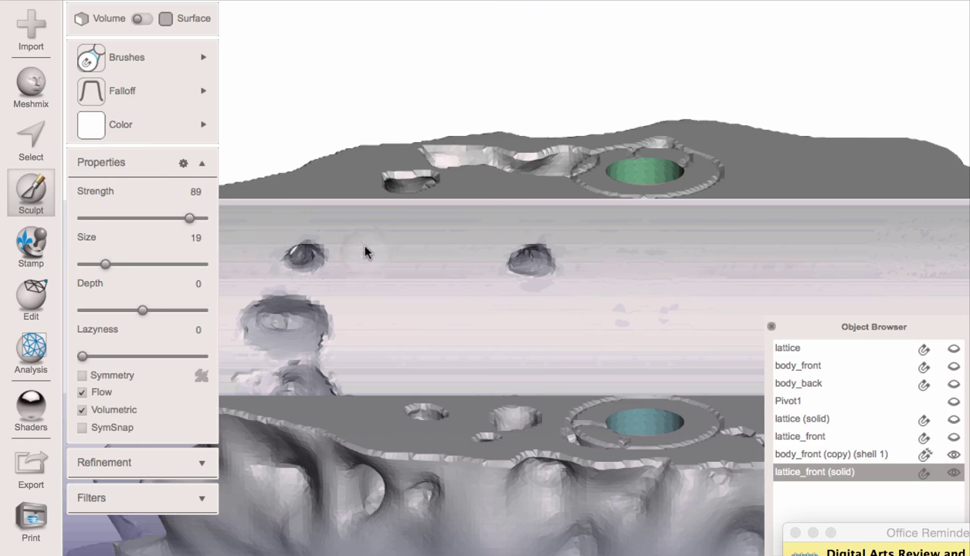
pyautogui.moveTo(381, 288)
pyautogui.mouseDown(button='right')
pyautogui.moveTo(485, 363)
pyautogui.moveTo(474, 347)
pyautogui.moveTo(468, 378)
pyautogui.mouseUp(button='right')
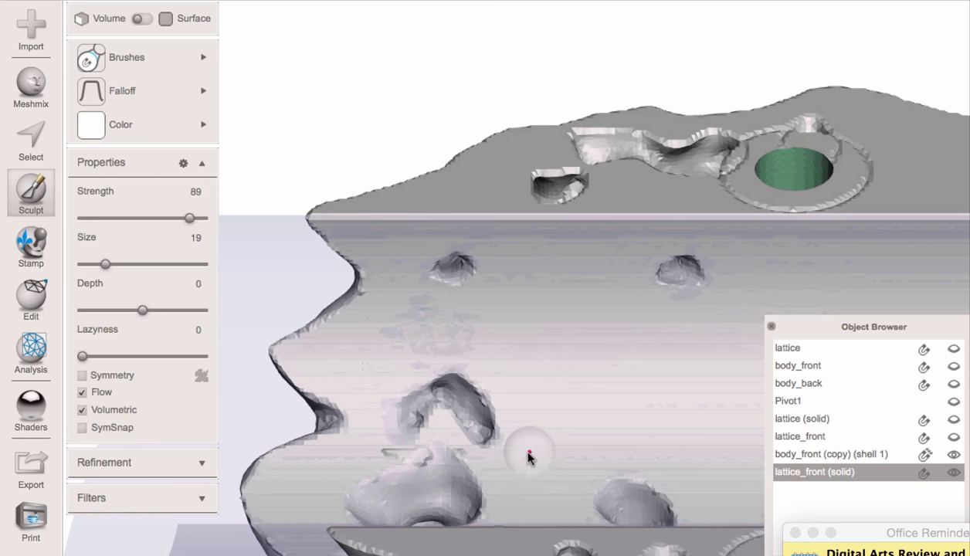
# Step: Flatten the small cavities below the bowl-shaped cavity on the inner wall with the Attract brush at size 21
pyautogui.moveTo(544, 447)
pyautogui.mouseDown(button='right')
pyautogui.moveTo(502, 427)
pyautogui.moveTo(522, 392)
pyautogui.moveTo(550, 380)
pyautogui.mouseUp(button='right')
pyautogui.moveTo(649, 166)
pyautogui.mouseDown(button='right')
pyautogui.moveTo(602, 173)
pyautogui.moveTo(557, 279)
pyautogui.mouseUp(button='right')
pyautogui.moveTo(417, 359)
pyautogui.mouseDown()
pyautogui.moveTo(400, 368)
pyautogui.moveTo(422, 372)
pyautogui.moveTo(433, 347)
pyautogui.moveTo(512, 405)
pyautogui.mouseUp()
pyautogui.moveTo(444, 413); pyautogui.dragTo(405, 488, button='right')
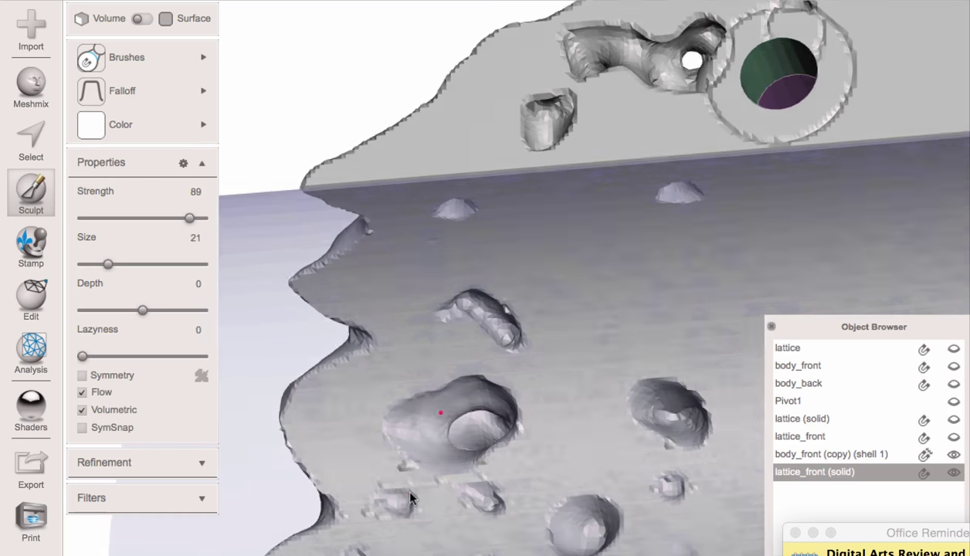
pyautogui.moveTo(355, 523)
pyautogui.mouseDown()
pyautogui.moveTo(389, 465)
pyautogui.moveTo(402, 515)
pyautogui.moveTo(454, 517)
pyautogui.mouseUp()
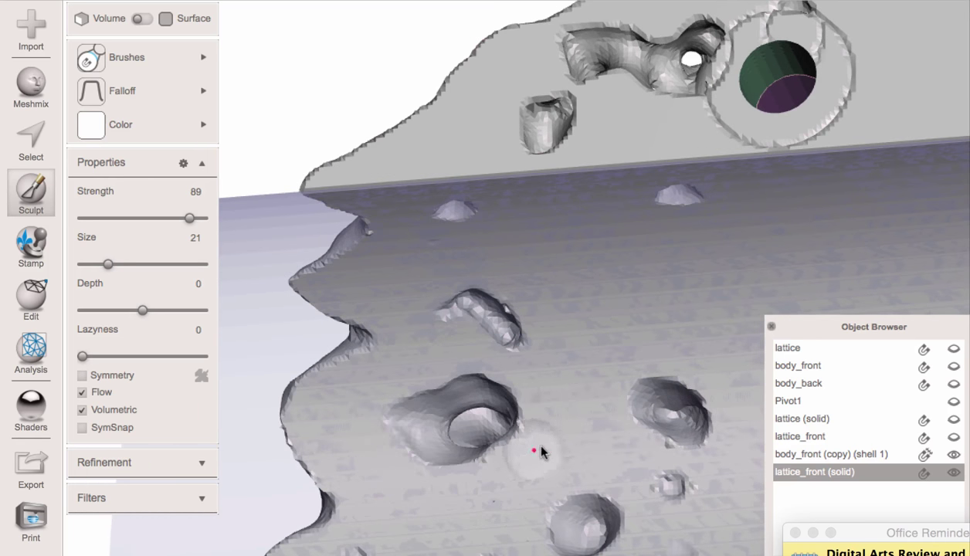
pyautogui.moveTo(519, 423); pyautogui.dragTo(622, 502, button='right')
pyautogui.moveTo(622, 500)
pyautogui.mouseDown()
pyautogui.moveTo(665, 504)
pyautogui.moveTo(644, 450)
pyautogui.mouseUp()
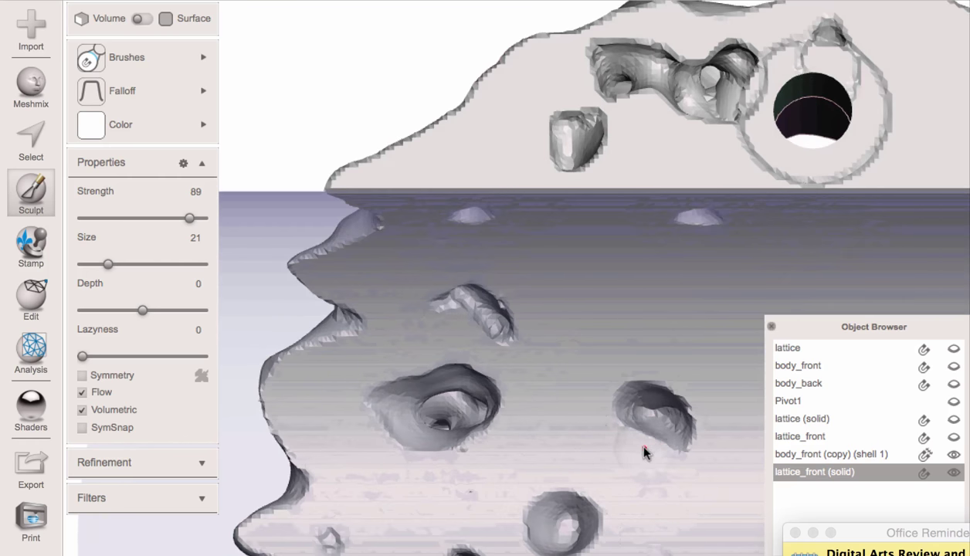
# Step: Smooth the remaining rough spots between the larger cavities further down the inner wall and finish sculpting
pyautogui.press('c')
pyautogui.moveTo(543, 466); pyautogui.dragTo(459, 421, button='right')
pyautogui.moveTo(264, 424); pyautogui.dragTo(277, 427)
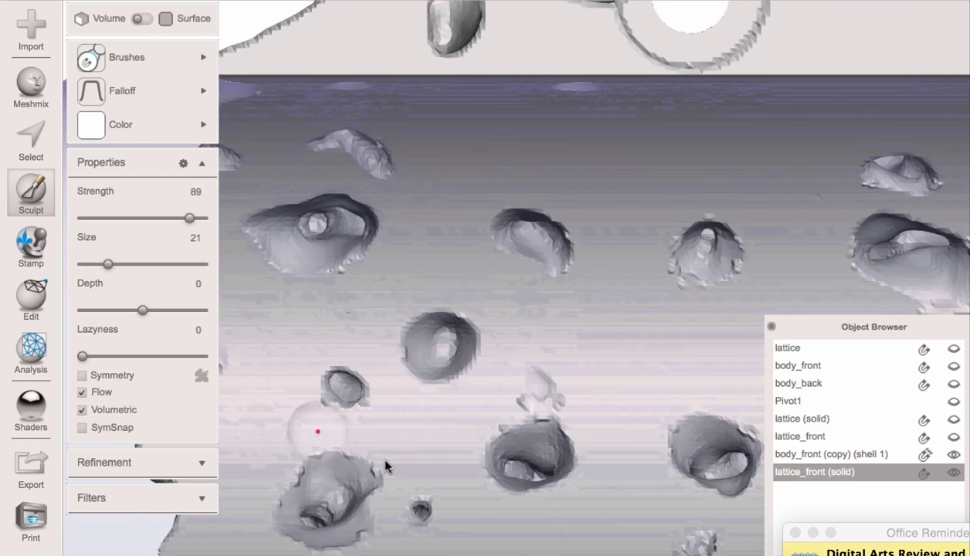
pyautogui.moveTo(541, 404); pyautogui.dragTo(512, 411)
pyautogui.moveTo(512, 413); pyautogui.dragTo(606, 388, button='right')
pyautogui.press('Escape')
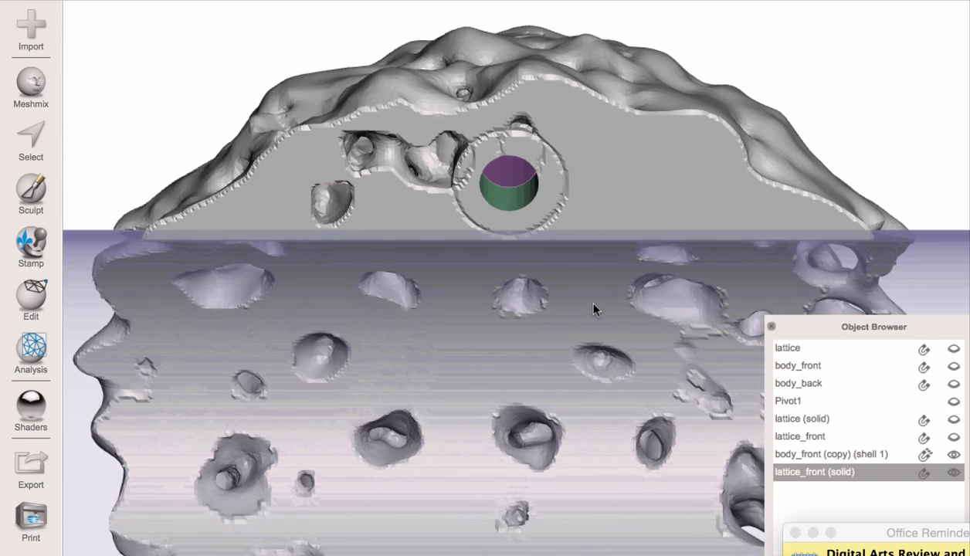
# Step: Make body_front visible and active, and hide body_front (copy) (shell 1)
pyautogui.moveTo(595, 307)
pyautogui.mouseDown(button='right')
pyautogui.moveTo(459, 271)
pyautogui.moveTo(413, 126)
pyautogui.moveTo(493, 115)
pyautogui.moveTo(523, 126)
pyautogui.mouseUp(button='right')
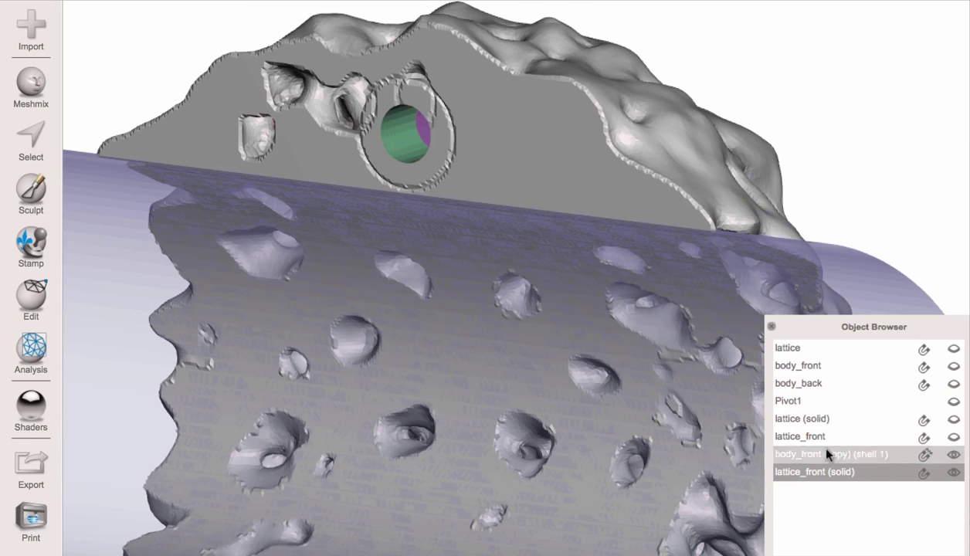
pyautogui.click(803, 437)
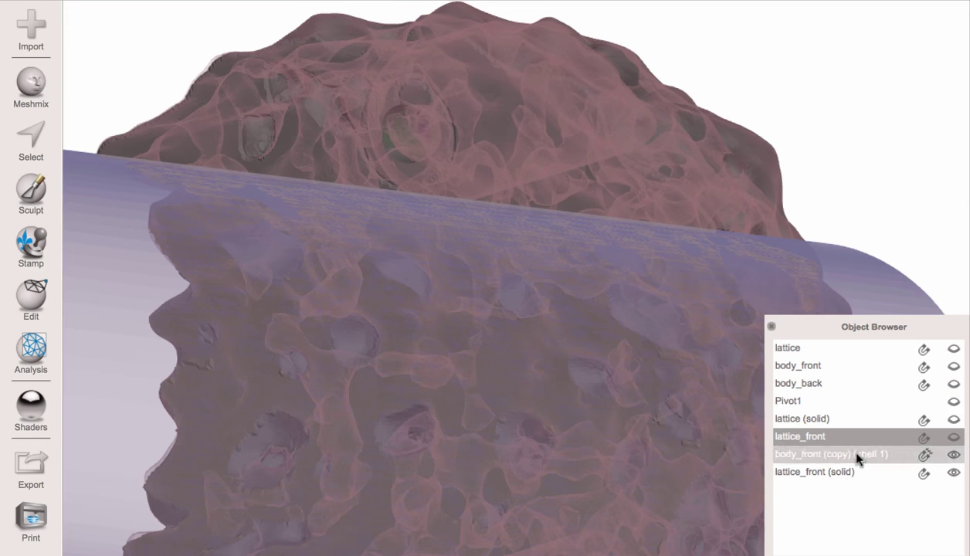
pyautogui.click(800, 366)
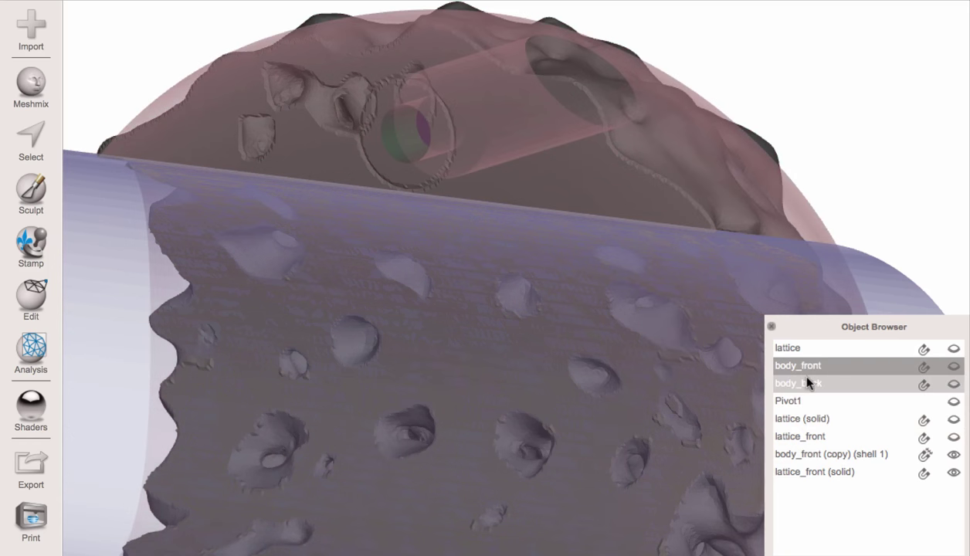
pyautogui.click(953, 368)
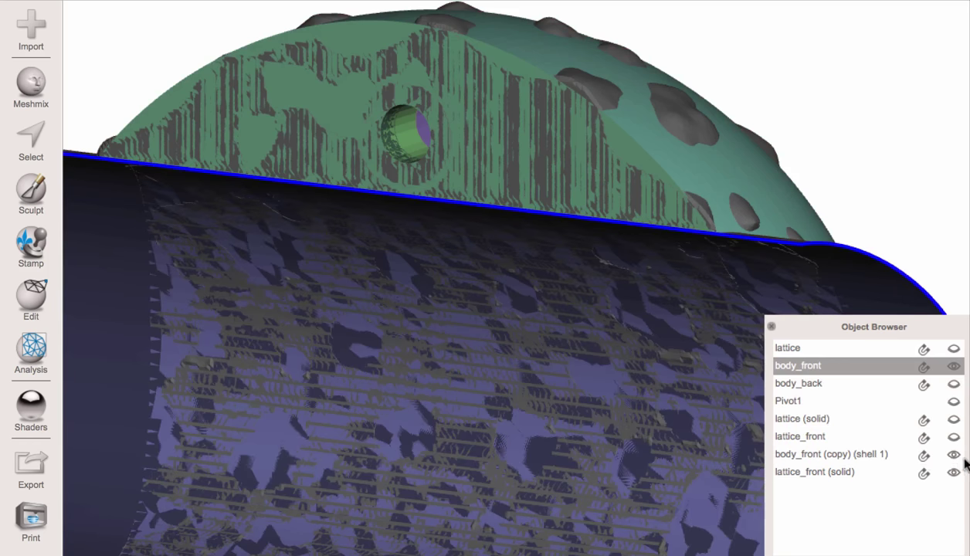
pyautogui.click(953, 454)
# Step: Set body_front as the target surface and make lattice_front (solid) the active object
pyautogui.moveTo(569, 195); pyautogui.dragTo(539, 247, button='right')
pyautogui.moveTo(593, 222); pyautogui.dragTo(553, 198, button='right')
pyautogui.click(925, 370)
pyautogui.click(554, 207)
pyautogui.moveTo(553, 198); pyautogui.dragTo(564, 238, button='middle')
pyautogui.moveTo(564, 238); pyautogui.dragTo(487, 250, button='right')
# Step: Brush-select a band along the jagged outer edge and the lower straight edge of the flat face, with brush size 18
pyautogui.press('s')
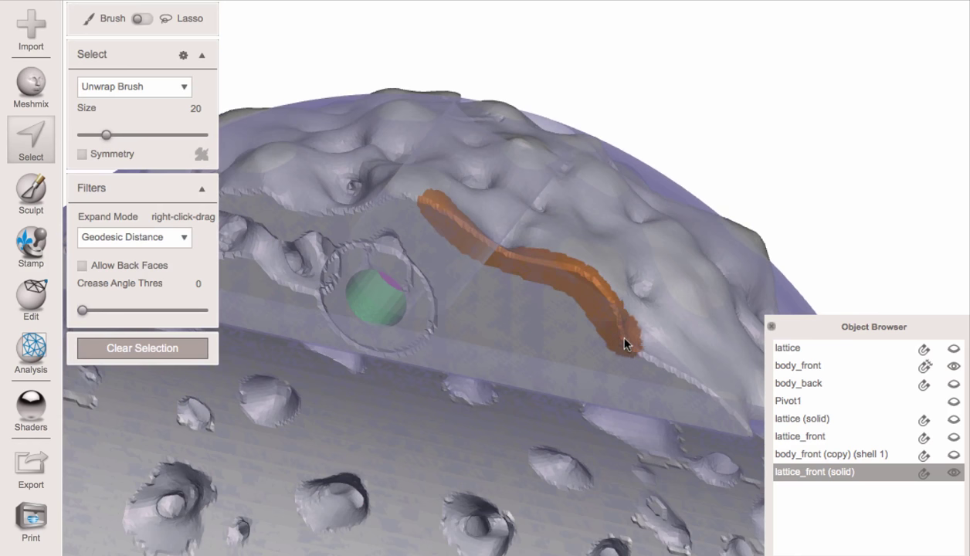
pyautogui.moveTo(624, 345); pyautogui.dragTo(630, 351)
pyautogui.moveTo(630, 350)
pyautogui.mouseDown(button='right')
pyautogui.moveTo(530, 247)
pyautogui.moveTo(552, 291)
pyautogui.mouseUp(button='right')
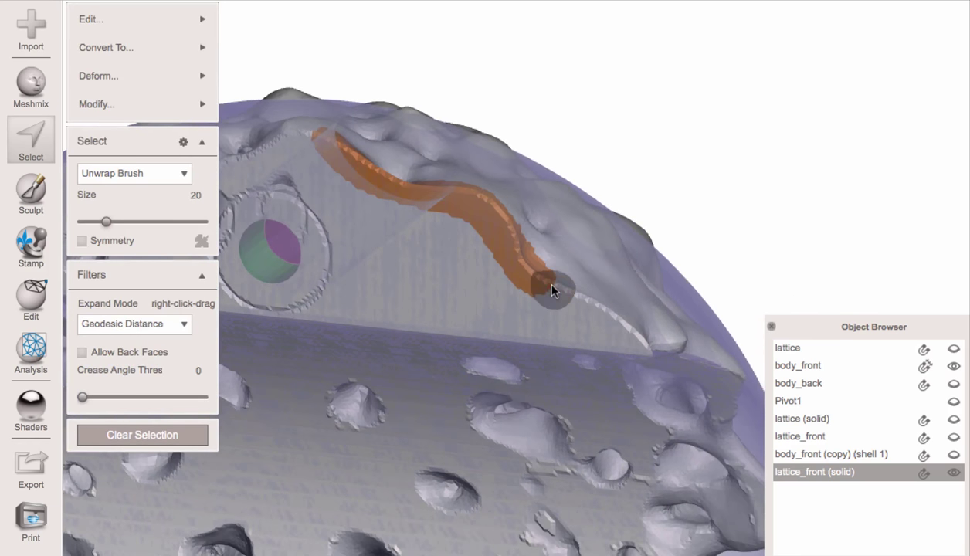
pyautogui.moveTo(610, 323); pyautogui.dragTo(515, 301, button='right')
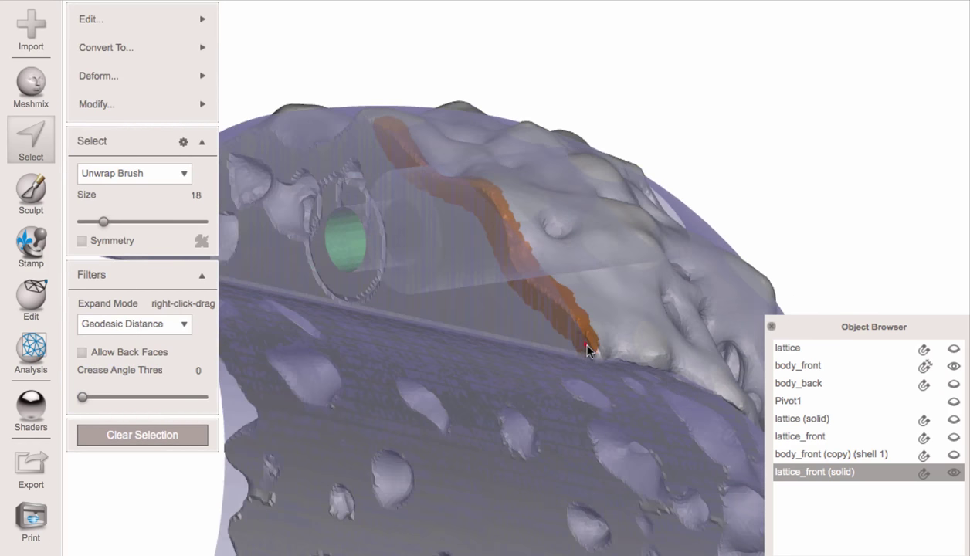
pyautogui.moveTo(584, 345); pyautogui.dragTo(622, 278, button='right')
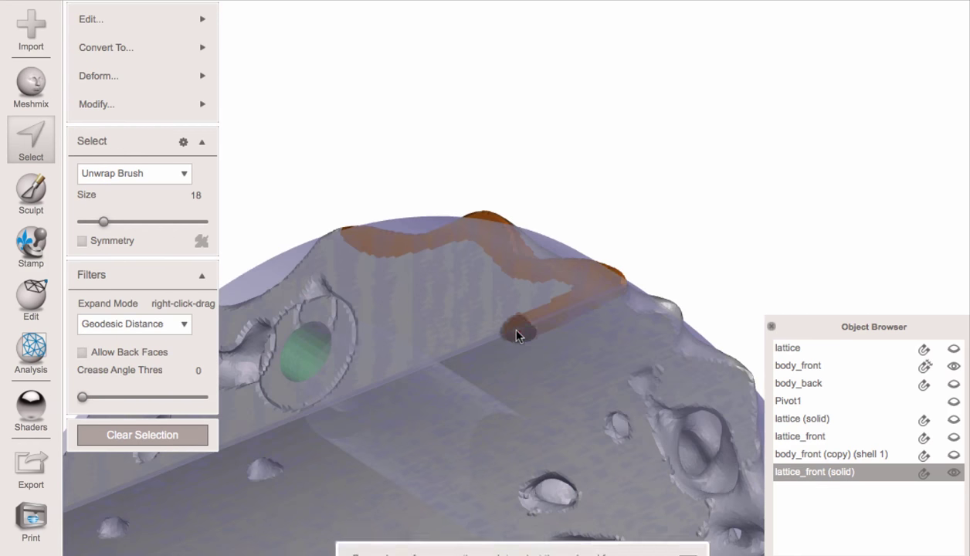
pyautogui.moveTo(519, 332); pyautogui.dragTo(509, 352, button='right')
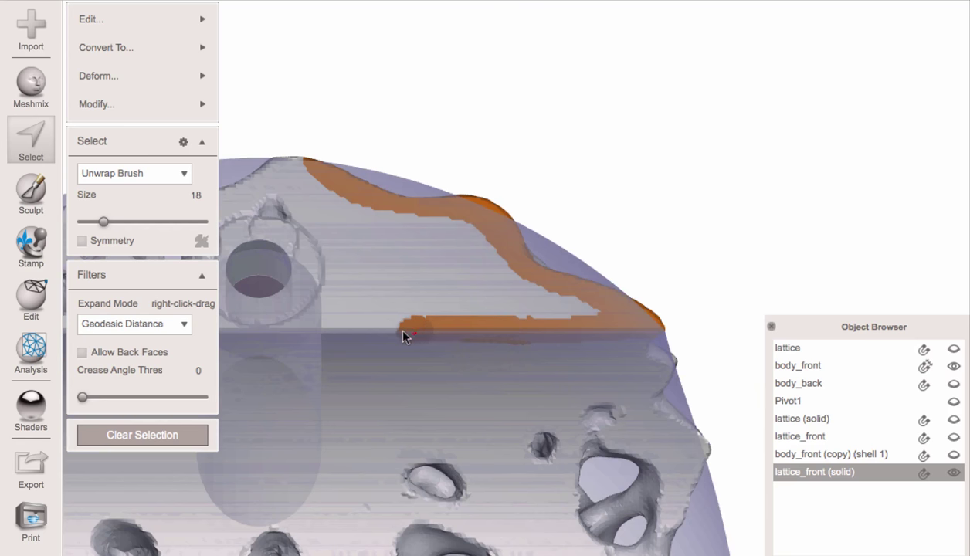
pyautogui.press('f')
pyautogui.moveTo(489, 303); pyautogui.dragTo(611, 313, button='right')
# Step: Try to snap the selected edge band onto body_front with Attract To Target
pyautogui.moveTo(84, 15)
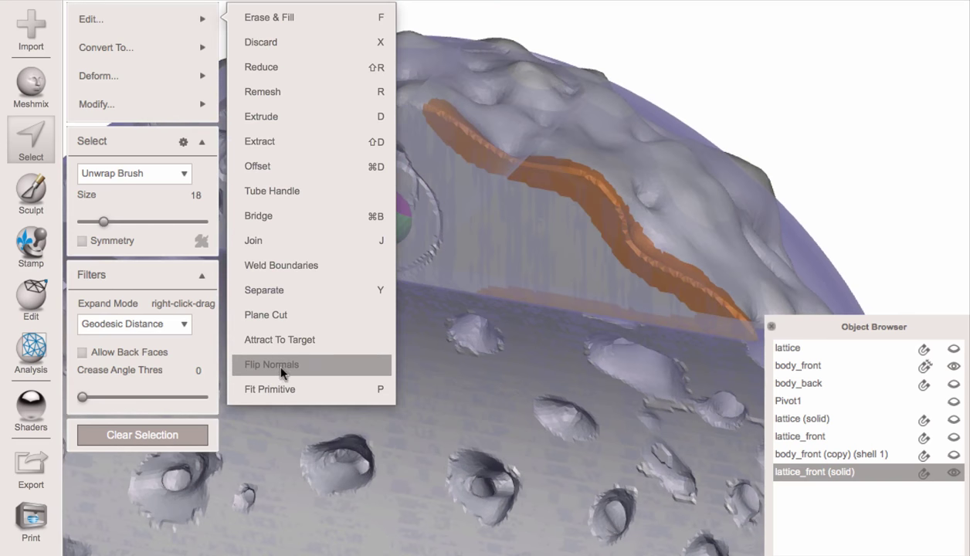
pyautogui.click(280, 340)
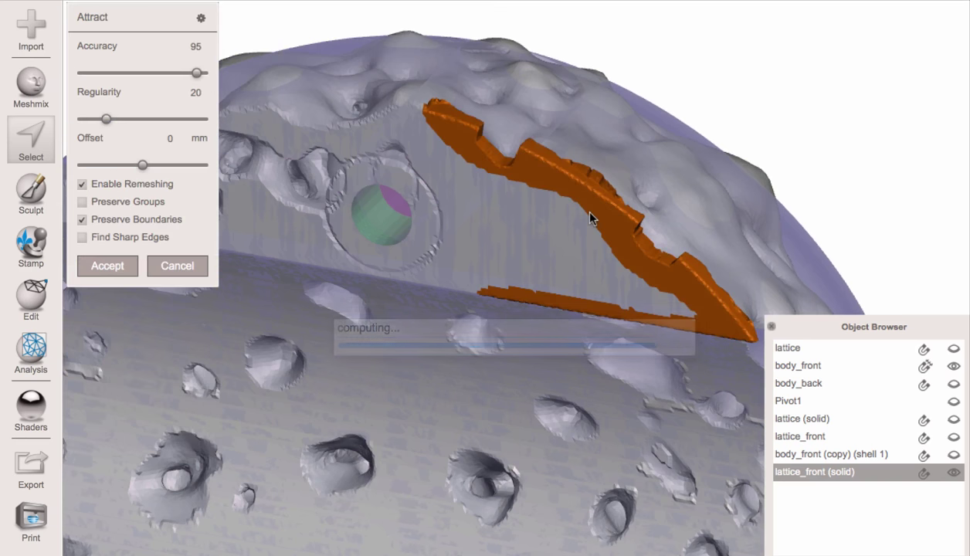
pyautogui.moveTo(591, 213); pyautogui.dragTo(643, 293, button='right')
pyautogui.press('Escape')
pyautogui.press('Escape')
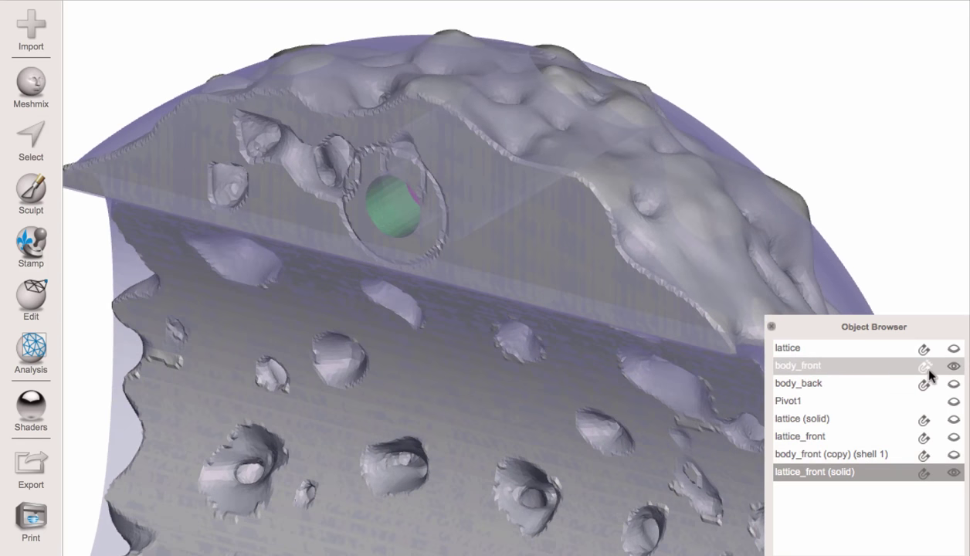
# Step: Remove body_front as the target, then hide it and lattice_front (solid)
pyautogui.click(952, 367)
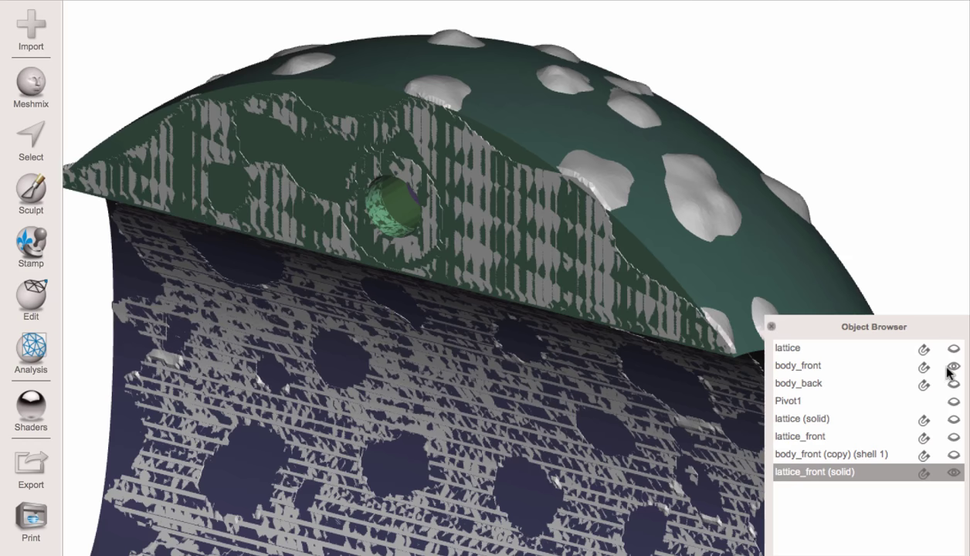
pyautogui.click(815, 369)
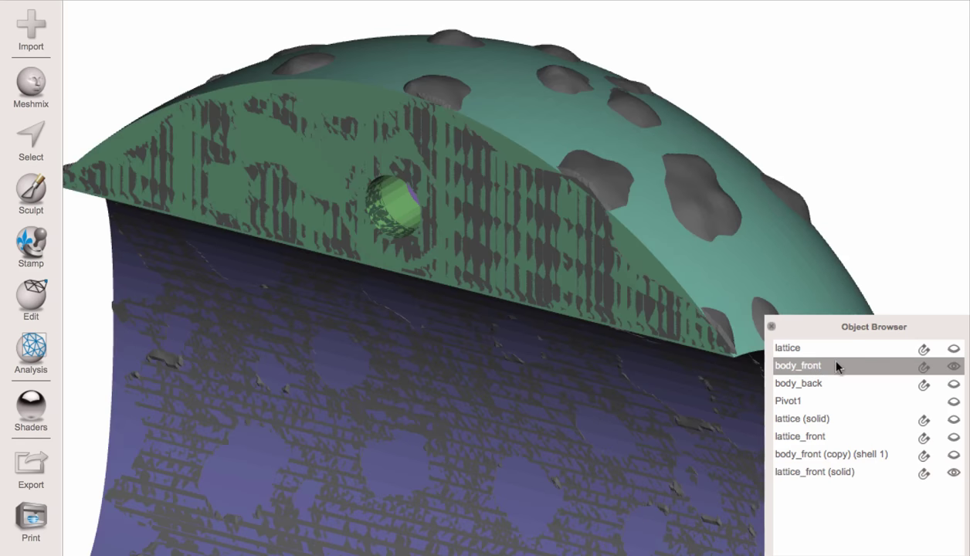
pyautogui.click(953, 368)
pyautogui.click(803, 418)
pyautogui.click(808, 437)
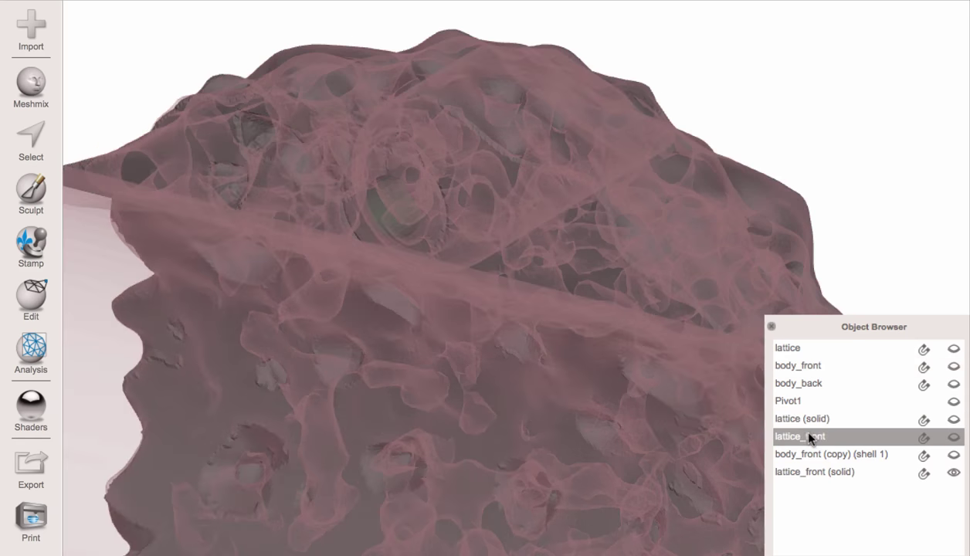
pyautogui.moveTo(627, 283); pyautogui.dragTo(502, 297, button='right')
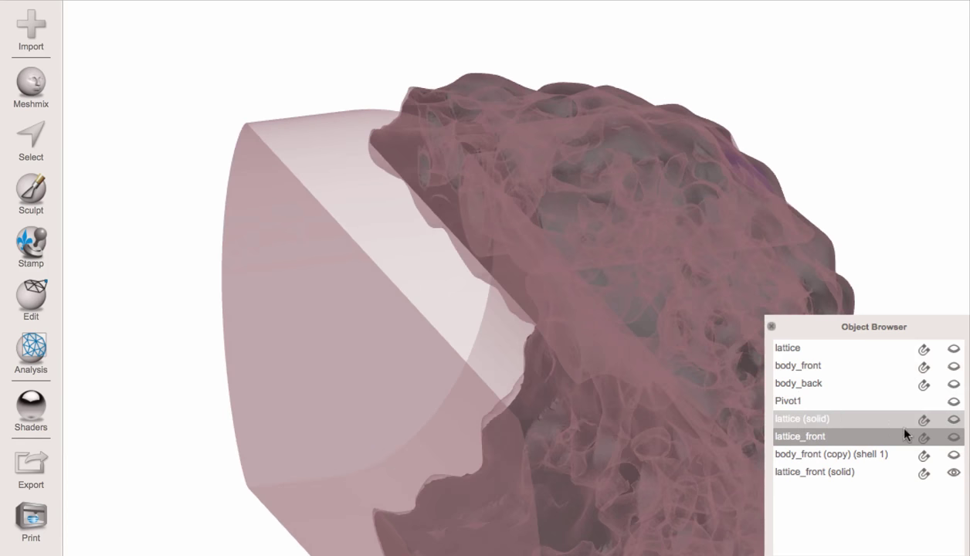
pyautogui.click(954, 472)
# Step: Show lattice (solid), duplicate it and hide the original
pyautogui.click(954, 425)
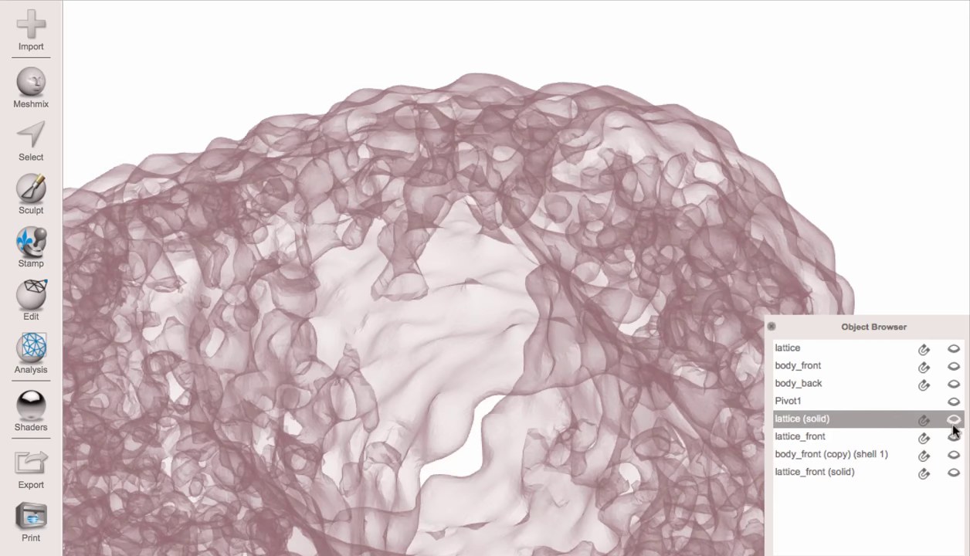
pyautogui.click(954, 421)
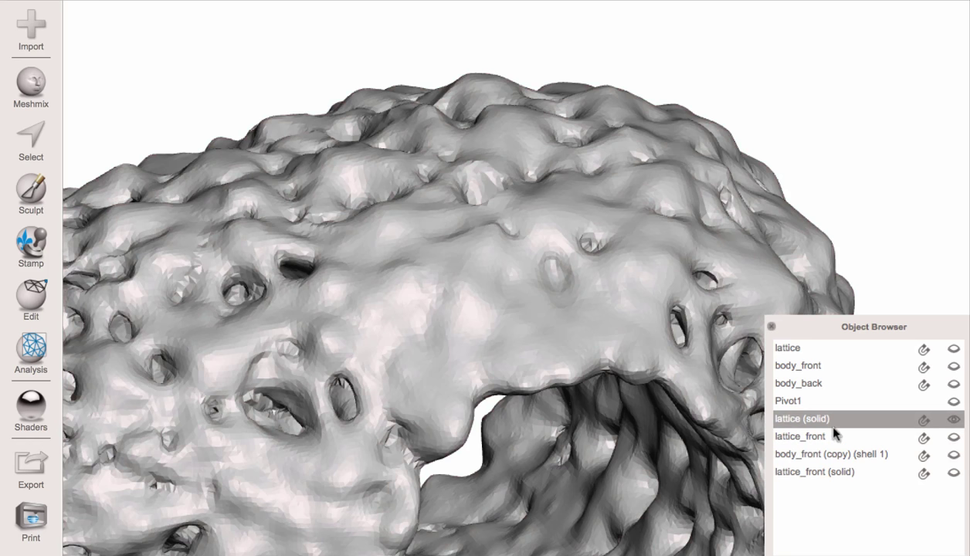
pyautogui.press('t')
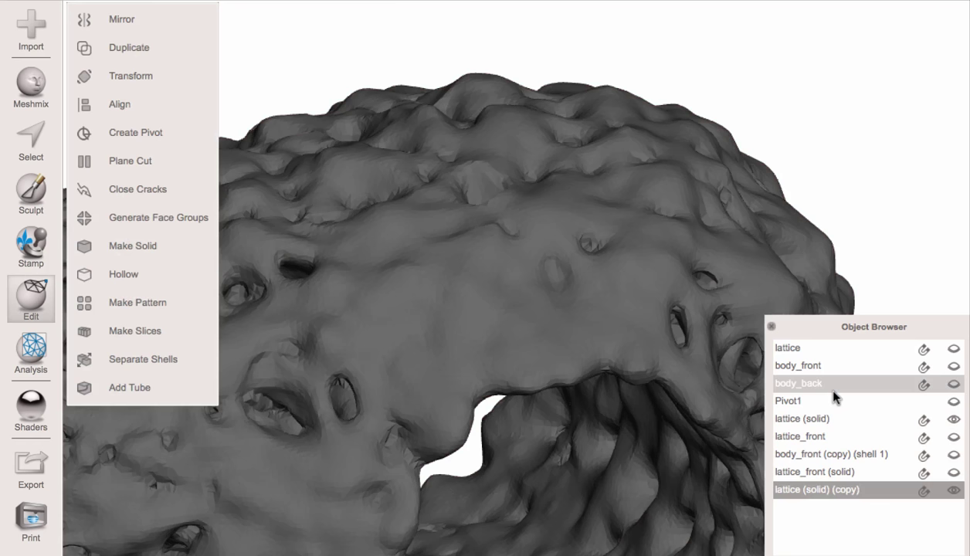
pyautogui.click(954, 420)
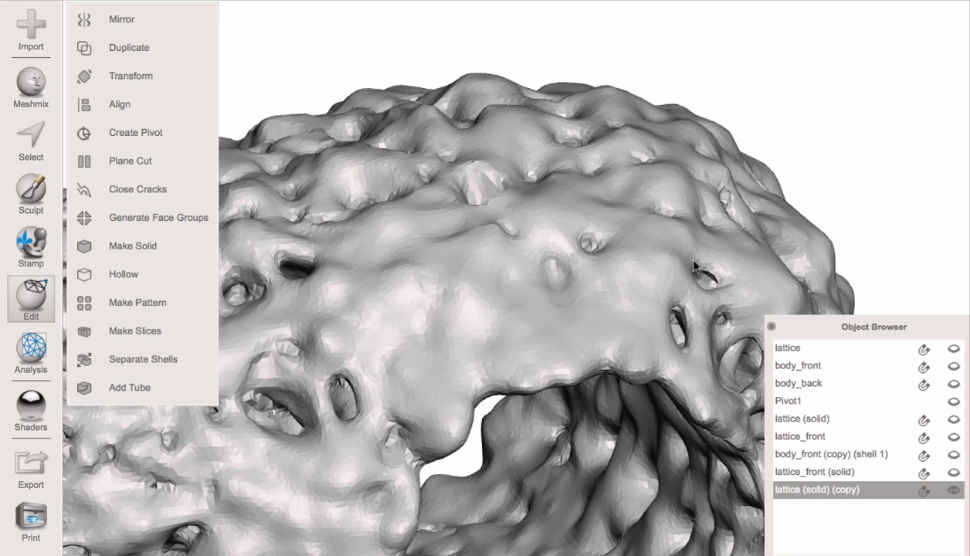
pyautogui.moveTo(679, 255); pyautogui.dragTo(597, 261, button='right')
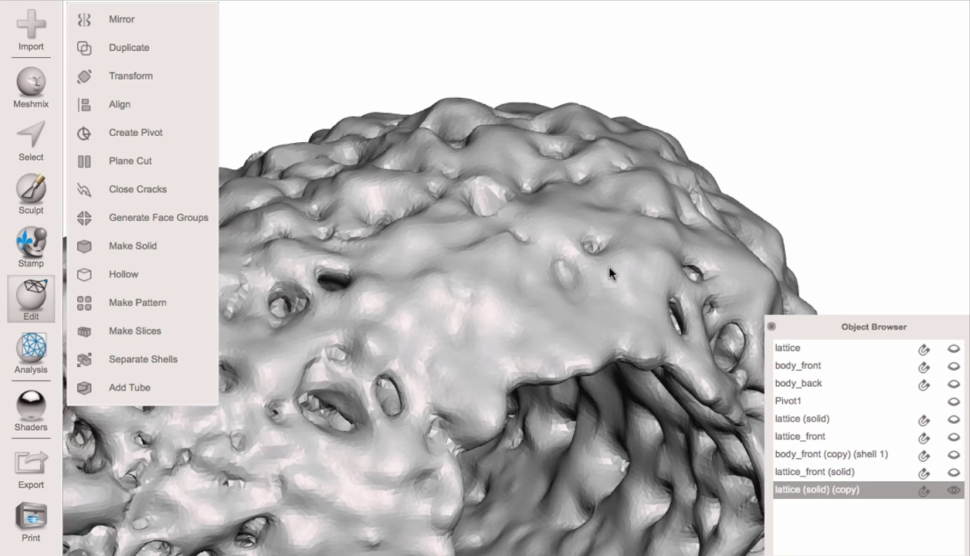
# Step: Compare lattice_front (solid) with the overlapping lattice copy, and hide both
pyautogui.click(954, 473)
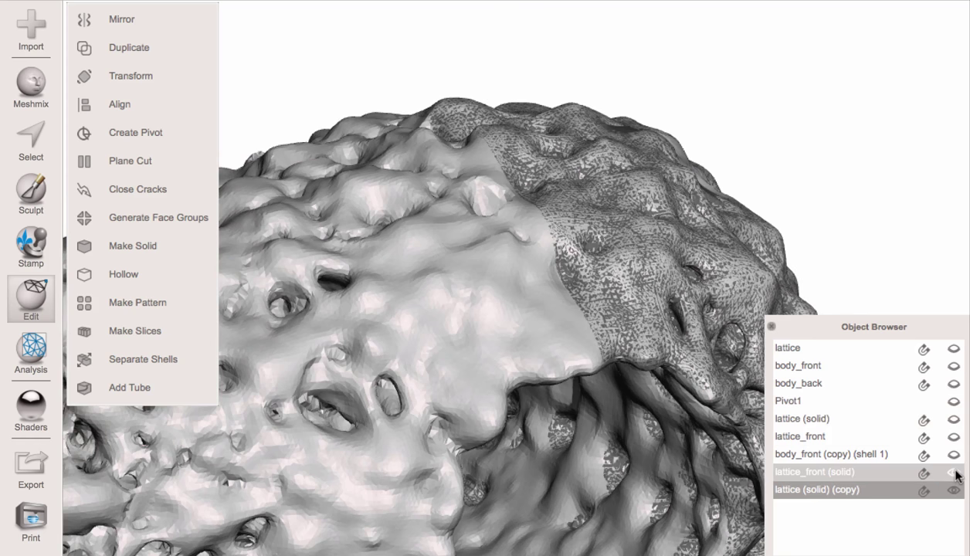
pyautogui.click(949, 474)
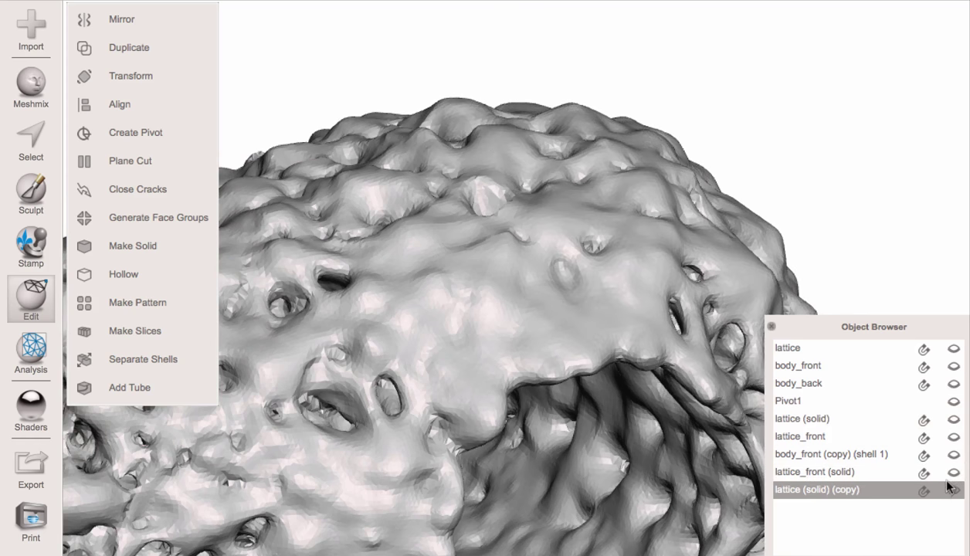
pyautogui.click(950, 489)
# Step: Show lattice_front and make it the active object, with its flat cut face in view
pyautogui.click(955, 438)
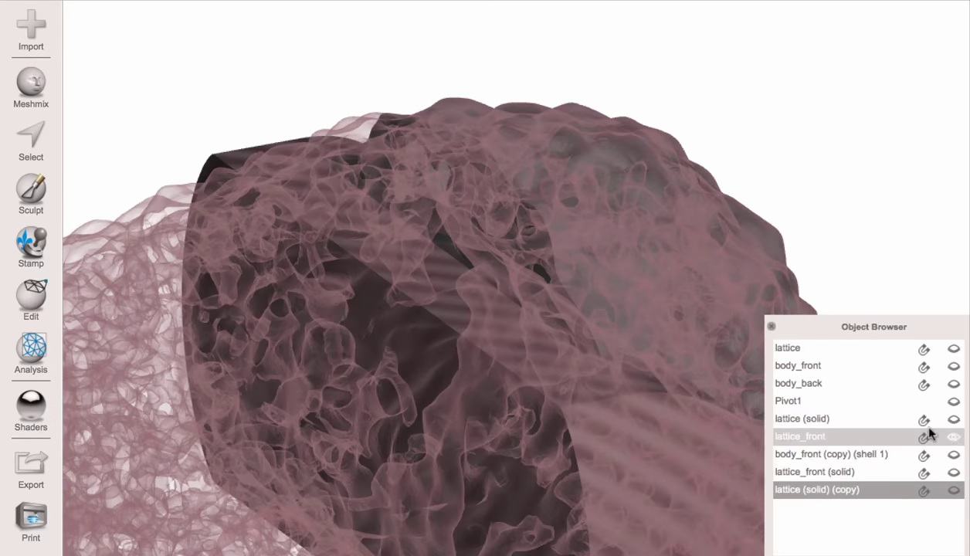
pyautogui.click(892, 436)
pyautogui.moveTo(591, 340); pyautogui.dragTo(603, 391, button='right')
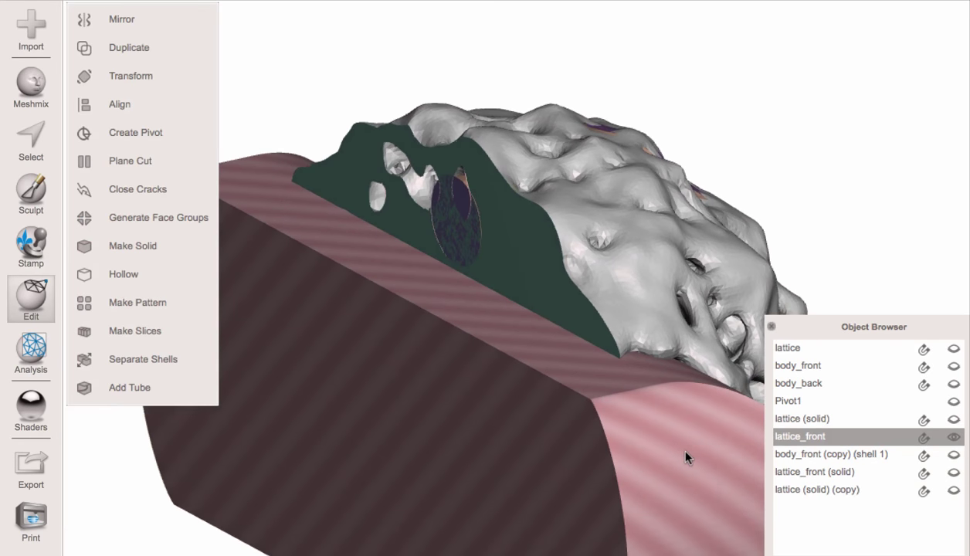
pyautogui.moveTo(685, 457); pyautogui.dragTo(717, 470, button='right')
# Step: Delete the duplicate lattice (solid) (copy) and make lattice_front active again
pyautogui.press('s')
pyautogui.click(831, 489)
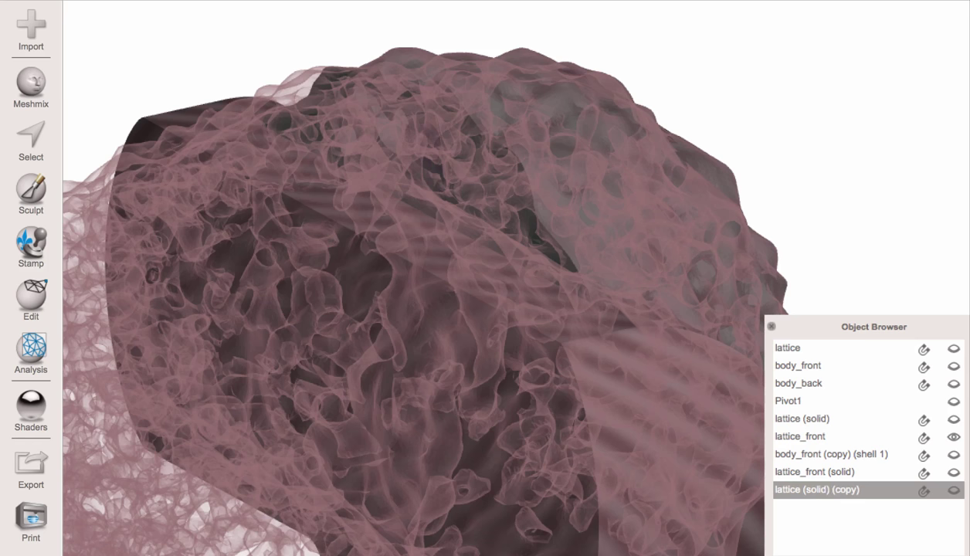
pyautogui.press('Delete')
pyautogui.click(803, 436)
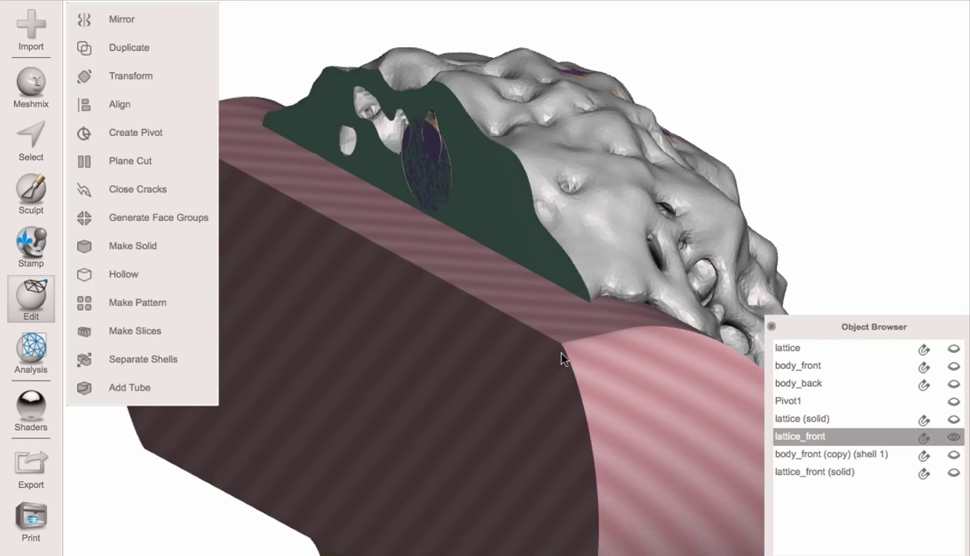
# Step: Select the striped inner shell of lattice_front with back faces allowed, expand the selection to connected faces, and discard the shell
pyautogui.moveTo(561, 358)
pyautogui.mouseDown(button='right')
pyautogui.moveTo(494, 336)
pyautogui.moveTo(580, 364)
pyautogui.moveTo(718, 363)
pyautogui.moveTo(574, 353)
pyautogui.moveTo(561, 372)
pyautogui.mouseUp(button='right')
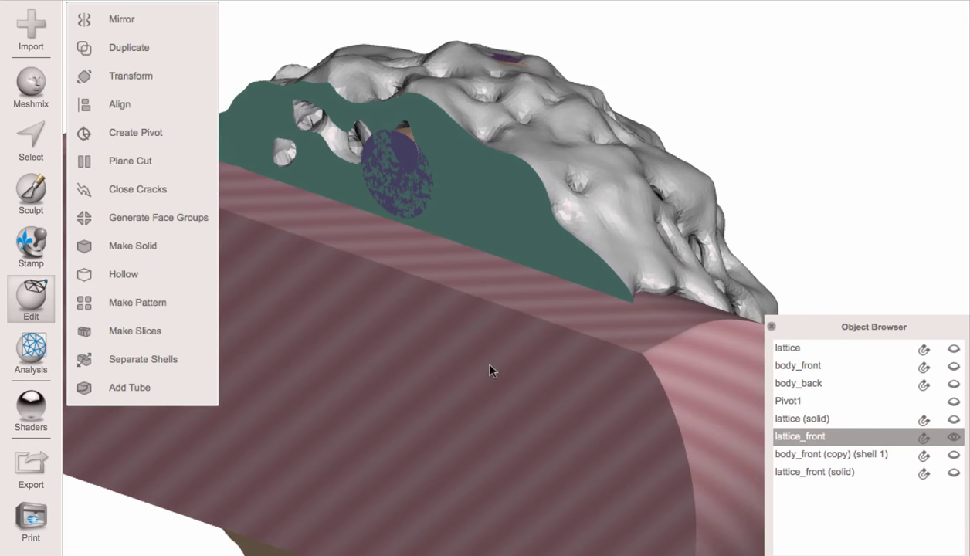
pyautogui.press('s')
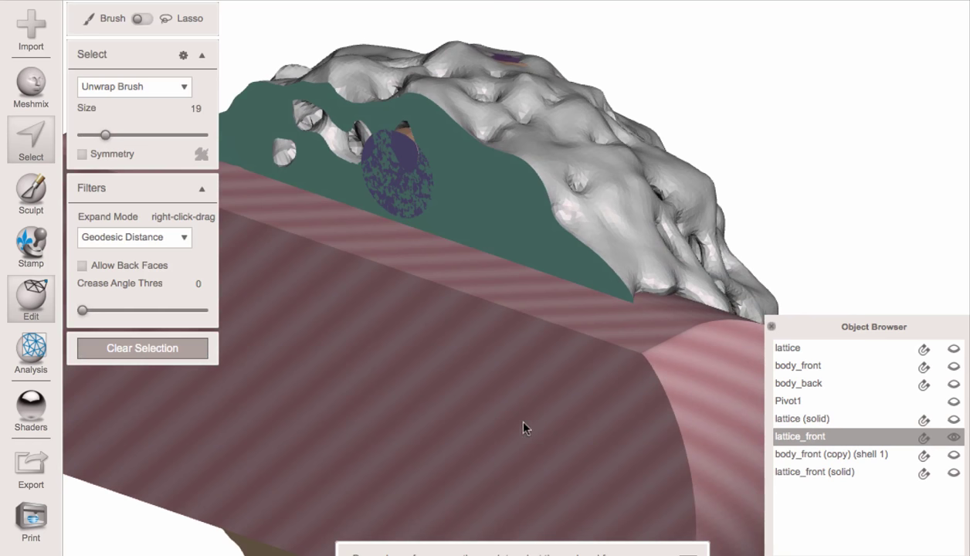
pyautogui.click(114, 265)
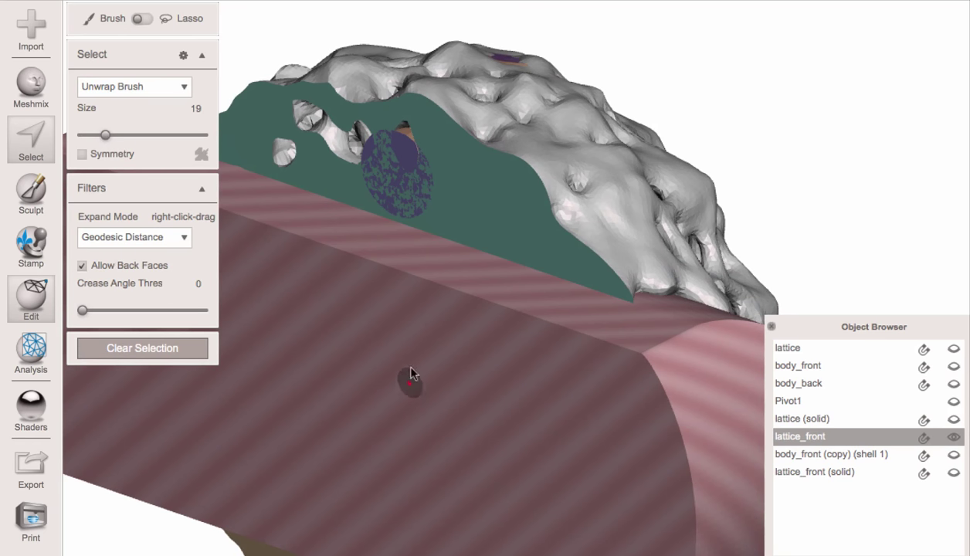
pyautogui.click(415, 389)
pyautogui.keyDown('alt'); pyautogui.moveTo(415, 389); pyautogui.dragTo(520, 407); pyautogui.keyUp('alt')
pyautogui.press('Delete')
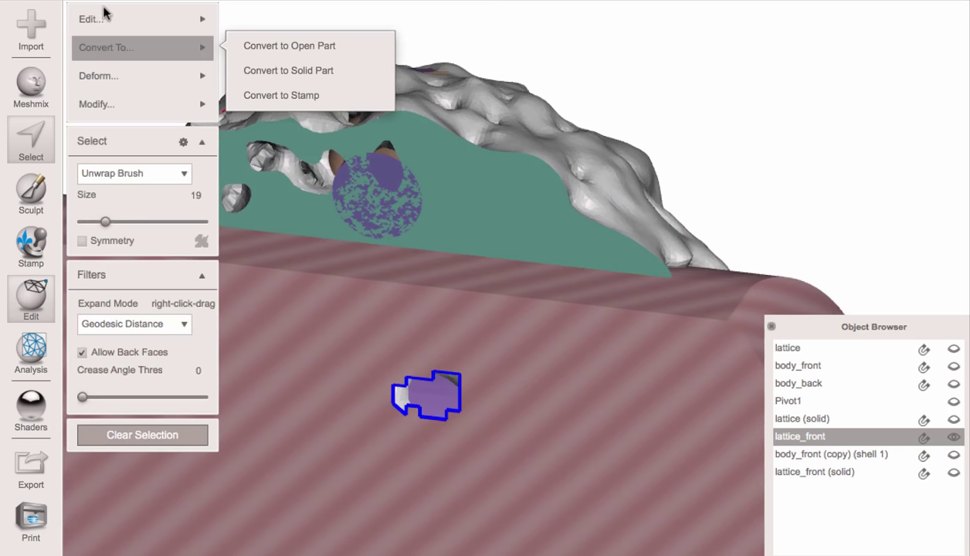
pyautogui.moveTo(100, 104)
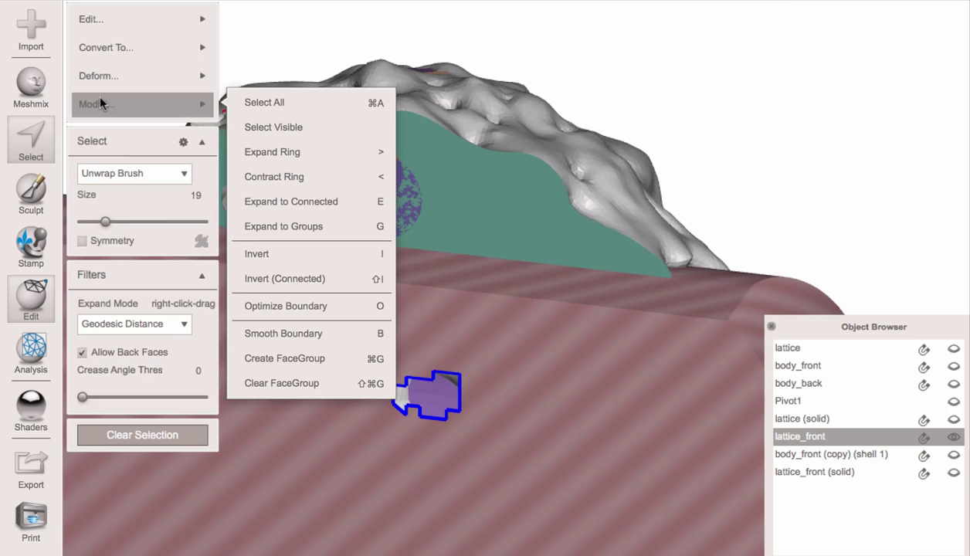
pyautogui.click(328, 201)
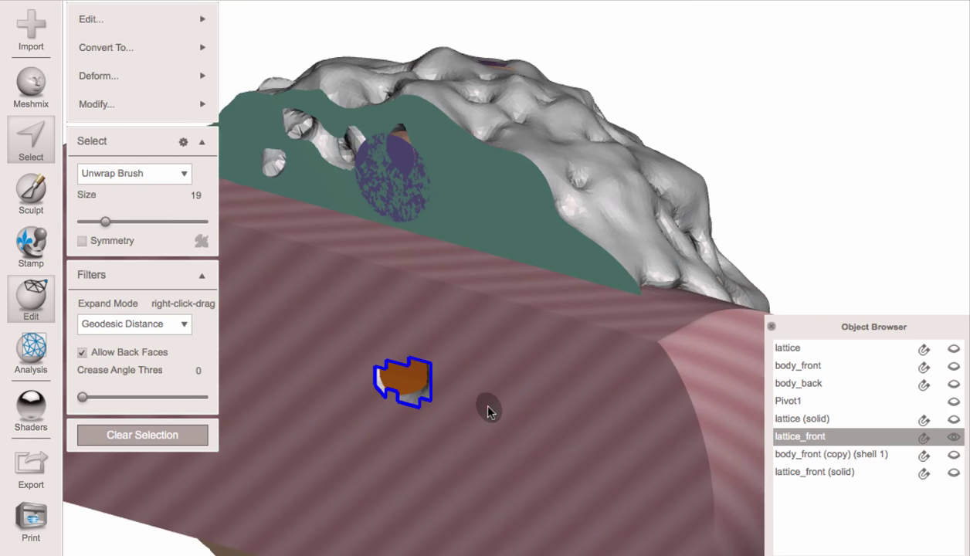
pyautogui.press('x')
pyautogui.moveTo(526, 424); pyautogui.dragTo(653, 343, button='right')
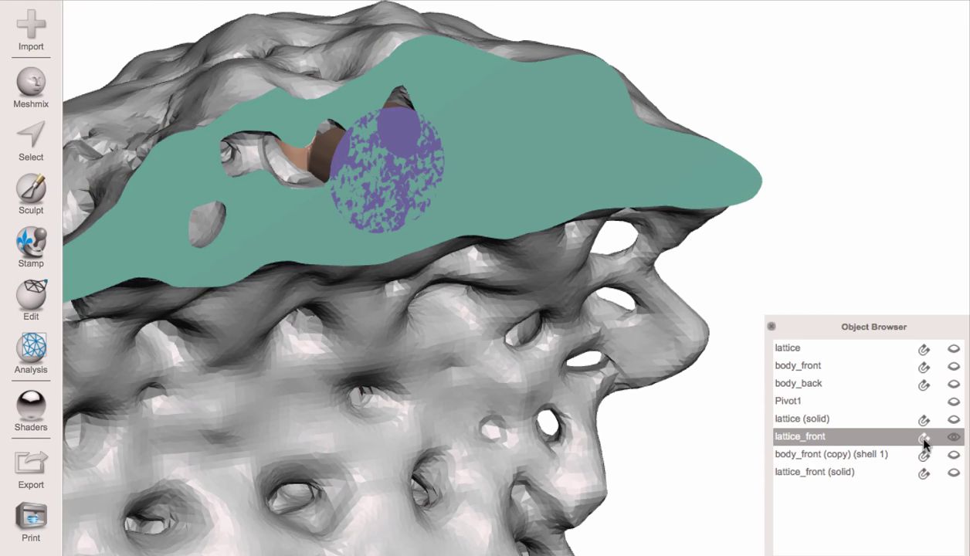
# Step: Set lattice_front as the target, and make lattice_front (solid) visible and active
pyautogui.click(925, 437)
pyautogui.click(860, 472)
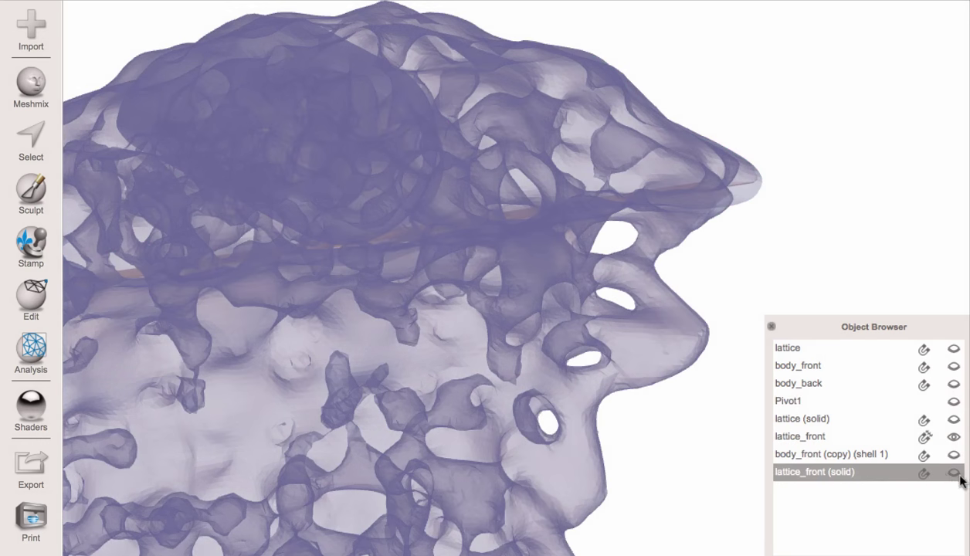
pyautogui.click(950, 473)
pyautogui.moveTo(669, 139); pyautogui.dragTo(511, 213, button='right')
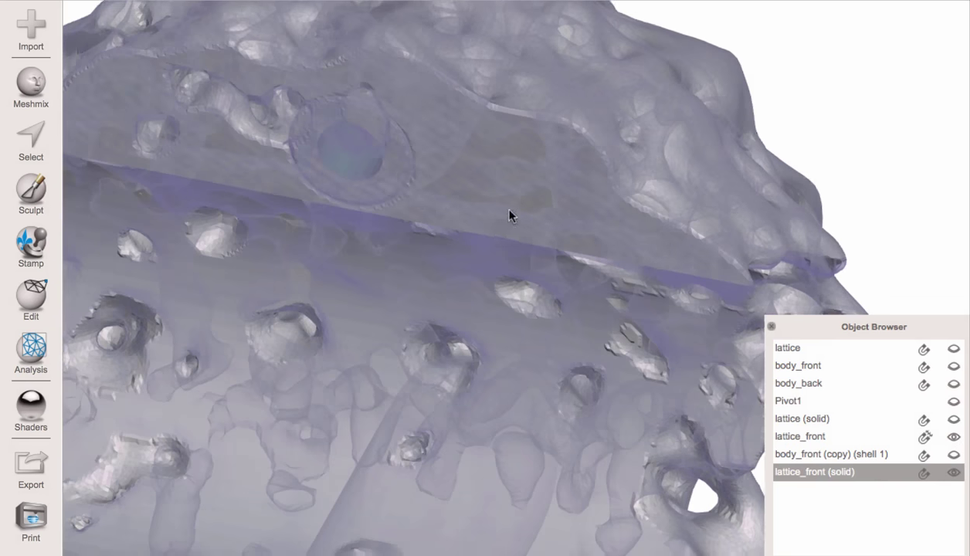
pyautogui.scroll(4, 645, 272)
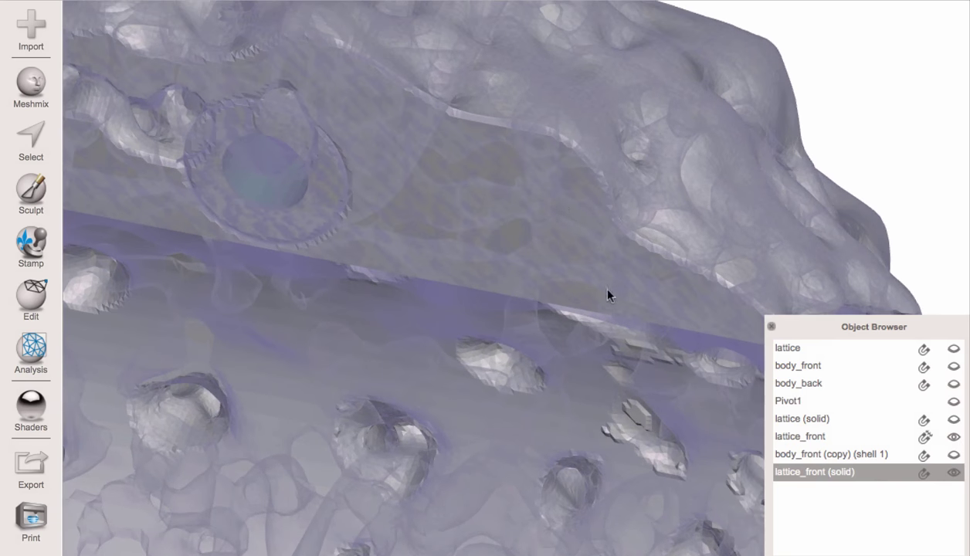
# Step: Brush-select a band along the outer and lower edges of the cut face on lattice_front (solid)
pyautogui.press('s')
pyautogui.moveTo(472, 122)
pyautogui.mouseDown()
pyautogui.moveTo(531, 141)
pyautogui.moveTo(590, 191)
pyautogui.moveTo(591, 212)
pyautogui.mouseUp()
pyautogui.moveTo(592, 212); pyautogui.dragTo(568, 205, button='right')
pyautogui.moveTo(570, 217); pyautogui.dragTo(695, 289)
pyautogui.moveTo(695, 289)
pyautogui.mouseDown(button='right')
pyautogui.moveTo(655, 204)
pyautogui.moveTo(648, 113)
pyautogui.mouseUp(button='right')
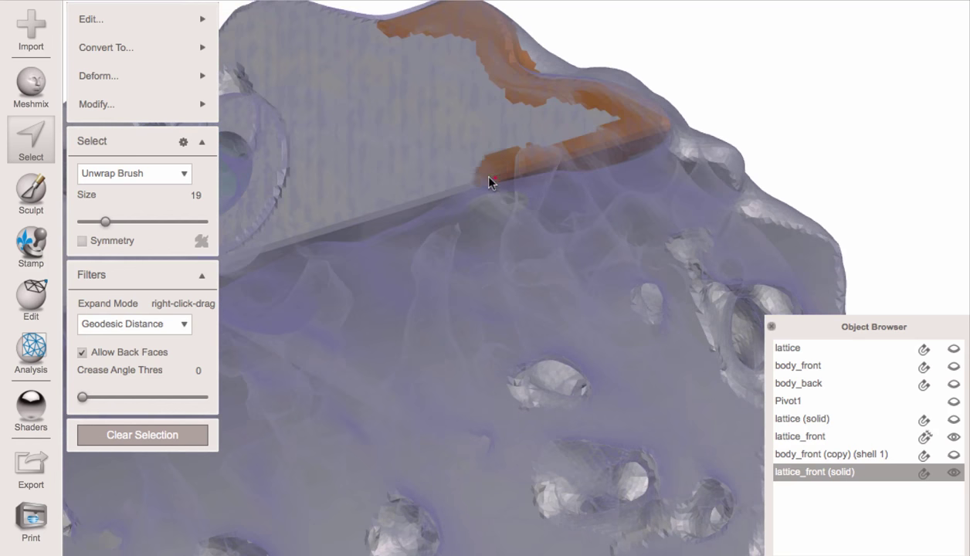
pyautogui.moveTo(390, 213)
pyautogui.mouseDown(button='right')
pyautogui.moveTo(454, 169)
pyautogui.moveTo(455, 259)
pyautogui.moveTo(384, 106)
pyautogui.mouseUp(button='right')
# Step: Try Attract To Target on the selected rim band to fit it to lattice_front
pyautogui.moveTo(97, 16)
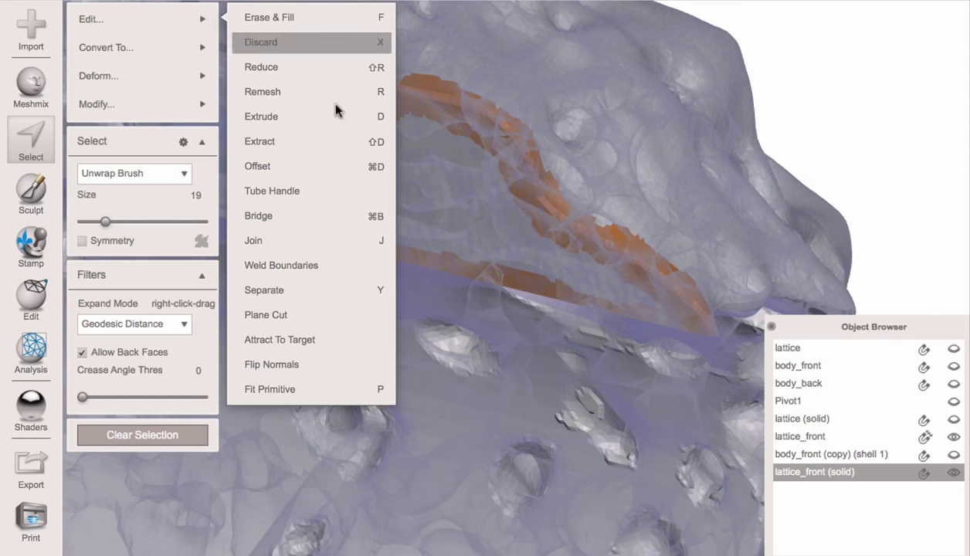
pyautogui.click(311, 354)
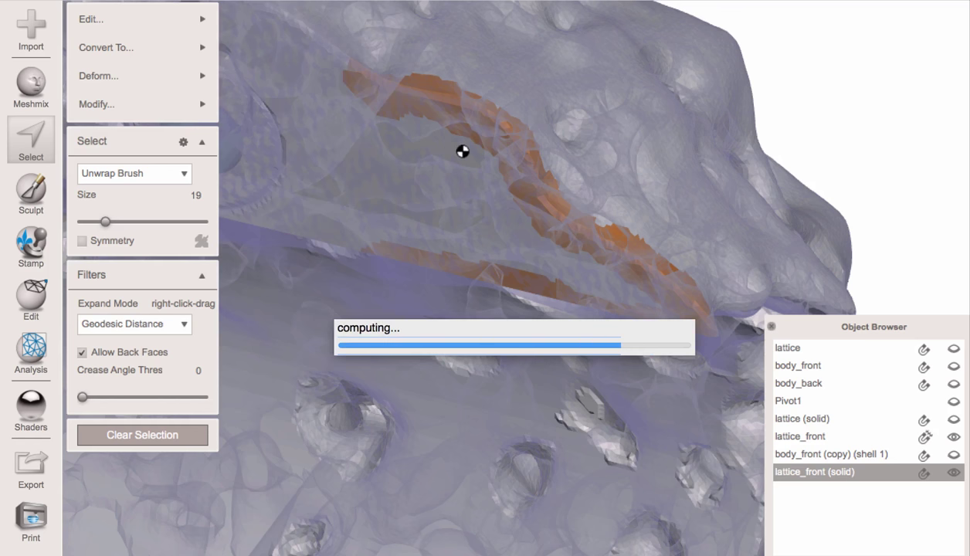
pyautogui.moveTo(458, 146); pyautogui.dragTo(253, 192, button='right')
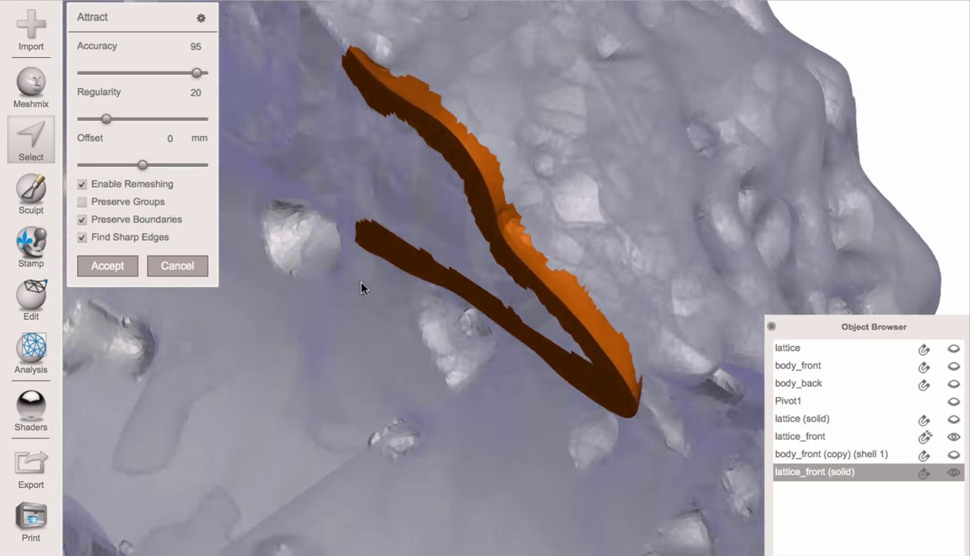
pyautogui.moveTo(361, 283); pyautogui.dragTo(213, 267, button='right')
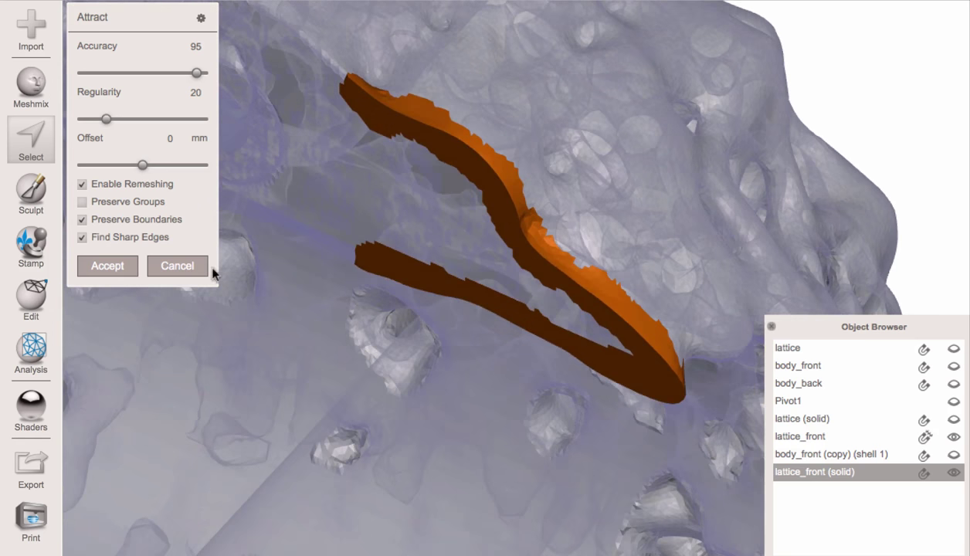
pyautogui.press('Return')
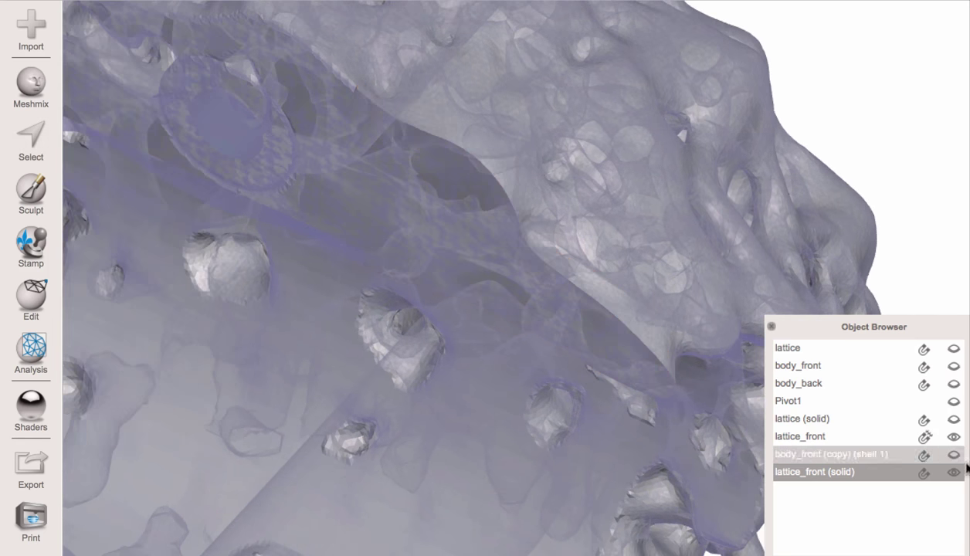
# Step: Clear lattice_front as the target and hide it to inspect the attracted rim of lattice_front (solid)
pyautogui.click(925, 437)
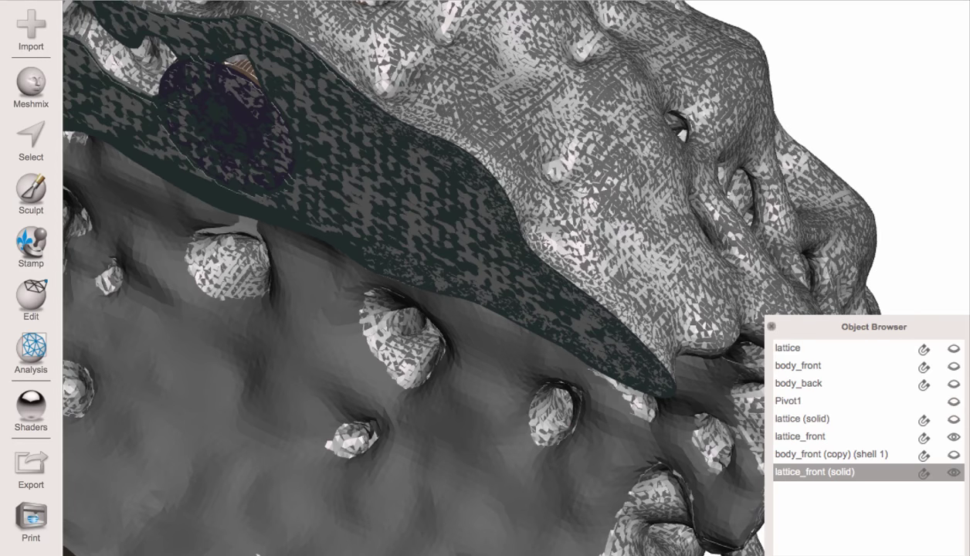
pyautogui.click(953, 437)
pyautogui.moveTo(413, 177); pyautogui.dragTo(469, 253, button='right')
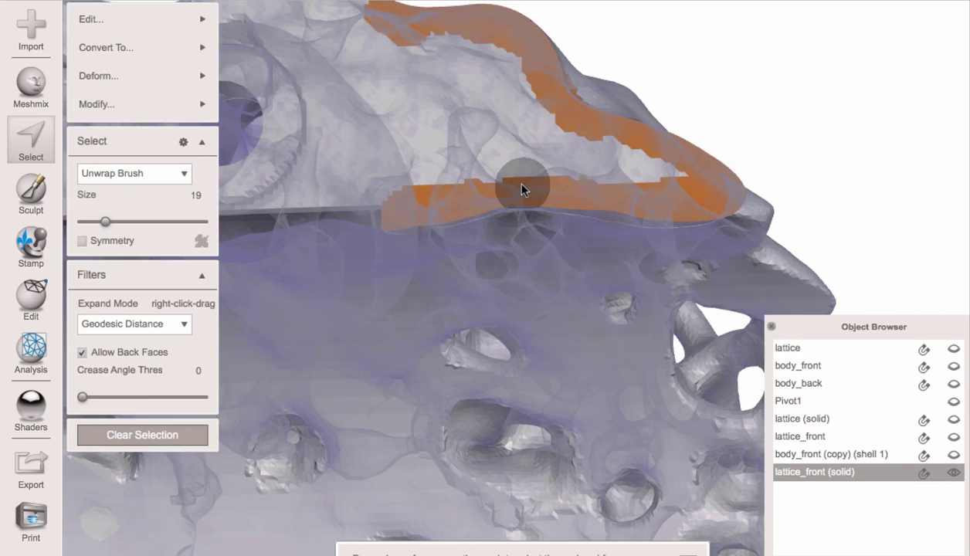
# Step: Undo the attraction of the rim band and clear the face selection
pyautogui.press('b')
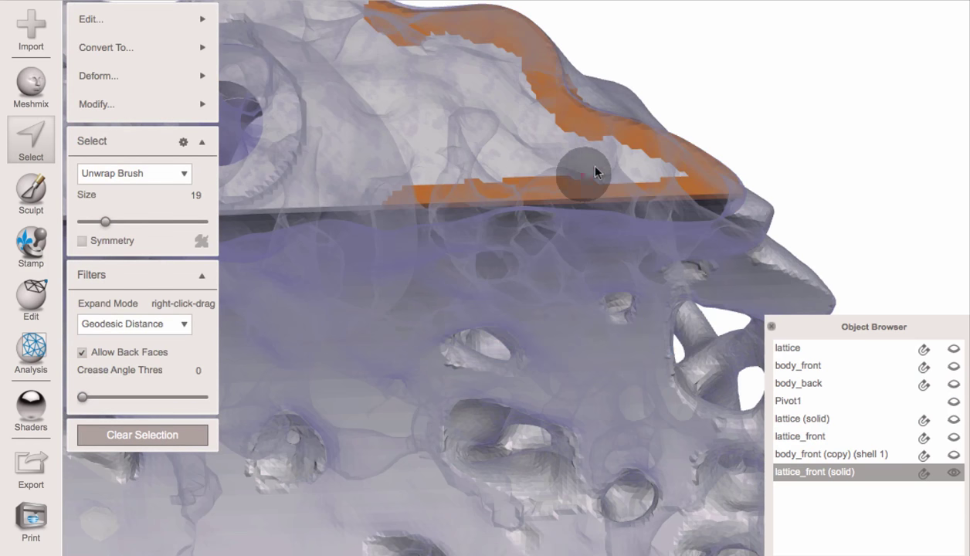
pyautogui.moveTo(656, 165)
pyautogui.keyDown('alt'); pyautogui.mouseDown()
pyautogui.moveTo(616, 191)
pyautogui.moveTo(579, 236)
pyautogui.moveTo(651, 171)
pyautogui.moveTo(645, 225)
pyautogui.mouseUp(); pyautogui.keyUp('alt')
pyautogui.press('Escape')
# Step: Brush-select only the outer curved edge of the cut face, from its pointed end up past the bend
pyautogui.press('s')
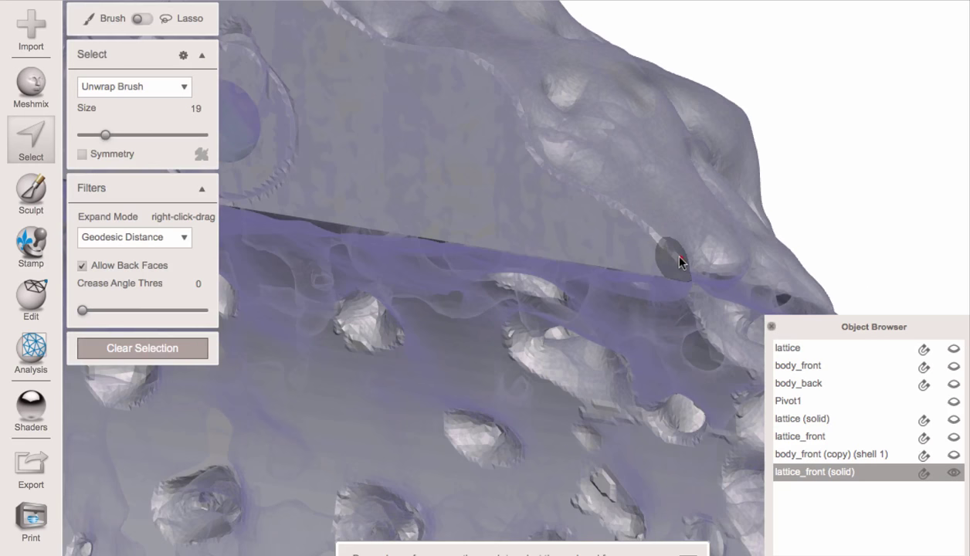
pyautogui.moveTo(680, 260); pyautogui.dragTo(631, 222)
pyautogui.moveTo(584, 185); pyautogui.dragTo(580, 184)
pyautogui.moveTo(581, 183)
pyautogui.keyDown('alt'); pyautogui.mouseDown()
pyautogui.moveTo(545, 206)
pyautogui.moveTo(547, 231)
pyautogui.moveTo(503, 156)
pyautogui.mouseUp(); pyautogui.keyUp('alt')
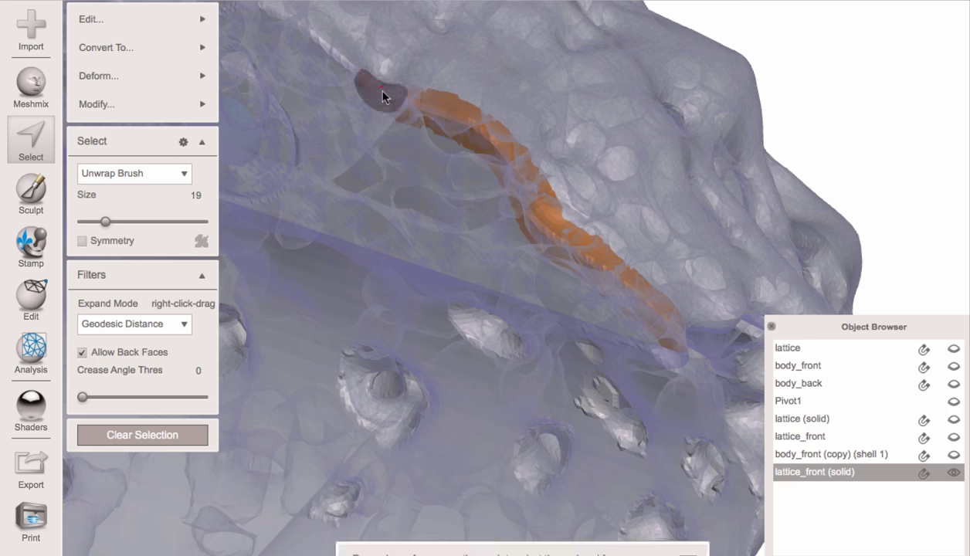
pyautogui.moveTo(383, 93)
pyautogui.mouseDown(button='right')
pyautogui.moveTo(504, 151)
pyautogui.moveTo(453, 177)
pyautogui.moveTo(435, 150)
pyautogui.mouseUp(button='right')
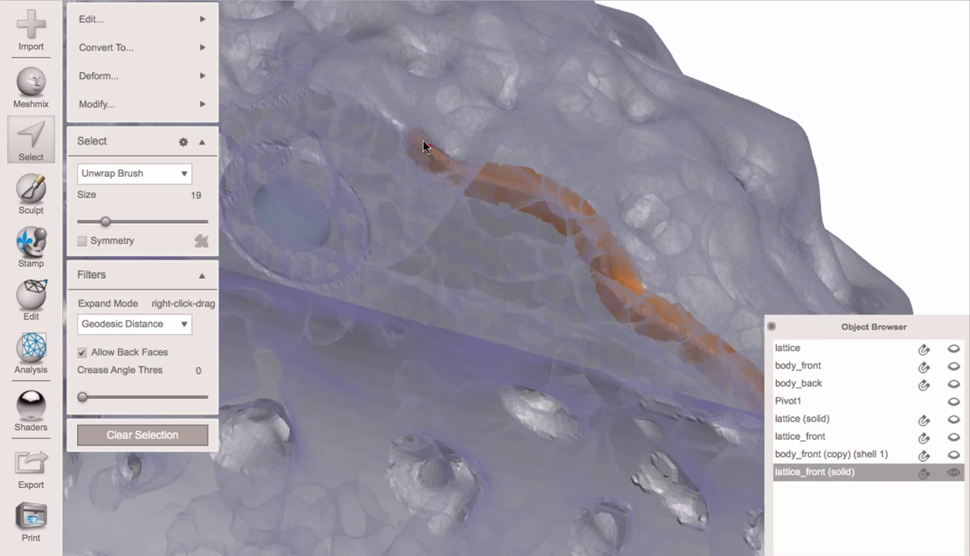
pyautogui.moveTo(359, 106); pyautogui.dragTo(857, 436, button='right')
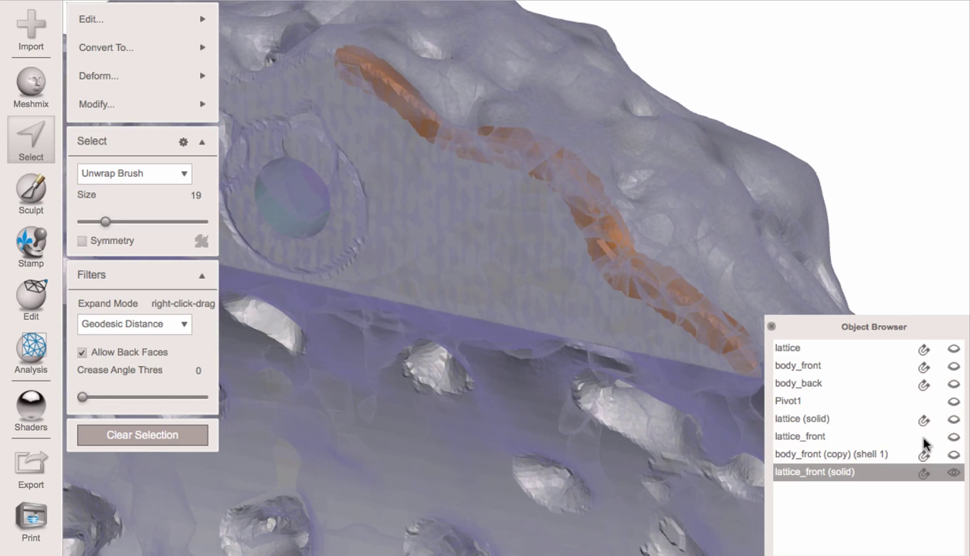
# Step: Show lattice_front again and set it as the target, with lattice_front (solid) as the active object
pyautogui.click(924, 439)
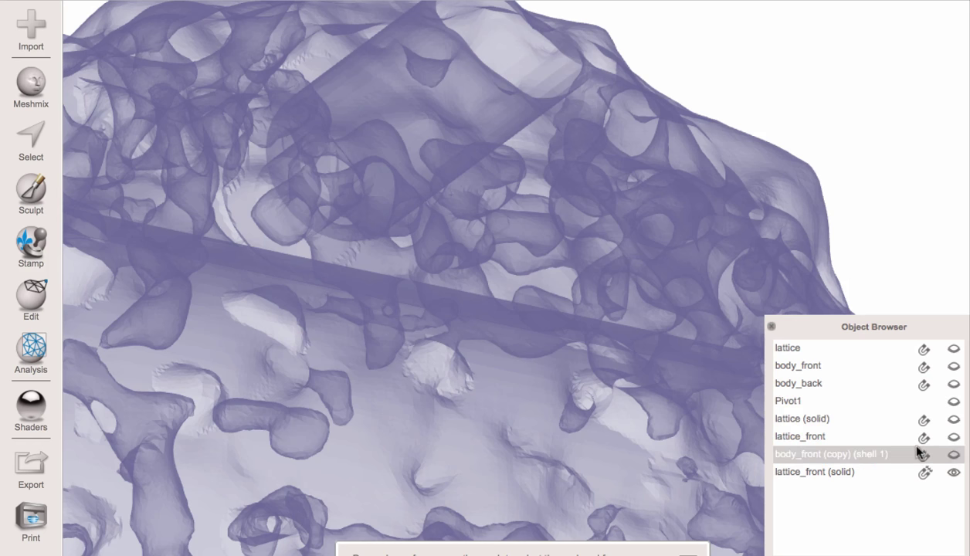
pyautogui.click(953, 436)
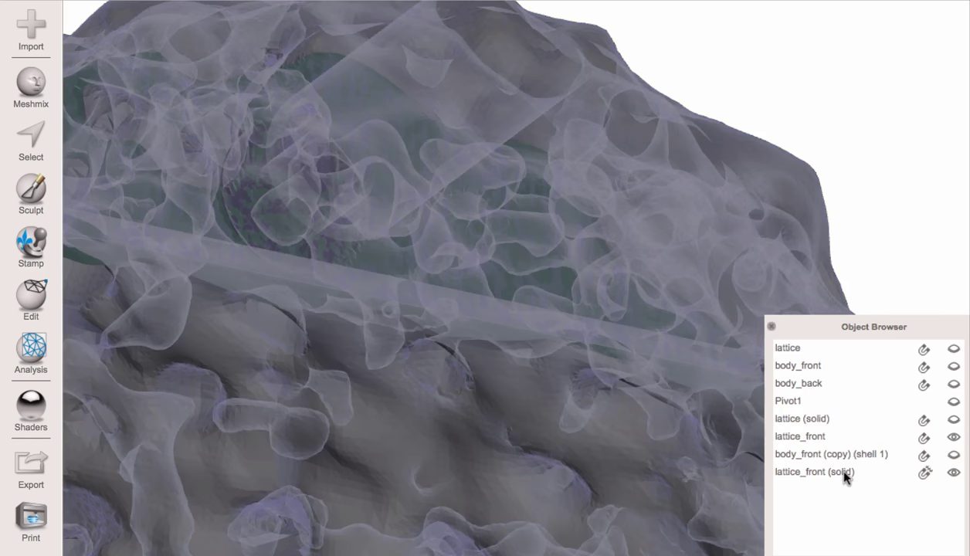
pyautogui.click(498, 245)
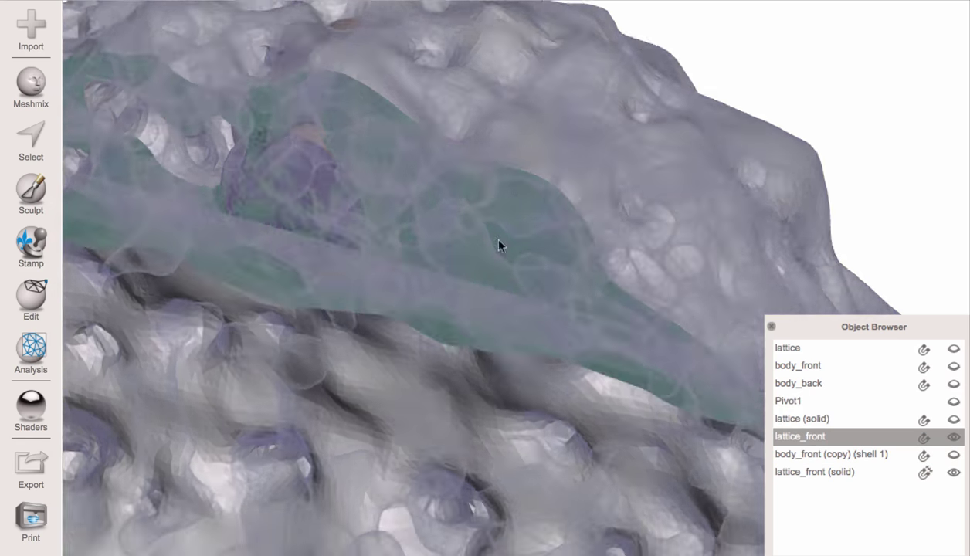
pyautogui.moveTo(498, 240); pyautogui.dragTo(436, 193, button='right')
pyautogui.click(924, 473)
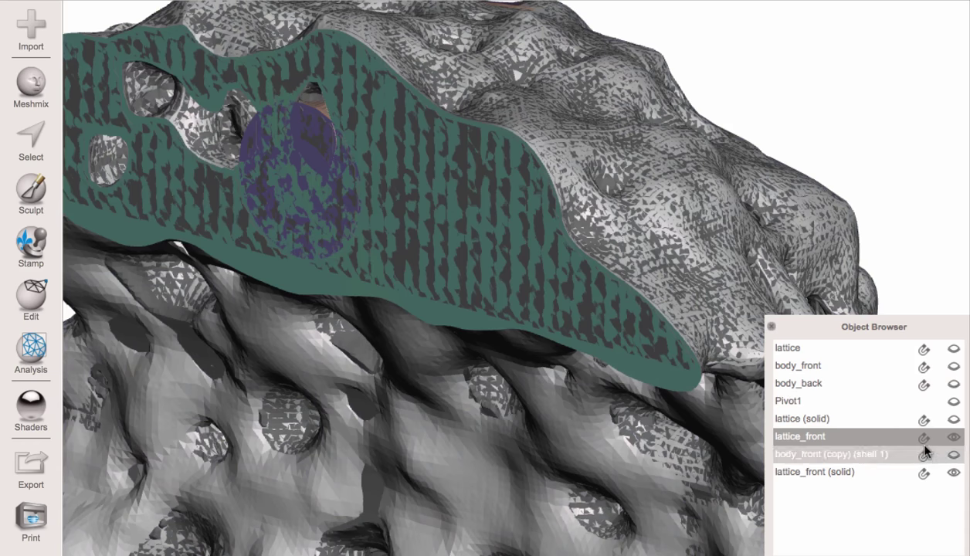
pyautogui.click(482, 169)
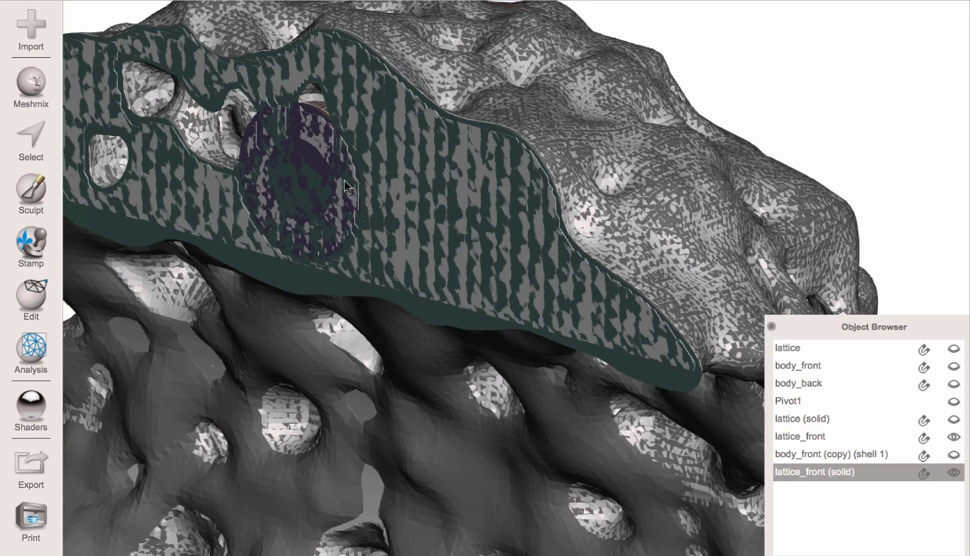
pyautogui.click(587, 408)
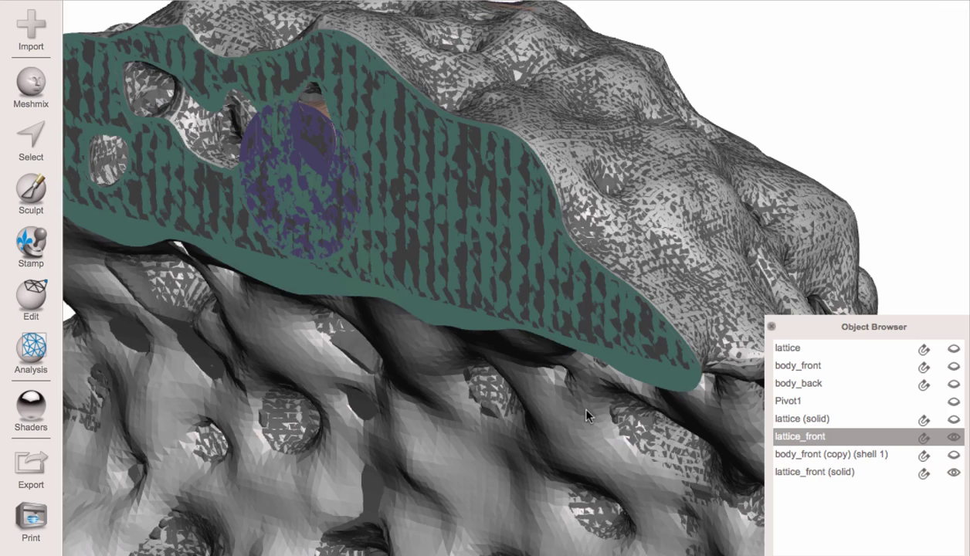
pyautogui.click(925, 438)
pyautogui.click(819, 471)
# Step: Brush-select the outer curved edge of the cut face on lattice_front (solid) towards its pointed end
pyautogui.press('s')
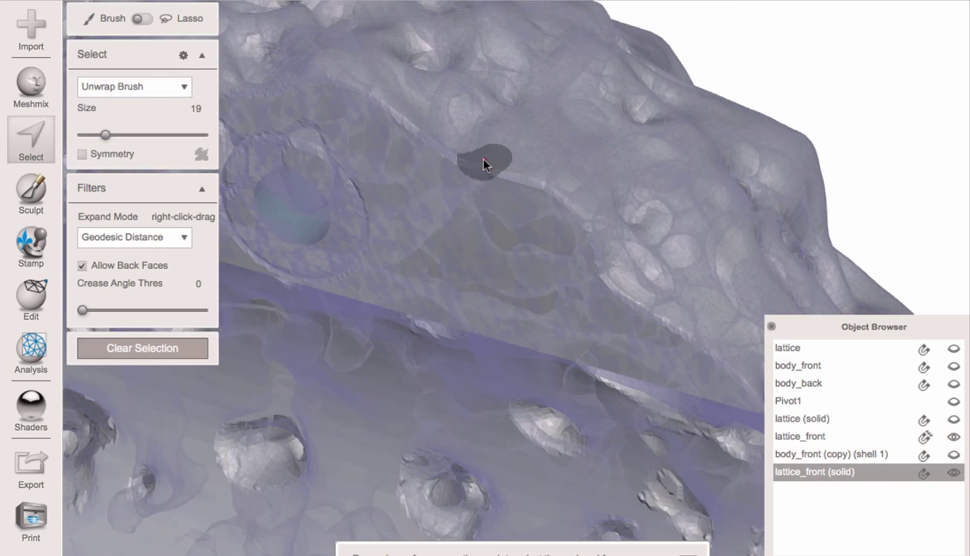
pyautogui.moveTo(487, 163); pyautogui.dragTo(570, 222)
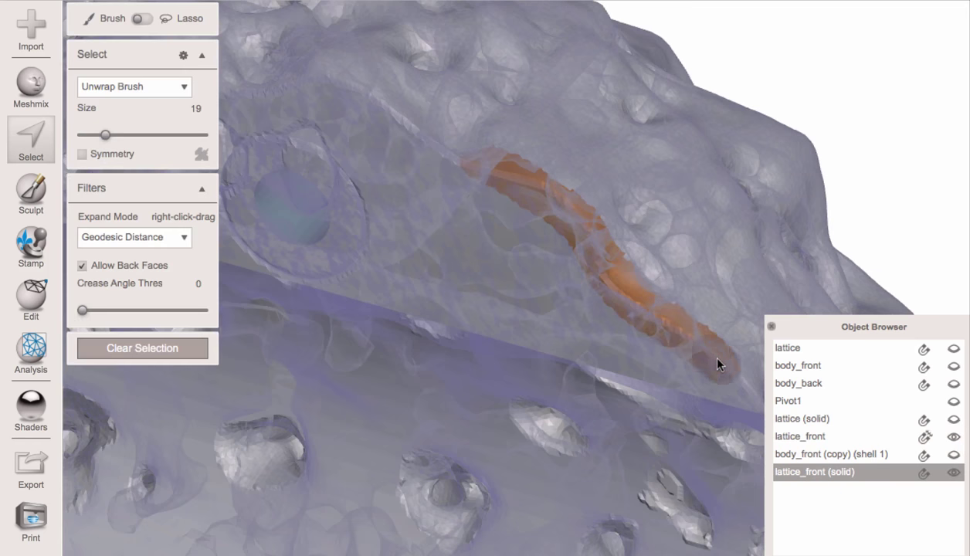
pyautogui.keyDown('alt'); pyautogui.moveTo(717, 359); pyautogui.dragTo(498, 283, button='middle'); pyautogui.keyUp('alt')
pyautogui.keyDown('alt'); pyautogui.moveTo(498, 282); pyautogui.dragTo(661, 346, button='right'); pyautogui.keyUp('alt')
pyautogui.keyDown('alt'); pyautogui.moveTo(662, 346); pyautogui.dragTo(482, 255, button='middle'); pyautogui.keyUp('alt')
pyautogui.keyDown('alt'); pyautogui.moveTo(482, 254); pyautogui.dragTo(665, 325, button='right'); pyautogui.keyUp('alt')
pyautogui.keyDown('alt'); pyautogui.moveTo(665, 325); pyautogui.dragTo(430, 209, button='middle'); pyautogui.keyUp('alt')
pyautogui.keyDown('alt'); pyautogui.moveTo(431, 210); pyautogui.dragTo(480, 224, button='right'); pyautogui.keyUp('alt')
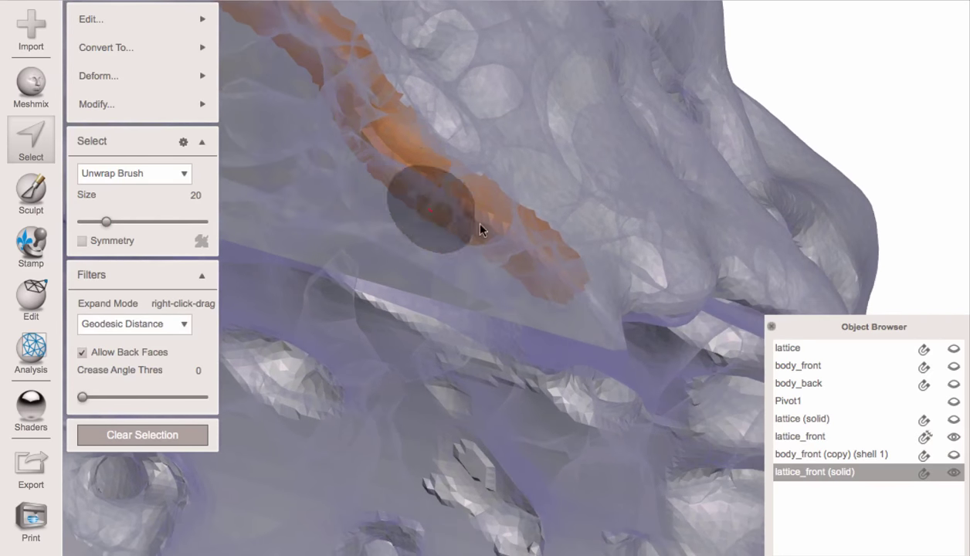
# Step: Reduce the selection brush size to 13 and extend the edge selection into the narrow tip of the cut face
pyautogui.keyDown('alt'); pyautogui.moveTo(480, 224); pyautogui.dragTo(412, 159, button='middle'); pyautogui.keyUp('alt')
pyautogui.moveTo(411, 158)
pyautogui.keyDown('alt'); pyautogui.mouseDown()
pyautogui.moveTo(467, 223)
pyautogui.moveTo(500, 215)
pyautogui.mouseUp(); pyautogui.keyUp('alt')
pyautogui.press('[')
pyautogui.press('[')
pyautogui.press('[')
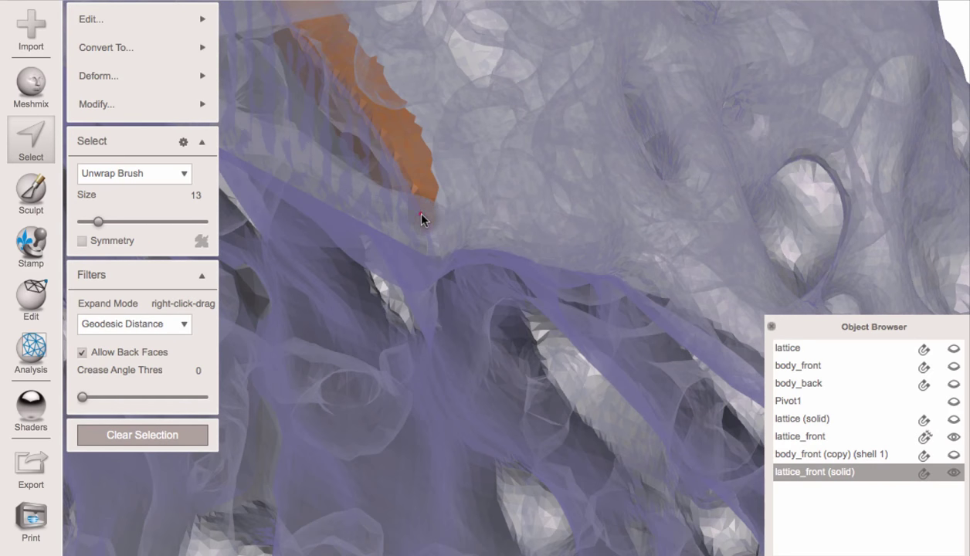
pyautogui.keyDown('alt'); pyautogui.moveTo(474, 182); pyautogui.dragTo(589, 167); pyautogui.keyUp('alt')
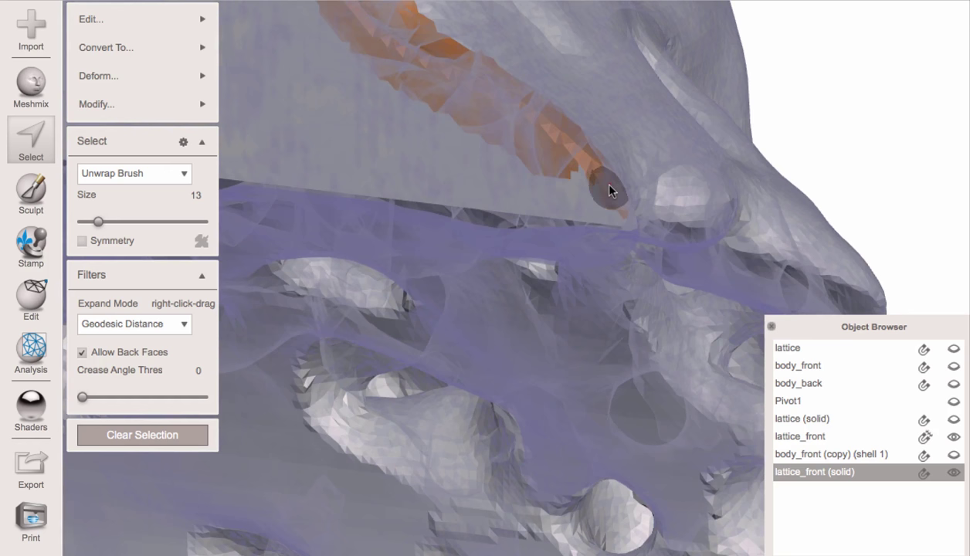
# Step: Attract the selected edge of the cut face to the target with Find Sharp Edges enabled, then clear the selection
pyautogui.click(125, 17)
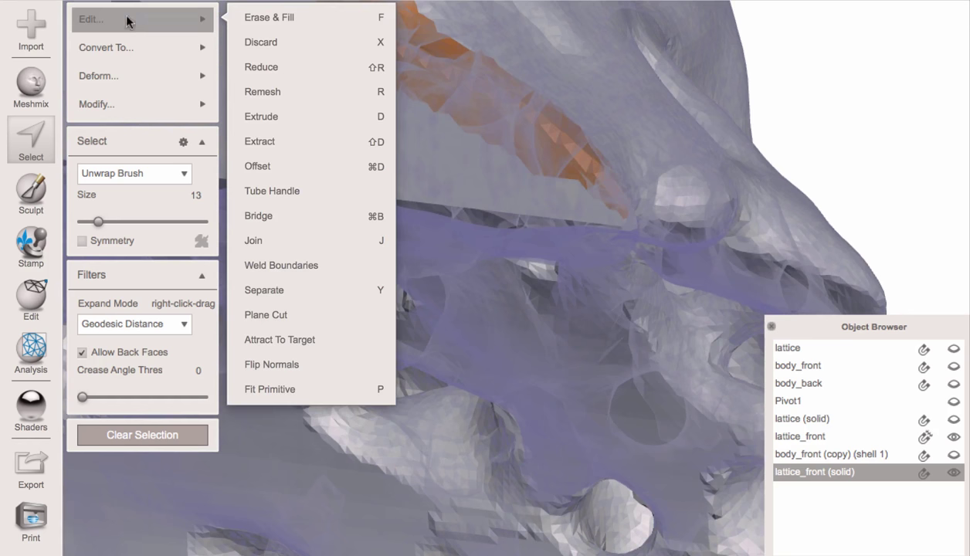
pyautogui.click(311, 333)
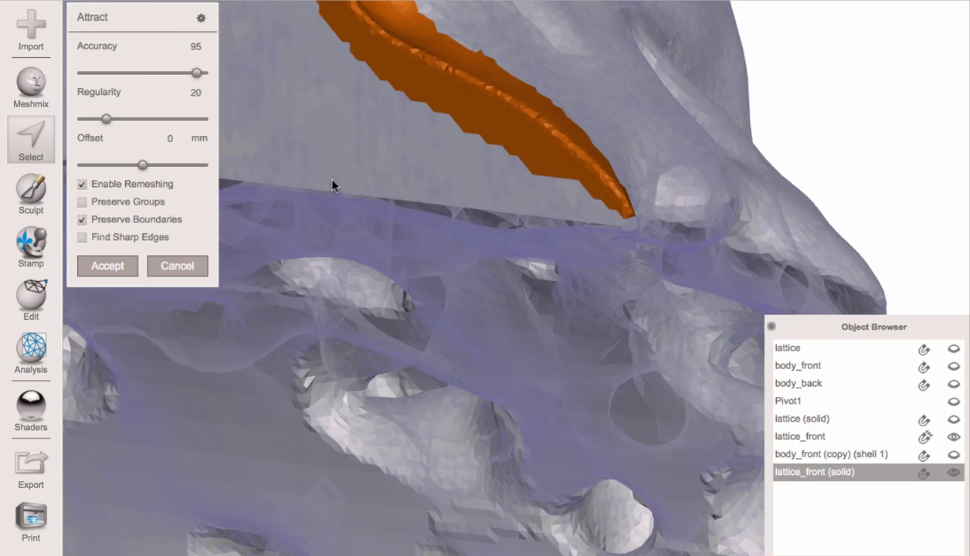
pyautogui.click(117, 236)
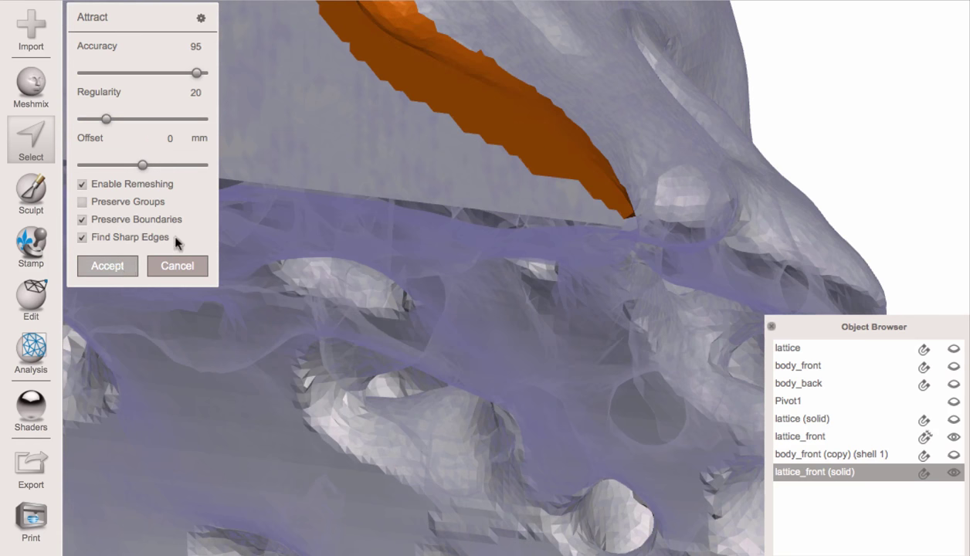
pyautogui.scroll(-3, 471, 154)
pyautogui.moveTo(459, 154); pyautogui.dragTo(578, 432, button='middle')
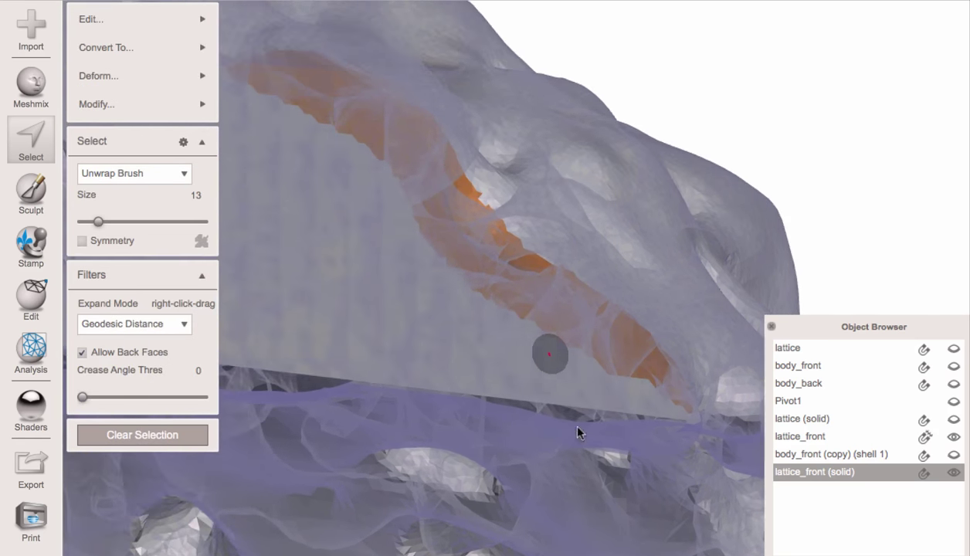
pyautogui.moveTo(578, 432); pyautogui.dragTo(502, 359, button='right')
pyautogui.press('Escape')
# Step: Brush-select the full stepped ring around the round hole in the cut face, using brush sizes 16 and 13
pyautogui.press('s')
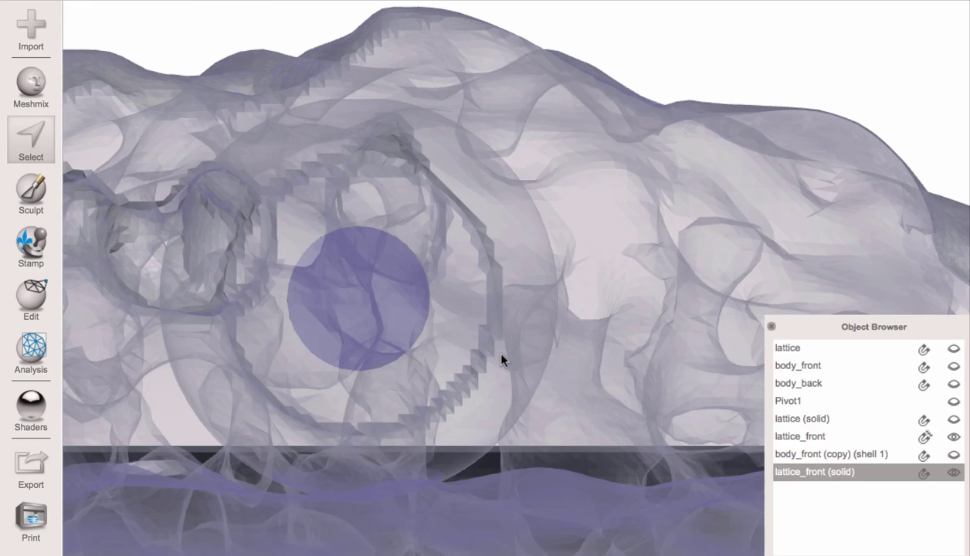
pyautogui.moveTo(488, 342)
pyautogui.mouseDown()
pyautogui.moveTo(490, 282)
pyautogui.moveTo(451, 207)
pyautogui.mouseUp()
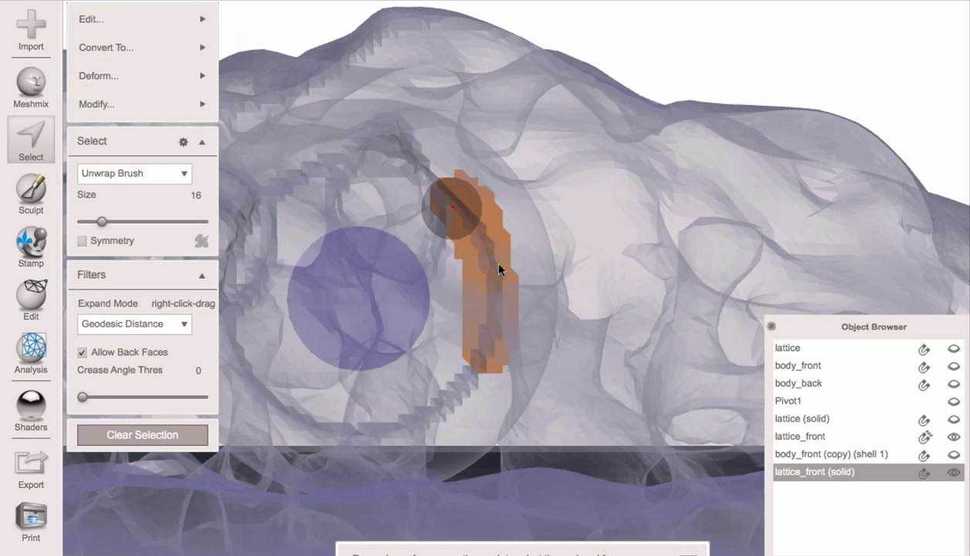
pyautogui.moveTo(498, 268); pyautogui.dragTo(580, 271, button='right')
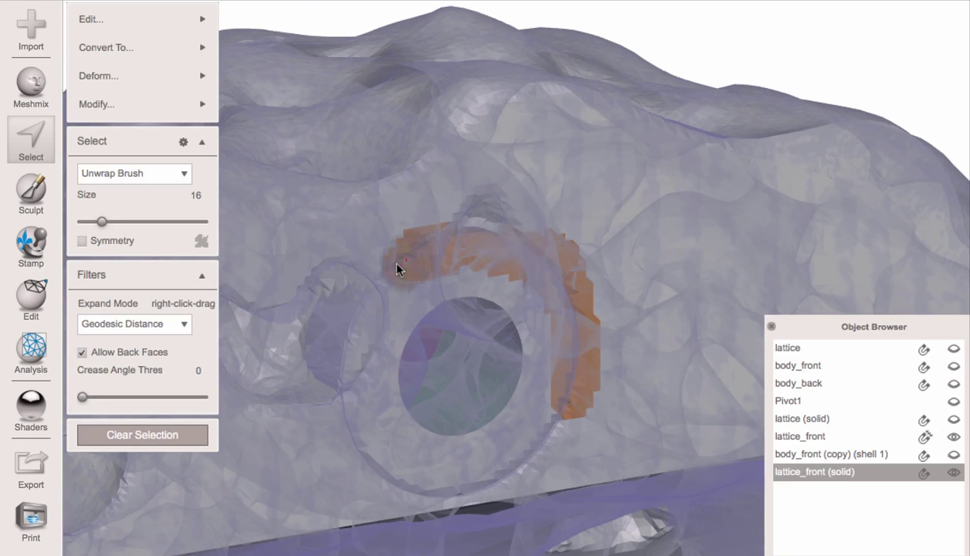
pyautogui.moveTo(527, 298); pyautogui.dragTo(569, 275, button='right')
pyautogui.moveTo(531, 374); pyautogui.dragTo(500, 408)
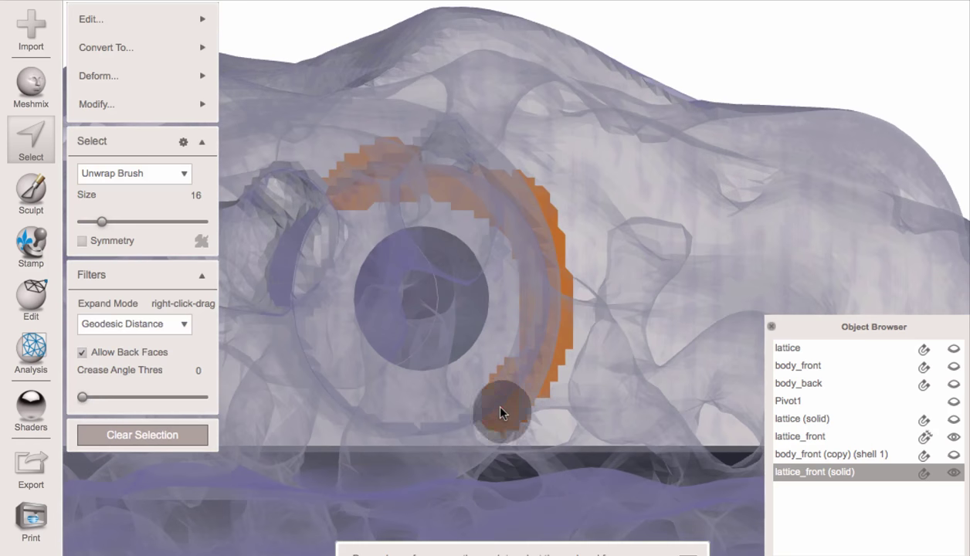
pyautogui.scroll(-3, 501, 407)
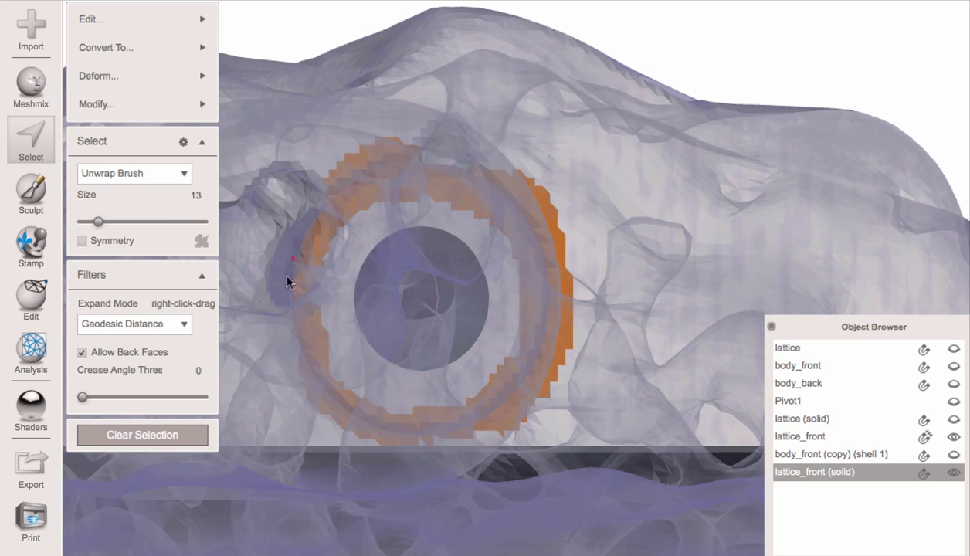
# Step: Attract the selected ring to the target with Find Sharp Edges enabled, accept it and clear the selection
pyautogui.moveTo(95, 6)
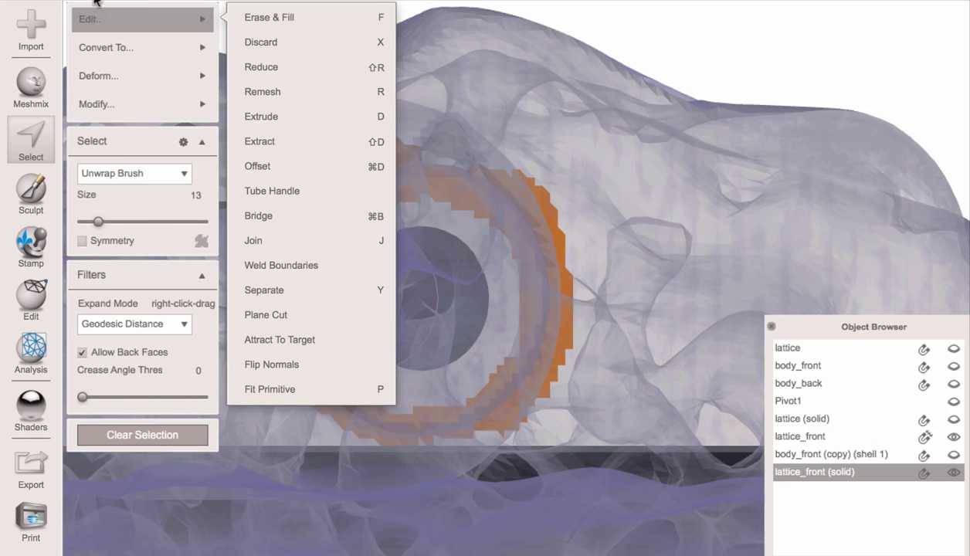
pyautogui.click(263, 340)
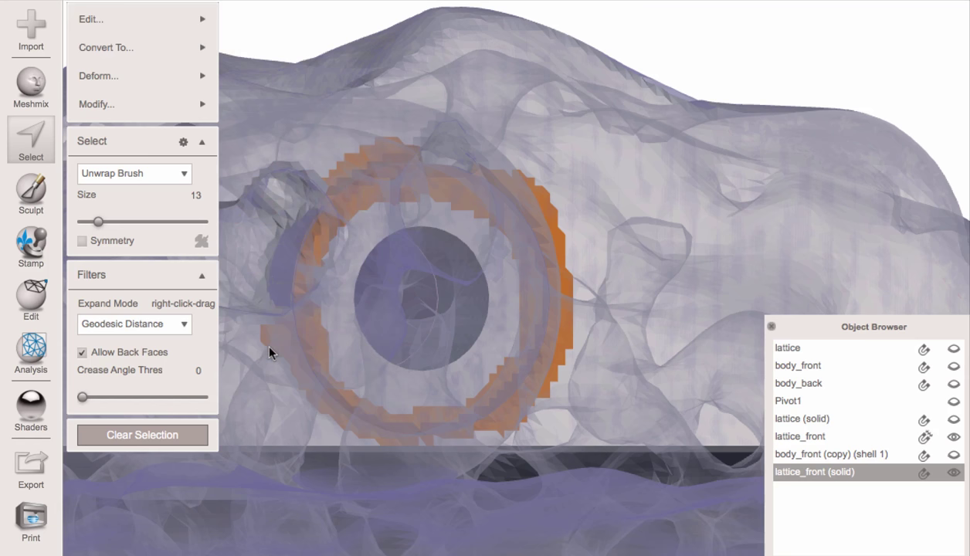
pyautogui.moveTo(336, 322); pyautogui.dragTo(290, 280, button='right')
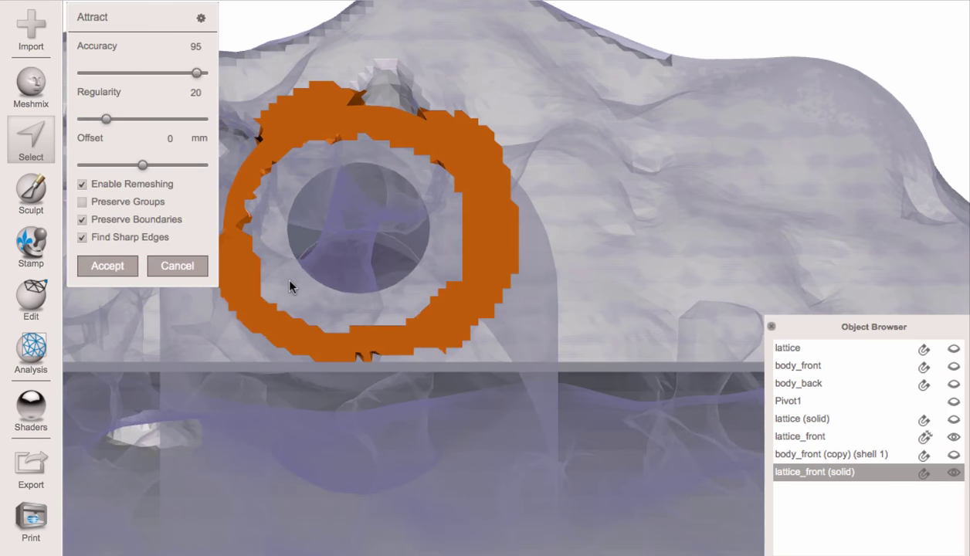
pyautogui.click(107, 268)
pyautogui.press('Escape')
# Step: Stop using lattice_front as the target and hide it, leaving only lattice_front (solid) displayed
pyautogui.moveTo(403, 160); pyautogui.dragTo(437, 206, button='right')
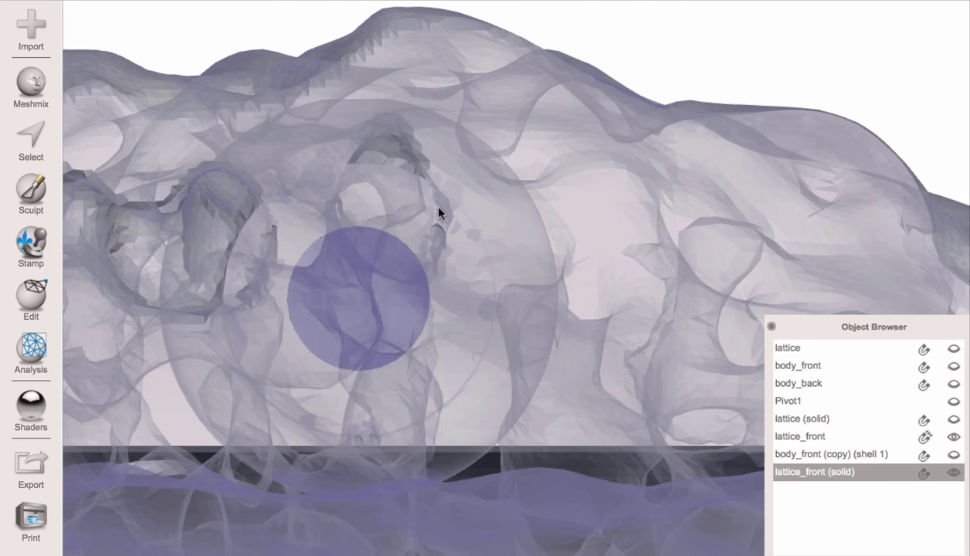
pyautogui.click(927, 441)
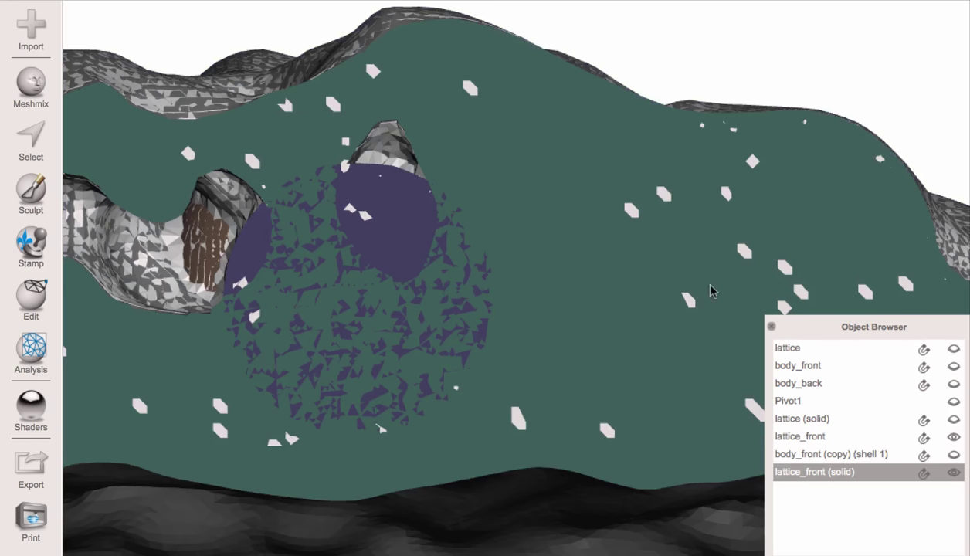
pyautogui.moveTo(500, 255); pyautogui.dragTo(531, 299, button='right')
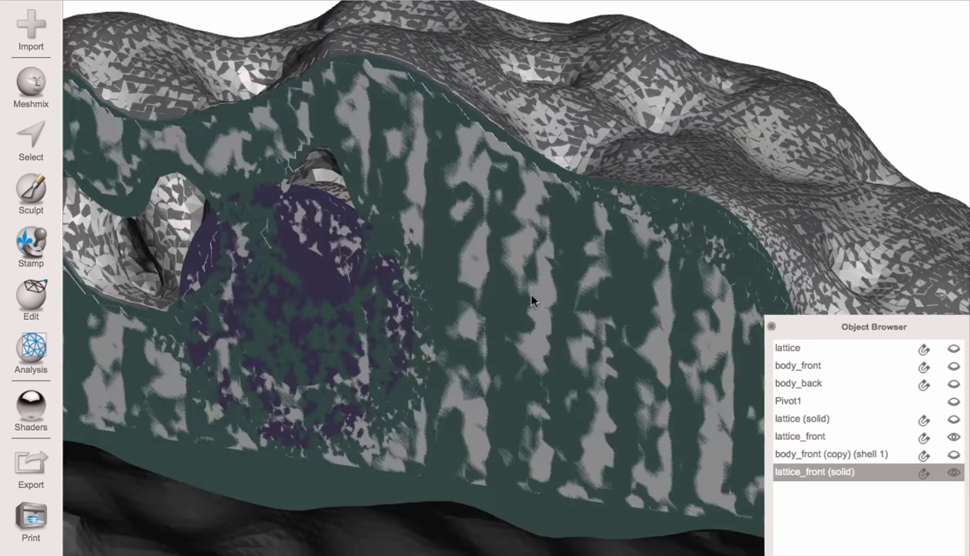
pyautogui.click(954, 437)
pyautogui.moveTo(376, 252); pyautogui.dragTo(414, 231, button='right')
pyautogui.moveTo(445, 288); pyautogui.dragTo(416, 303, button='right')
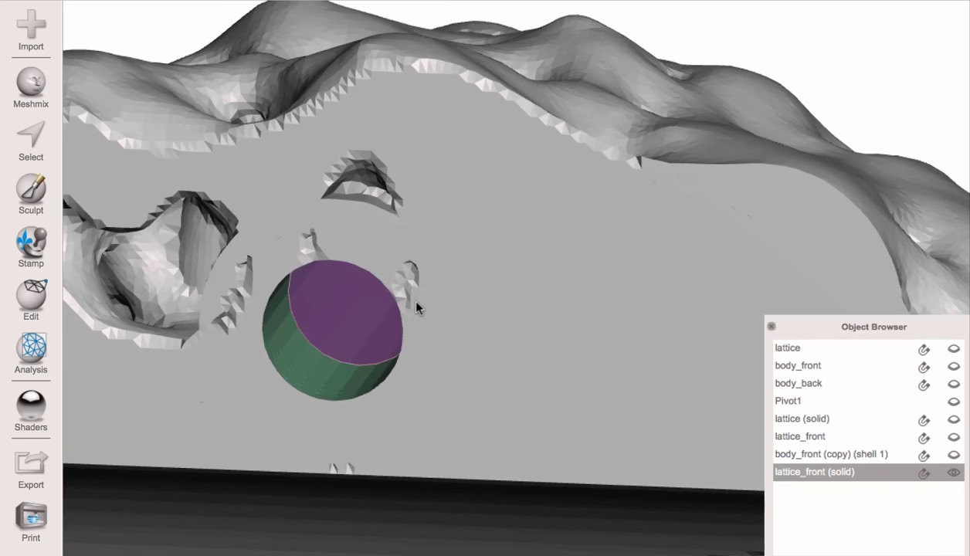
# Step: Examine the cut faces, hole edges and inner cylindrical surface of lattice_front (solid), with and without the wireframe
pyautogui.moveTo(355, 127); pyautogui.dragTo(506, 195, button='right')
pyautogui.press('w')
pyautogui.press('w')
pyautogui.press('w')
pyautogui.press('w')
pyautogui.press('w')
pyautogui.press('w')
pyautogui.moveTo(638, 254); pyautogui.dragTo(421, 295, button='right')
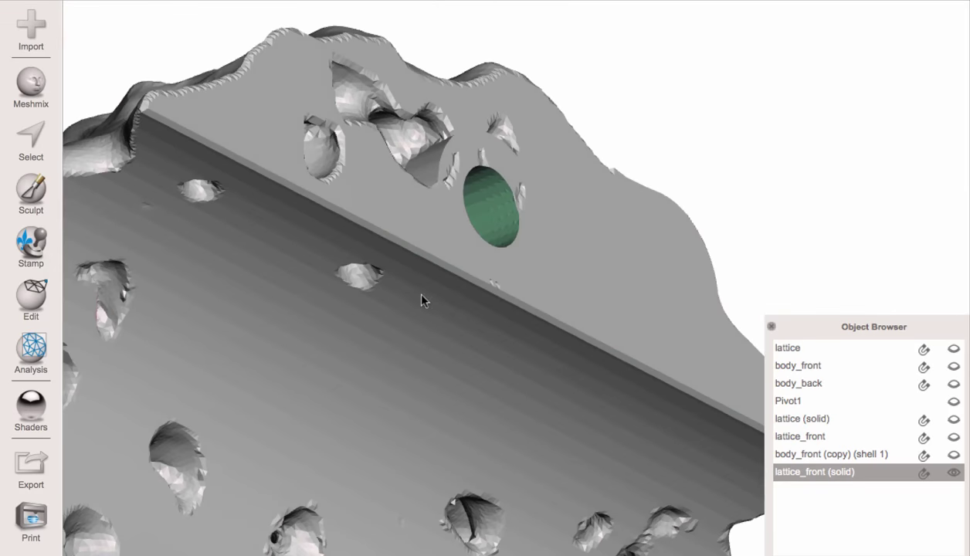
pyautogui.moveTo(521, 333); pyautogui.dragTo(639, 466, button='right')
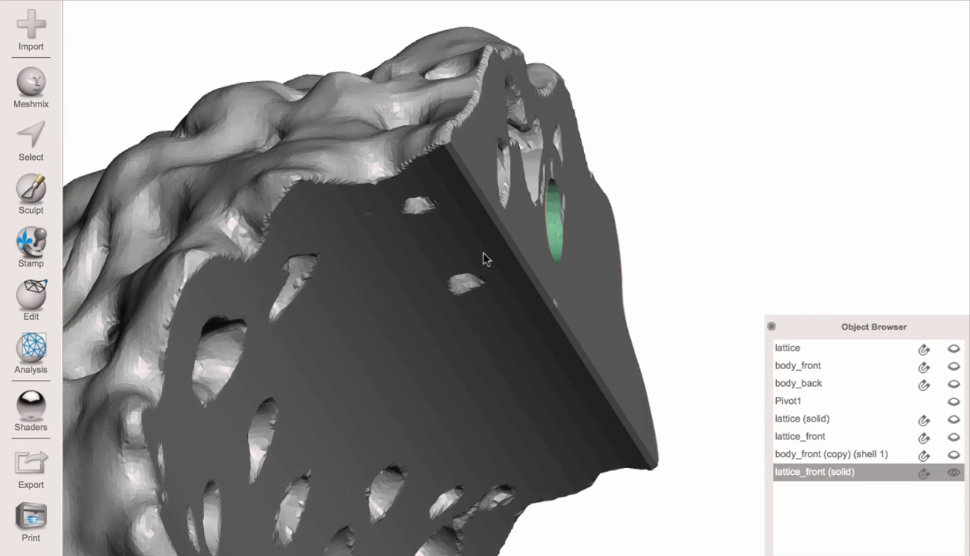
pyautogui.moveTo(552, 305); pyautogui.dragTo(339, 236, button='right')
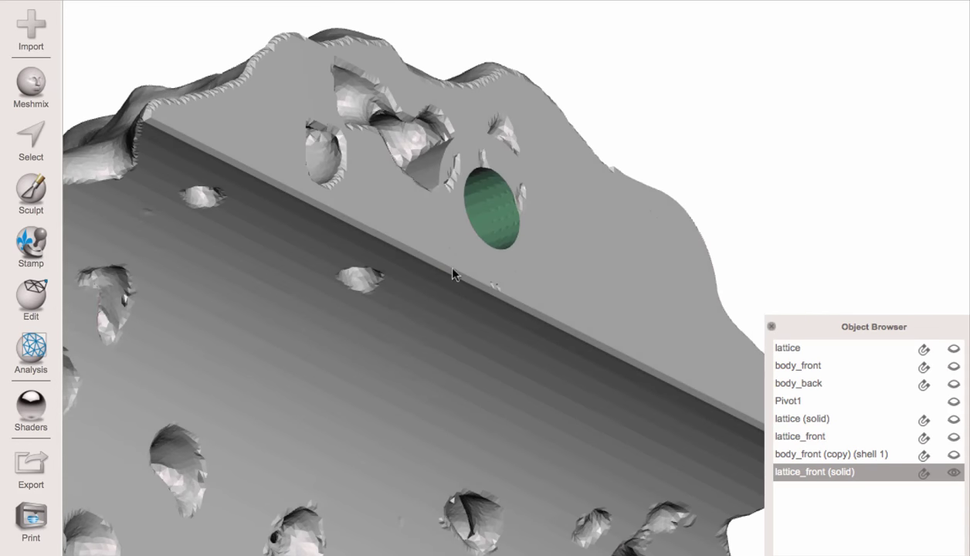
pyautogui.moveTo(453, 275); pyautogui.dragTo(537, 320, button='right')
pyautogui.moveTo(626, 292); pyautogui.dragTo(504, 281, button='right')
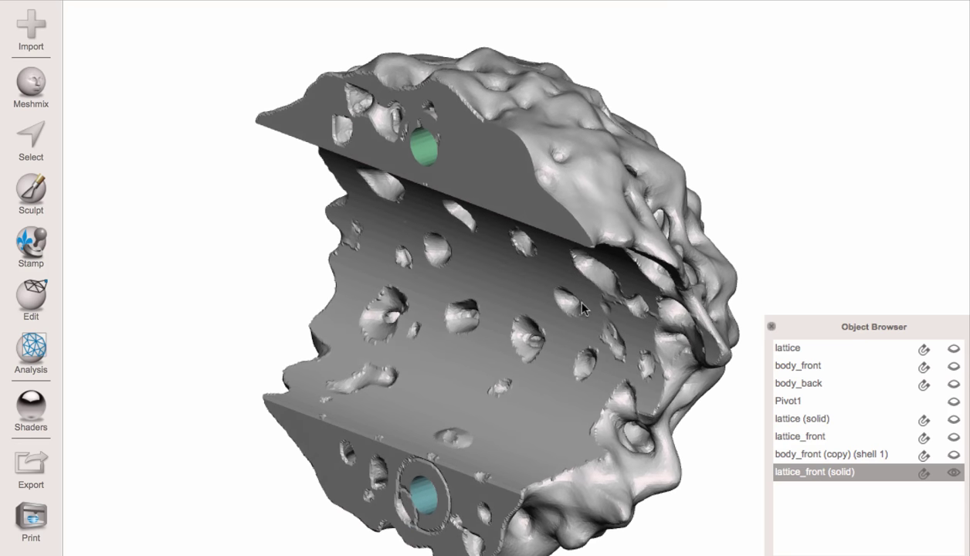
# Step: Show body_front (copy) (shell 1) as the target and inspect the inner cylindrical surface of lattice_front (solid) in sculpting mode
pyautogui.moveTo(687, 412); pyautogui.dragTo(625, 151, button='right')
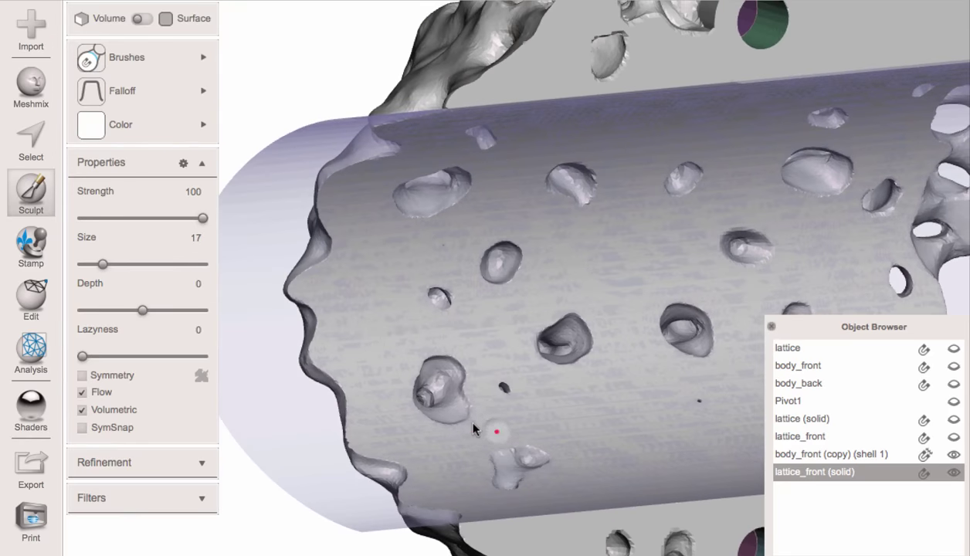
pyautogui.moveTo(473, 424); pyautogui.dragTo(442, 370, button='right')
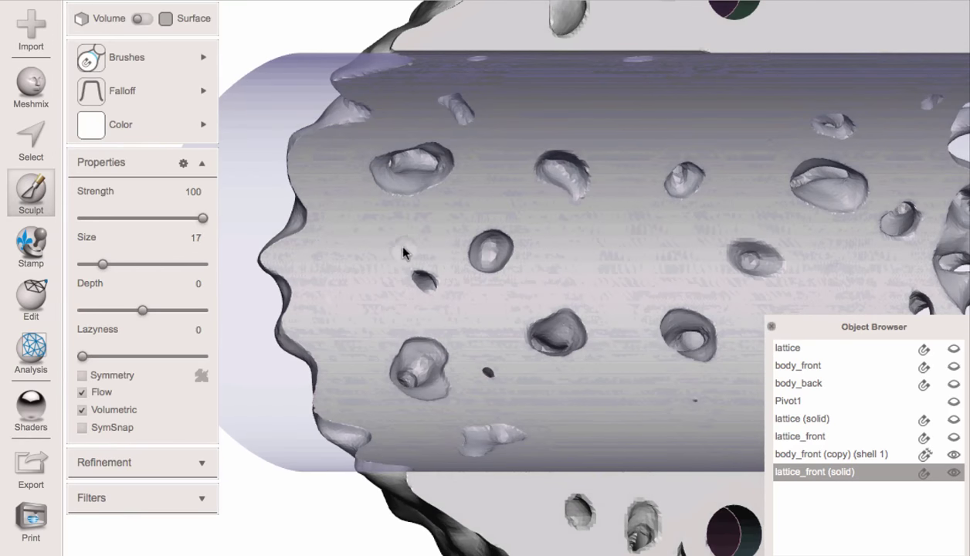
pyautogui.moveTo(403, 253)
pyautogui.mouseDown(button='right')
pyautogui.moveTo(436, 340)
pyautogui.moveTo(381, 309)
pyautogui.moveTo(403, 309)
pyautogui.moveTo(505, 394)
pyautogui.moveTo(485, 281)
pyautogui.moveTo(591, 380)
pyautogui.moveTo(504, 526)
pyautogui.mouseUp(button='right')
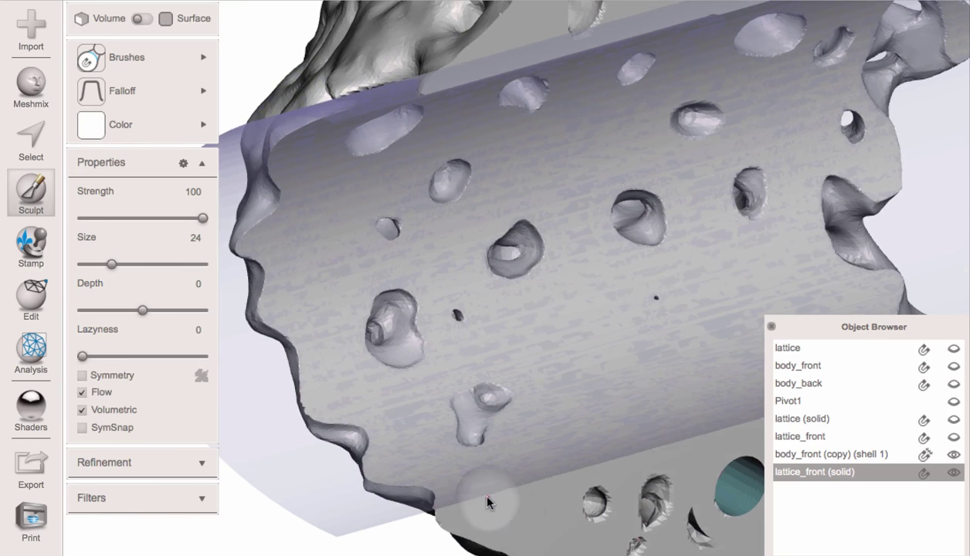
pyautogui.moveTo(494, 489); pyautogui.dragTo(578, 476, button='right')
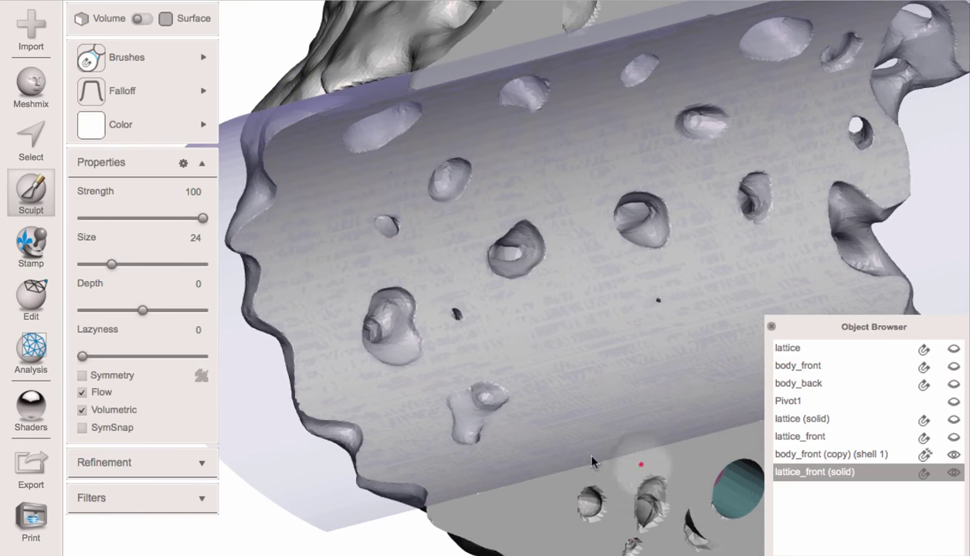
pyautogui.moveTo(430, 406); pyautogui.dragTo(342, 267, button='right')
pyautogui.moveTo(343, 267); pyautogui.dragTo(495, 463, button='middle')
pyautogui.scroll(4, 428, 400)
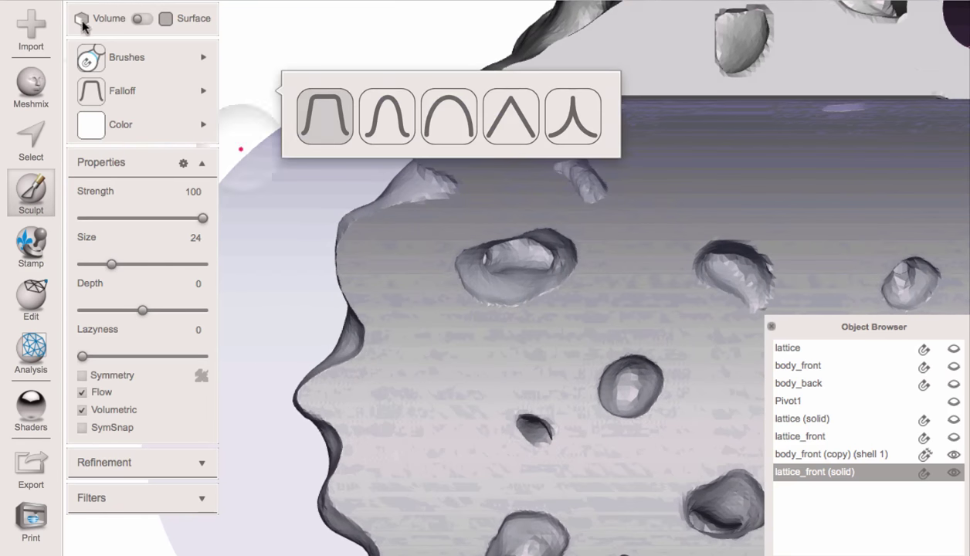
pyautogui.moveTo(84, 56)
pyautogui.moveTo(556, 271)
pyautogui.mouseDown(button='right')
pyautogui.moveTo(433, 346)
pyautogui.moveTo(398, 242)
pyautogui.mouseUp(button='right')
pyautogui.moveTo(522, 392); pyautogui.dragTo(694, 365, button='right')
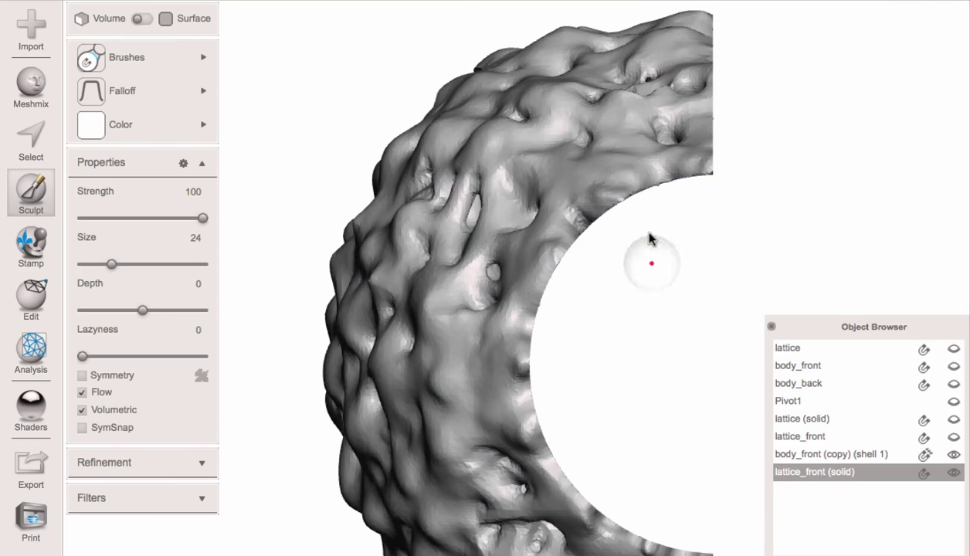
pyautogui.moveTo(601, 349); pyautogui.dragTo(443, 467, button='right')
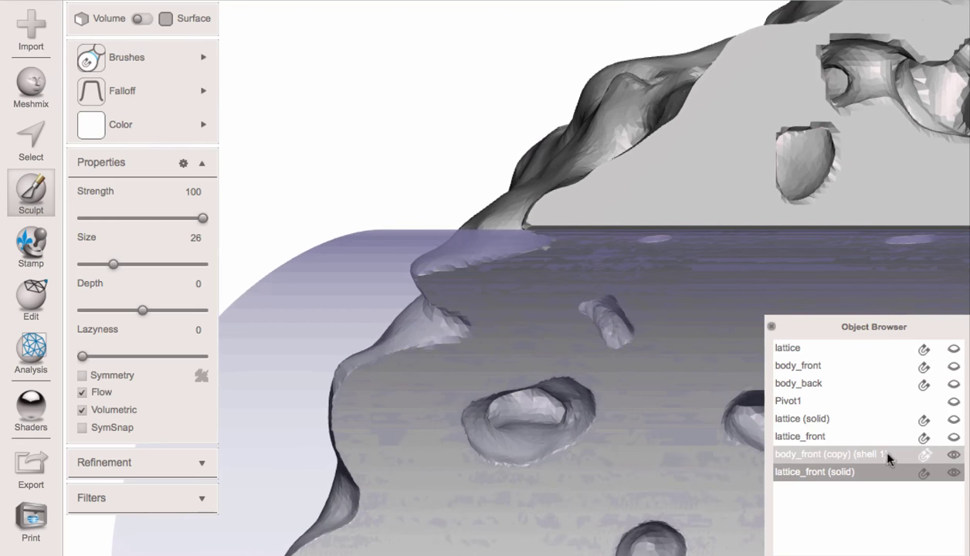
# Step: Reduce the sculpt brush size to 16 and sculpt the jagged end edge of the inner surface onto the target
pyautogui.moveTo(429, 448); pyautogui.dragTo(442, 376, button='middle')
pyautogui.scroll(3, 432, 385)
pyautogui.moveTo(332, 370); pyautogui.dragTo(328, 341, button='right')
pyautogui.press('[')
pyautogui.press('[')
pyautogui.press('[')
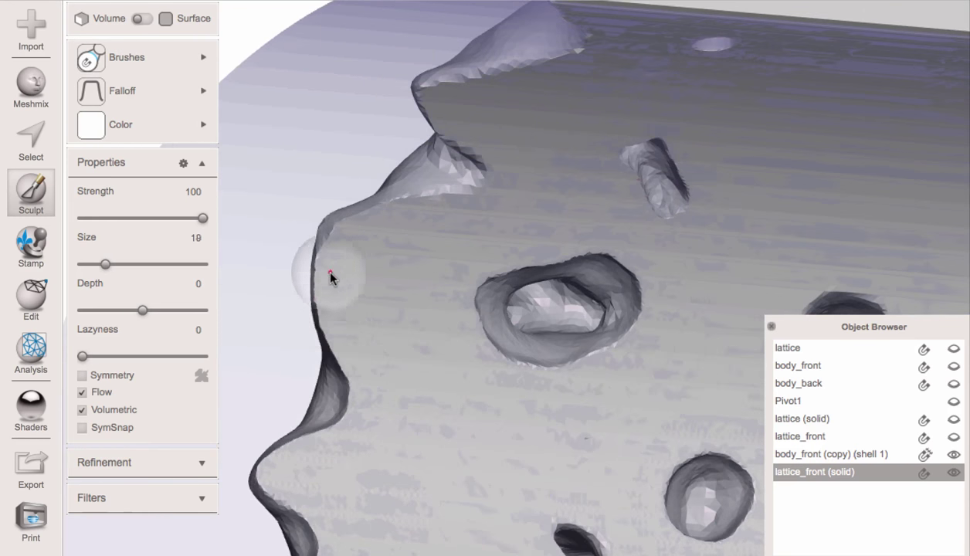
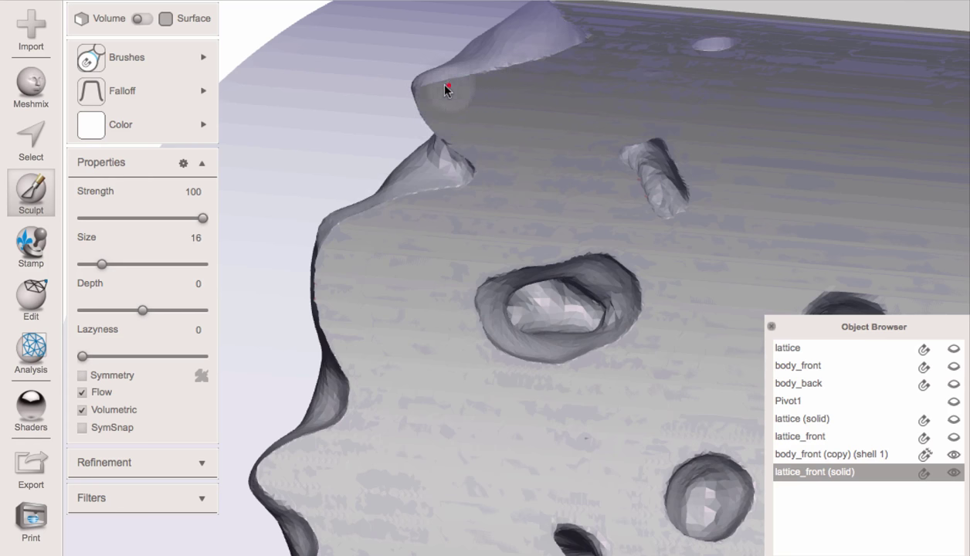
# Step: Continue sculpting the inner surface's end edge up to the corner at the cut face, then reduce the brush size to 14
pyautogui.press('c')
pyautogui.moveTo(532, 199); pyautogui.dragTo(727, 166, button='right')
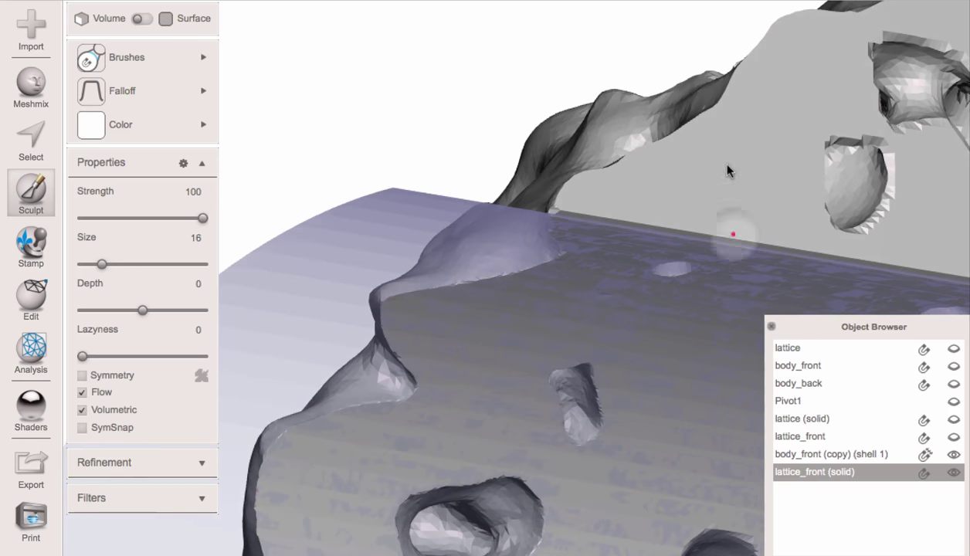
pyautogui.moveTo(788, 155); pyautogui.dragTo(810, 215, button='right')
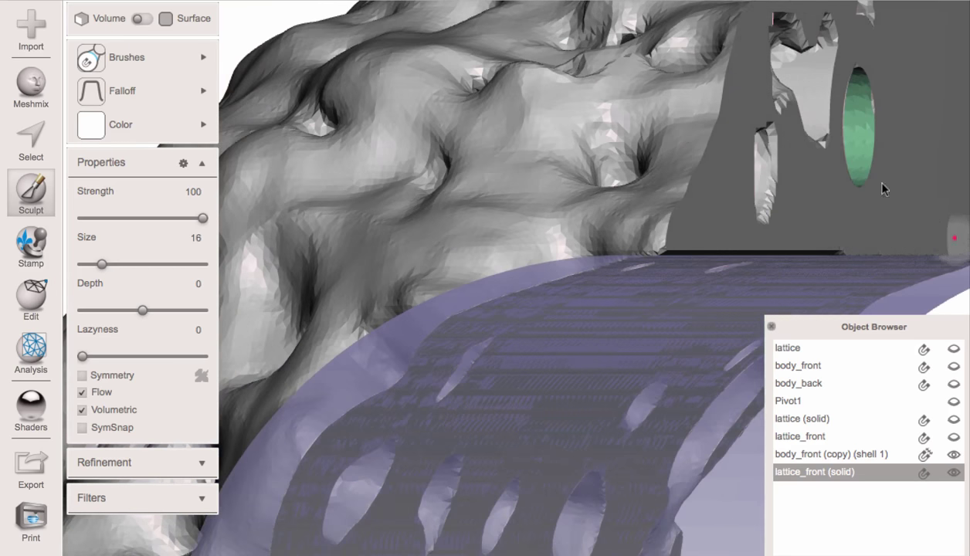
pyautogui.moveTo(857, 189); pyautogui.dragTo(688, 199, button='right')
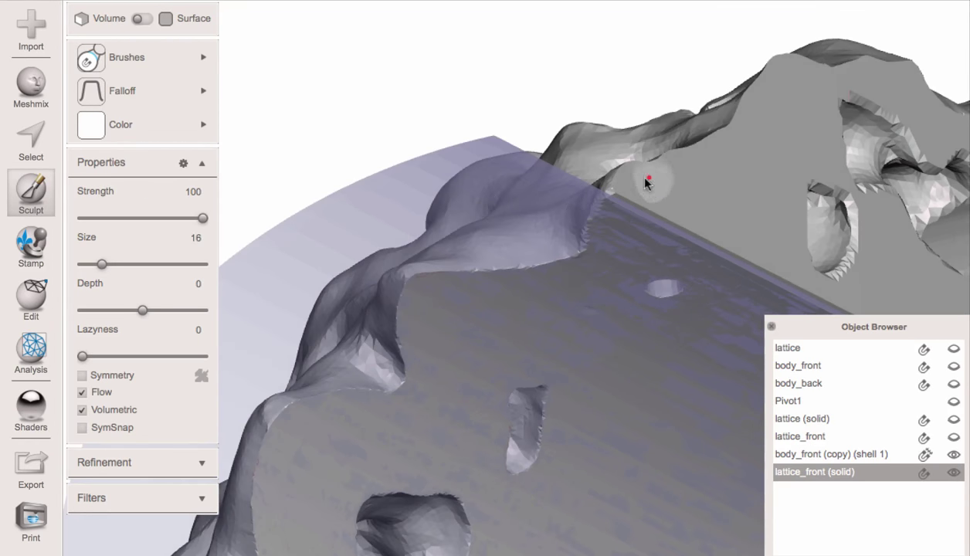
pyautogui.moveTo(657, 283); pyautogui.dragTo(478, 278, button='right')
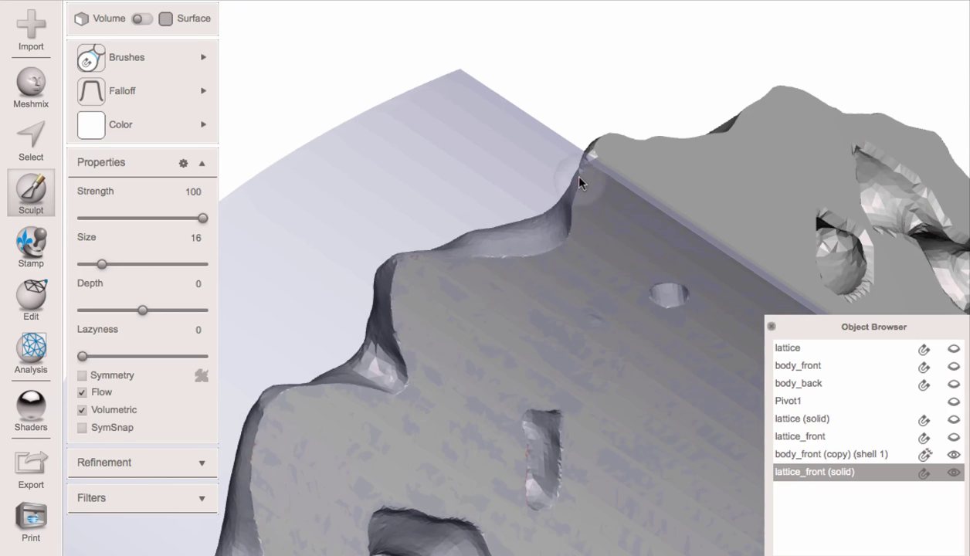
pyautogui.moveTo(585, 165); pyautogui.dragTo(761, 165, button='right')
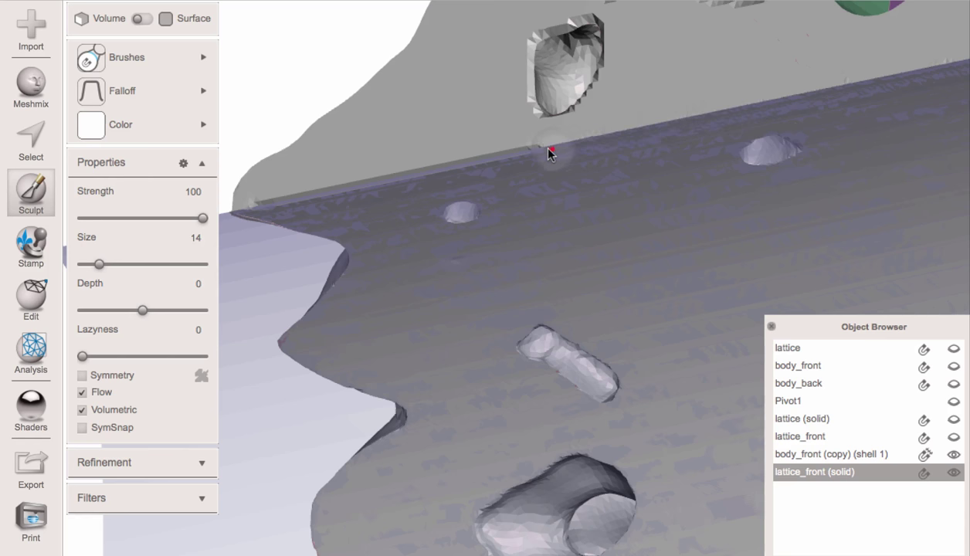
# Step: Display the mesh wireframe and examine the straight edge between the cut face and the inner cylindrical surface
pyautogui.moveTo(609, 140); pyautogui.dragTo(583, 234, button='middle')
pyautogui.press('w')
pyautogui.scroll(5, 458, 307)
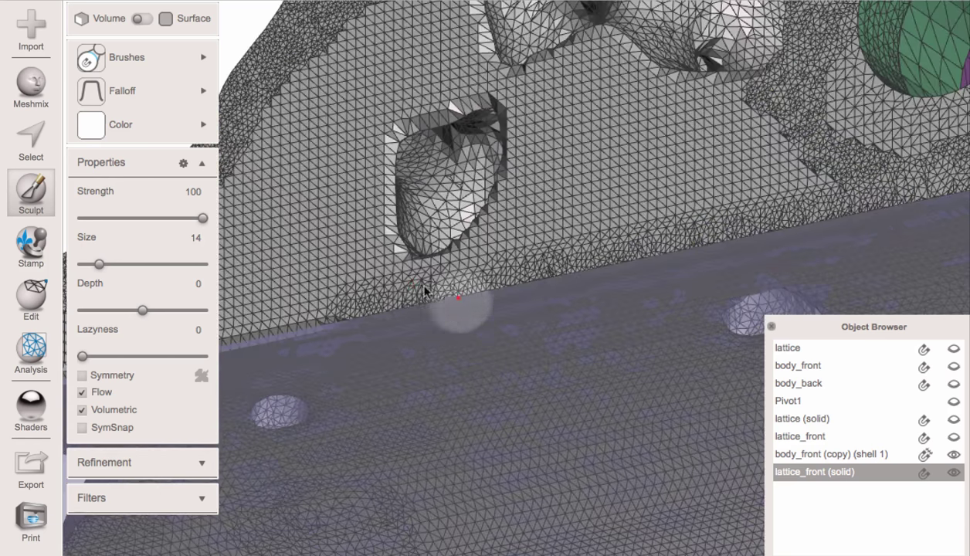
# Step: Sculpt the straight edge between the cut face and the inner surface onto the target, using brush size 14 at strength 100
pyautogui.moveTo(444, 293); pyautogui.dragTo(369, 315, button='right')
pyautogui.moveTo(360, 307); pyautogui.dragTo(393, 303, button='middle')
pyautogui.scroll(5, 402, 302)
pyautogui.moveTo(460, 291); pyautogui.dragTo(369, 288)
pyautogui.moveTo(324, 299)
pyautogui.mouseDown(button='right')
pyautogui.moveTo(580, 281)
pyautogui.moveTo(489, 274)
pyautogui.mouseUp(button='right')
pyautogui.moveTo(631, 247)
pyautogui.mouseDown()
pyautogui.moveTo(775, 231)
pyautogui.moveTo(407, 264)
pyautogui.moveTo(586, 256)
pyautogui.mouseUp()
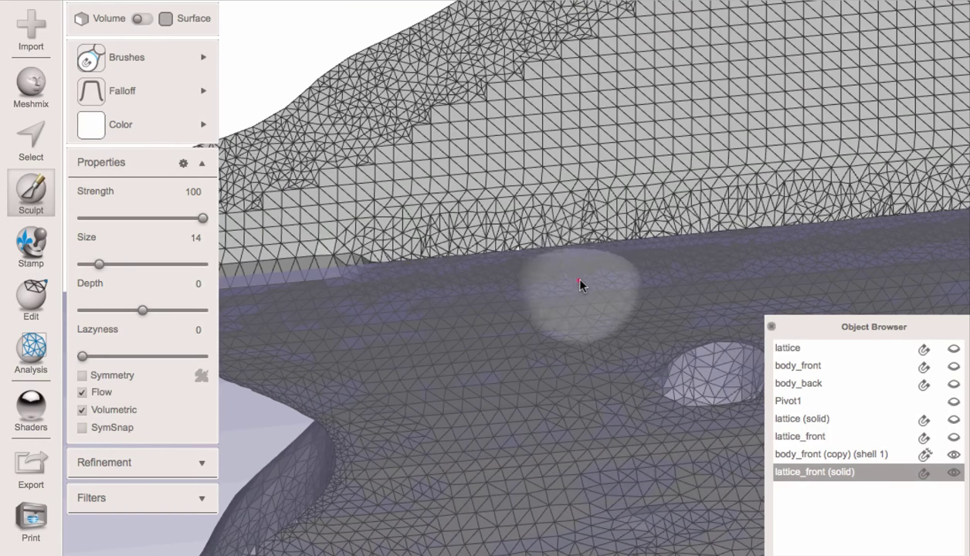
# Step: Hide the wireframe, reduce the brush strength to 77 and sculpt the remaining step near the straight edge's outer corner
pyautogui.press('w')
pyautogui.moveTo(476, 272)
pyautogui.mouseDown(button='right')
pyautogui.moveTo(447, 273)
pyautogui.moveTo(523, 267)
pyautogui.mouseUp(button='right')
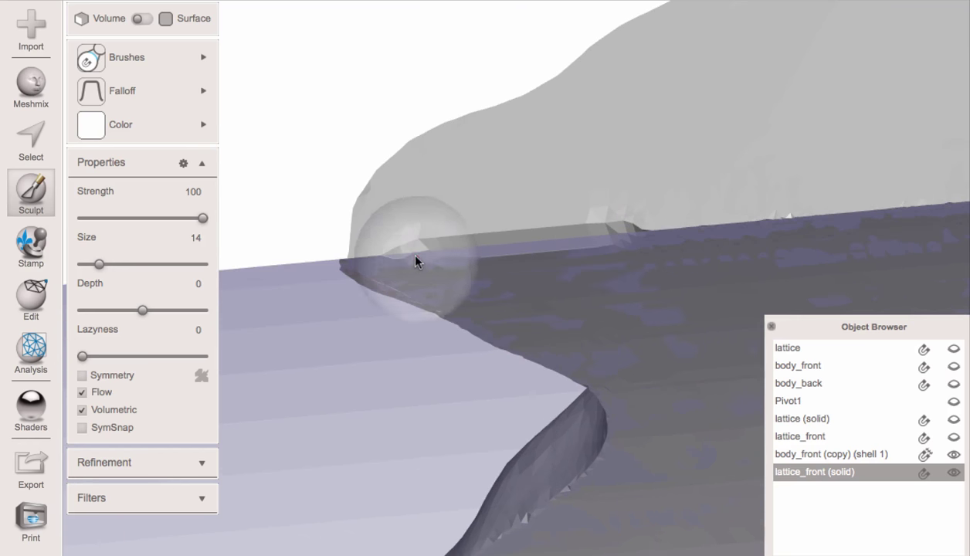
pyautogui.moveTo(600, 285); pyautogui.dragTo(600, 323)
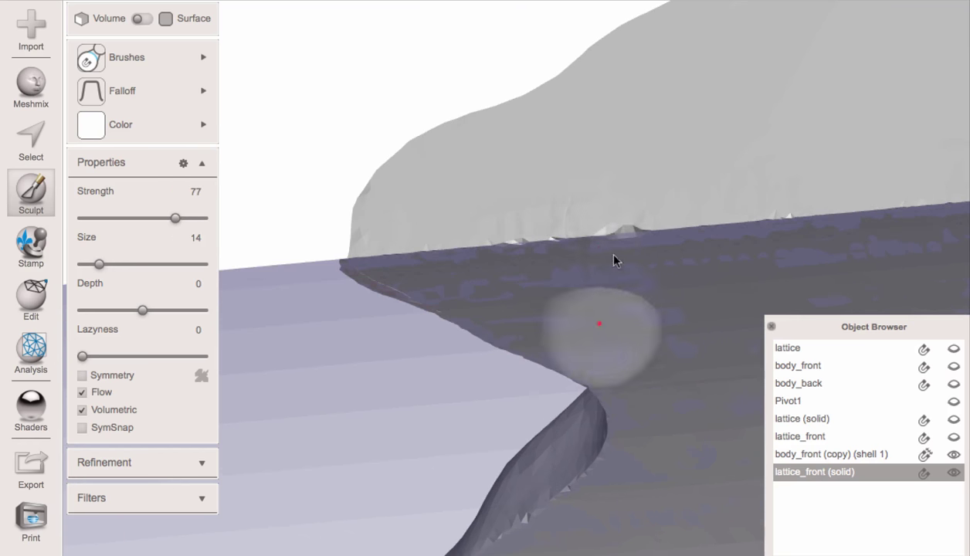
pyautogui.moveTo(615, 238)
pyautogui.mouseDown()
pyautogui.moveTo(619, 230)
pyautogui.moveTo(434, 251)
pyautogui.mouseUp()
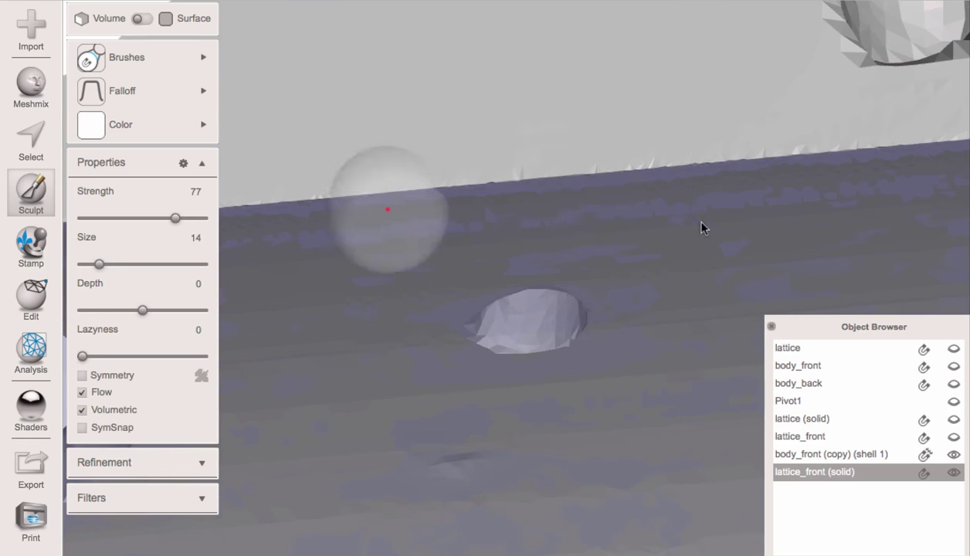
# Step: Lower the brush strength to 21 and examine the small spikes along the middle of the straight edge
pyautogui.press('Down')
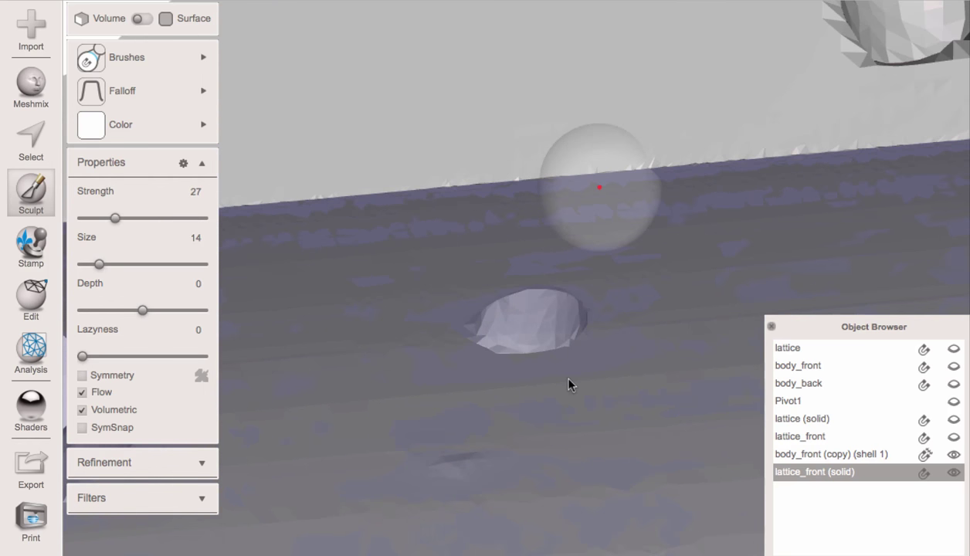
pyautogui.press('Down')
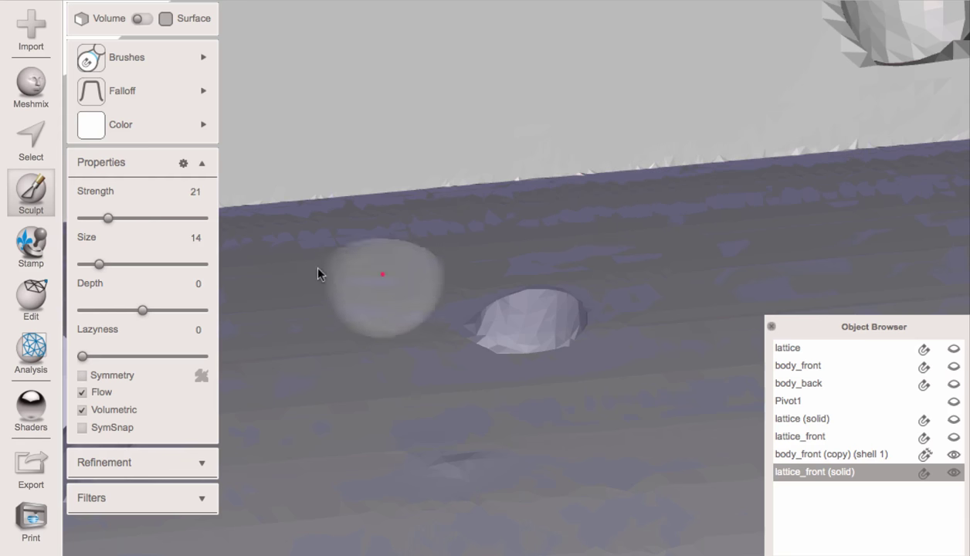
pyautogui.press('w')
pyautogui.press('w')
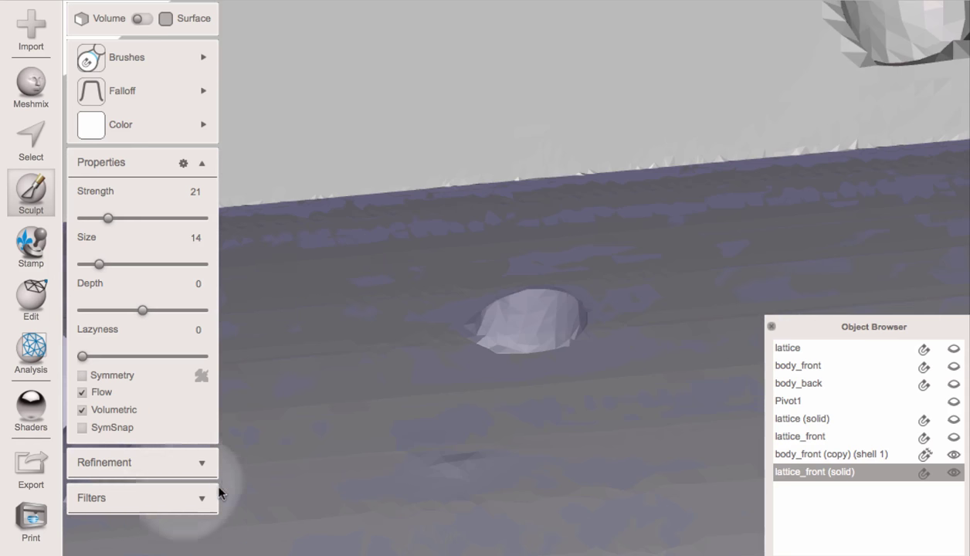
# Step: Set the brush size to 9 and Refine to 96, and sculpt the middle stretch of the straight edge onto the target
pyautogui.click(202, 462)
pyautogui.press('[')
pyautogui.press('[')
pyautogui.press('[')
pyautogui.press('[')
pyautogui.press('[')
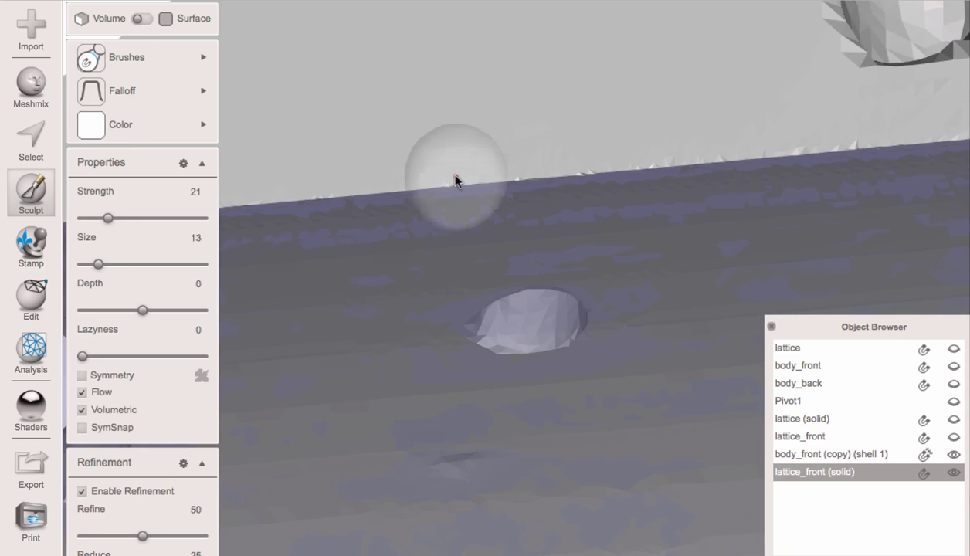
pyautogui.press('w')
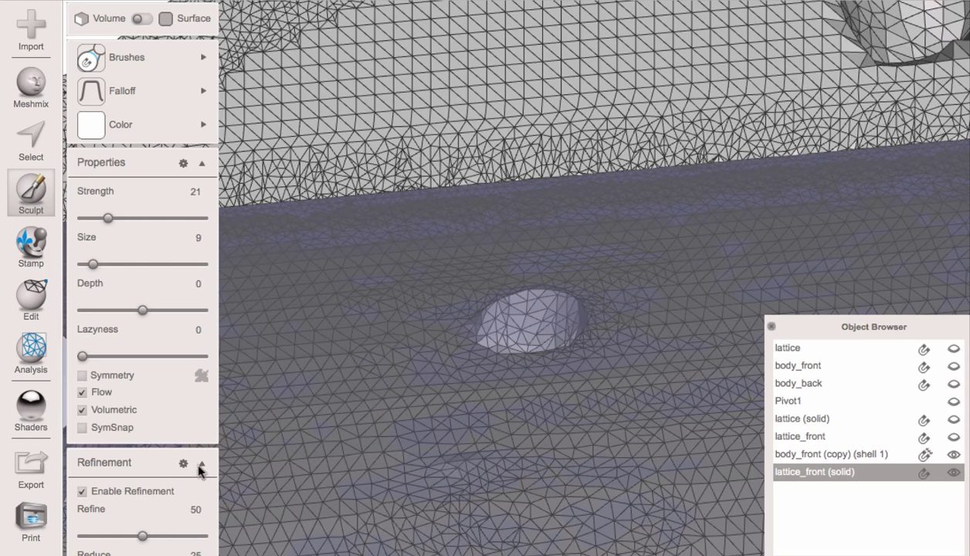
pyautogui.click(200, 467)
pyautogui.click(202, 464)
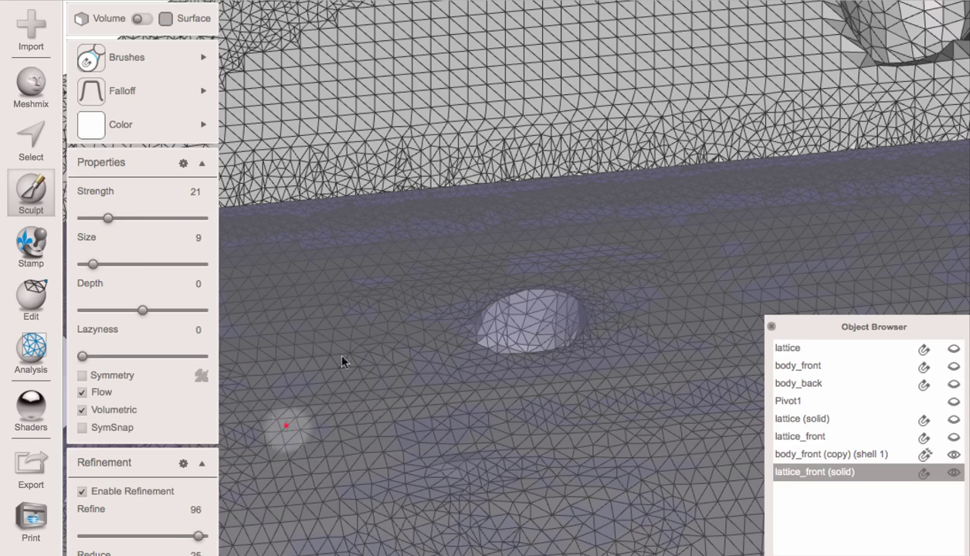
pyautogui.moveTo(519, 180); pyautogui.dragTo(616, 175)
pyautogui.press('w')
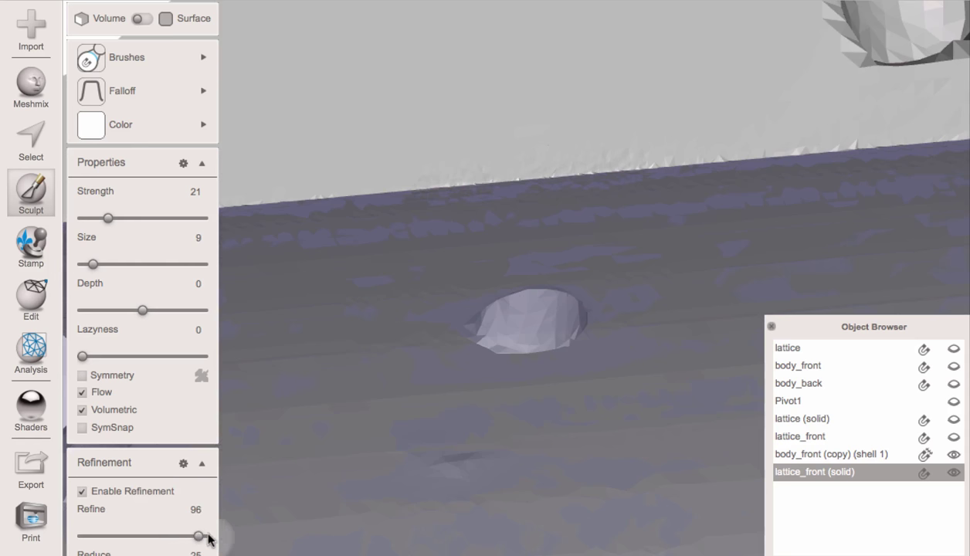
# Step: Set Refine to 22 and sculpt over the densely meshed stretch of the edge, adjusting the brush size to 15
pyautogui.press('w')
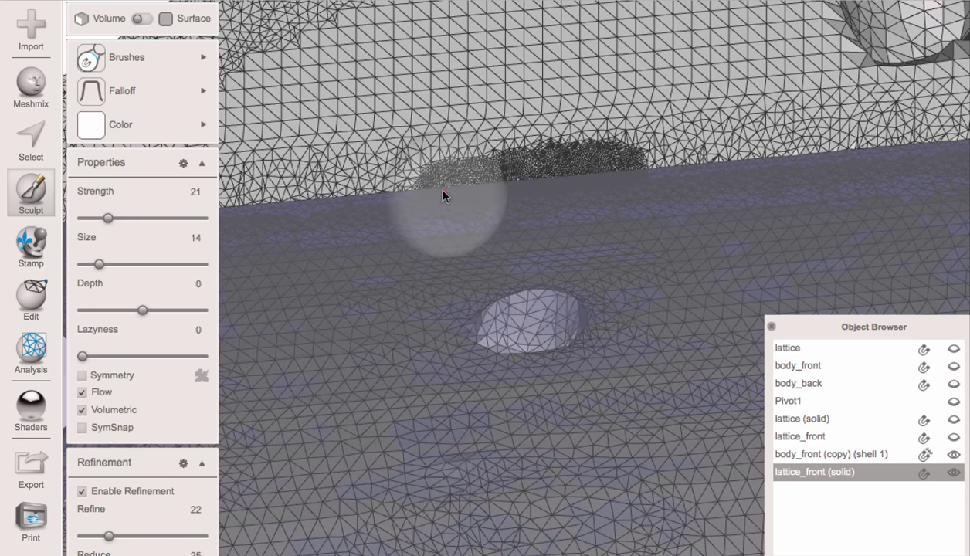
pyautogui.moveTo(443, 190); pyautogui.dragTo(643, 157)
pyautogui.press(']')
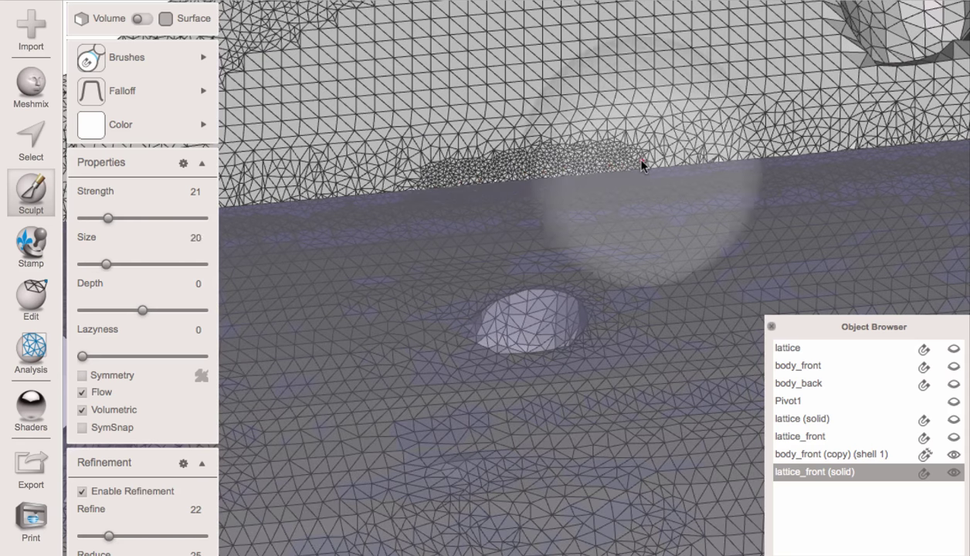
pyautogui.press(']')
pyautogui.press(']')
pyautogui.press('[')
pyautogui.press('[')
pyautogui.press('[')
pyautogui.press('[')
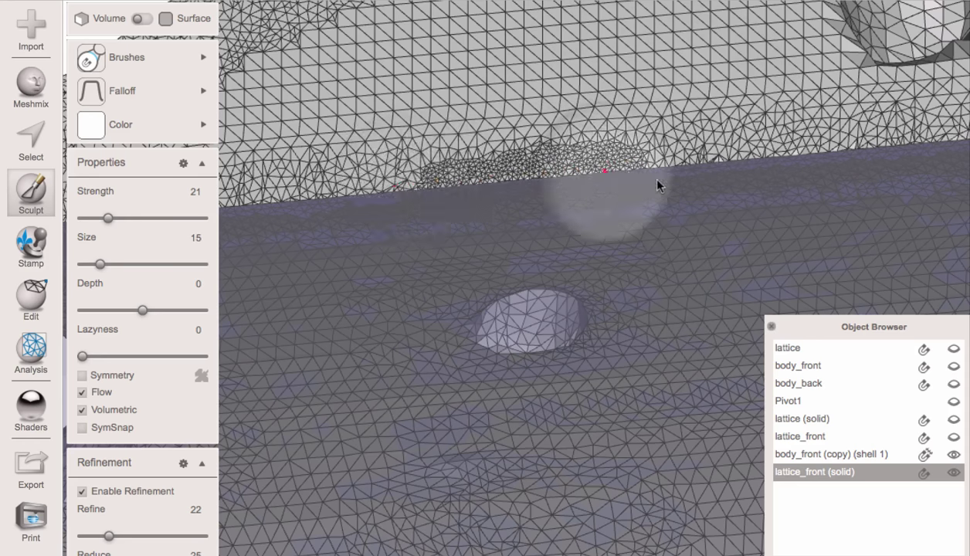
# Step: Stop using body_front (copy) (shell 1) as the target, hide it and leave sculpting mode
pyautogui.moveTo(657, 179); pyautogui.dragTo(614, 236, button='right')
pyautogui.scroll(-5, 555, 199)
pyautogui.press('w')
pyautogui.moveTo(525, 272); pyautogui.dragTo(526, 292, button='right')
pyautogui.scroll(-4, 526, 292)
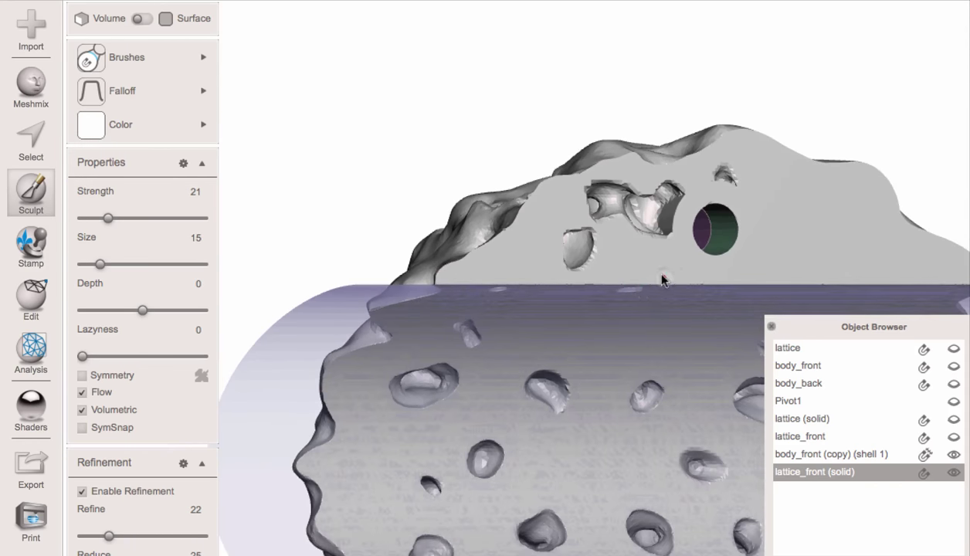
pyautogui.moveTo(662, 281); pyautogui.dragTo(746, 478, button='right')
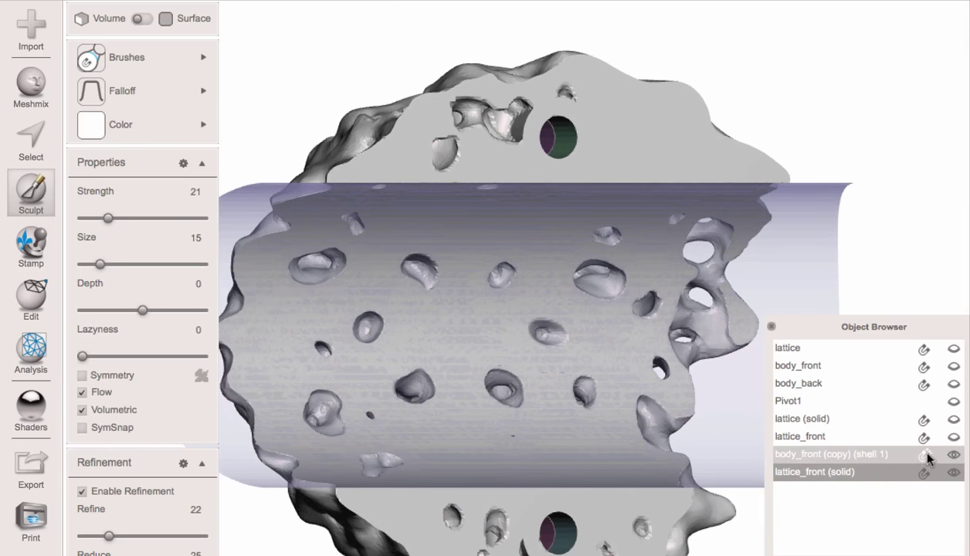
pyautogui.click(927, 457)
pyautogui.click(953, 455)
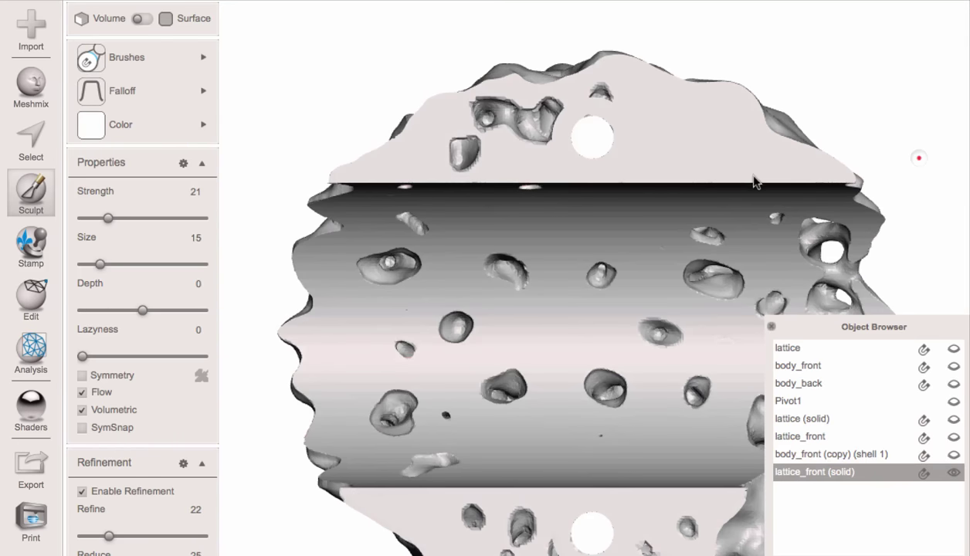
pyautogui.press('Escape')
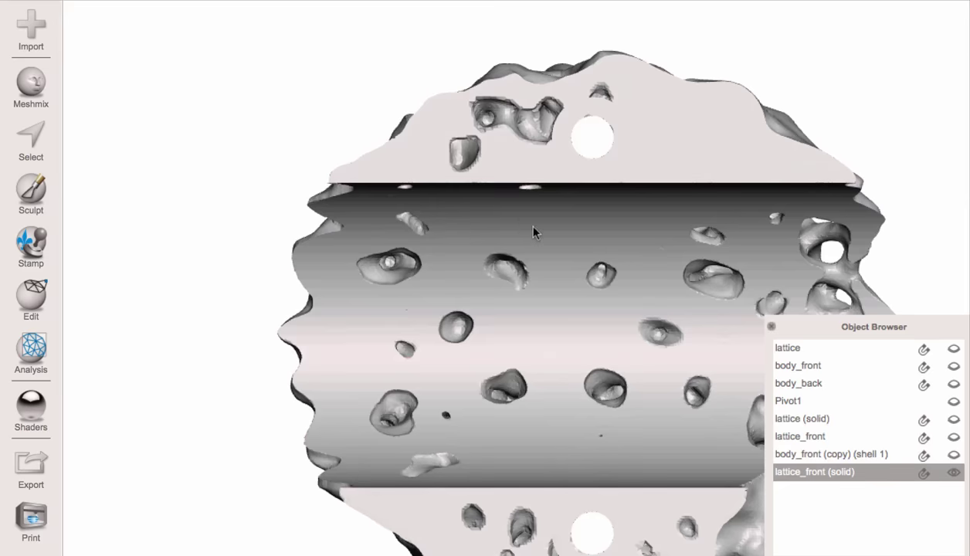
# Step: Show body_front over lattice_front (solid) and select it from the outer side
pyautogui.moveTo(533, 231); pyautogui.dragTo(786, 348, button='right')
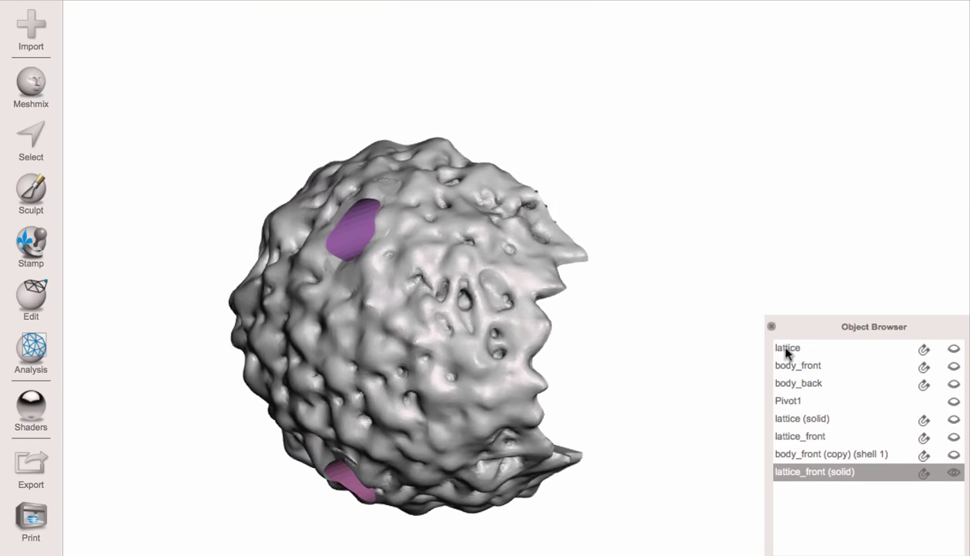
pyautogui.click(956, 384)
pyautogui.click(956, 385)
pyautogui.click(952, 367)
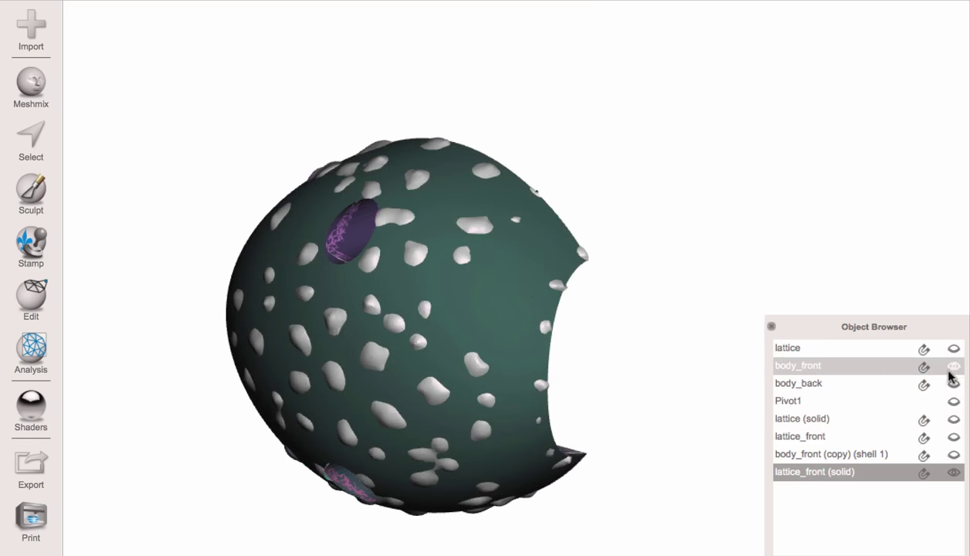
pyautogui.click(518, 286)
# Step: Inspect body_front with the Transform tool from the inner side and through its screw opening, keeping its position
pyautogui.press('t')
pyautogui.moveTo(313, 346); pyautogui.dragTo(502, 351, button='right')
pyautogui.moveTo(502, 355); pyautogui.dragTo(550, 345, button='middle')
pyautogui.moveTo(630, 328); pyautogui.dragTo(393, 307)
pyautogui.moveTo(496, 329); pyautogui.dragTo(395, 334, button='right')
pyautogui.press('super+z')
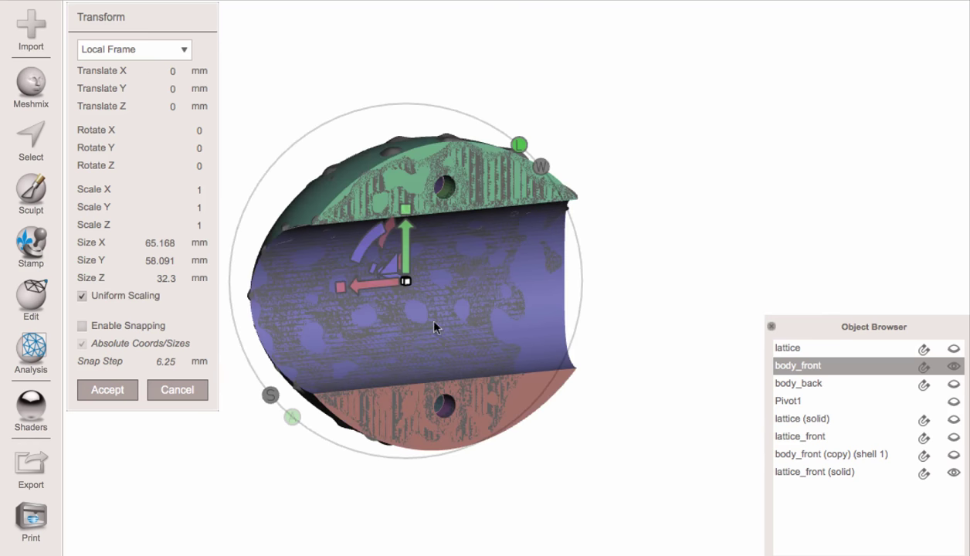
pyautogui.moveTo(374, 379); pyautogui.dragTo(588, 328, button='right')
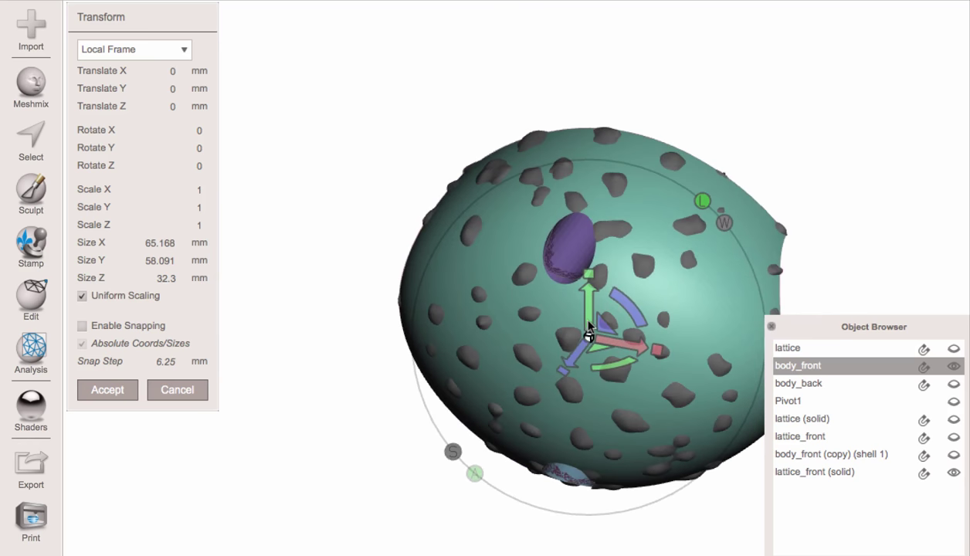
pyautogui.press('c')
pyautogui.keyDown('alt'); pyautogui.moveTo(441, 313); pyautogui.dragTo(691, 326, button='right'); pyautogui.keyUp('alt')
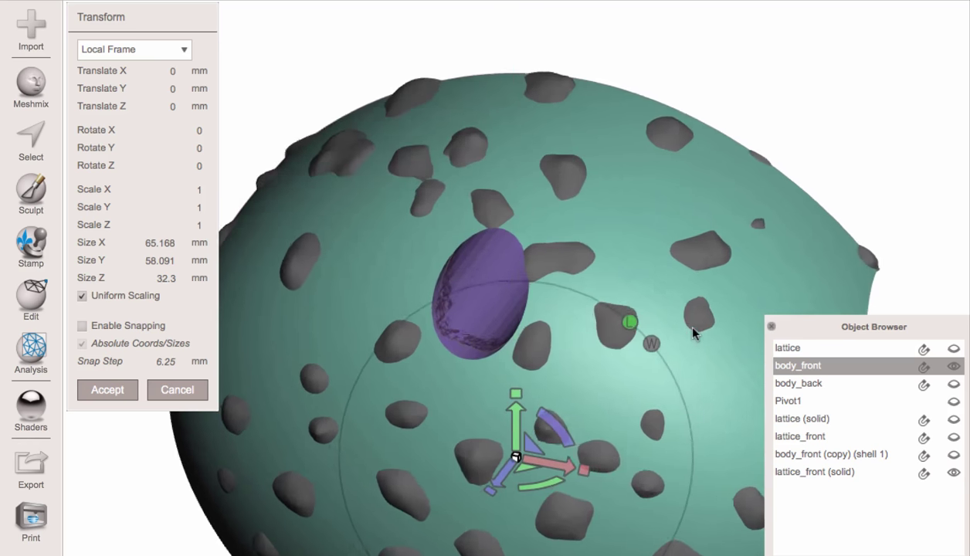
pyautogui.moveTo(463, 298); pyautogui.dragTo(523, 292, button='right')
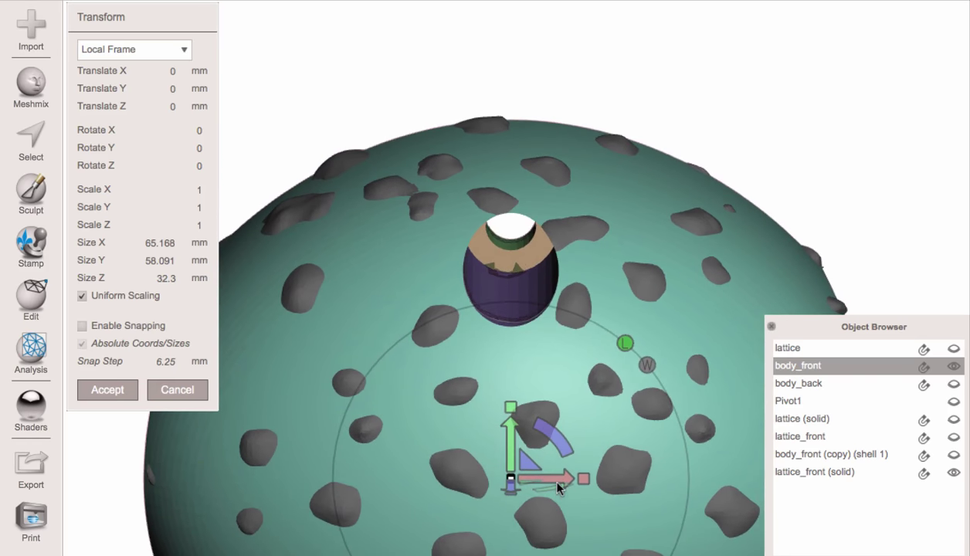
pyautogui.moveTo(558, 487); pyautogui.dragTo(547, 483)
pyautogui.press('Return')
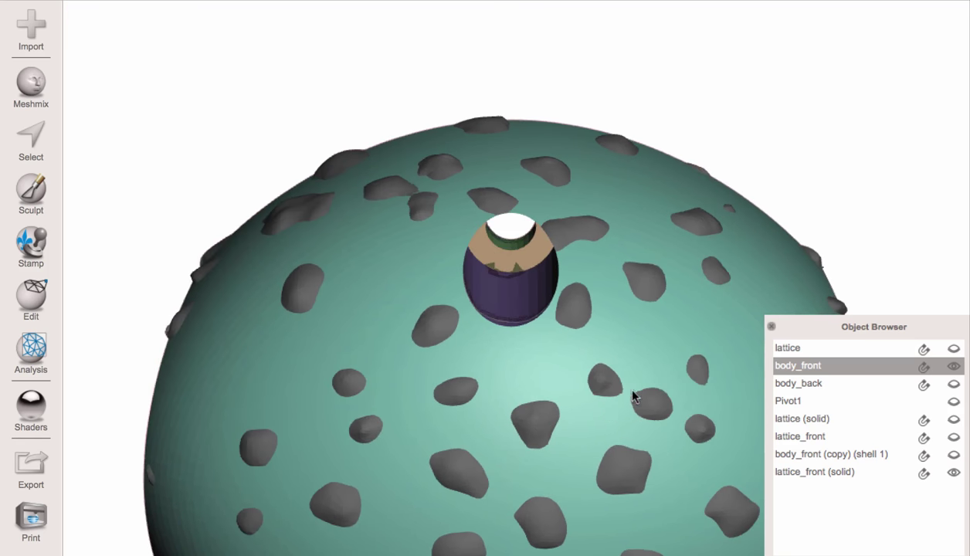
# Step: Hide body_front and make lattice_front (solid) active, with its purple screw opening in close view
pyautogui.moveTo(632, 392); pyautogui.dragTo(541, 408, button='right')
pyautogui.click(954, 369)
pyautogui.click(596, 371)
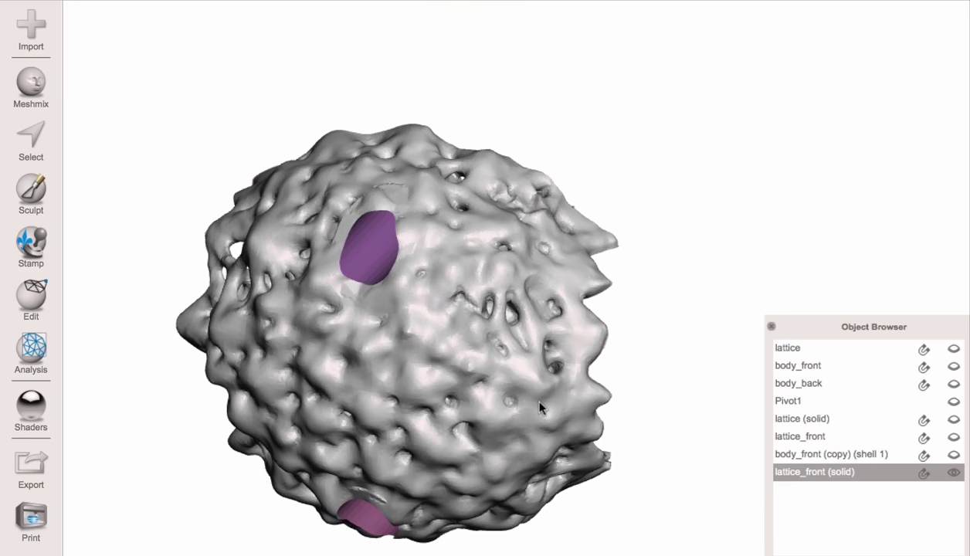
pyautogui.scroll(3, 495, 232)
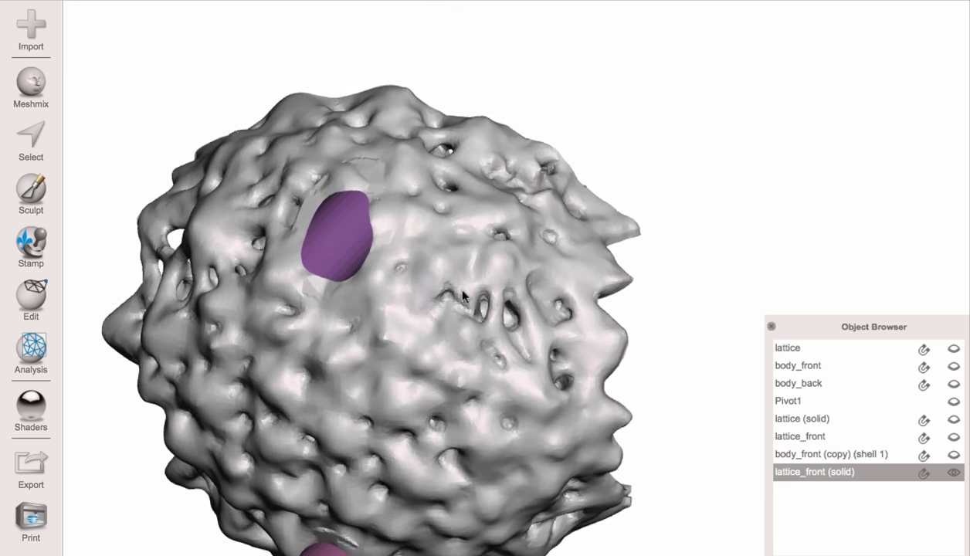
pyautogui.moveTo(463, 290); pyautogui.dragTo(595, 314, button='middle')
pyautogui.scroll(5, 510, 293)
pyautogui.moveTo(575, 307); pyautogui.dragTo(531, 262, button='right')
pyautogui.moveTo(457, 240); pyautogui.dragTo(502, 316, button='middle')
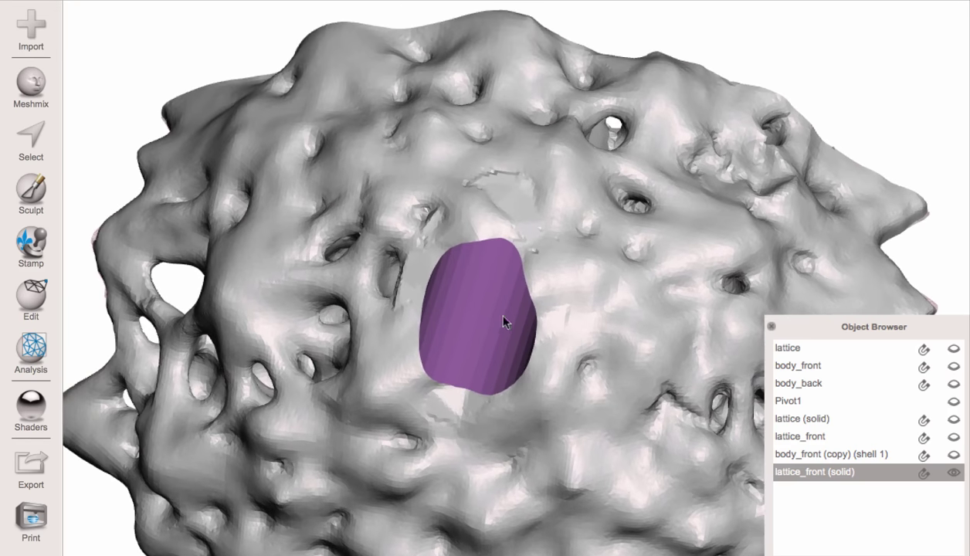
pyautogui.scroll(3, 500, 266)
# Step: Smooth the rough ridges around the purple opening with the ShrinkSmooth brush at strength 50 and size 17
pyautogui.press('s')
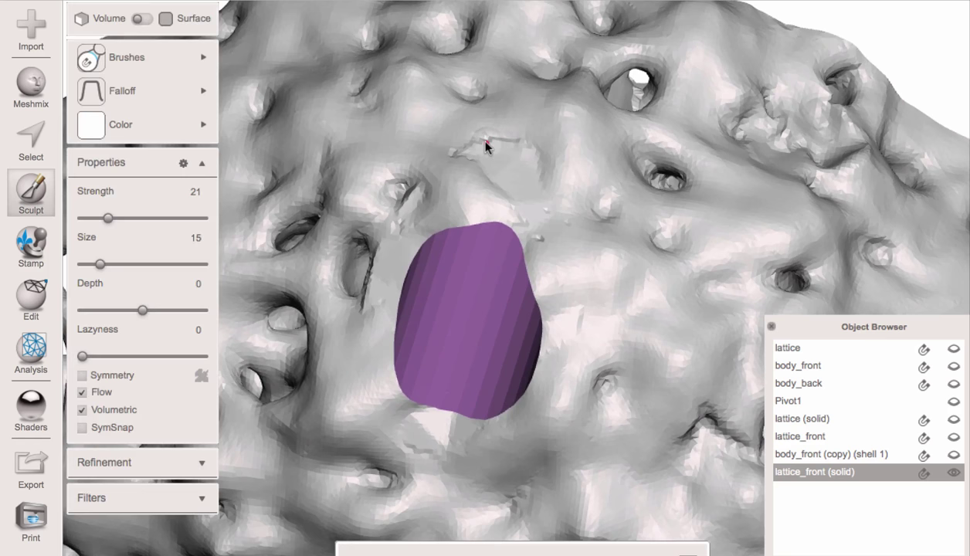
pyautogui.moveTo(493, 147); pyautogui.dragTo(480, 149)
pyautogui.moveTo(383, 243); pyautogui.dragTo(450, 234, button='right')
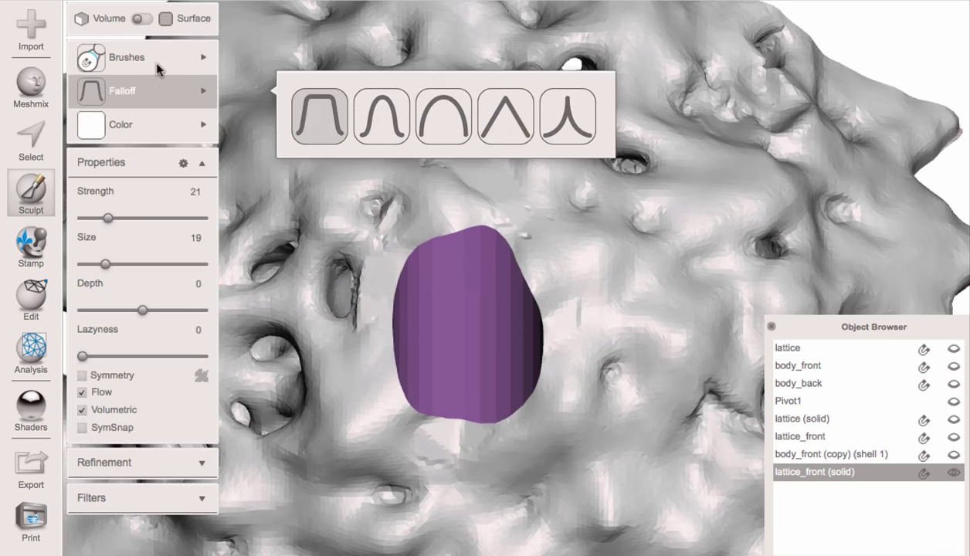
pyautogui.moveTo(169, 60)
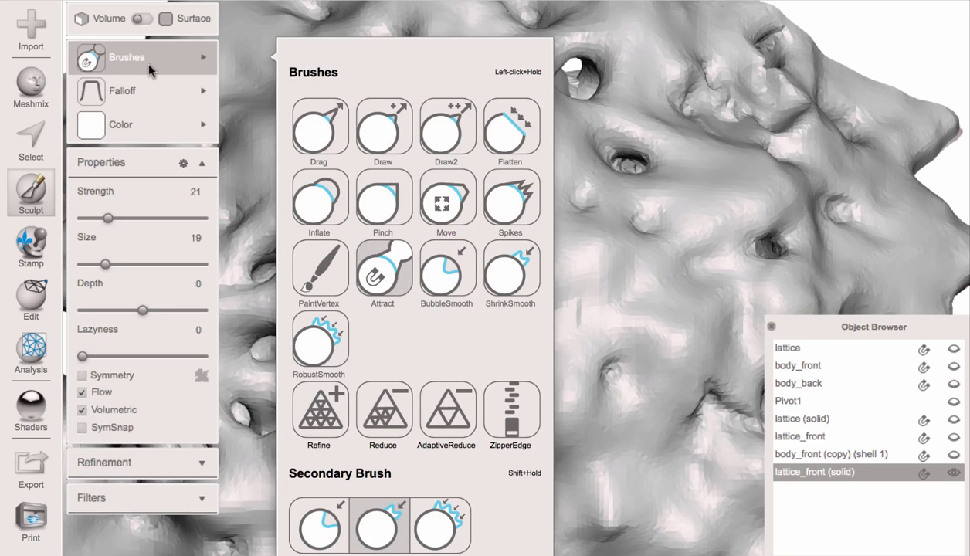
pyautogui.click(497, 272)
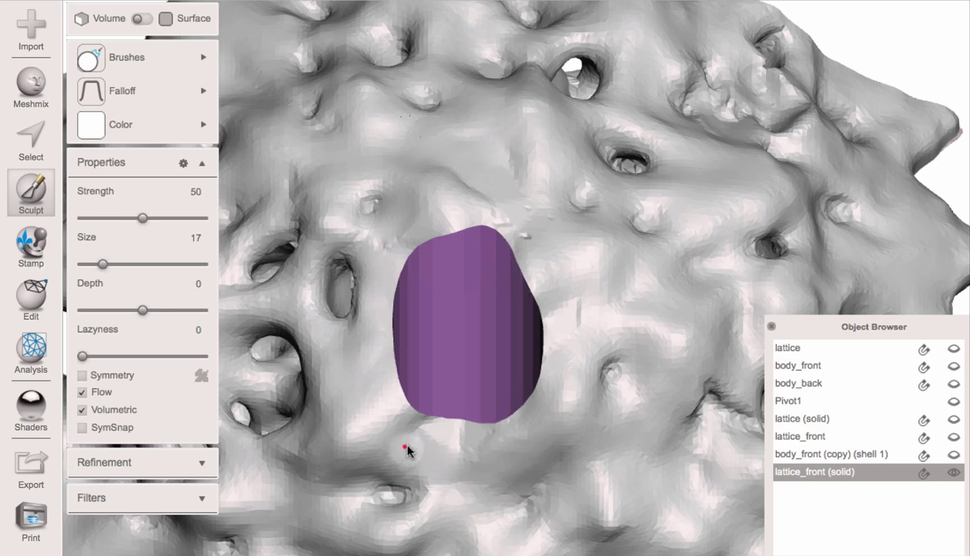
# Step: Smooth the ragged ridges around the second screw opening with the ShrinkSmooth brush, reducing its size to 12 for the details
pyautogui.moveTo(562, 340)
pyautogui.mouseDown(button='right')
pyautogui.moveTo(589, 370)
pyautogui.moveTo(520, 439)
pyautogui.mouseUp(button='right')
pyautogui.moveTo(520, 440)
pyautogui.mouseDown(button='middle')
pyautogui.moveTo(544, 309)
pyautogui.moveTo(540, 240)
pyautogui.mouseUp(button='middle')
pyautogui.moveTo(437, 458); pyautogui.dragTo(474, 386, button='right')
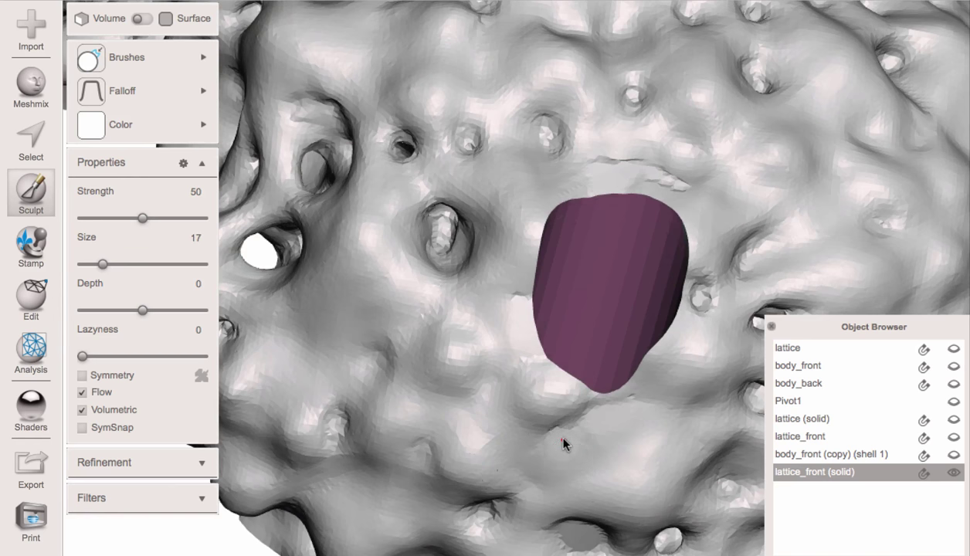
pyautogui.moveTo(644, 427); pyautogui.dragTo(638, 414, button='right')
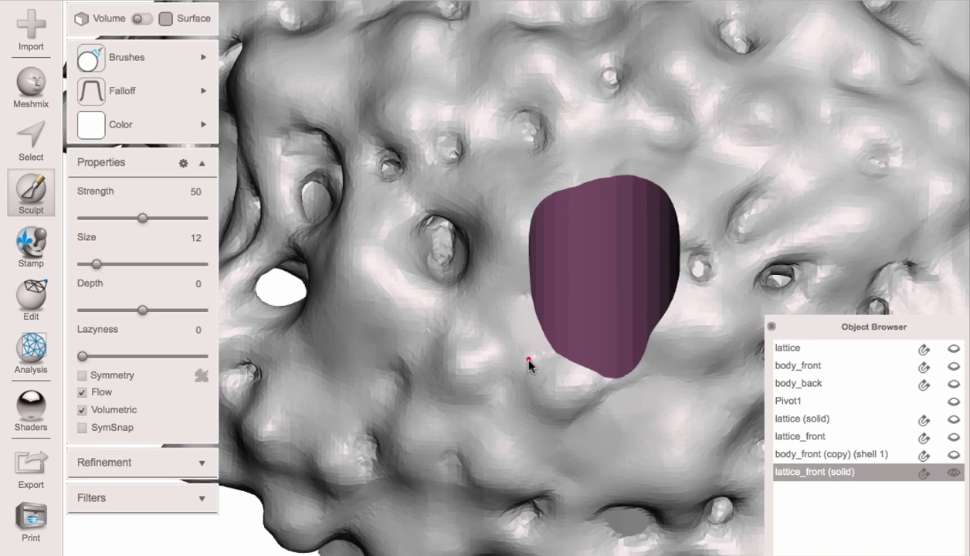
pyautogui.moveTo(529, 357); pyautogui.dragTo(651, 206, button='right')
pyautogui.scroll(-3, 651, 206)
pyautogui.moveTo(632, 158); pyautogui.dragTo(608, 368, button='right')
pyautogui.moveTo(627, 108); pyautogui.dragTo(622, 298, button='middle')
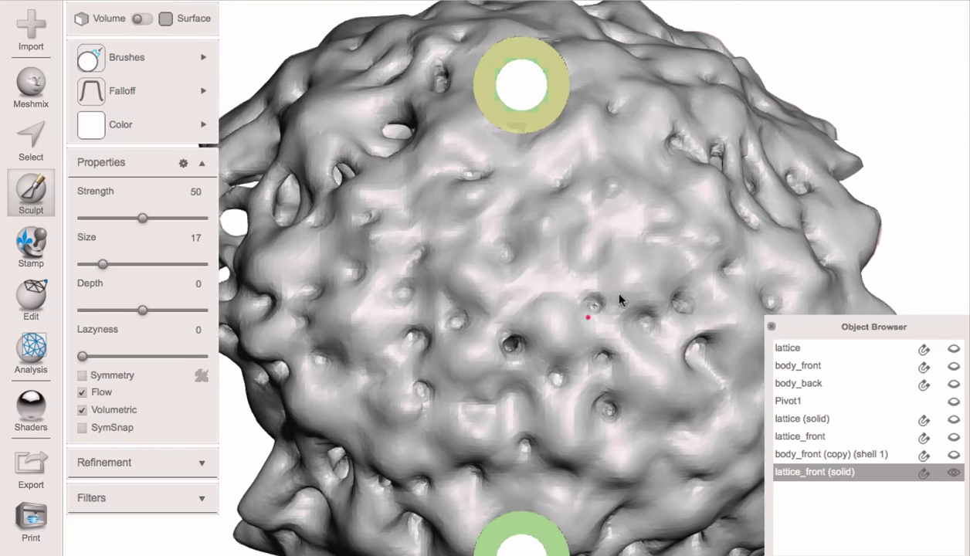
pyautogui.scroll(-4, 622, 299)
pyautogui.moveTo(621, 301)
pyautogui.mouseDown(button='right')
pyautogui.moveTo(523, 348)
pyautogui.moveTo(502, 385)
pyautogui.moveTo(520, 383)
pyautogui.mouseUp(button='right')
pyautogui.moveTo(520, 383); pyautogui.dragTo(476, 396, button='middle')
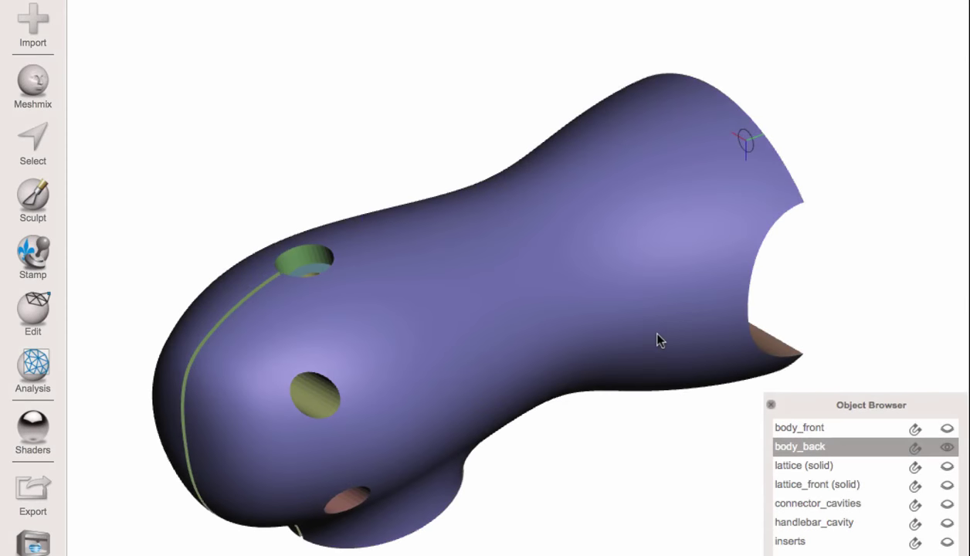
# Step: Inspect body_back from the side with the screw openings and from its handlebar cut-out
pyautogui.moveTo(622, 319); pyautogui.dragTo(294, 415, button='right')
pyautogui.moveTo(285, 286); pyautogui.dragTo(284, 276, button='right')
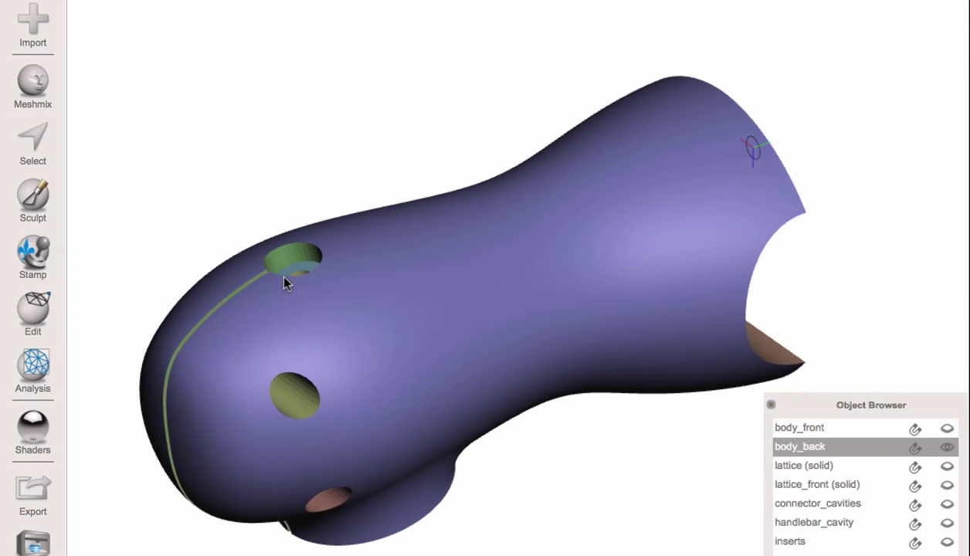
pyautogui.moveTo(292, 395); pyautogui.dragTo(769, 344, button='right')
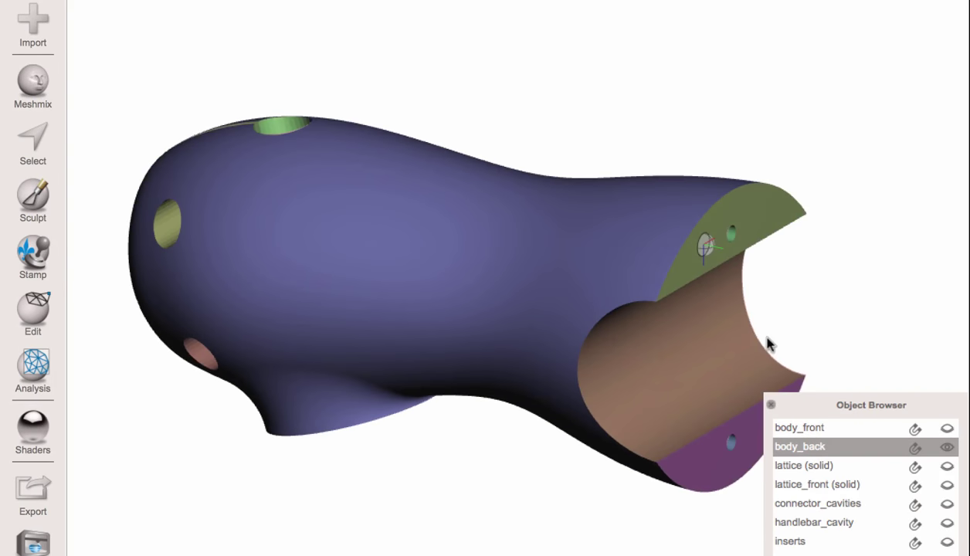
pyautogui.moveTo(668, 301); pyautogui.dragTo(440, 347, button='right')
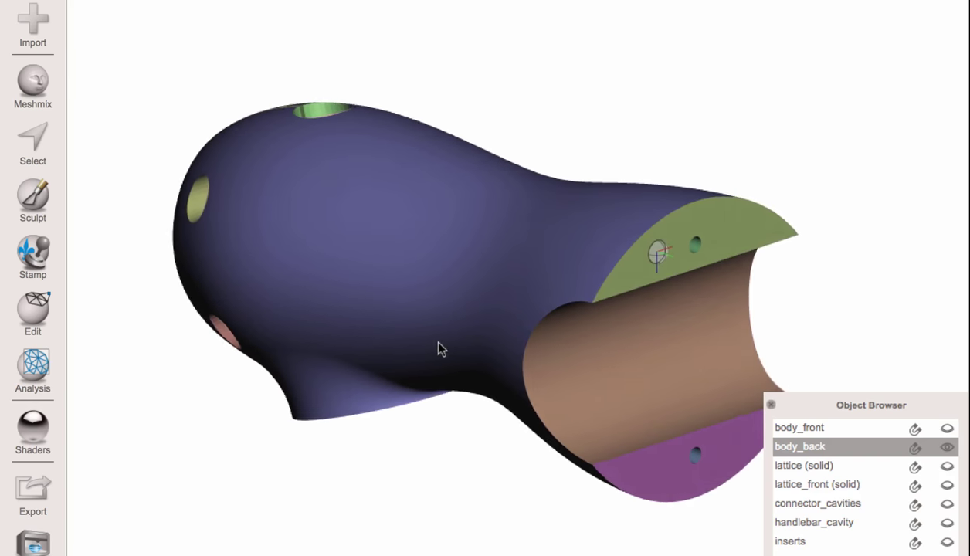
# Step: Hide body_back and view lattice (solid), followed by lattice_front (solid), hiding each again after viewing
pyautogui.click(947, 446)
pyautogui.click(947, 466)
pyautogui.click(946, 464)
pyautogui.moveTo(381, 227); pyautogui.dragTo(583, 281, button='right')
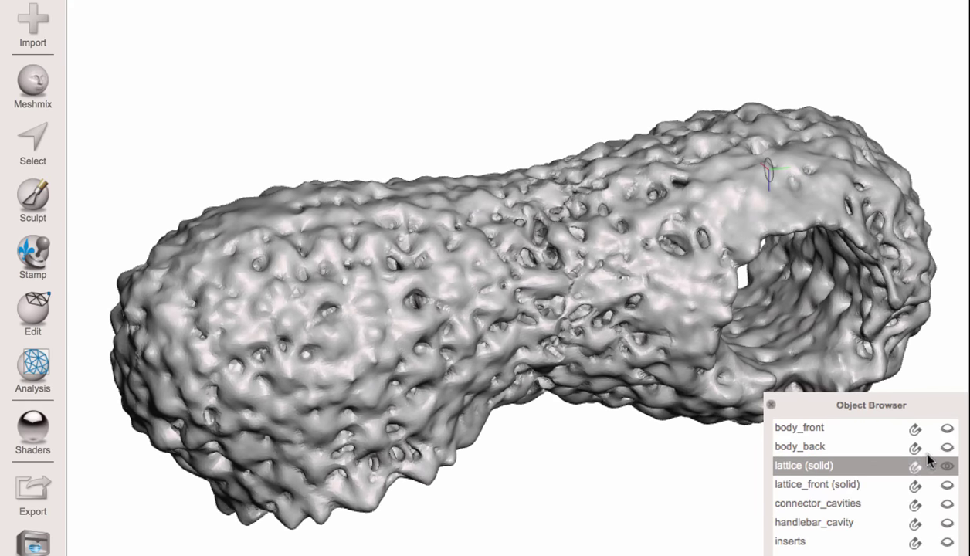
pyautogui.click(948, 467)
pyautogui.click(946, 485)
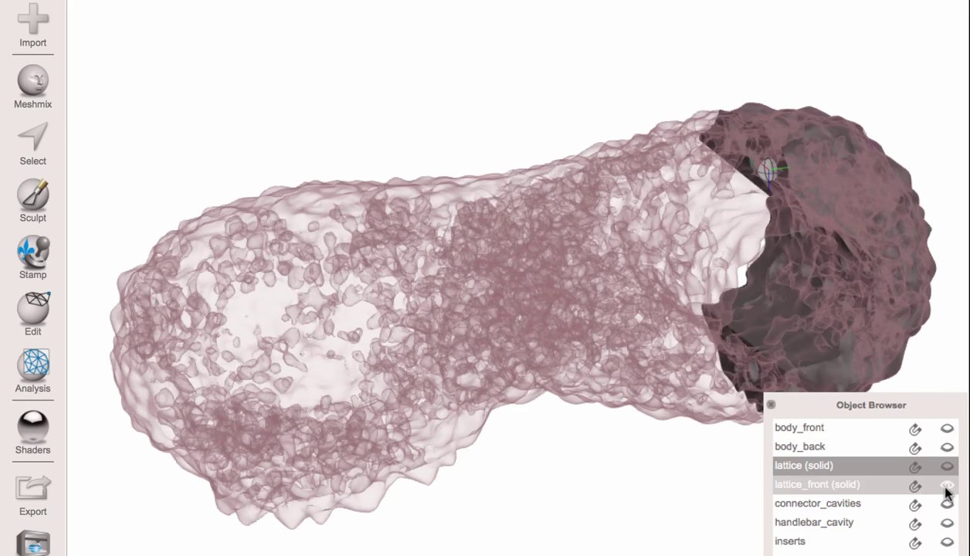
pyautogui.click(946, 486)
# Step: Show connector_cavities alone, make it active, inspect its cylinder and screw cavities, and hide it
pyautogui.click(946, 503)
pyautogui.click(337, 333)
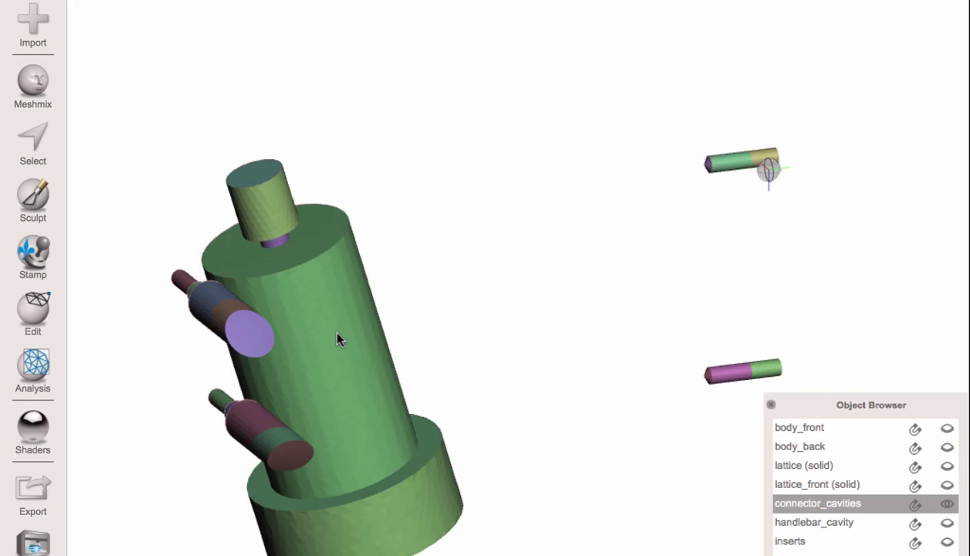
pyautogui.moveTo(337, 333); pyautogui.dragTo(332, 429, button='right')
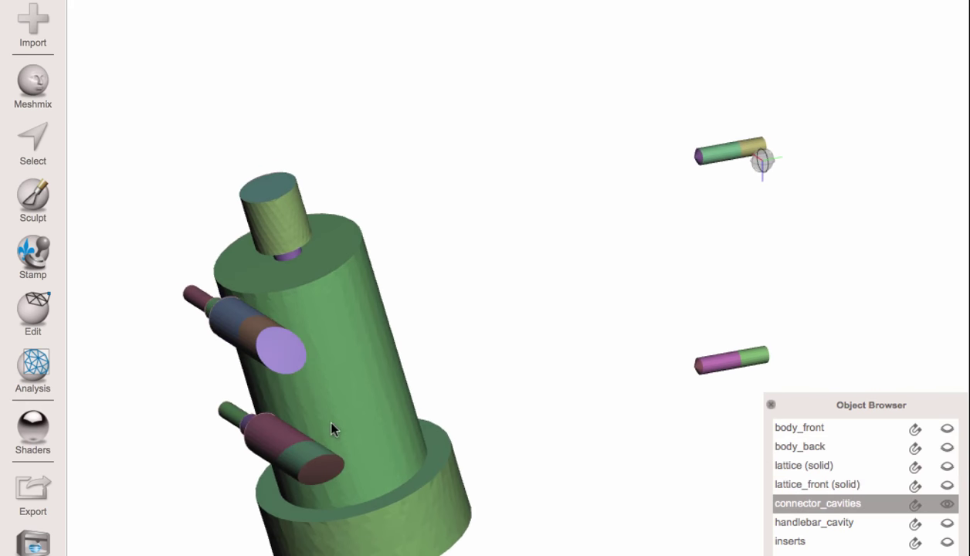
pyautogui.moveTo(234, 344); pyautogui.dragTo(361, 389, button='right')
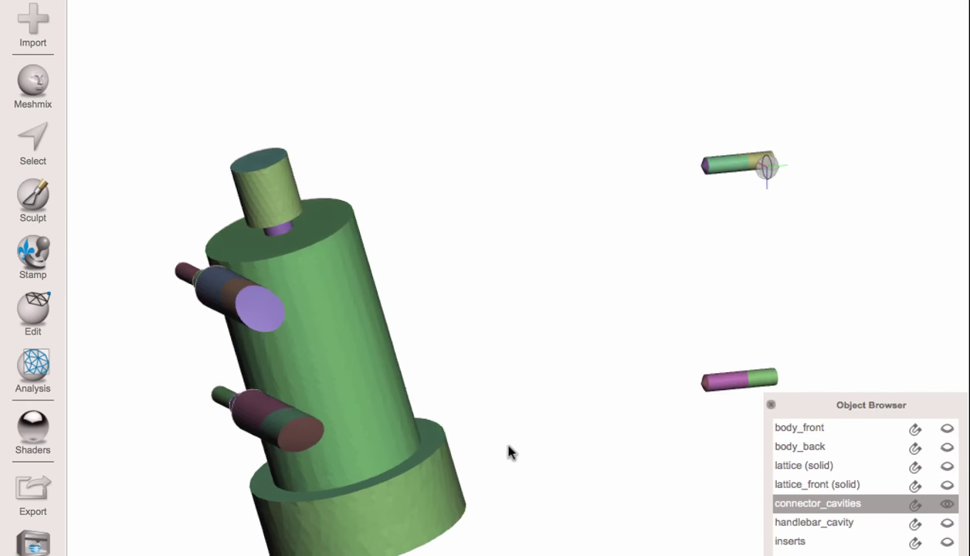
pyautogui.click(947, 505)
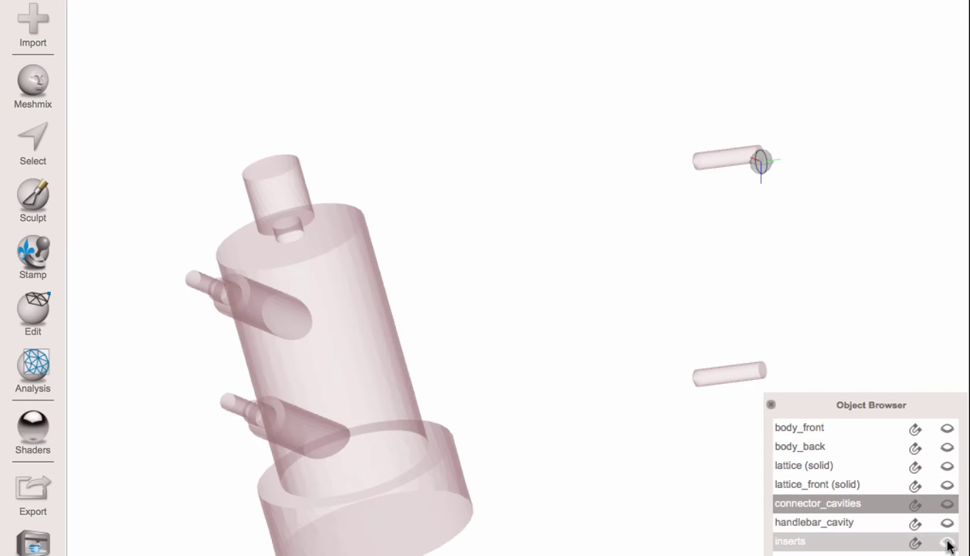
# Step: Display handlebar_cavity for comparison with the connector cavities and hide it again
pyautogui.click(947, 524)
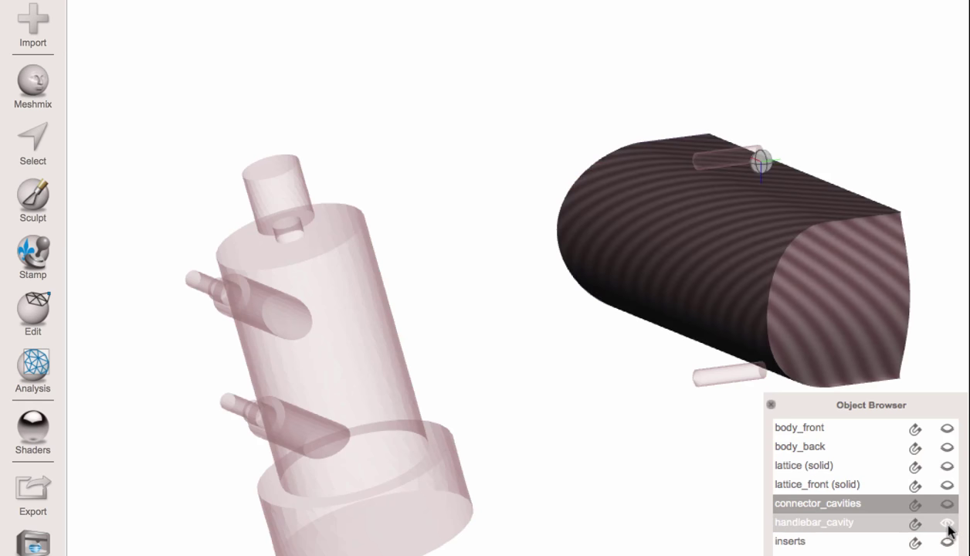
pyautogui.click(947, 525)
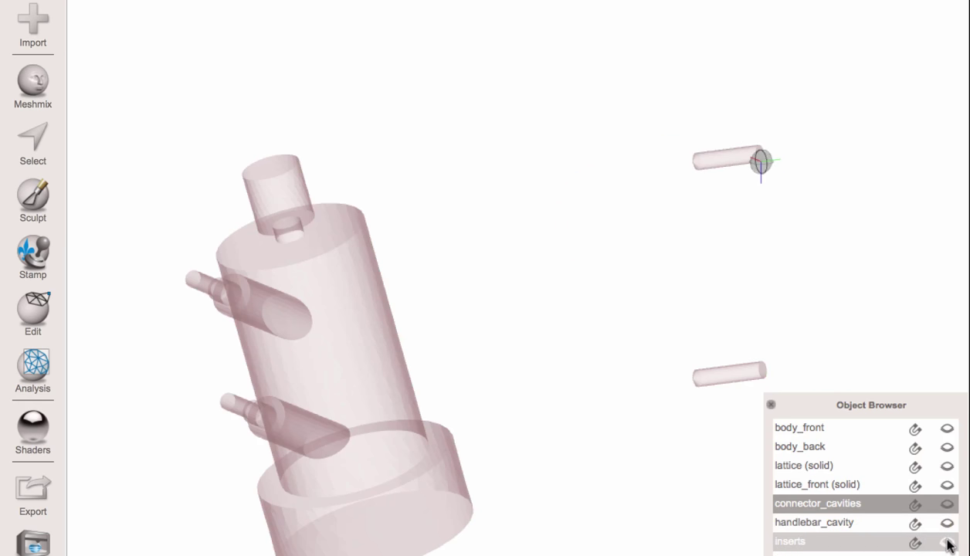
pyautogui.click(947, 525)
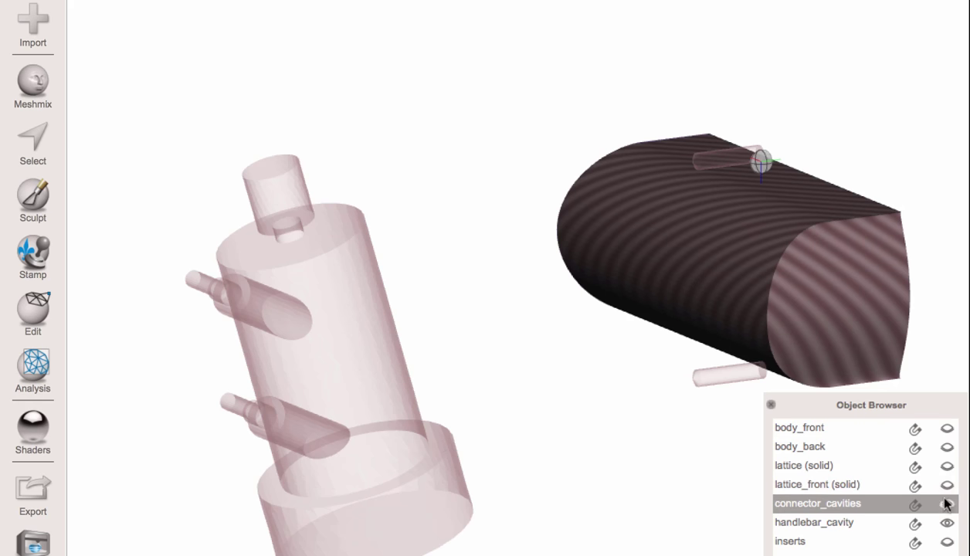
pyautogui.click(947, 526)
# Step: Show the inserts object alone, make it active, and inspect its cylinder, screw sleeves and handlebar shell
pyautogui.click(946, 542)
pyautogui.click(375, 369)
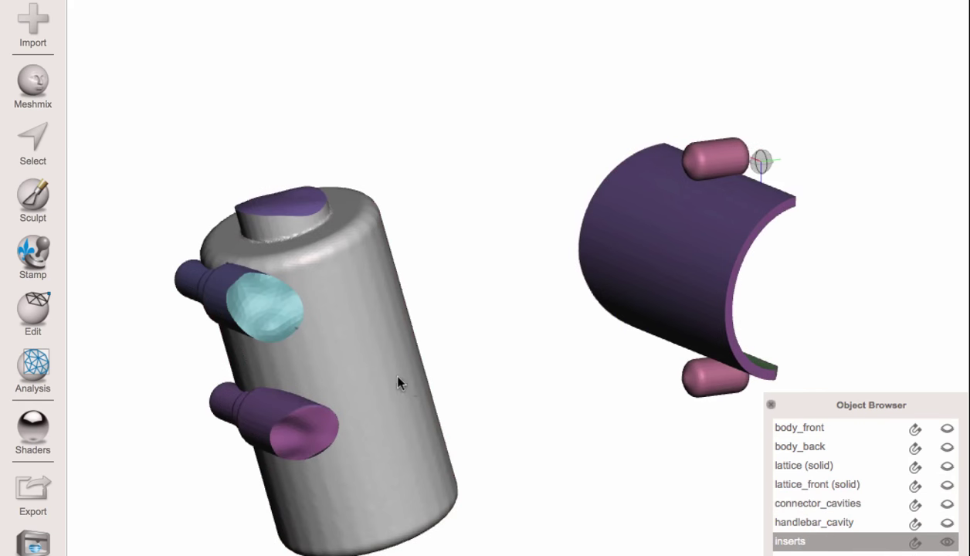
pyautogui.moveTo(371, 379); pyautogui.dragTo(417, 409, button='right')
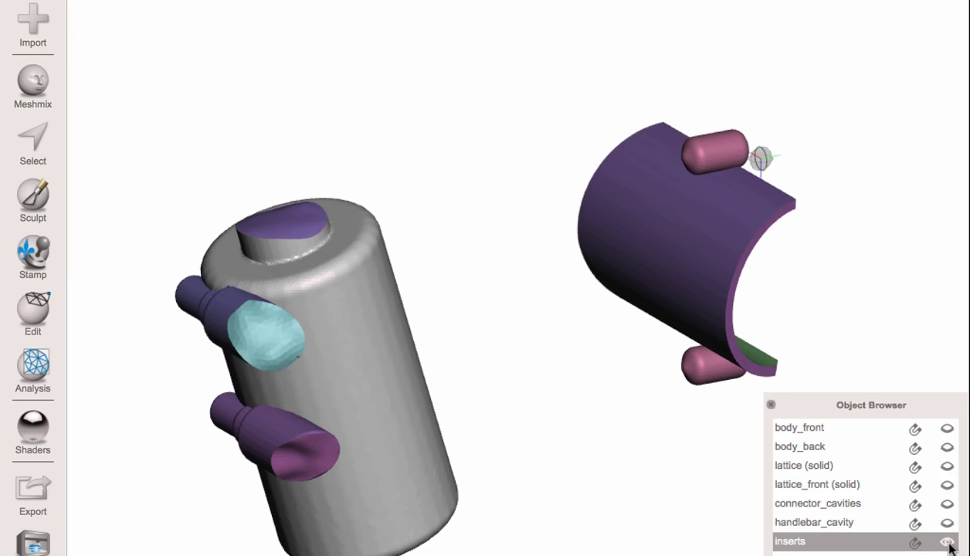
pyautogui.moveTo(560, 454)
pyautogui.mouseDown(button='right')
pyautogui.moveTo(552, 493)
pyautogui.moveTo(382, 410)
pyautogui.moveTo(548, 449)
pyautogui.mouseUp(button='right')
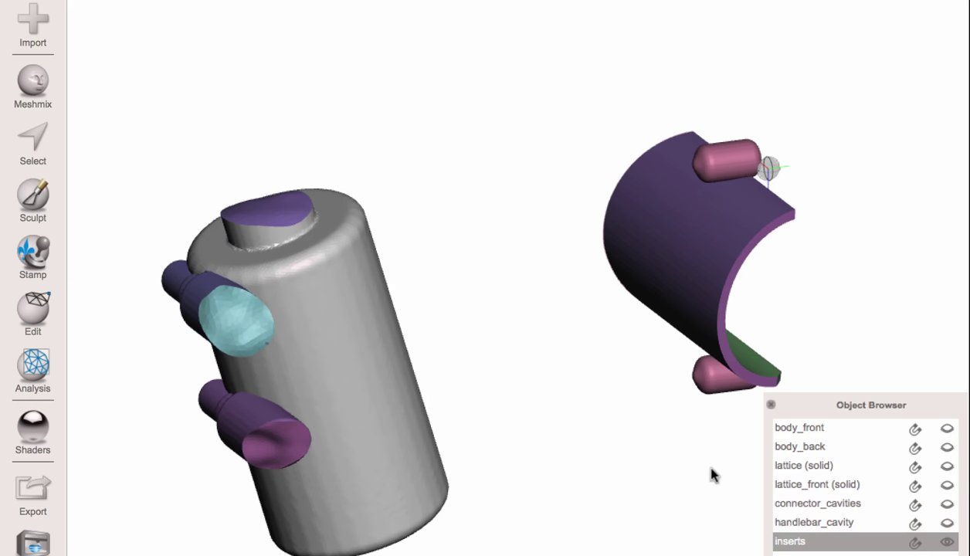
pyautogui.moveTo(711, 474); pyautogui.dragTo(474, 424, button='right')
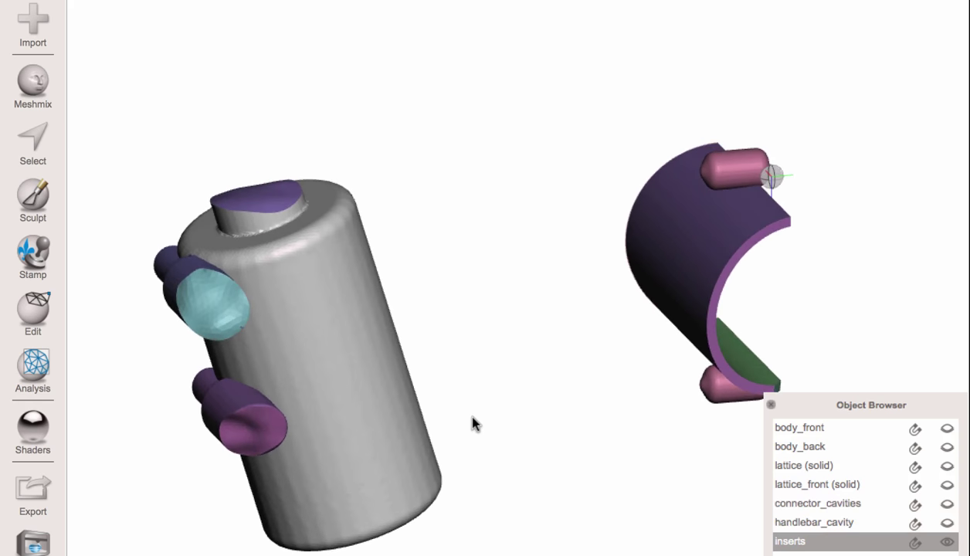
pyautogui.moveTo(302, 355); pyautogui.dragTo(372, 396, button='right')
pyautogui.moveTo(638, 270); pyautogui.dragTo(502, 261, button='right')
# Step: Show body_back together with inserts, make it active, and examine how the inserts sit in its openings and handlebar cut-out
pyautogui.click(946, 448)
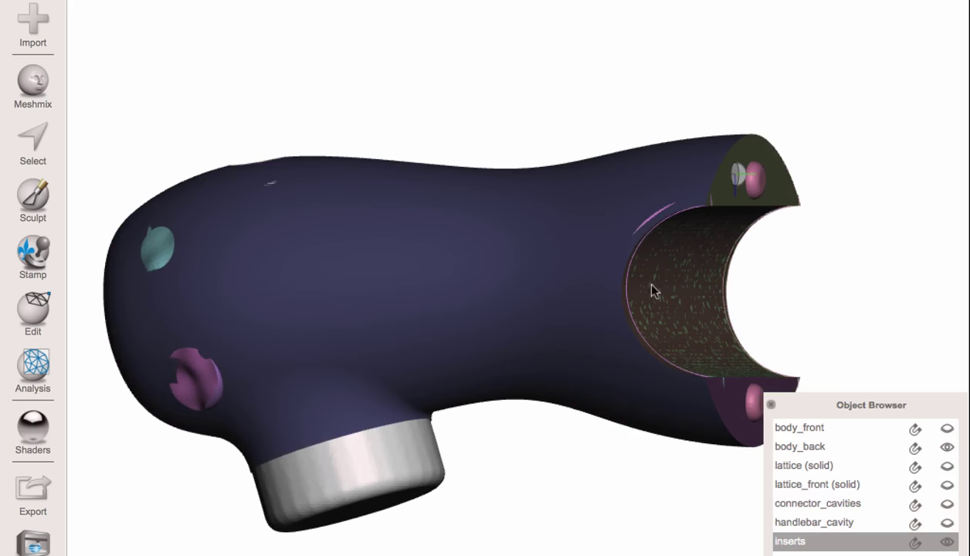
pyautogui.moveTo(653, 291); pyautogui.dragTo(525, 367, button='right')
pyautogui.click(475, 292)
pyautogui.moveTo(475, 292)
pyautogui.mouseDown(button='right')
pyautogui.moveTo(432, 297)
pyautogui.moveTo(497, 289)
pyautogui.moveTo(449, 309)
pyautogui.moveTo(483, 301)
pyautogui.mouseUp(button='right')
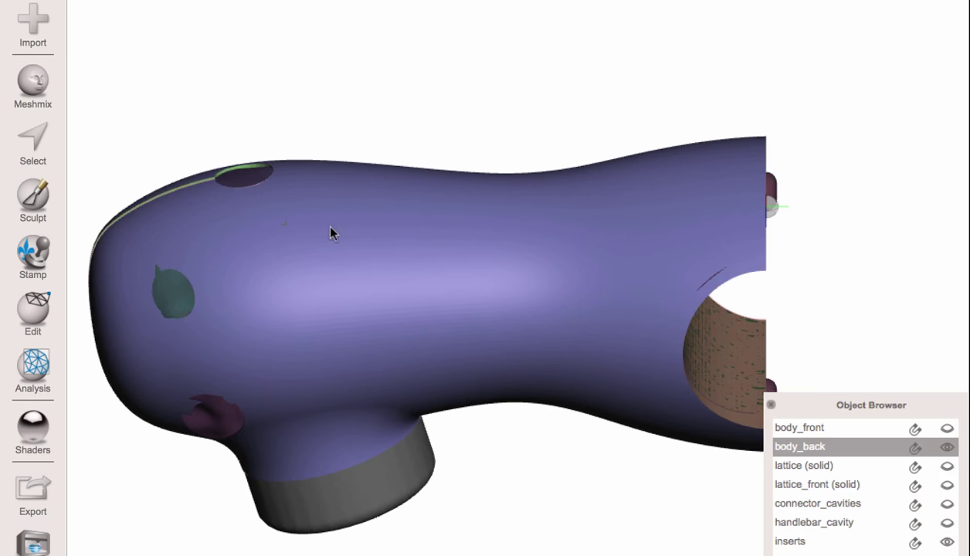
pyautogui.moveTo(330, 233); pyautogui.dragTo(320, 291, button='right')
pyautogui.moveTo(392, 320); pyautogui.dragTo(365, 340, button='right')
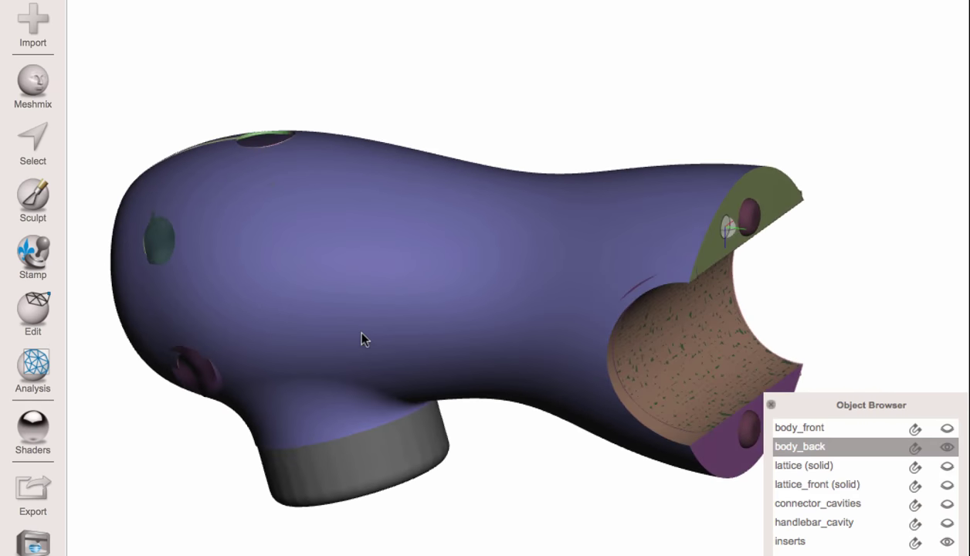
pyautogui.moveTo(383, 377); pyautogui.dragTo(380, 318, button='right')
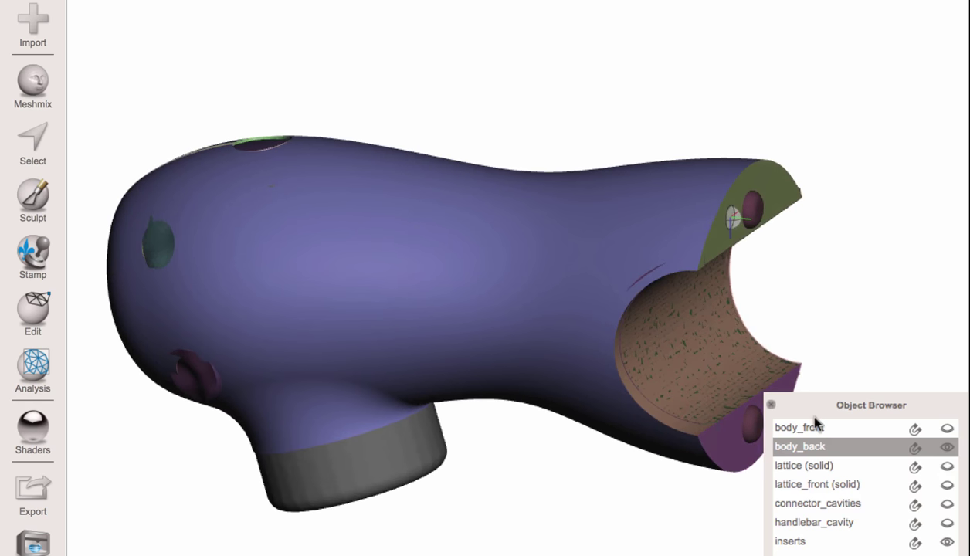
# Step: Replace body_back with lattice (solid) as the active object and check it against the inserts around the handlebar opening
pyautogui.click(948, 448)
pyautogui.click(946, 466)
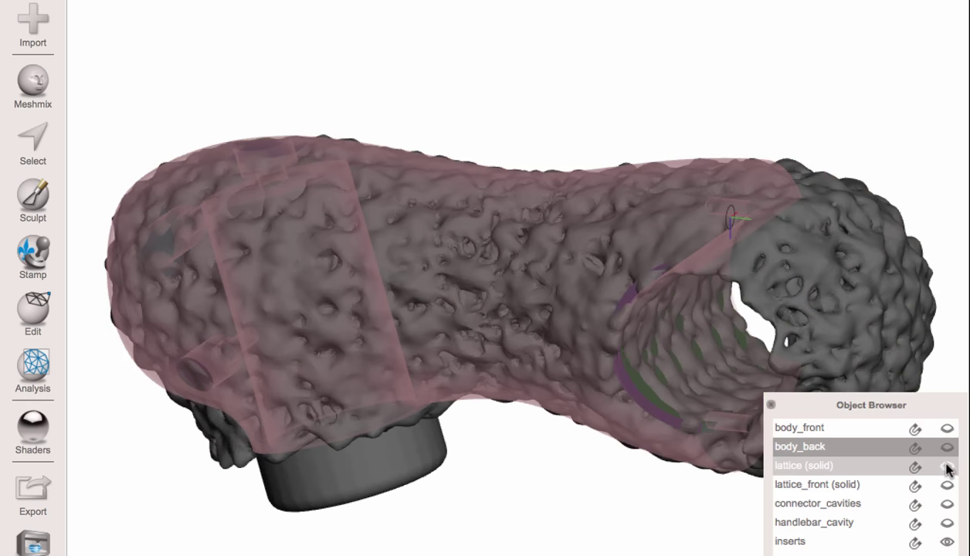
pyautogui.click(536, 330)
pyautogui.moveTo(498, 311); pyautogui.dragTo(551, 269, button='right')
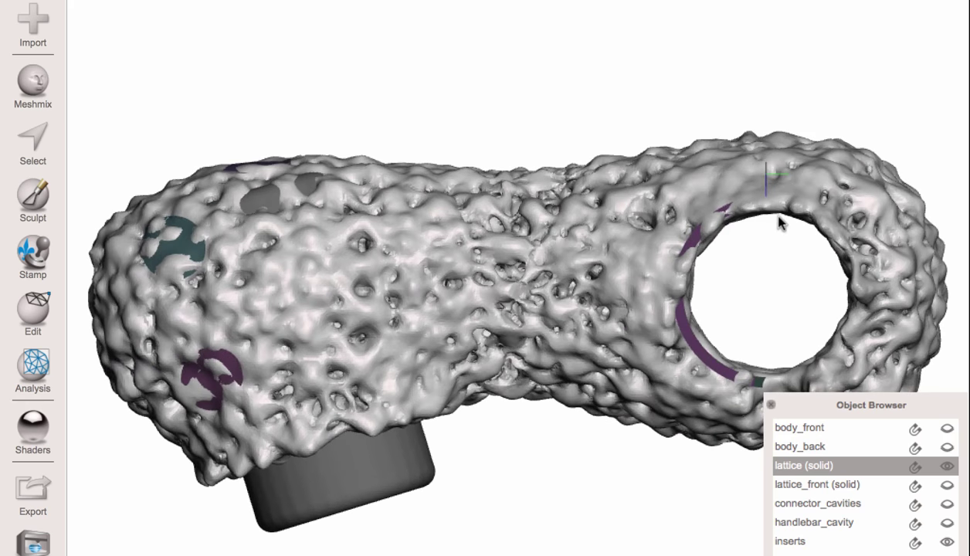
pyautogui.moveTo(774, 244); pyautogui.dragTo(538, 267, button='right')
pyautogui.keyDown('alt'); pyautogui.moveTo(551, 278); pyautogui.dragTo(554, 231, button='right'); pyautogui.keyUp('alt')
pyautogui.moveTo(672, 199); pyautogui.dragTo(698, 182, button='right')
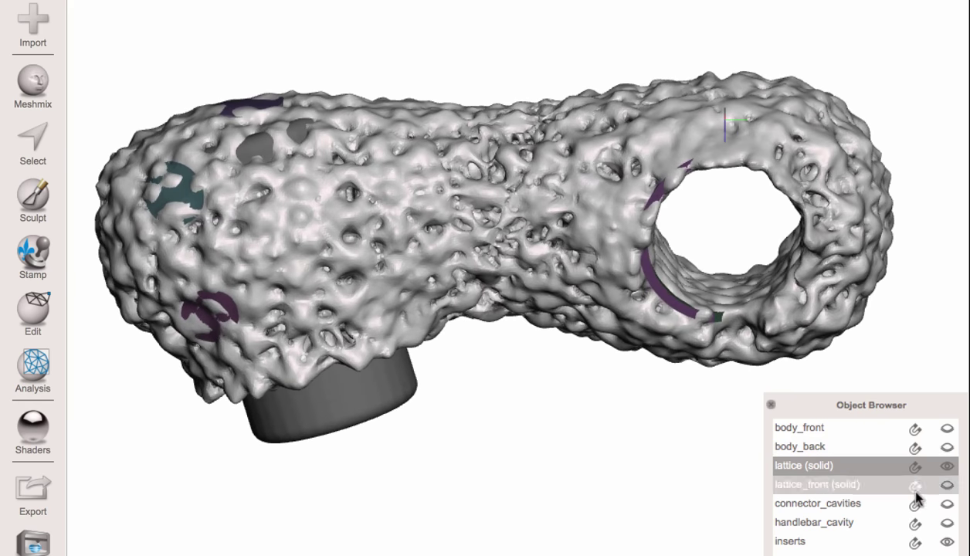
# Step: Show handlebar_cavity, select it together with inserts and lattice (solid), and combine the three into one object
pyautogui.click(947, 525)
pyautogui.click(708, 278)
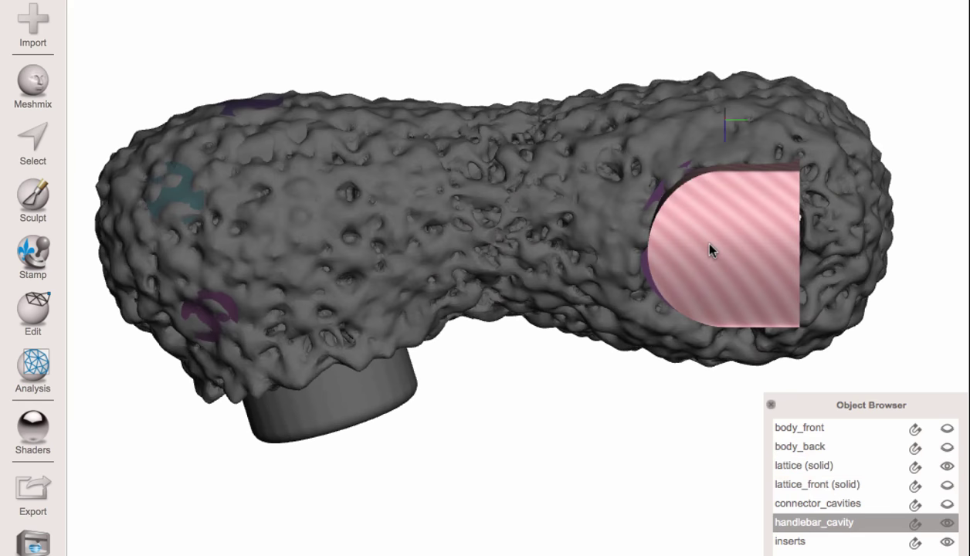
pyautogui.keyDown('shift'); pyautogui.click(363, 428); pyautogui.keyUp('shift')
pyautogui.moveTo(479, 445); pyautogui.dragTo(507, 318, button='right')
pyautogui.keyDown('shift'); pyautogui.click(510, 316); pyautogui.keyUp('shift')
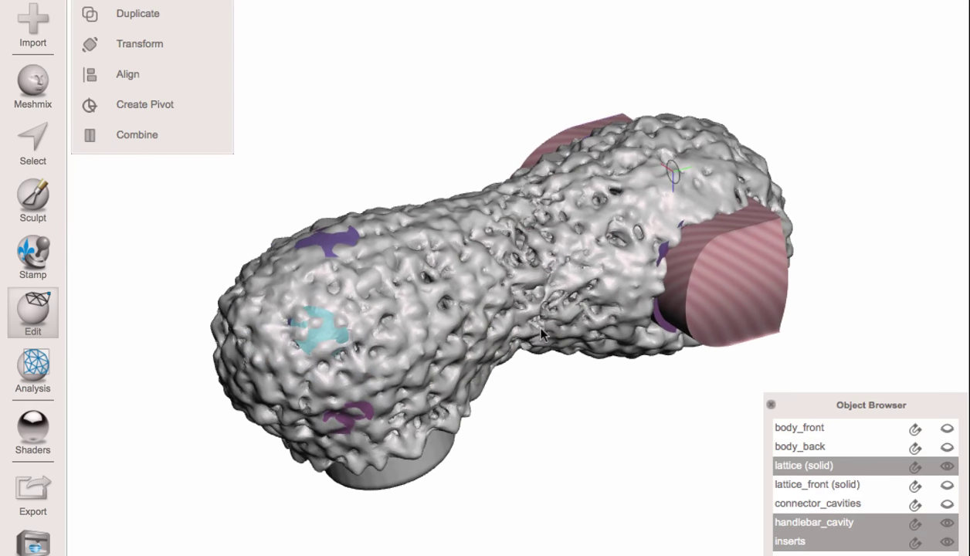
pyautogui.click(134, 140)
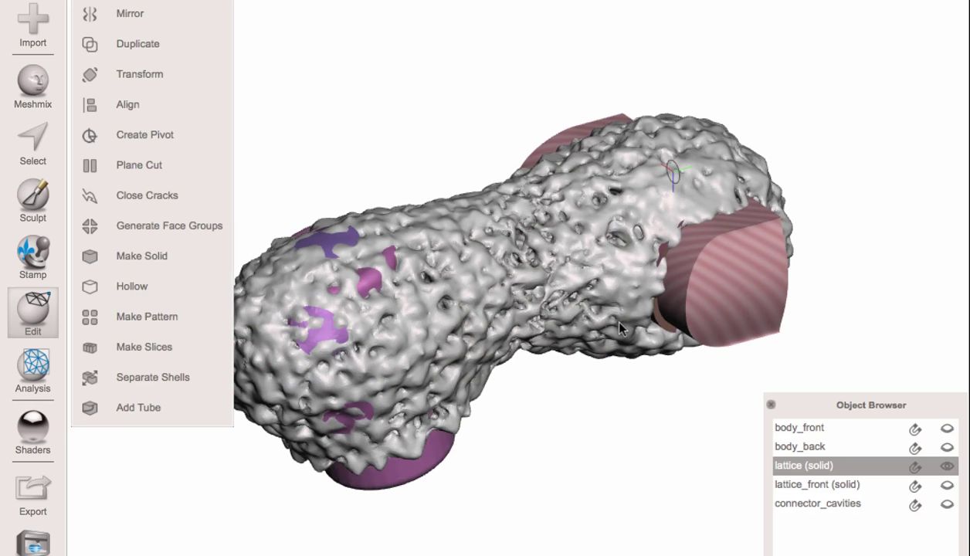
# Step: Run Make Solid on the combined lattice and set the solid accuracy and mesh density to 256
pyautogui.moveTo(607, 316); pyautogui.dragTo(649, 332, button='right')
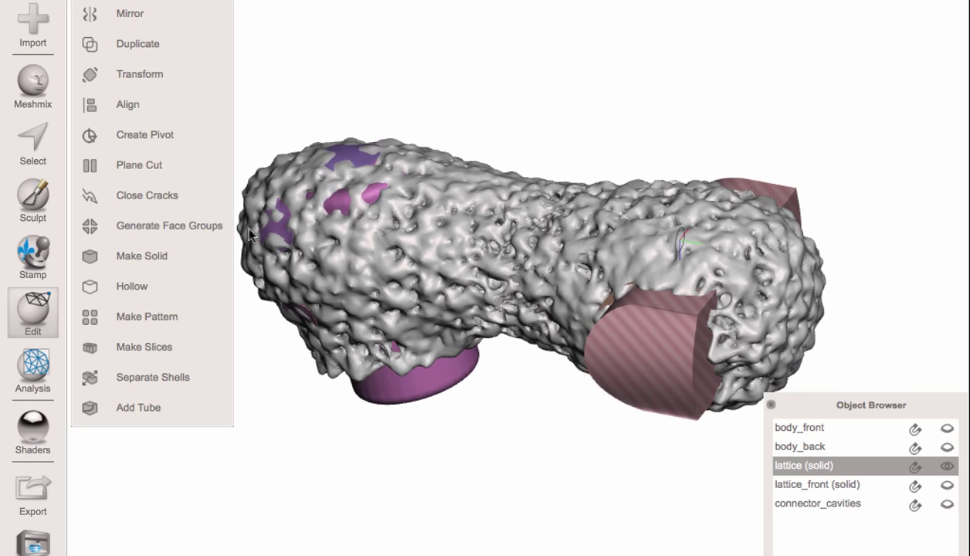
pyautogui.click(135, 254)
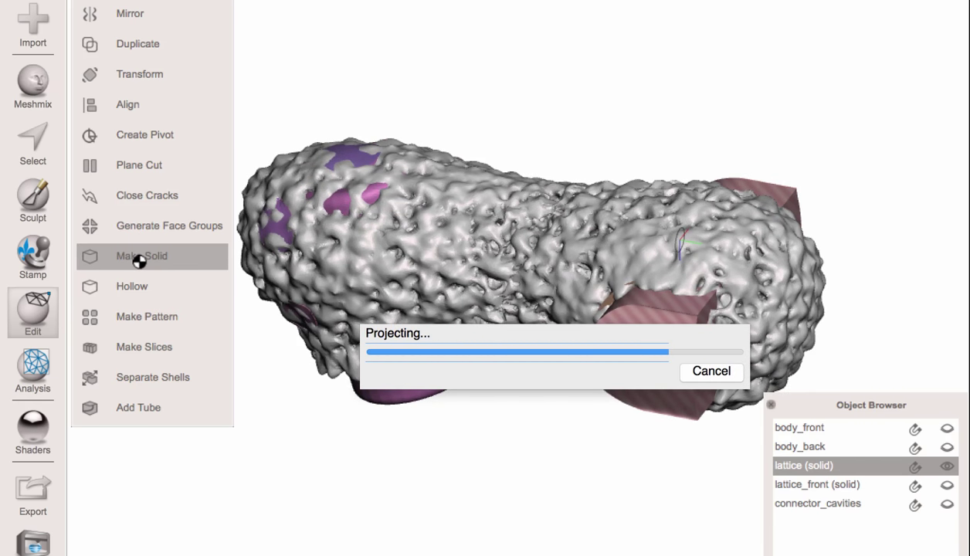
pyautogui.click(199, 139)
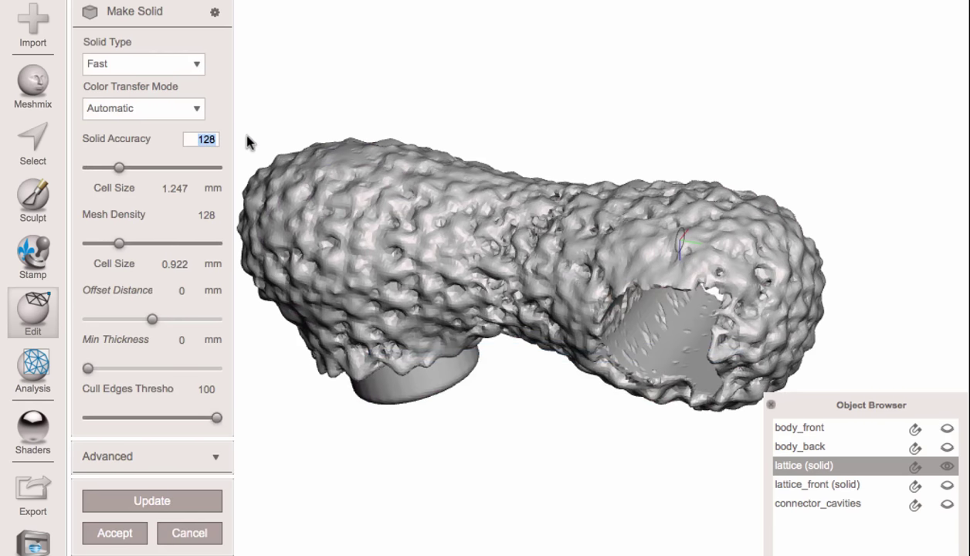
pyautogui.write('256')
pyautogui.click(206, 215)
pyautogui.write('256')
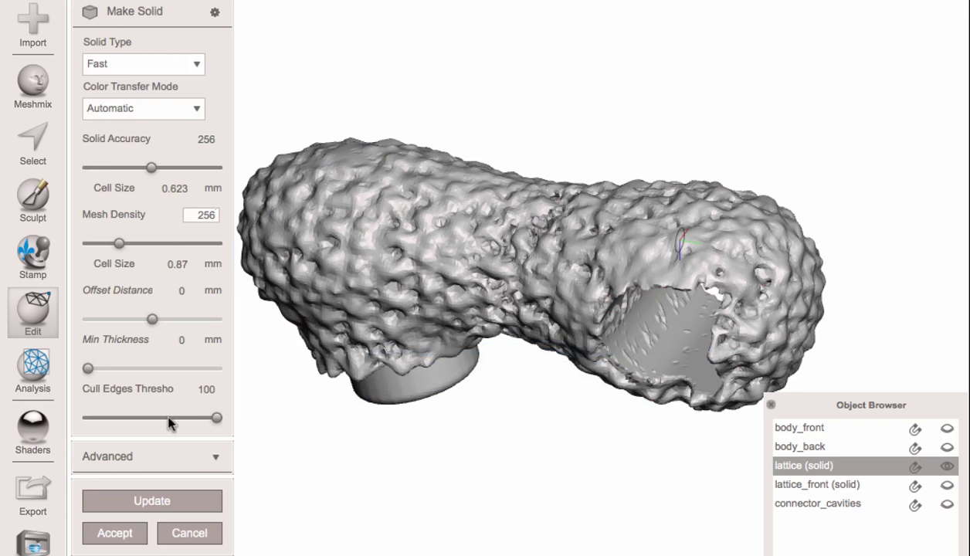
# Step: Reduce the solid's edge culling threshold to 0, update the result, and inspect the handlebar opening
pyautogui.moveTo(173, 420); pyautogui.dragTo(87, 424)
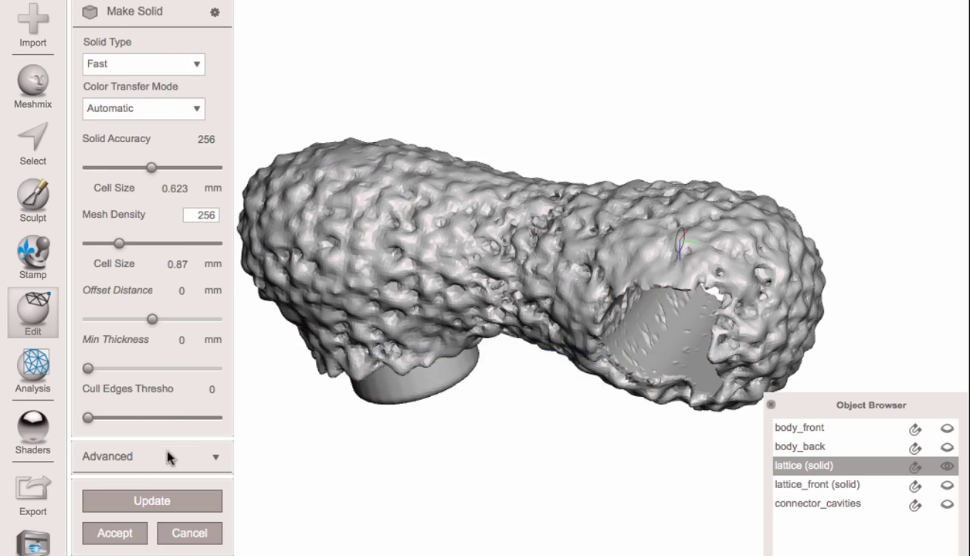
pyautogui.click(177, 499)
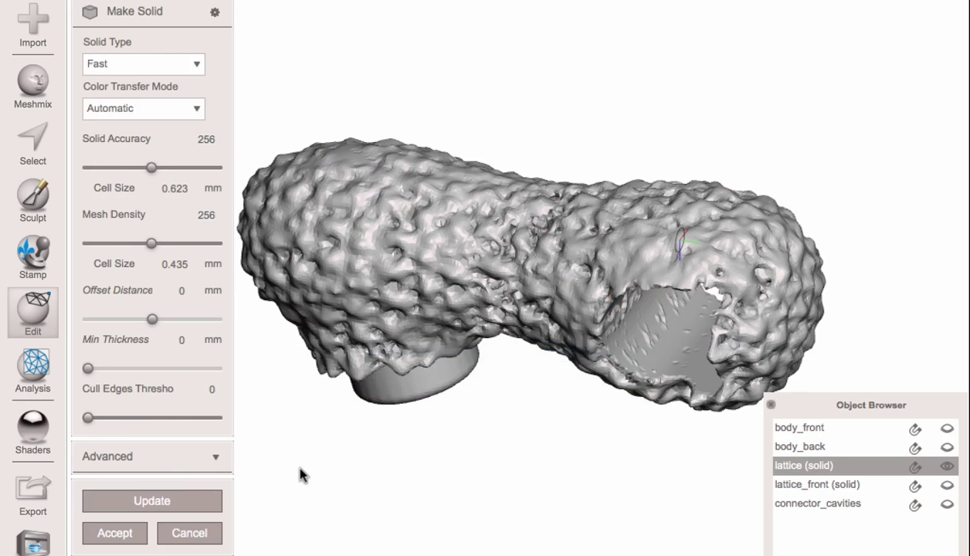
pyautogui.click(165, 498)
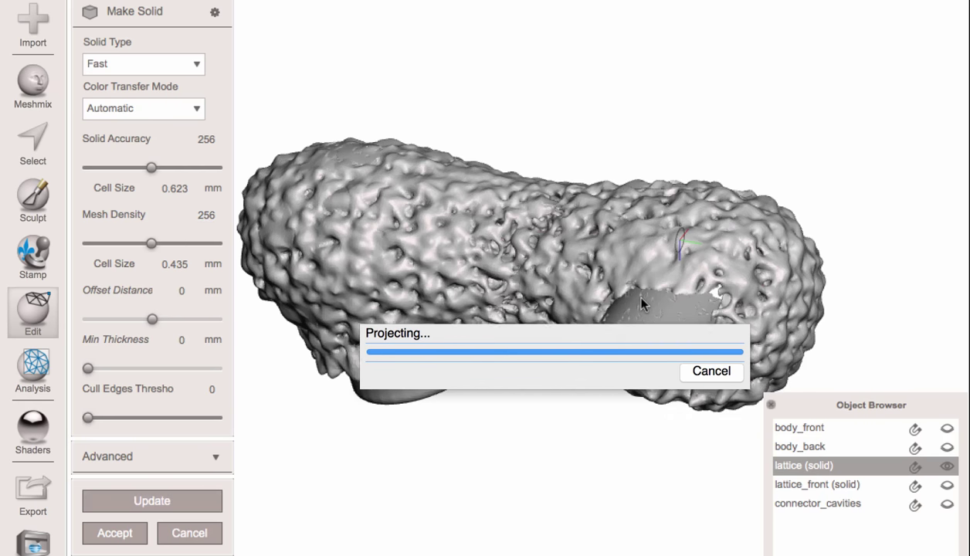
pyautogui.moveTo(622, 351); pyautogui.dragTo(590, 307, button='right')
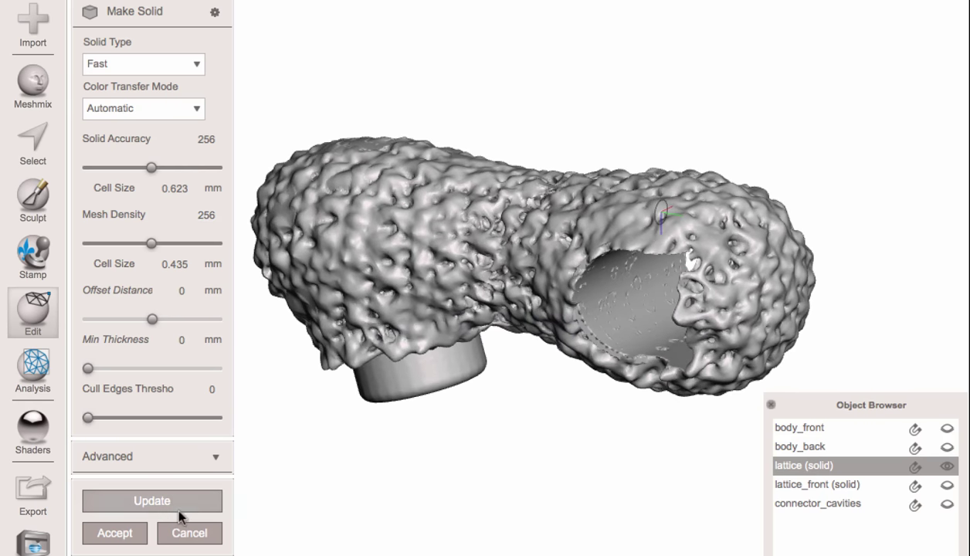
# Step: Accept the Make Solid result and inspect the handlebar opening of the new solid lattice
pyautogui.click(116, 534)
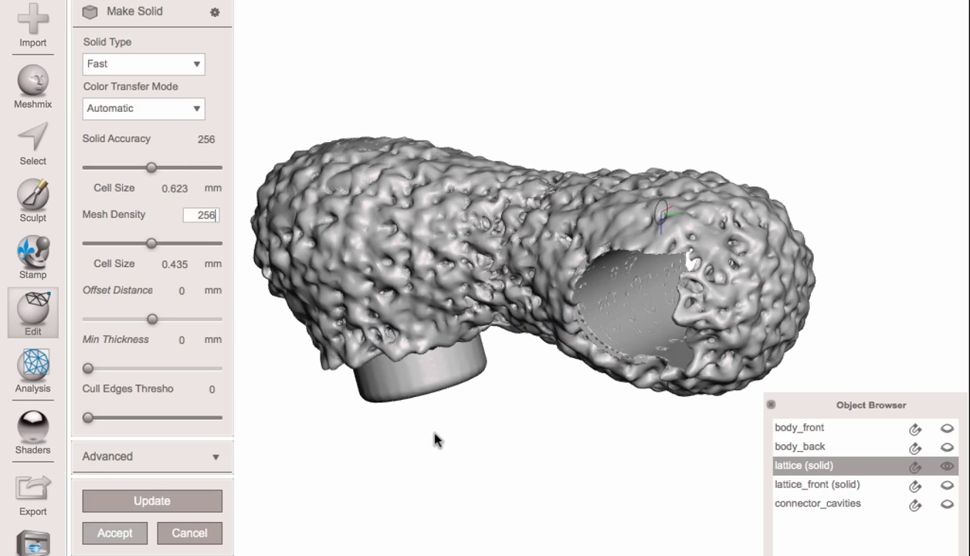
pyautogui.press('Return')
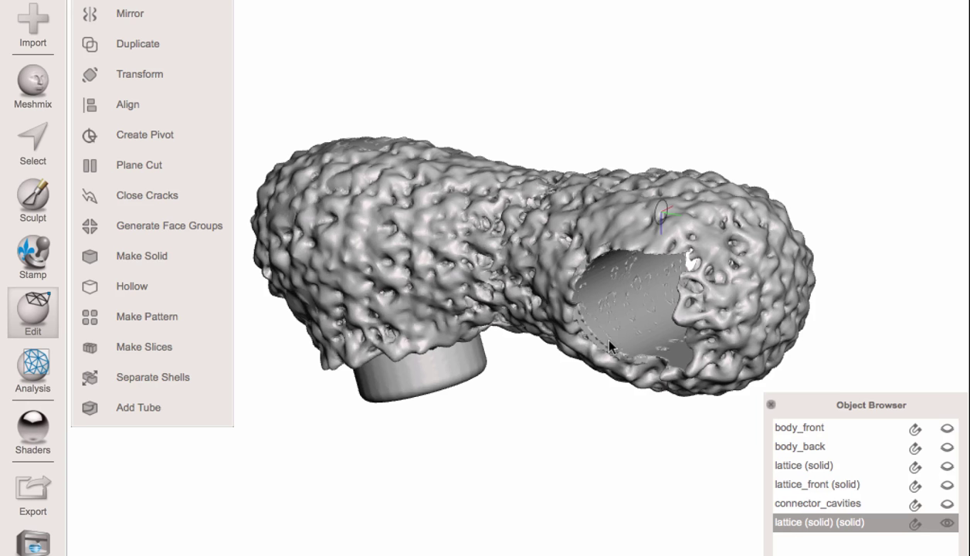
pyautogui.moveTo(638, 275); pyautogui.dragTo(536, 282, button='right')
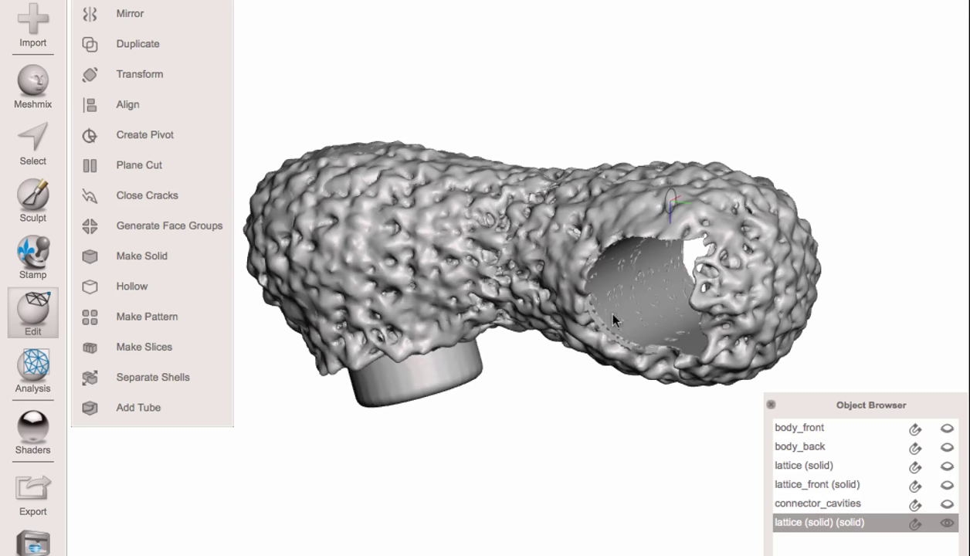
pyautogui.moveTo(644, 331); pyautogui.dragTo(675, 281, button='right')
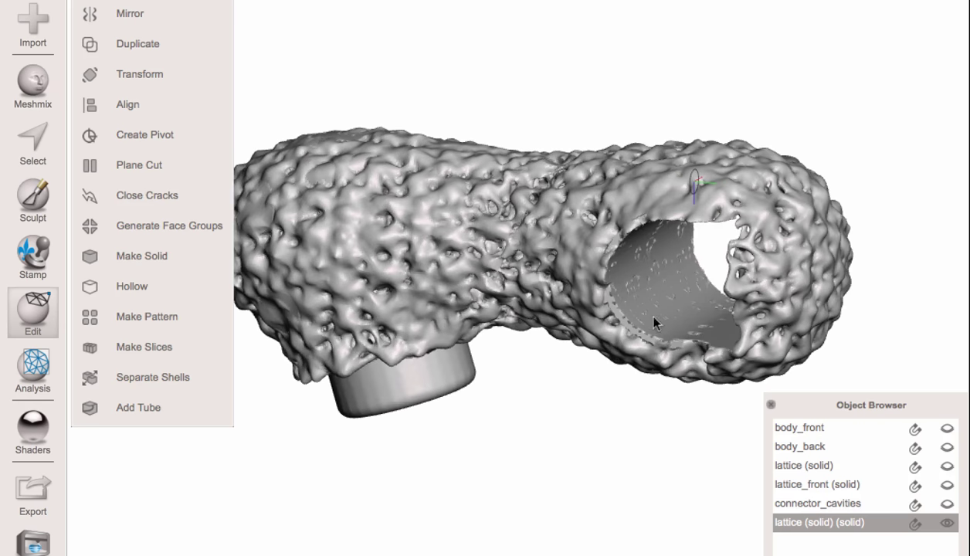
pyautogui.moveTo(655, 323); pyautogui.dragTo(563, 328, button='right')
pyautogui.moveTo(618, 197); pyautogui.dragTo(661, 176, button='right')
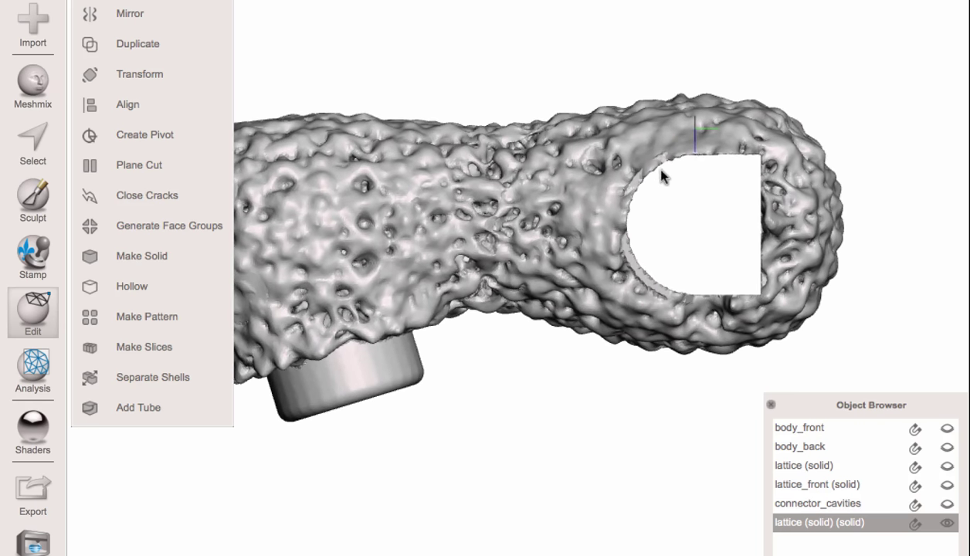
# Step: Plane-cut the new solid at the pivot above the handlebar opening, flipping the cut direction to remove the outer end
pyautogui.moveTo(719, 137); pyautogui.dragTo(695, 158, button='right')
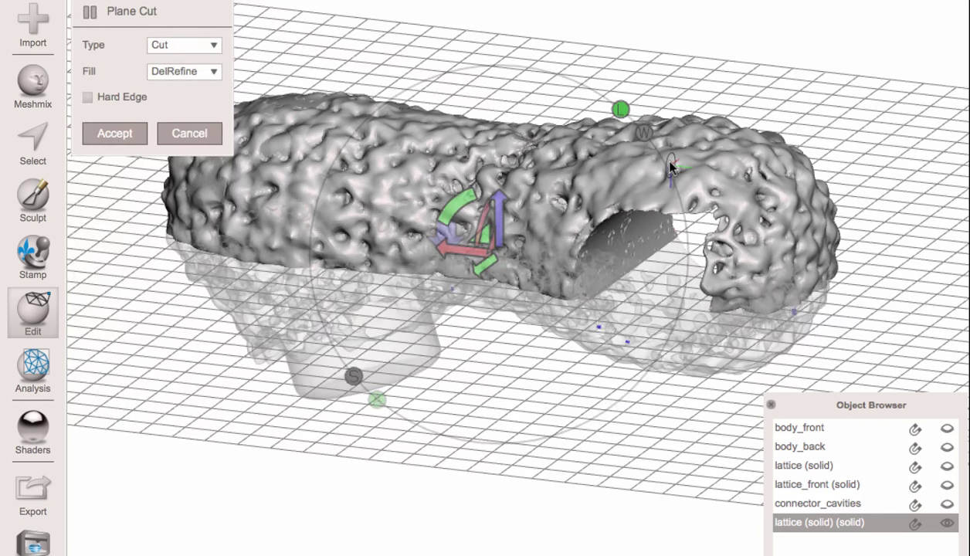
pyautogui.click(670, 161)
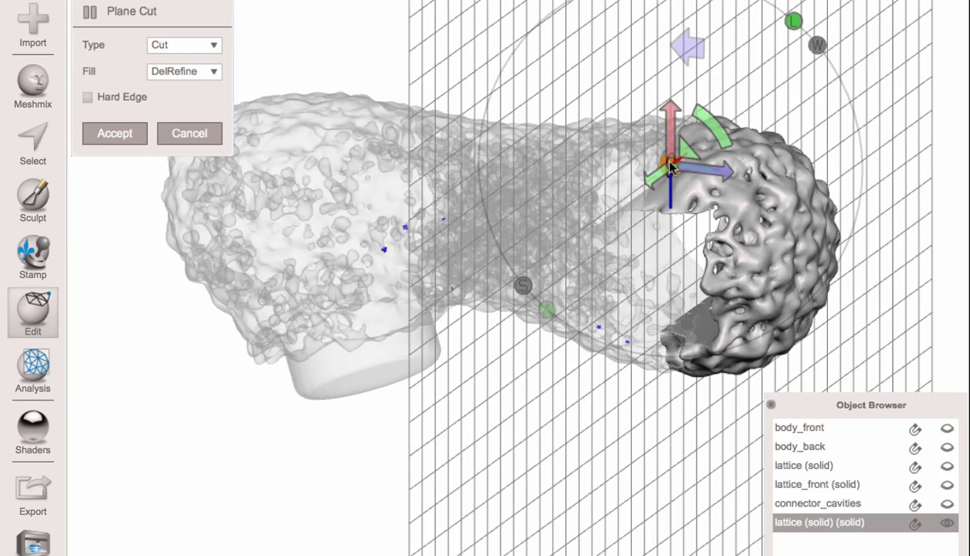
pyautogui.click(690, 51)
pyautogui.click(143, 133)
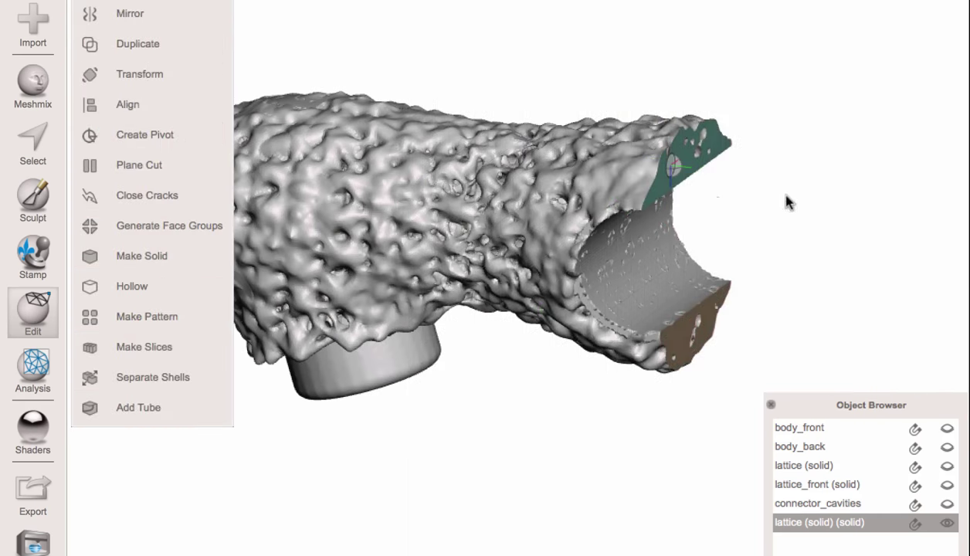
# Step: Show connector_cavities, subtract it from lattice (solid) (solid) with Boolean Difference, and inspect the resulting holes
pyautogui.moveTo(549, 173); pyautogui.dragTo(739, 309, button='right')
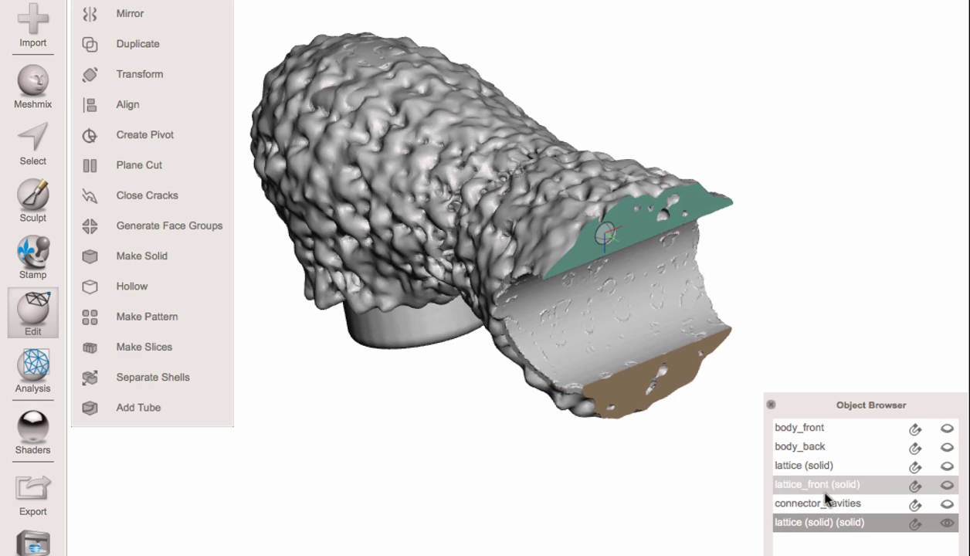
pyautogui.click(945, 504)
pyautogui.moveTo(563, 207)
pyautogui.mouseDown(button='right')
pyautogui.moveTo(537, 226)
pyautogui.moveTo(520, 201)
pyautogui.moveTo(603, 211)
pyautogui.moveTo(561, 219)
pyautogui.moveTo(583, 232)
pyautogui.moveTo(548, 210)
pyautogui.mouseUp(button='right')
pyautogui.keyDown('shift'); pyautogui.click(765, 204); pyautogui.keyUp('shift')
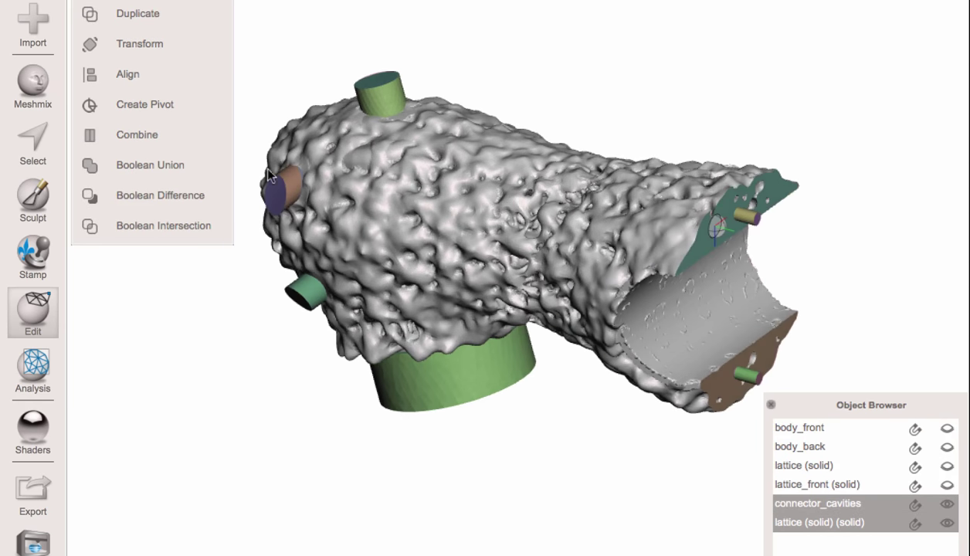
pyautogui.click(193, 196)
pyautogui.moveTo(582, 209); pyautogui.dragTo(386, 174, button='right')
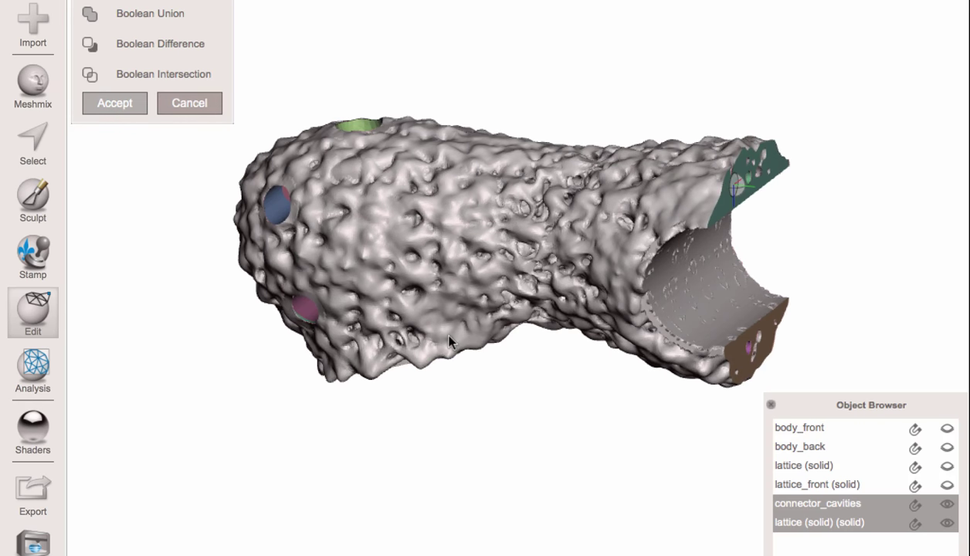
pyautogui.moveTo(449, 336); pyautogui.dragTo(447, 304, button='right')
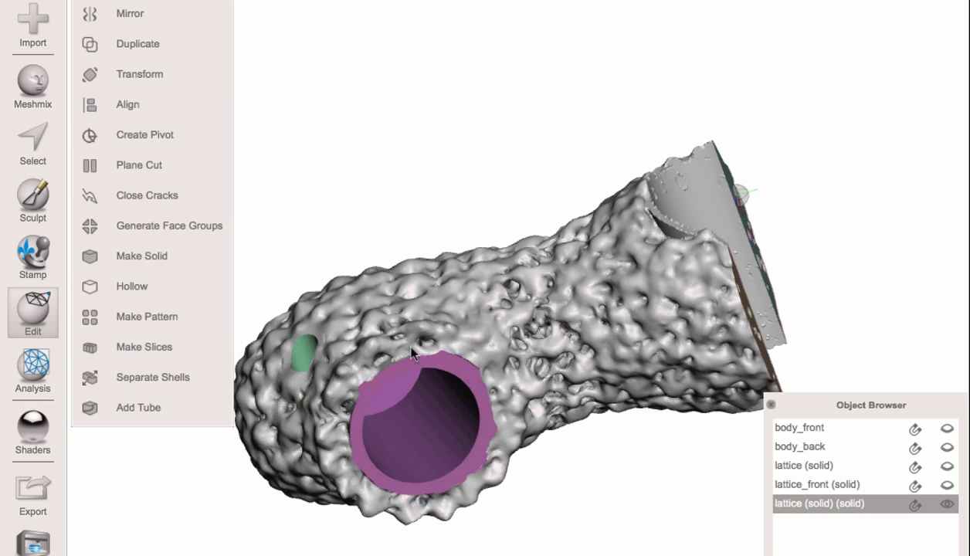
pyautogui.moveTo(474, 369); pyautogui.dragTo(483, 425, button='right')
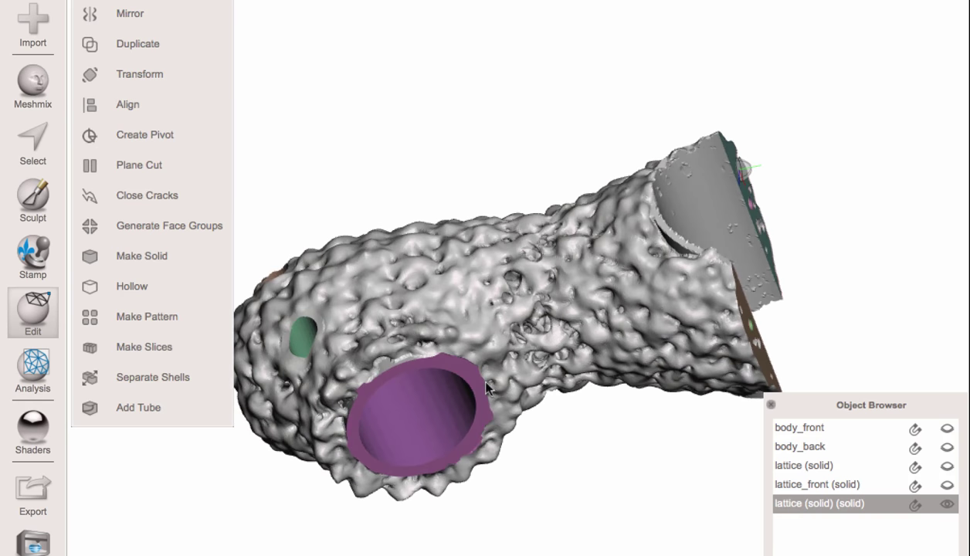
pyautogui.moveTo(485, 386)
pyautogui.mouseDown(button='right')
pyautogui.moveTo(491, 466)
pyautogui.moveTo(487, 383)
pyautogui.moveTo(448, 392)
pyautogui.moveTo(477, 401)
pyautogui.mouseUp(button='right')
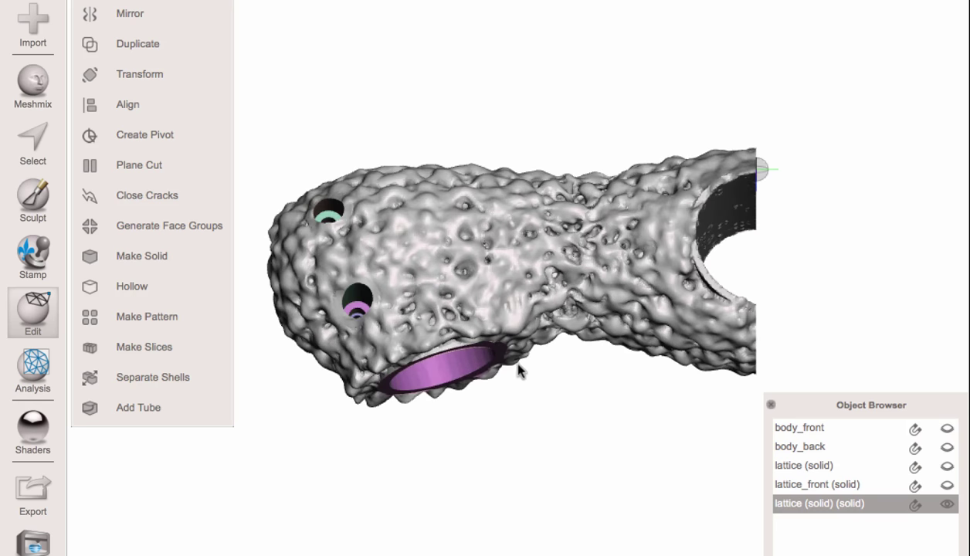
pyautogui.moveTo(450, 315); pyautogui.dragTo(378, 324, button='right')
pyautogui.moveTo(514, 347); pyautogui.dragTo(468, 371, button='right')
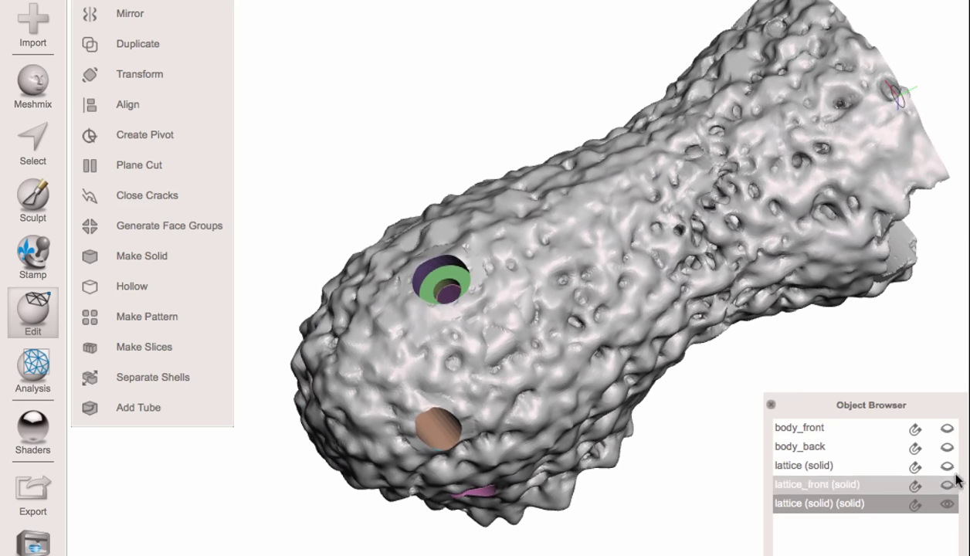
# Step: Show body_back, hide lattice (solid) (solid), and make body_back active to examine the groove beside its countersunk hole
pyautogui.click(947, 448)
pyautogui.click(947, 504)
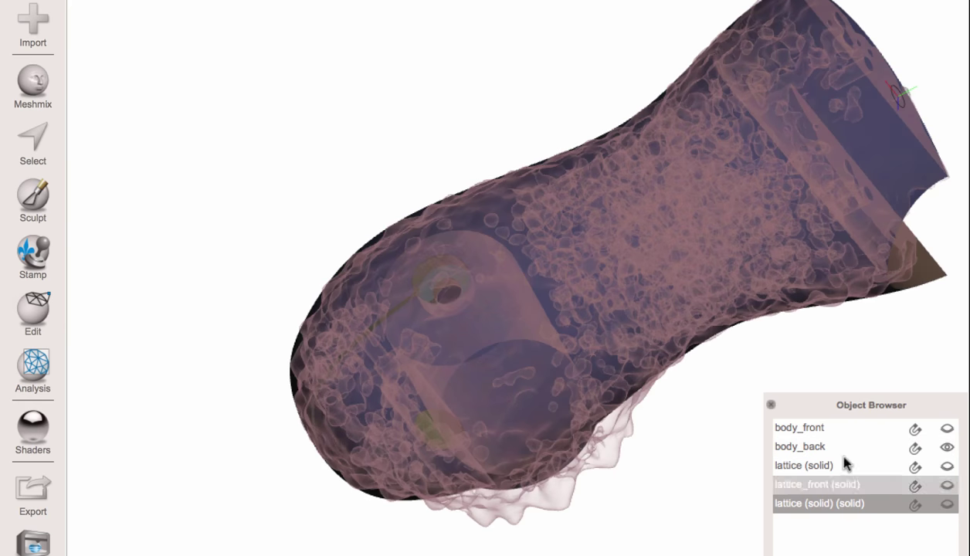
pyautogui.click(828, 448)
pyautogui.press('c')
pyautogui.scroll(5, 494, 343)
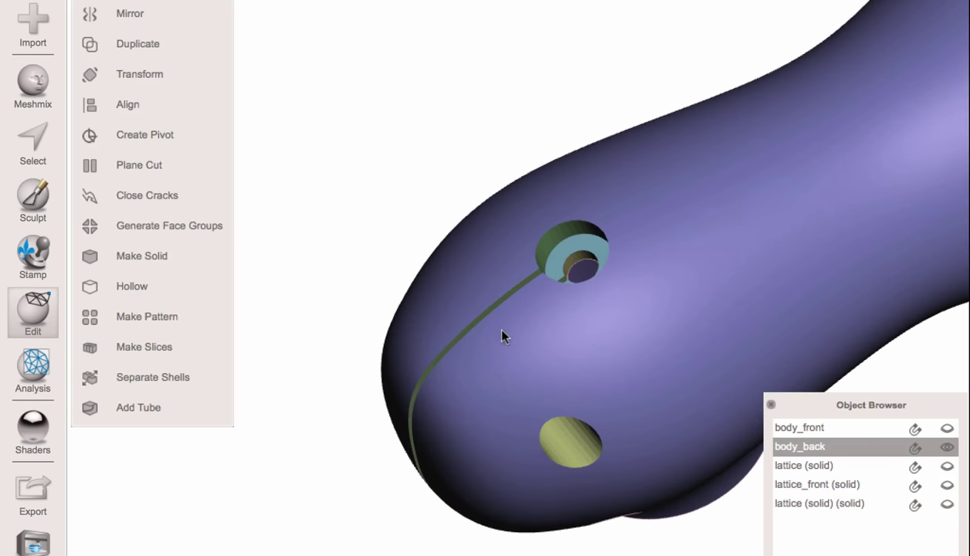
pyautogui.moveTo(505, 346); pyautogui.dragTo(484, 328, button='right')
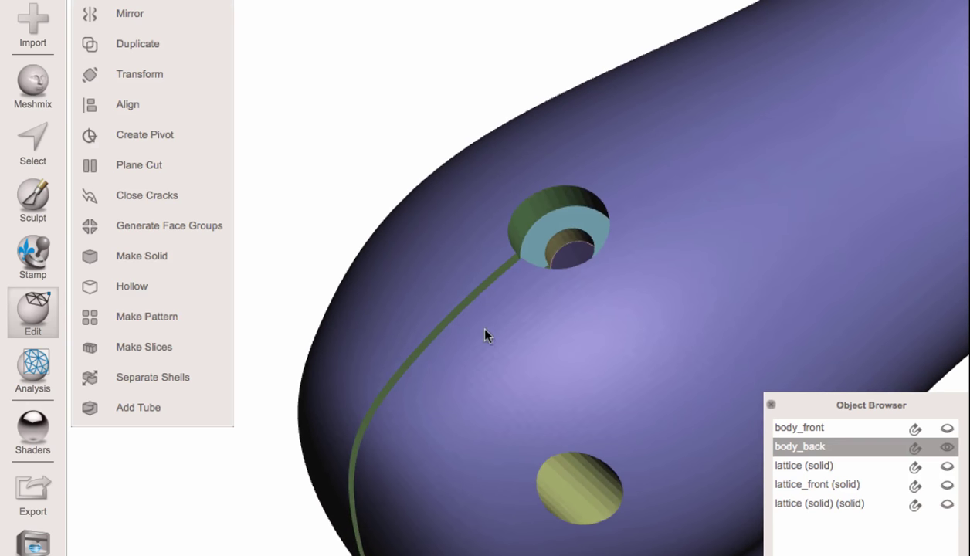
pyautogui.press('p')
pyautogui.click(474, 292)
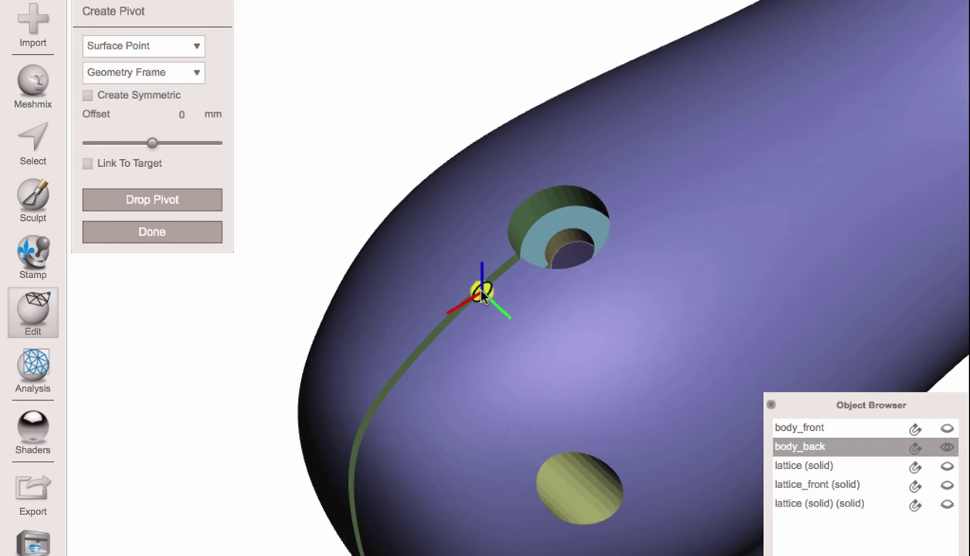
pyautogui.scroll(3, 600, 350)
pyautogui.click(416, 317)
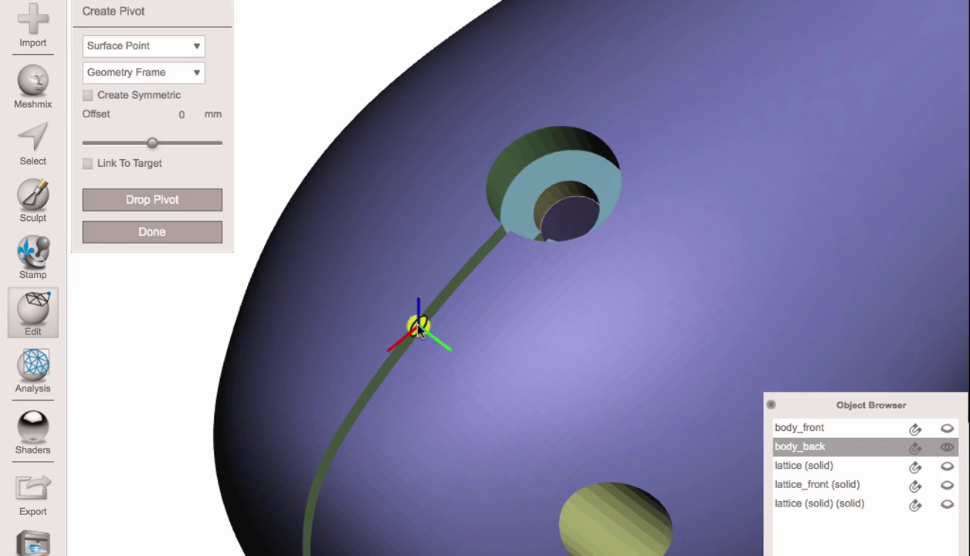
pyautogui.press('Escape')
pyautogui.press('s')
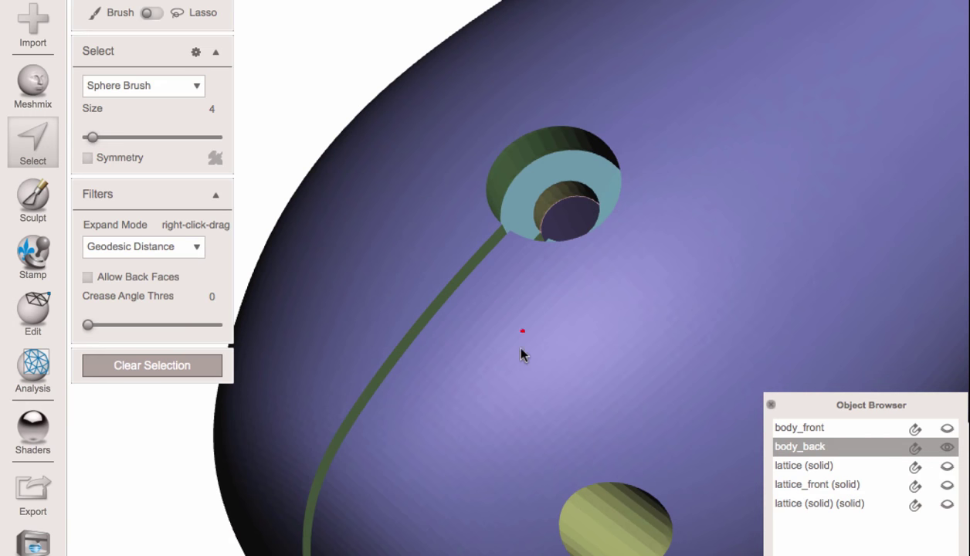
pyautogui.click(521, 357)
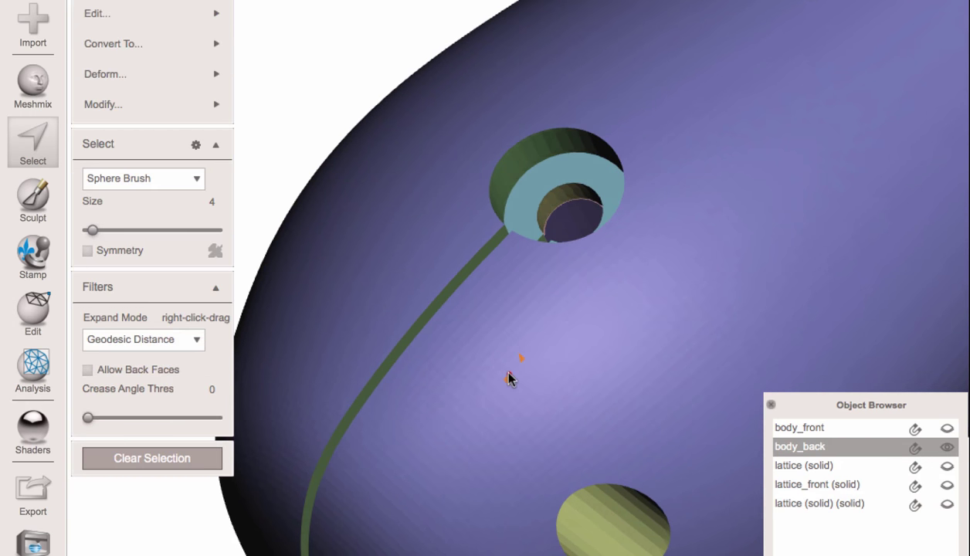
pyautogui.doubleClick(508, 373)
pyautogui.press('x')
pyautogui.press('Escape')
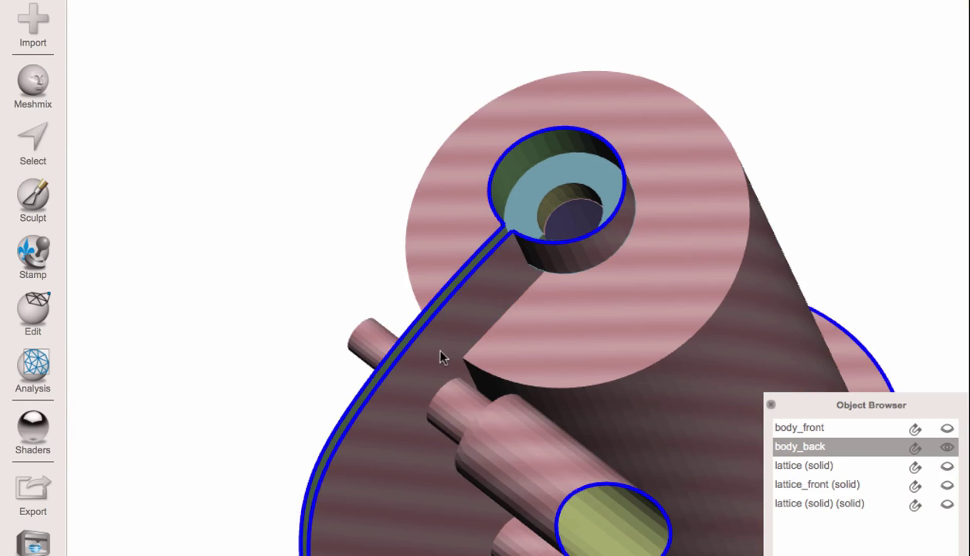
pyautogui.moveTo(441, 350); pyautogui.dragTo(470, 337, button='right')
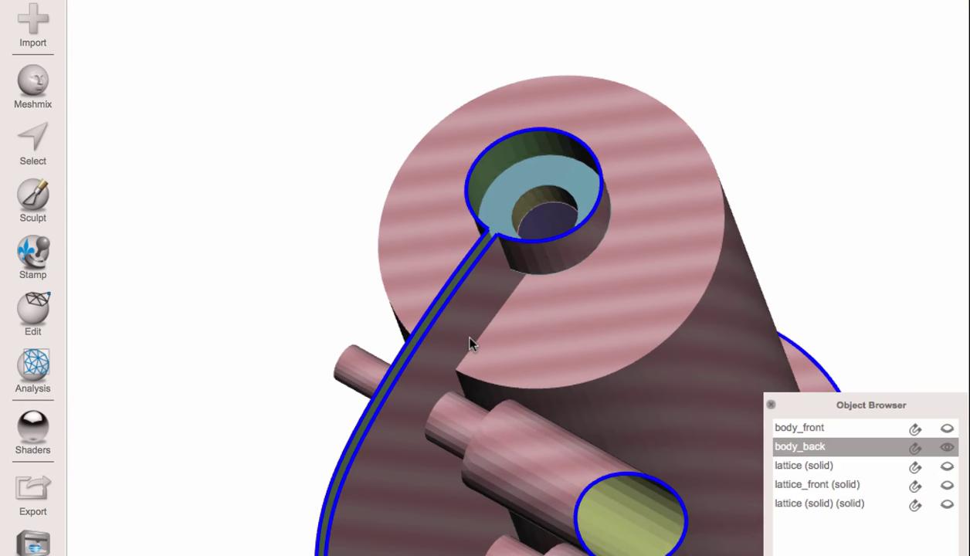
pyautogui.press('p')
pyautogui.click(452, 288)
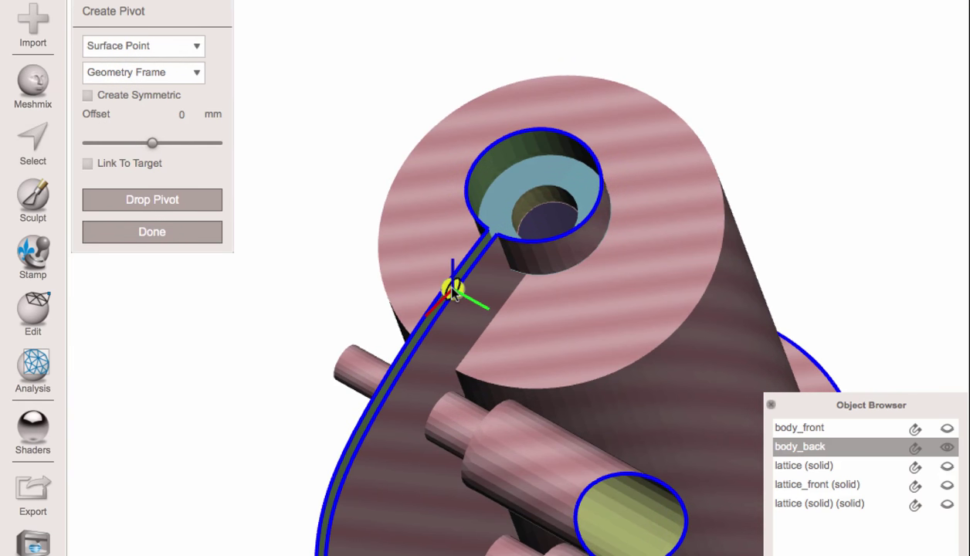
pyautogui.press('Escape')
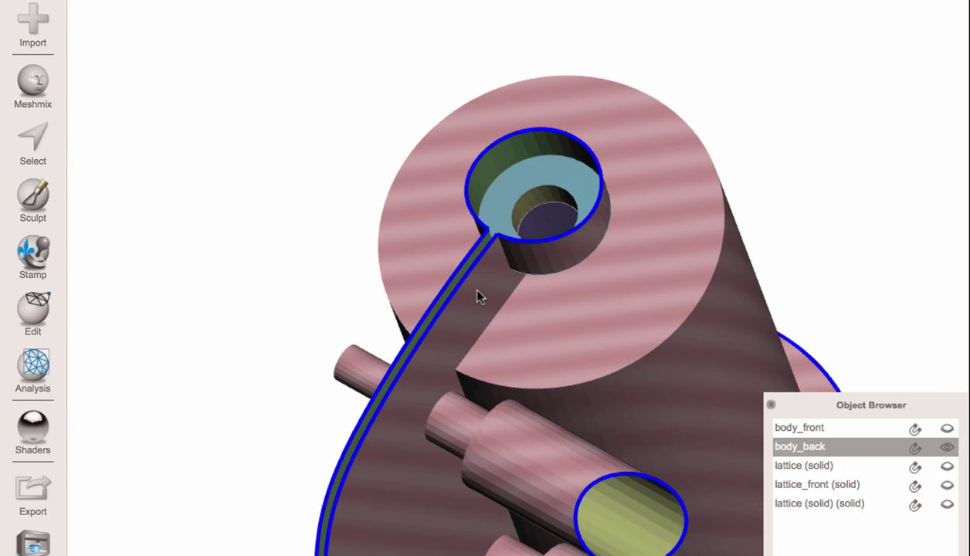
pyautogui.press('Escape')
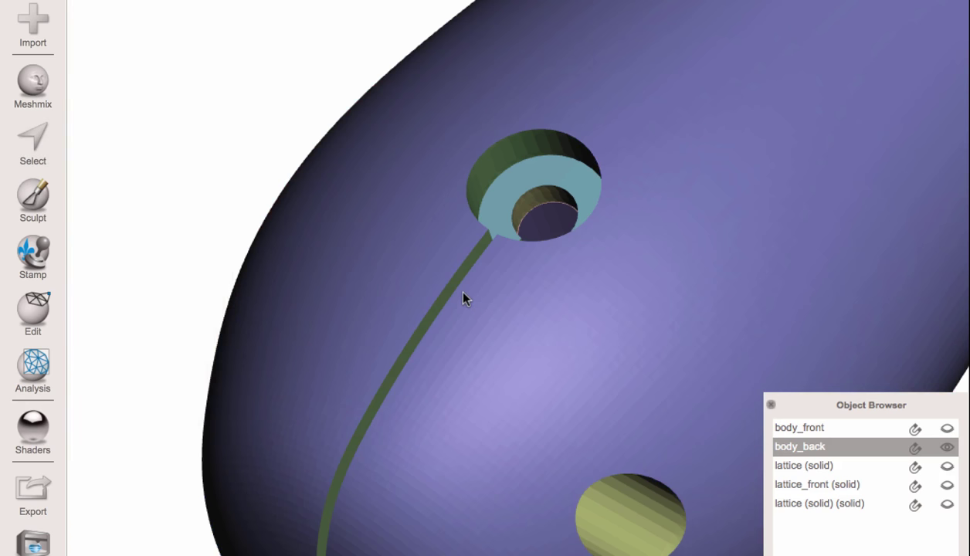
# Step: Place surface pivots on the two facing walls of the thin groove below body_back's countersunk hole
pyautogui.hotkey('shift', 'p')
pyautogui.click(457, 282)
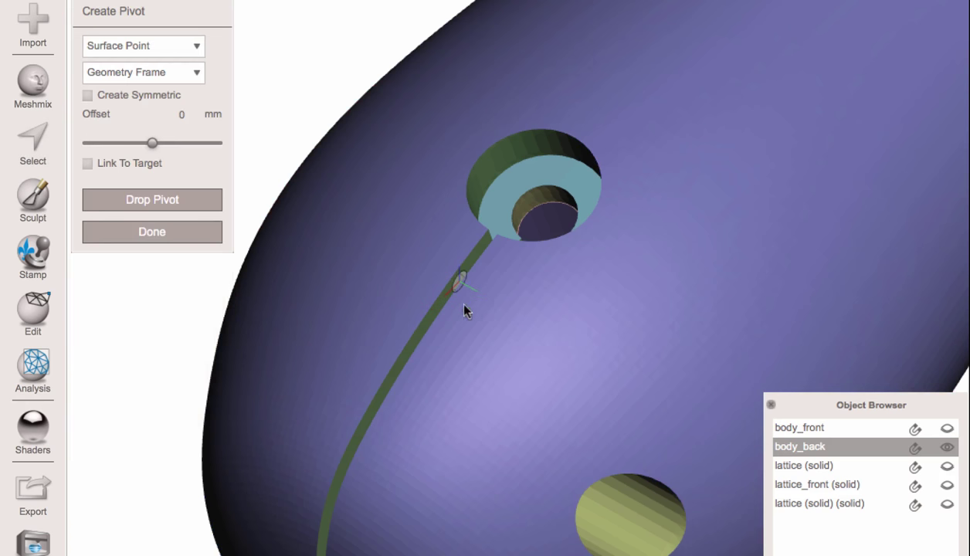
pyautogui.moveTo(468, 369); pyautogui.dragTo(695, 353, button='right')
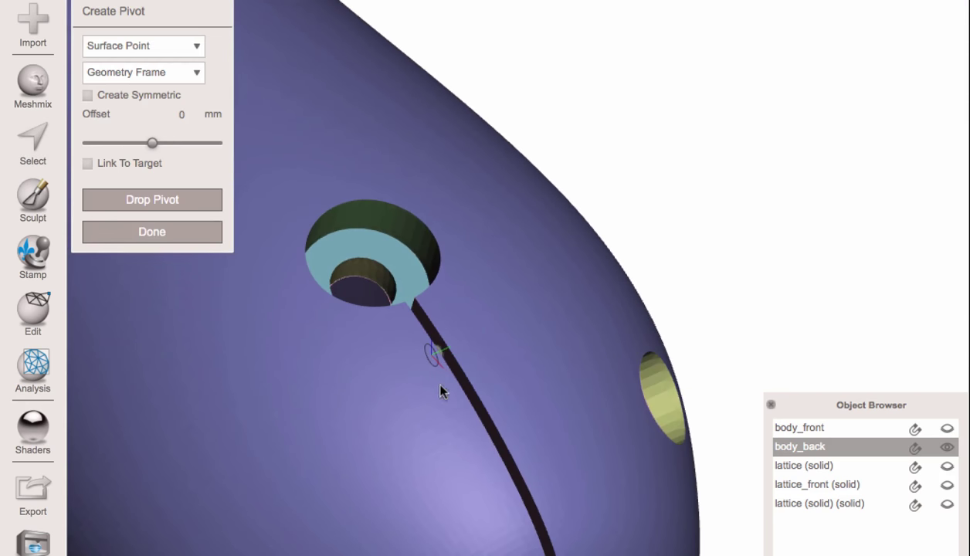
pyautogui.click(457, 375)
pyautogui.moveTo(593, 390); pyautogui.dragTo(464, 378, button='right')
pyautogui.press('Escape')
pyautogui.keyDown('alt'); pyautogui.moveTo(564, 382); pyautogui.dragTo(456, 367, button='right'); pyautogui.keyUp('alt')
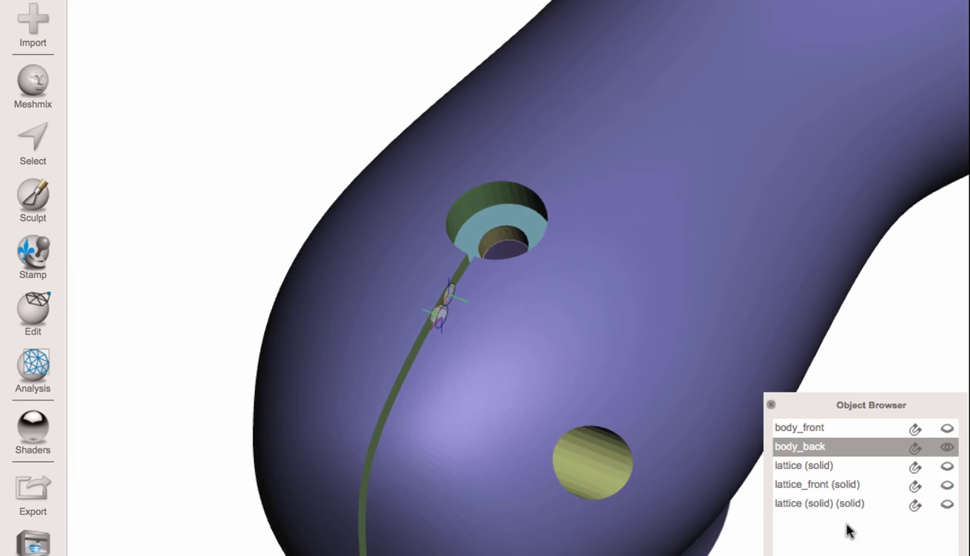
# Step: Show lattice (solid) (solid), hide body_back, make the lattice active, and look straight through its countersunk hole
pyautogui.click(947, 504)
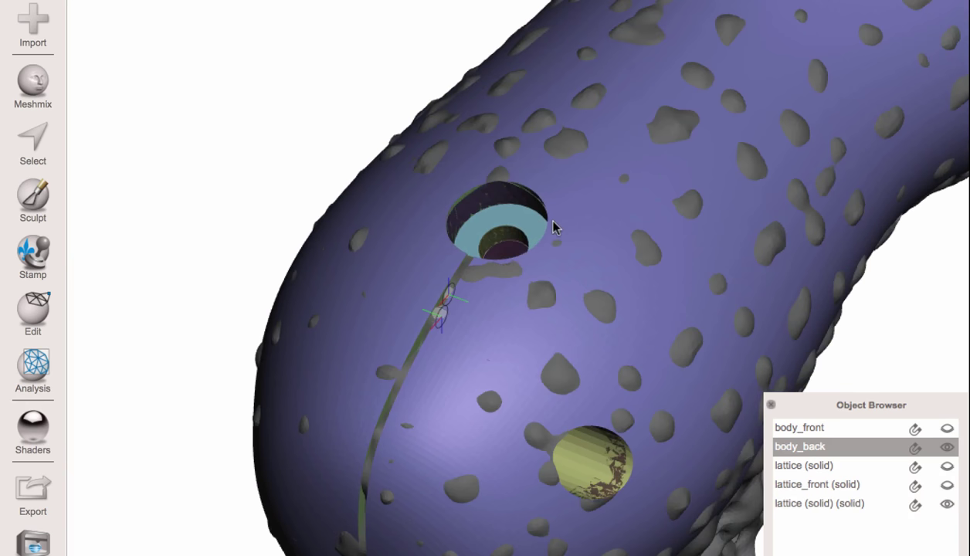
pyautogui.press('h')
pyautogui.click(563, 244)
pyautogui.moveTo(564, 246); pyautogui.dragTo(596, 411, button='right')
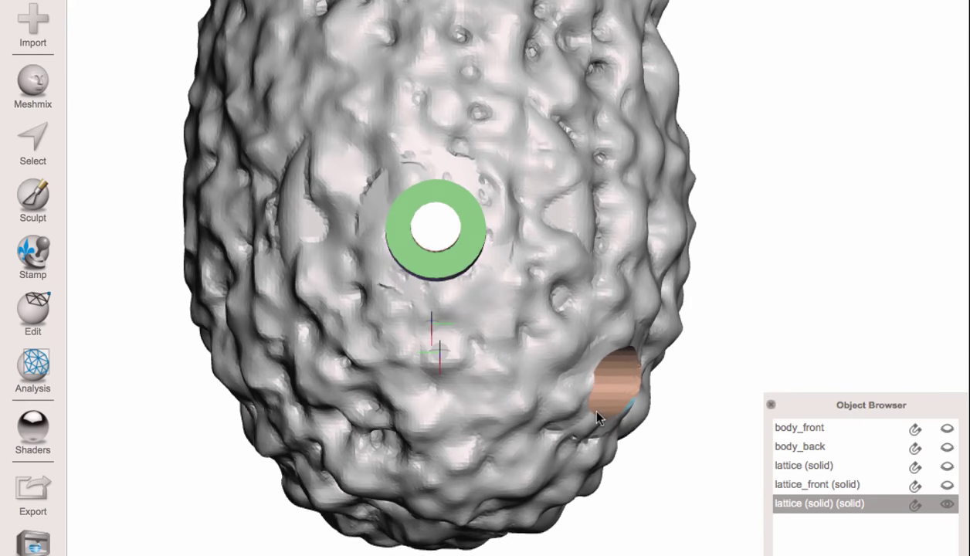
pyautogui.moveTo(562, 350); pyautogui.dragTo(472, 316, button='right')
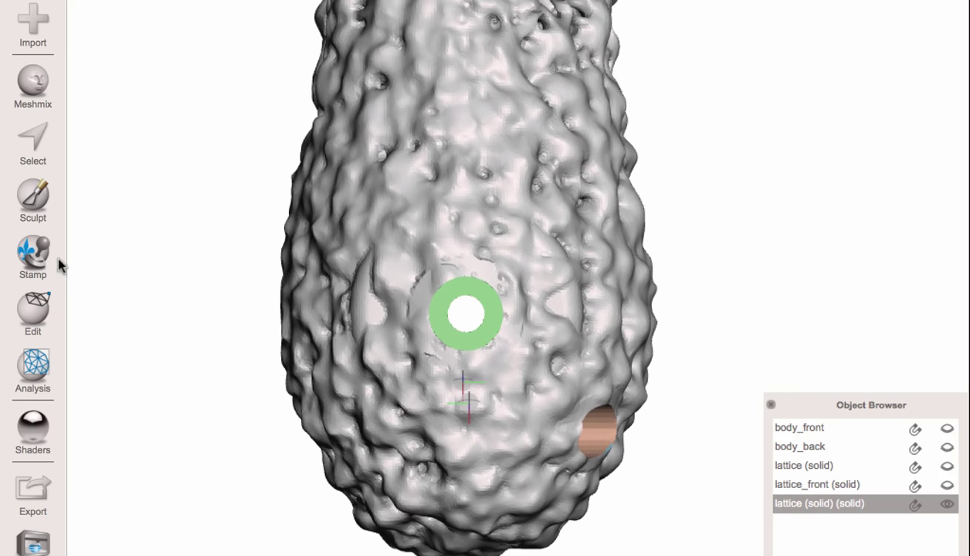
# Step: Lasso-select the part of lattice (solid) (solid) below a straight line through the countersunk hole's centre
pyautogui.press('s')
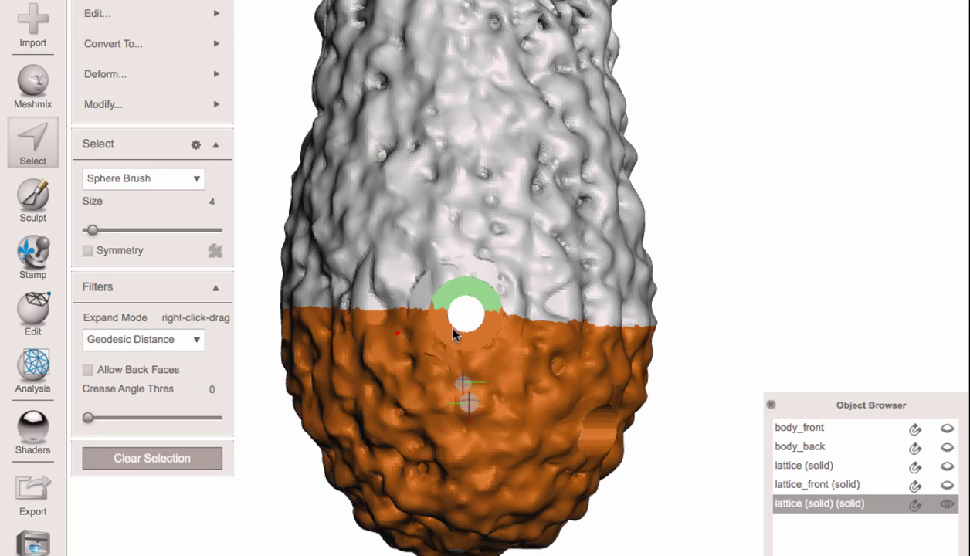
pyautogui.press('Escape')
pyautogui.press('s')
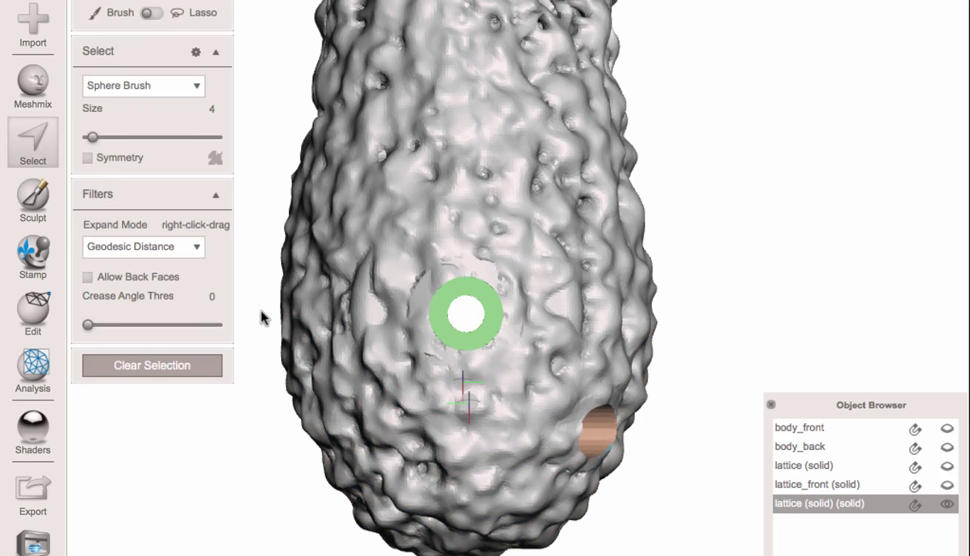
pyautogui.moveTo(703, 318); pyautogui.dragTo(748, 317)
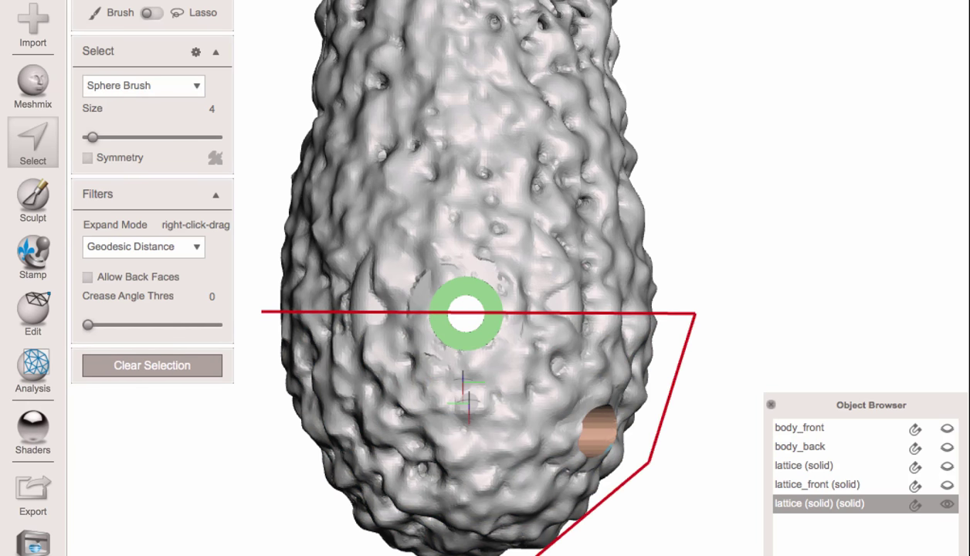
pyautogui.moveTo(345, 535); pyautogui.dragTo(283, 375)
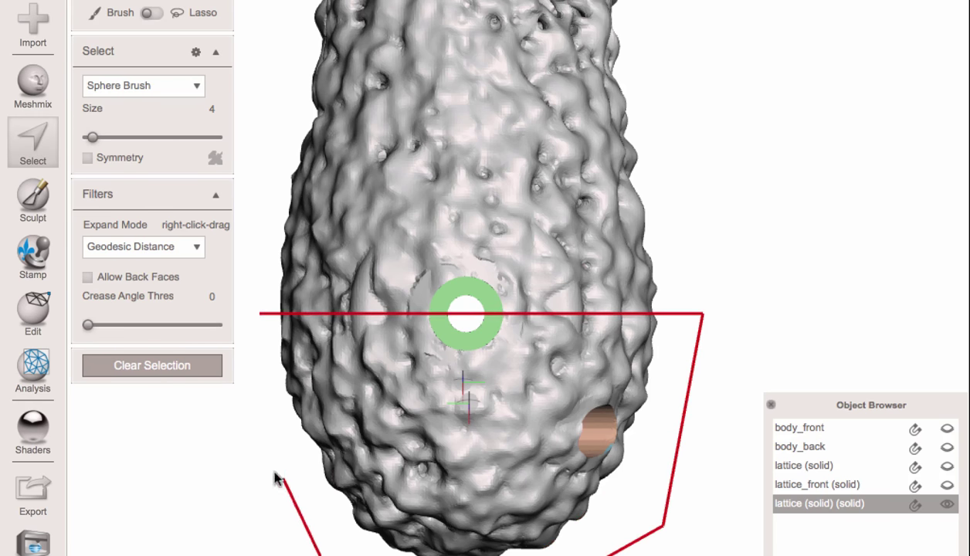
pyautogui.click(261, 322)
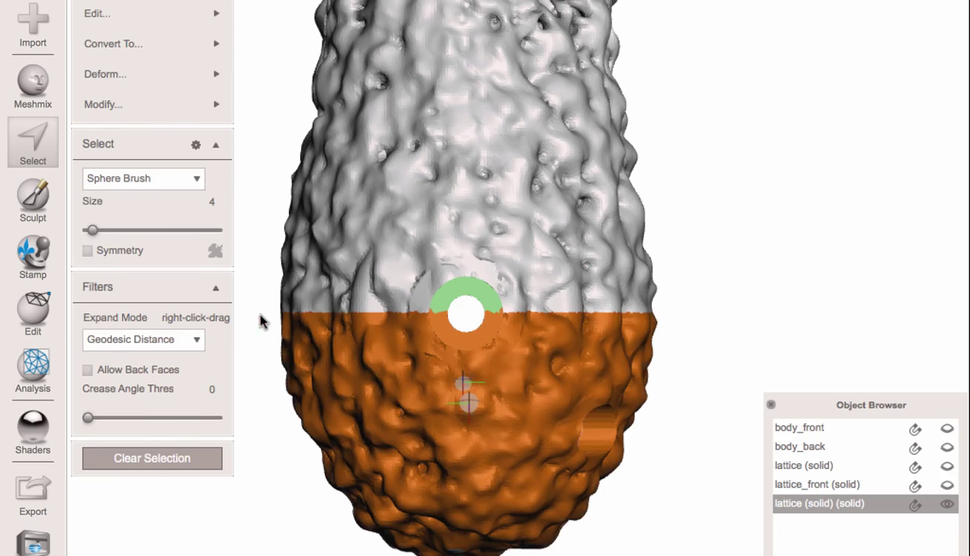
# Step: Plane Cut the selected region with type Slice and DelRefine fill, aligning the plane to the pivot nearer the countersunk hole
pyautogui.keyDown('alt'); pyautogui.moveTo(609, 514); pyautogui.dragTo(525, 485); pyautogui.keyUp('alt')
pyautogui.scroll(2, 533, 477)
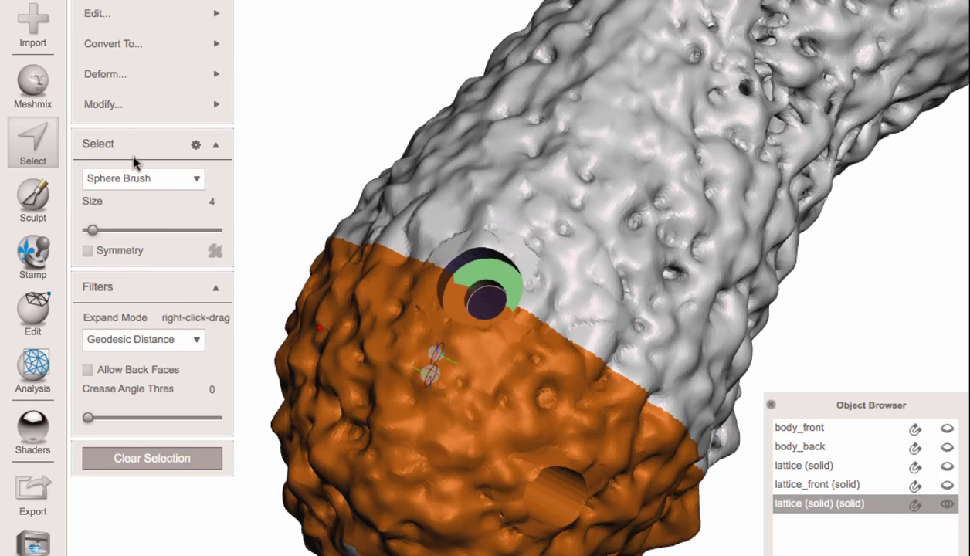
pyautogui.click(103, 13)
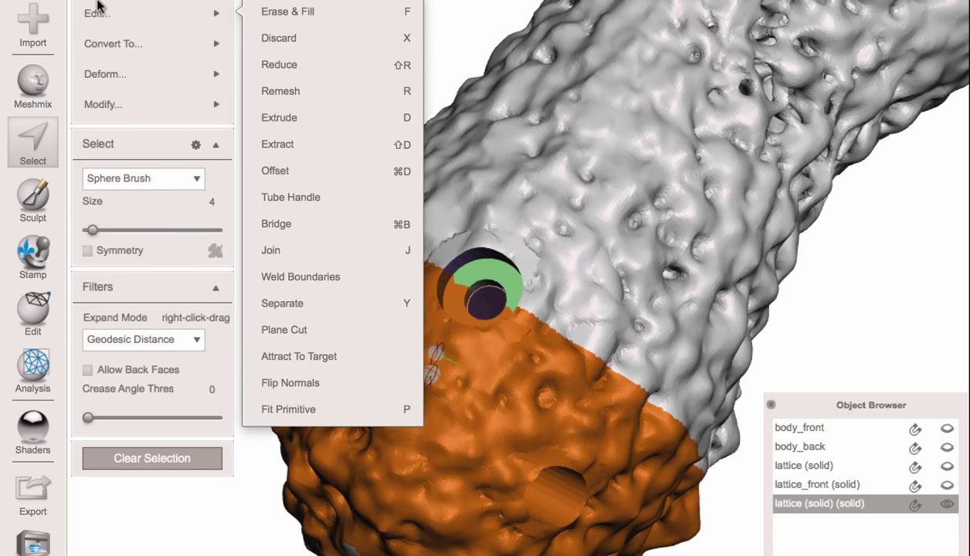
pyautogui.click(288, 330)
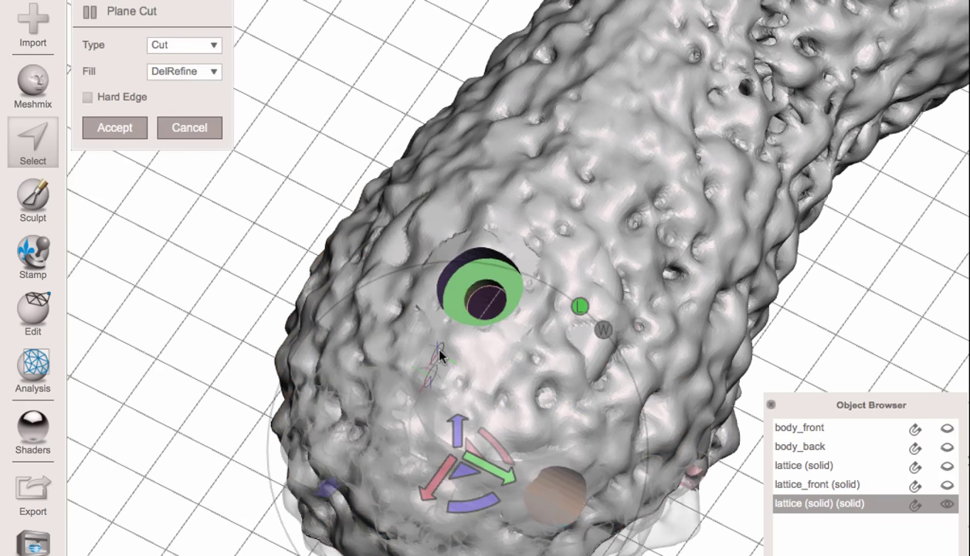
pyautogui.click(438, 349)
pyautogui.moveTo(445, 423); pyautogui.dragTo(409, 417, button='right')
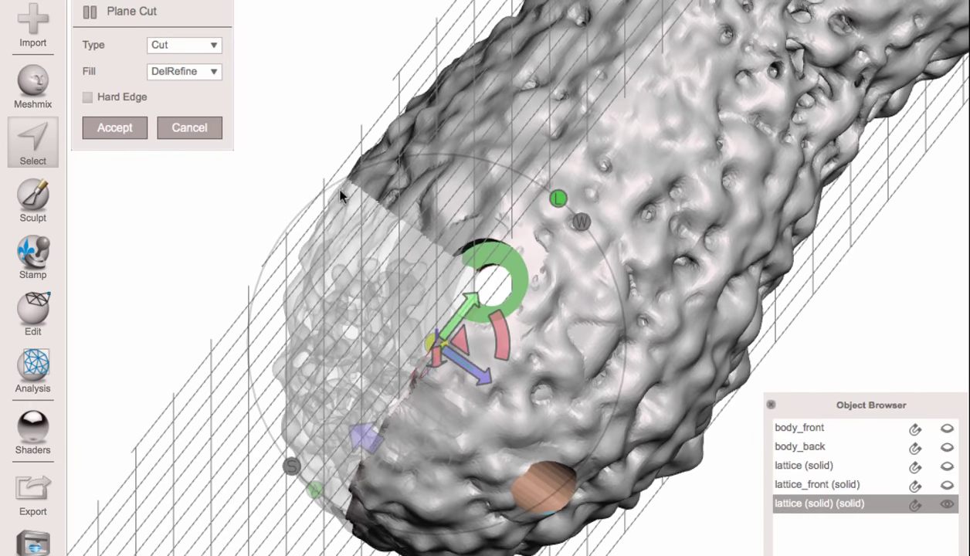
pyautogui.click(176, 46)
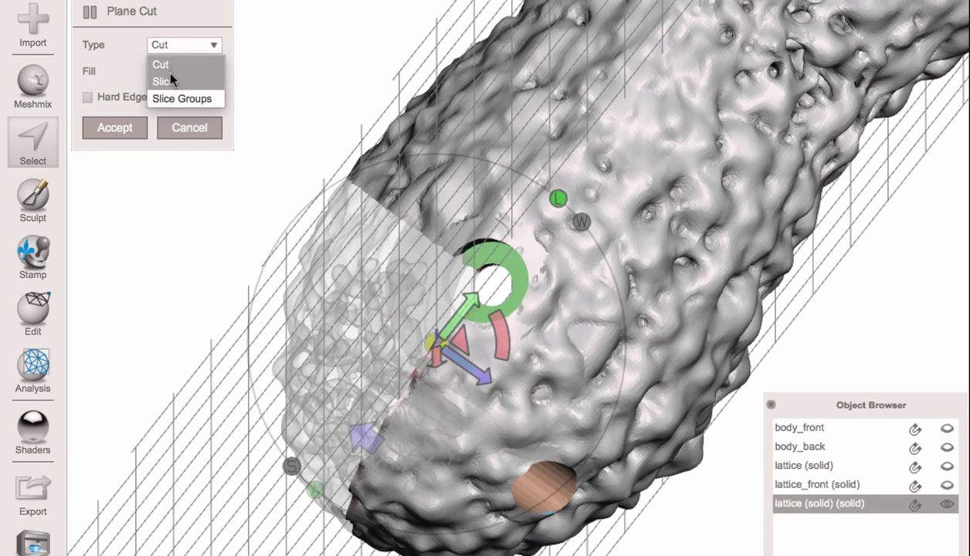
pyautogui.click(170, 79)
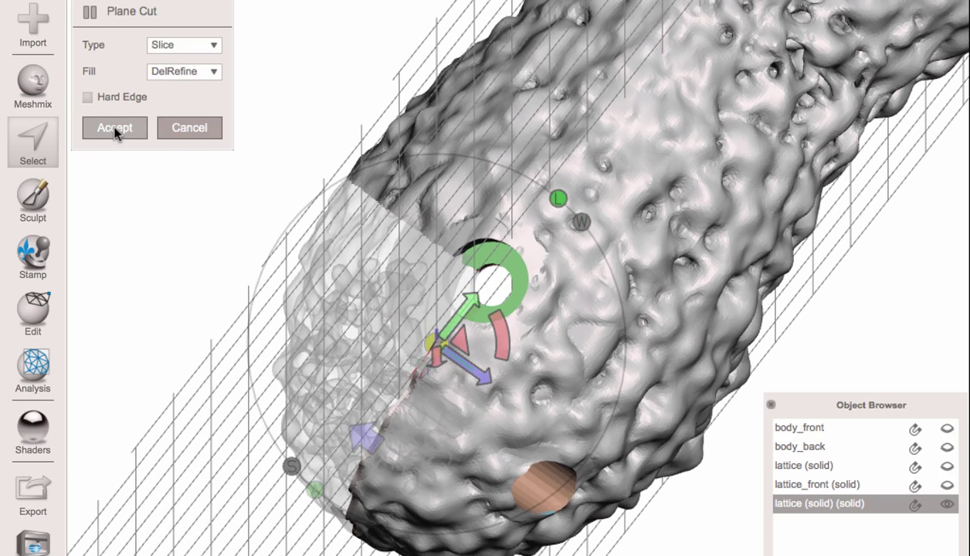
pyautogui.click(115, 129)
# Step: Examine the slice line below the countersunk hole in wireframe, and return to the shaded display
pyautogui.keyDown('alt'); pyautogui.moveTo(423, 331); pyautogui.dragTo(610, 431); pyautogui.keyUp('alt')
pyautogui.scroll(3, 448, 410)
pyautogui.press('w')
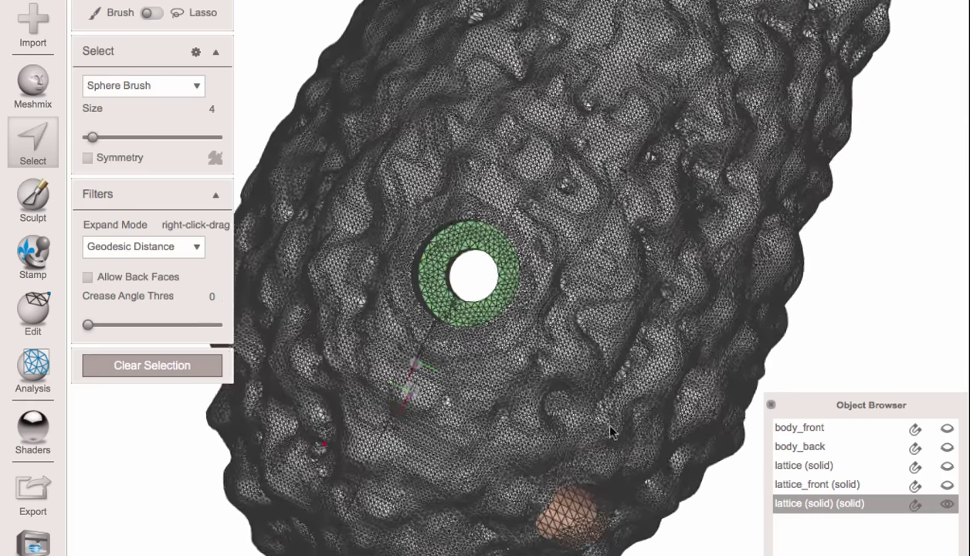
pyautogui.scroll(3, 610, 431)
pyautogui.keyDown('alt'); pyautogui.moveTo(352, 415); pyautogui.dragTo(400, 408); pyautogui.keyUp('alt')
pyautogui.moveTo(400, 406); pyautogui.dragTo(323, 405, button='right')
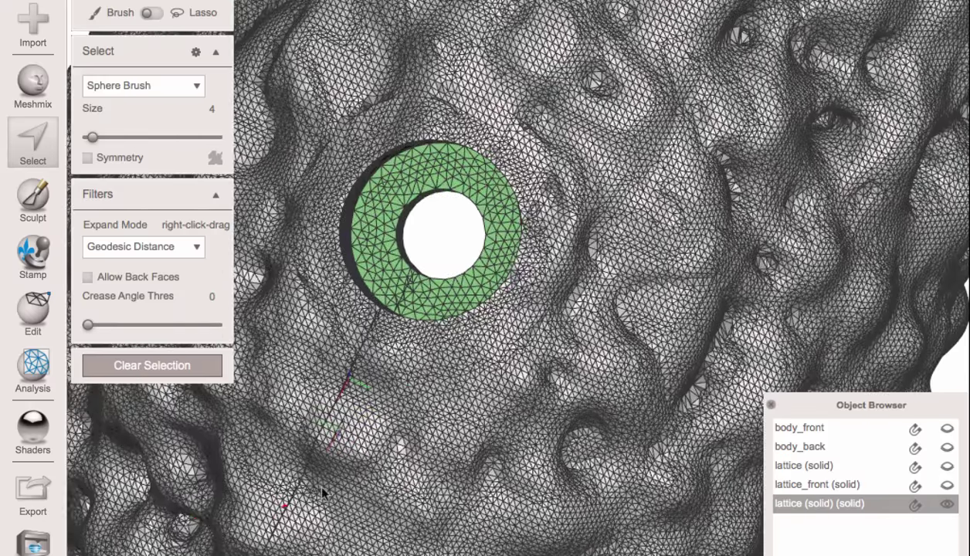
pyautogui.press('w')
pyautogui.scroll(-6, 363, 463)
pyautogui.moveTo(340, 458); pyautogui.dragTo(478, 378, button='right')
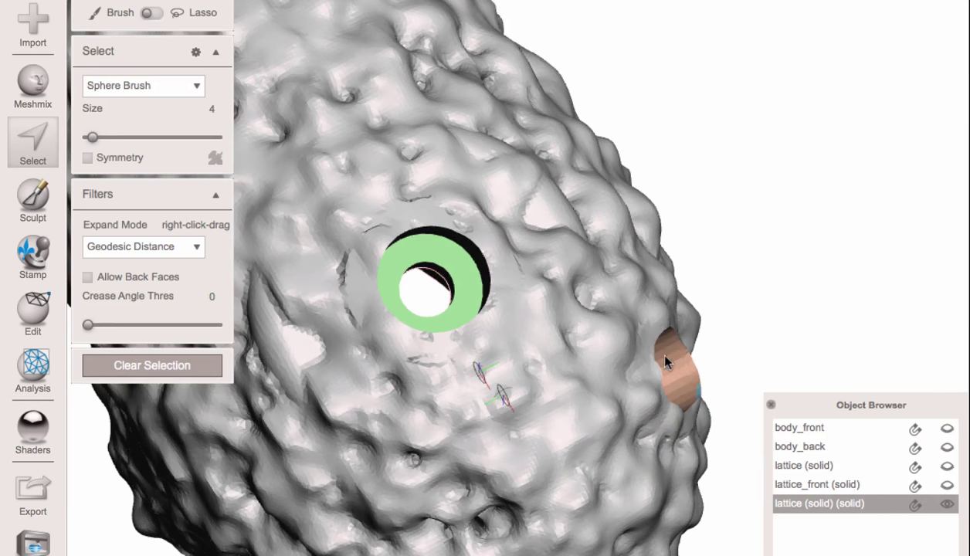
# Step: Look straight through the countersunk hole and lasso-select the lower part of the lattice for the second slice
pyautogui.moveTo(652, 349); pyautogui.dragTo(292, 281, button='right')
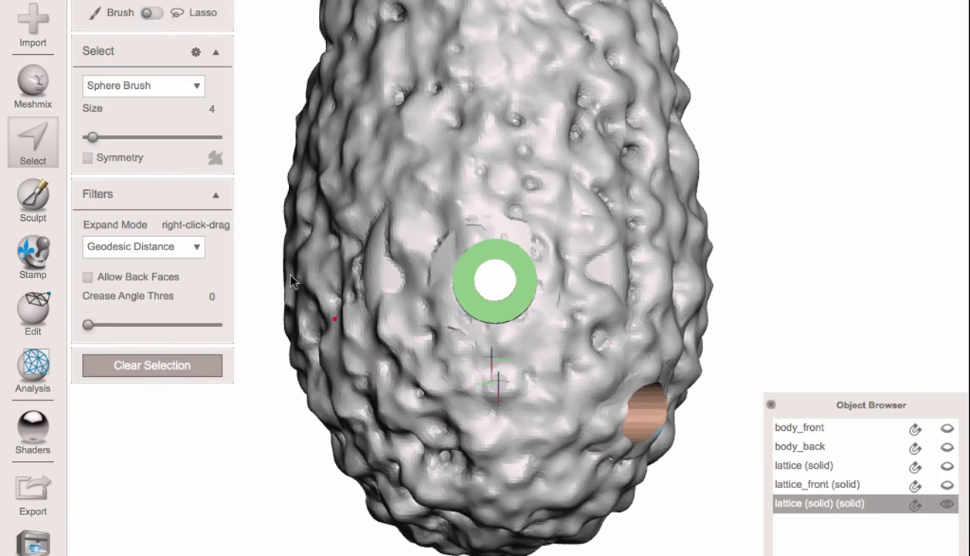
pyautogui.moveTo(267, 271)
pyautogui.mouseDown()
pyautogui.moveTo(769, 283)
pyautogui.moveTo(698, 496)
pyautogui.moveTo(595, 554)
pyautogui.mouseUp()
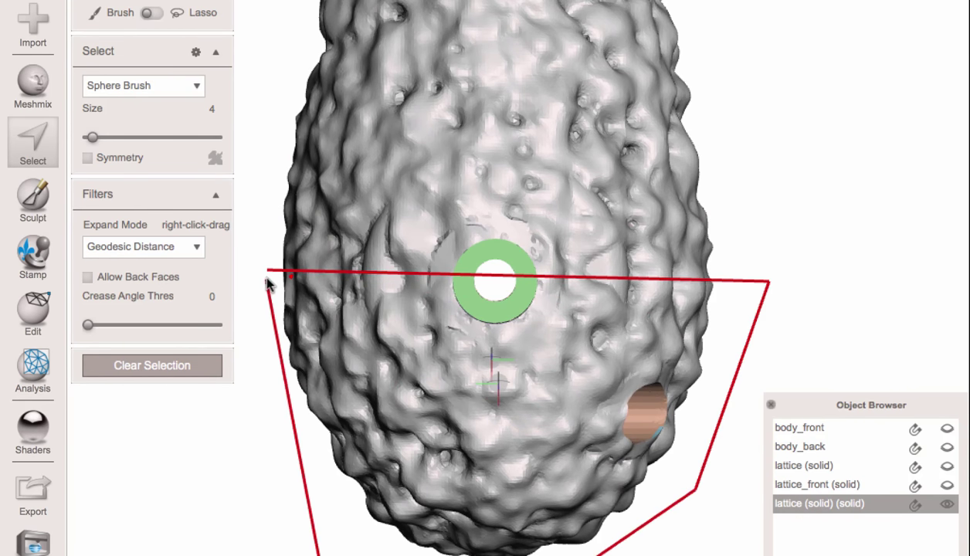
pyautogui.moveTo(269, 277); pyautogui.dragTo(269, 277)
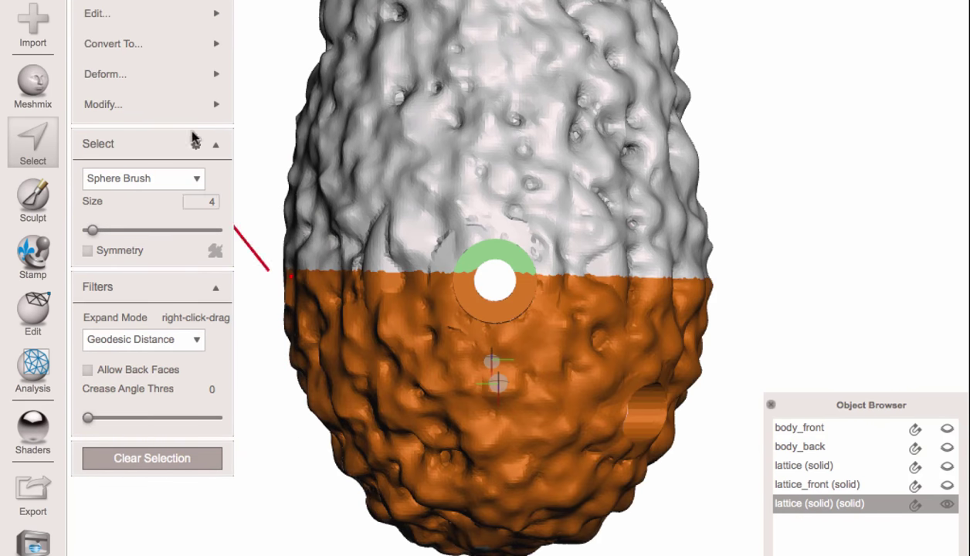
pyautogui.moveTo(199, 106)
pyautogui.click(282, 262)
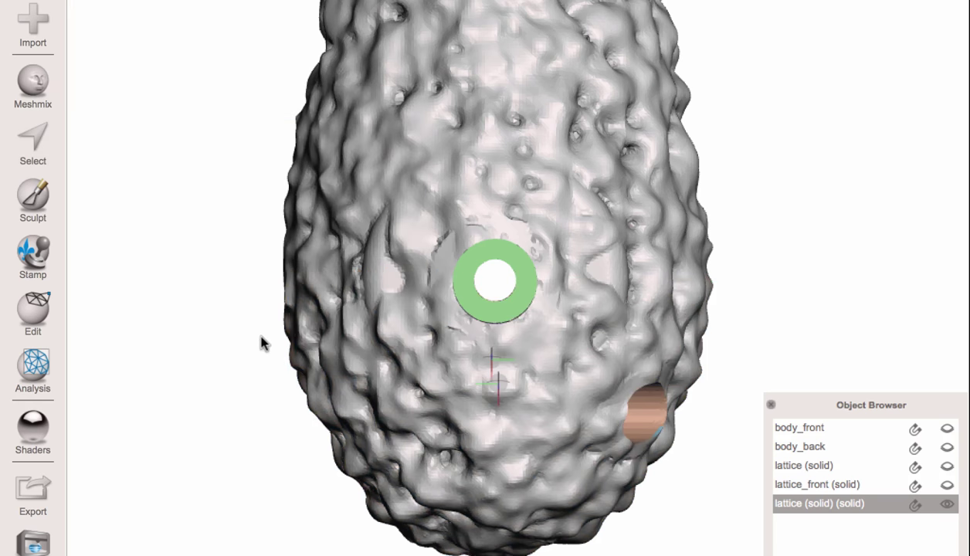
pyautogui.press('s')
# Step: Plane Cut the lower region with type Slice and DelRefine fill, aligning the plane to the other groove pivot
pyautogui.click(101, 15)
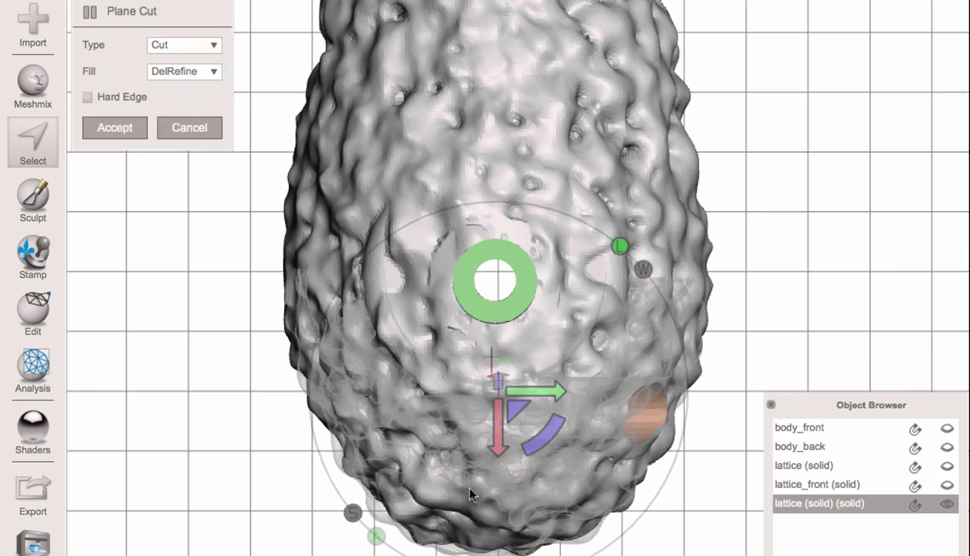
pyautogui.moveTo(470, 487); pyautogui.dragTo(579, 412, button='right')
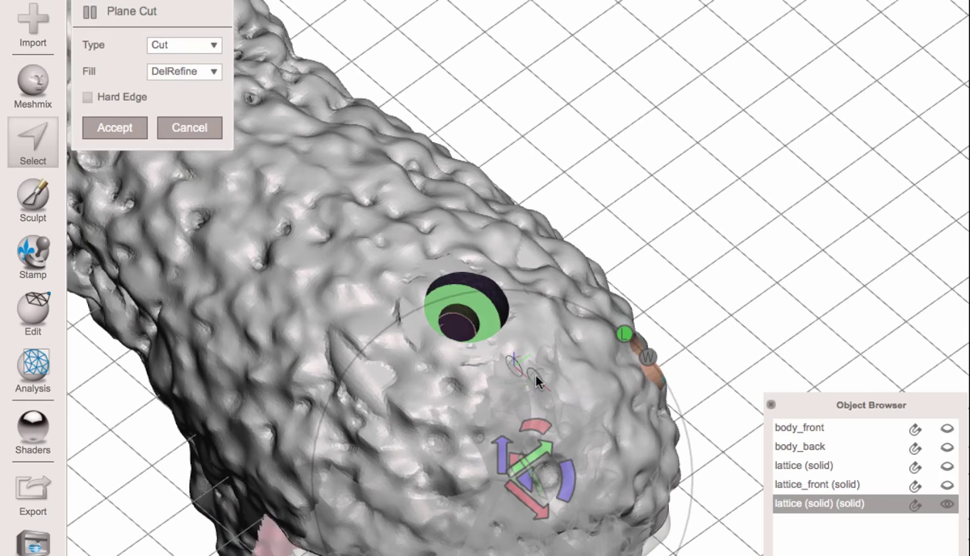
pyautogui.moveTo(538, 378); pyautogui.dragTo(525, 368, button='right')
pyautogui.moveTo(602, 439); pyautogui.dragTo(324, 193, button='right')
pyautogui.click(171, 46)
pyautogui.click(166, 79)
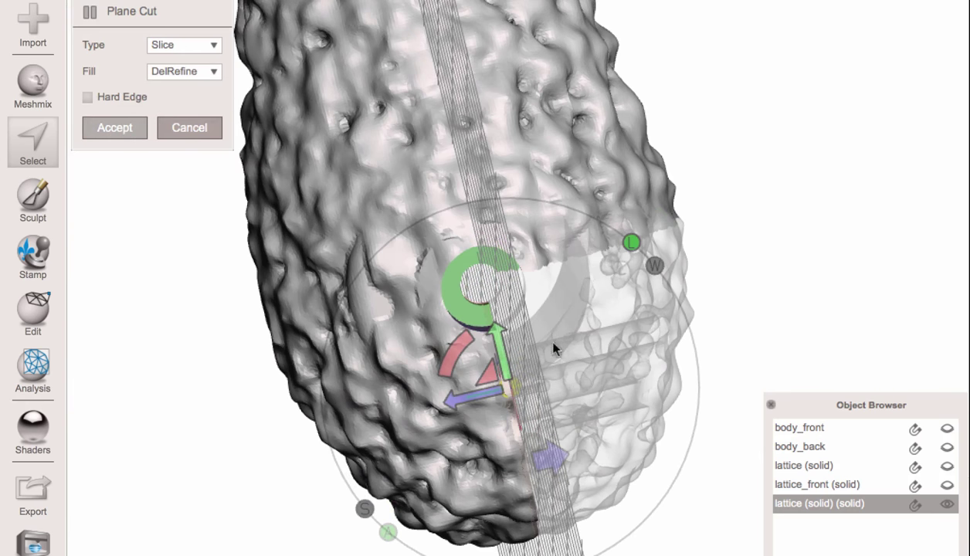
pyautogui.moveTo(623, 389)
pyautogui.mouseDown(button='right')
pyautogui.moveTo(604, 388)
pyautogui.moveTo(612, 388)
pyautogui.mouseUp(button='right')
# Step: Examine the narrow strip between the two slices in wireframe and look through the mesh editing operations
pyautogui.scroll(4, 612, 389)
pyautogui.press('w')
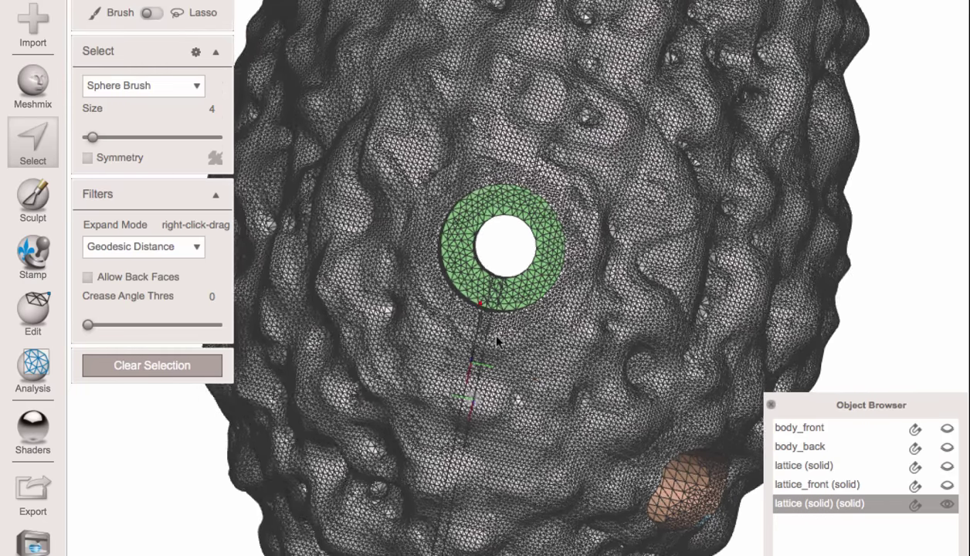
pyautogui.press('w')
pyautogui.moveTo(497, 358); pyautogui.dragTo(504, 317, button='right')
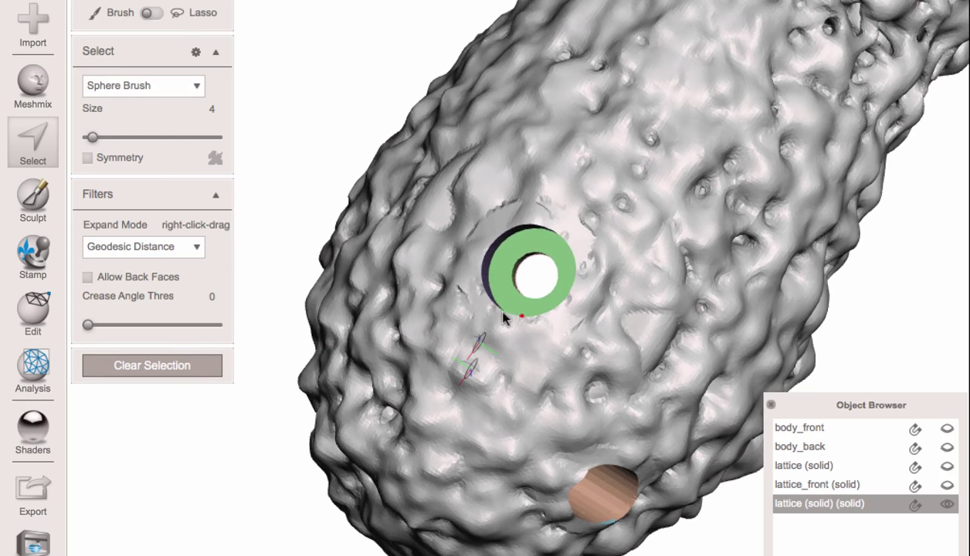
pyautogui.click(45, 323)
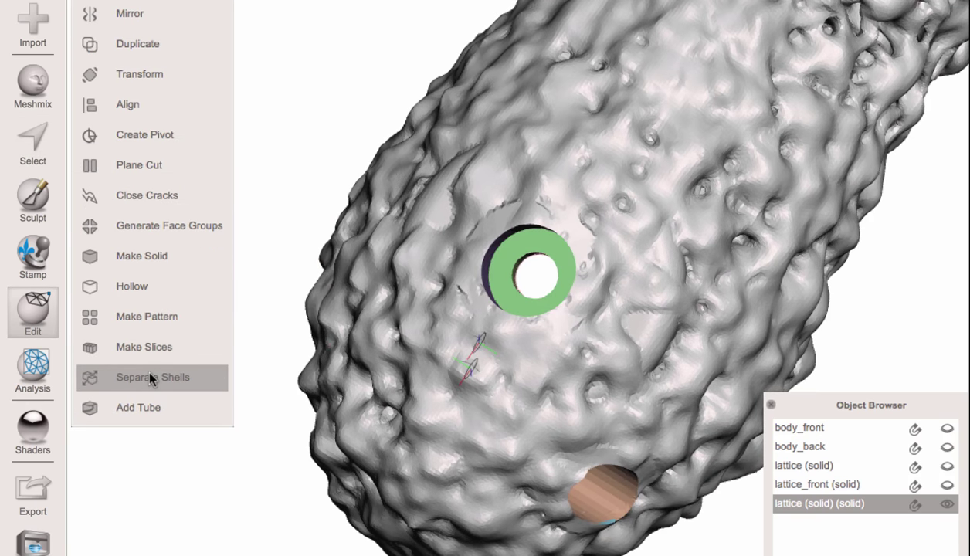
pyautogui.moveTo(396, 390); pyautogui.dragTo(549, 410, button='right')
pyautogui.press('Escape')
# Step: Select the small strip of faces between the slices on the countersink's flat ring and expand the selection to connected
pyautogui.press('s')
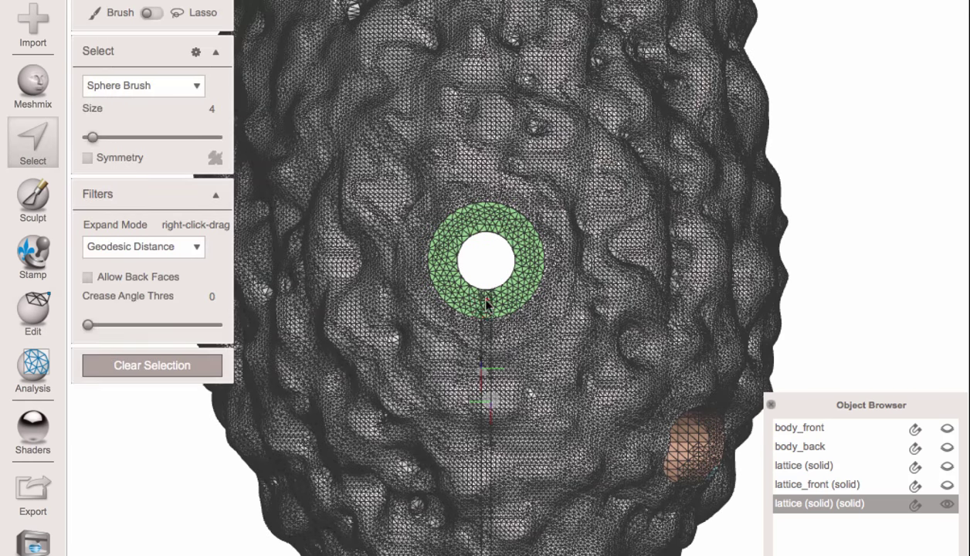
pyautogui.doubleClick(486, 308)
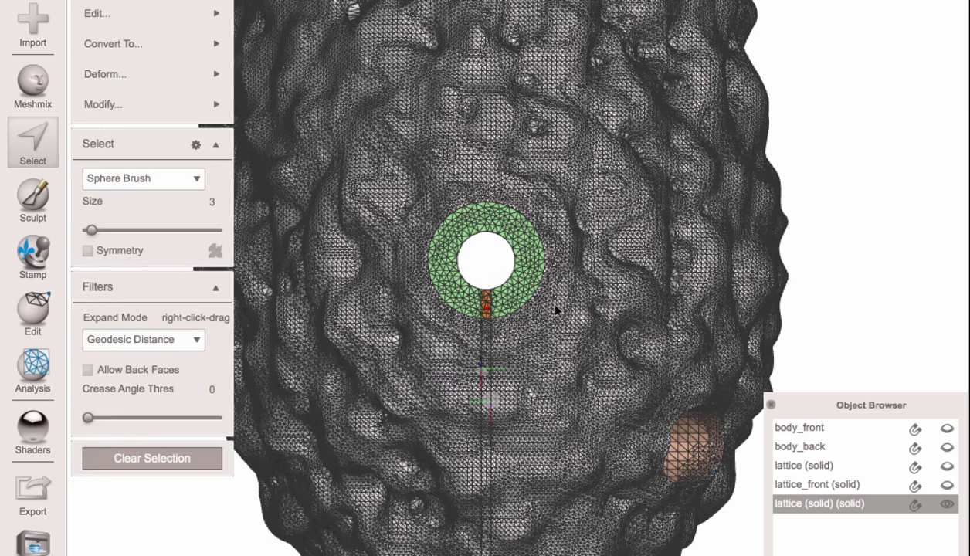
pyautogui.moveTo(629, 328); pyautogui.dragTo(515, 300, button='right')
pyautogui.click(95, 103)
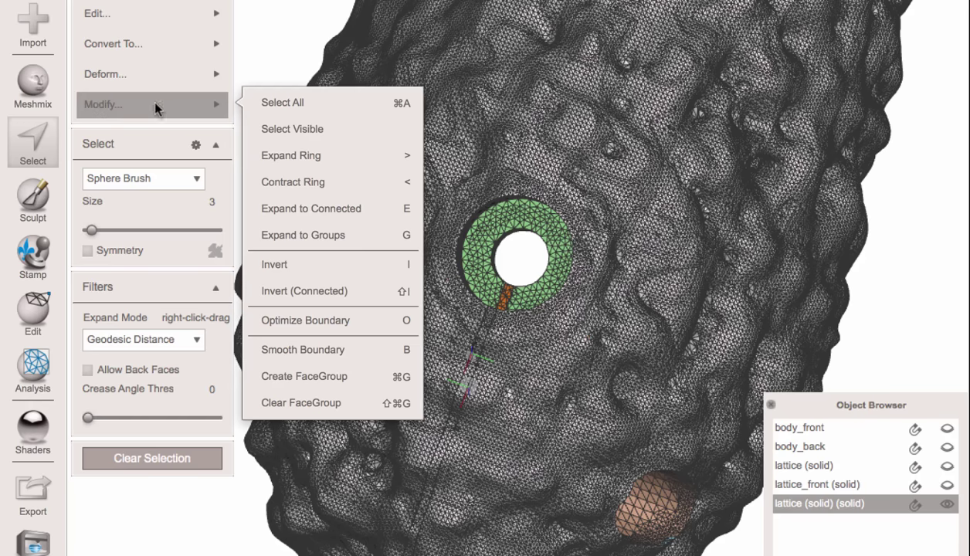
pyautogui.click(309, 207)
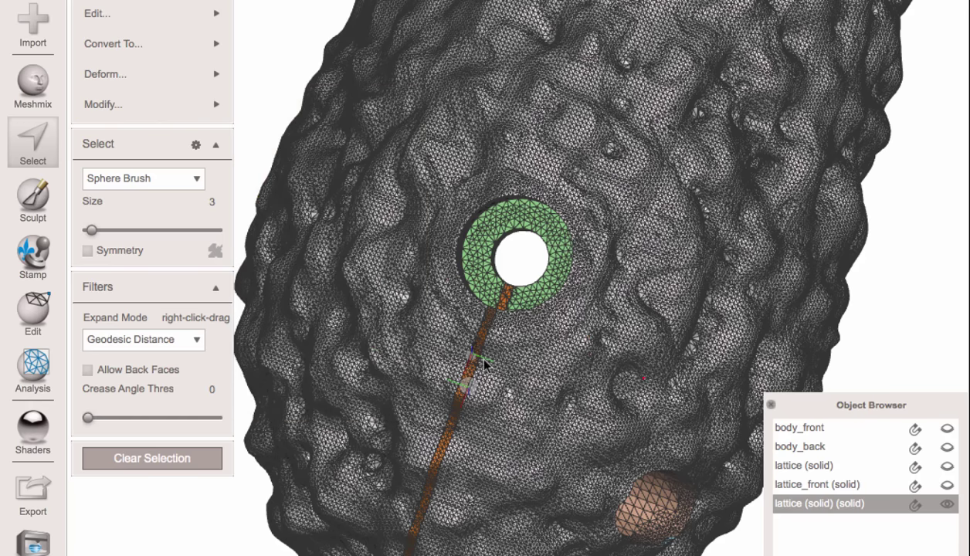
# Step: Inspect the selected strip through the lattice with a transparent shader, and restore the opaque grey shader
pyautogui.press('w')
pyautogui.moveTo(481, 357); pyautogui.dragTo(220, 350, button='right')
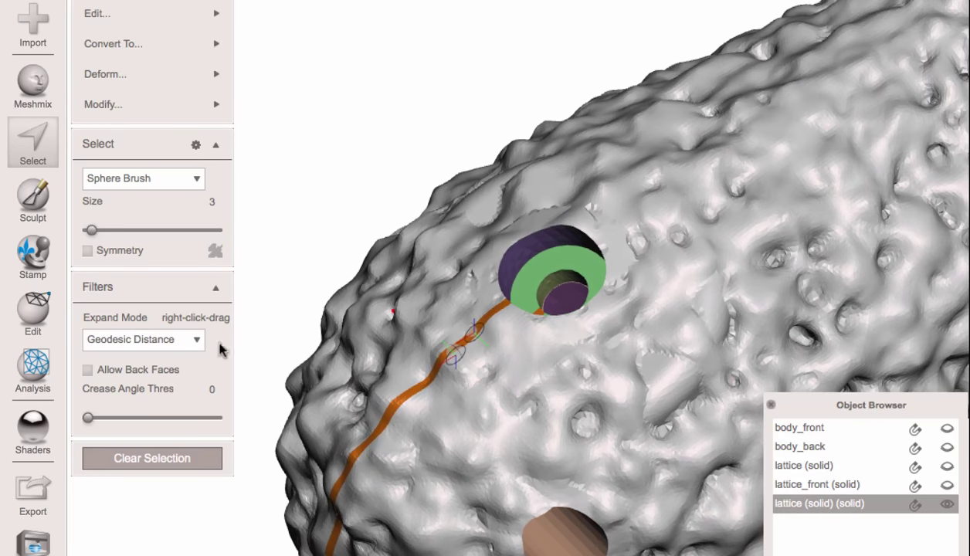
pyautogui.click(37, 421)
pyautogui.click(402, 447)
pyautogui.moveTo(603, 424); pyautogui.dragTo(173, 398, button='right')
pyautogui.click(27, 419)
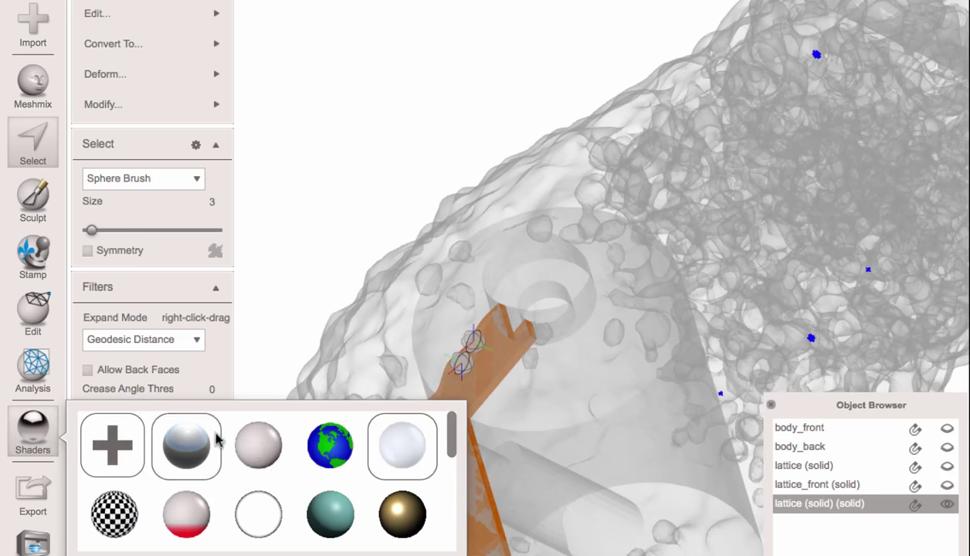
pyautogui.moveTo(258, 444); pyautogui.dragTo(526, 385)
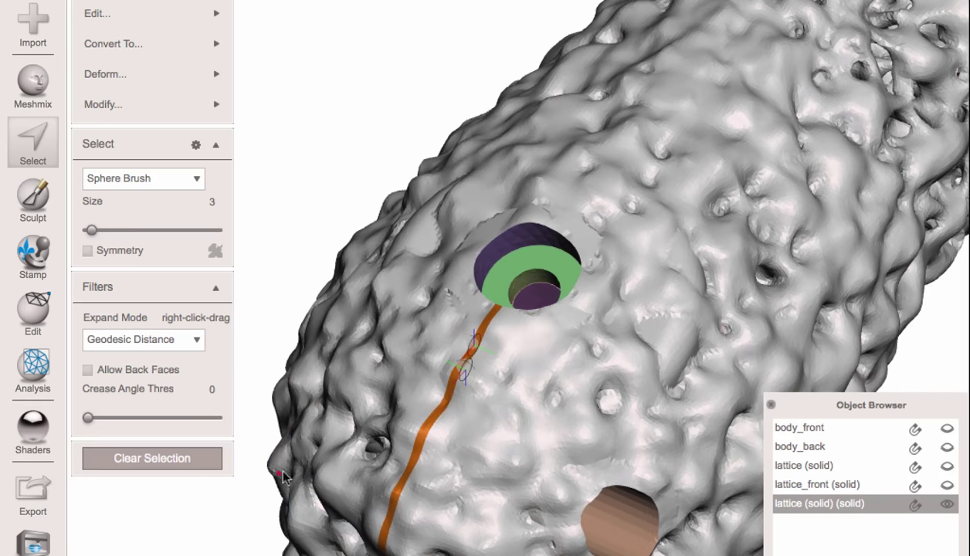
# Step: Delete the selected strip to open the thin groove below the countersunk hole, and leave the selection tool
pyautogui.press('Delete')
pyautogui.moveTo(403, 419); pyautogui.dragTo(376, 432, button='right')
pyautogui.press('Escape')
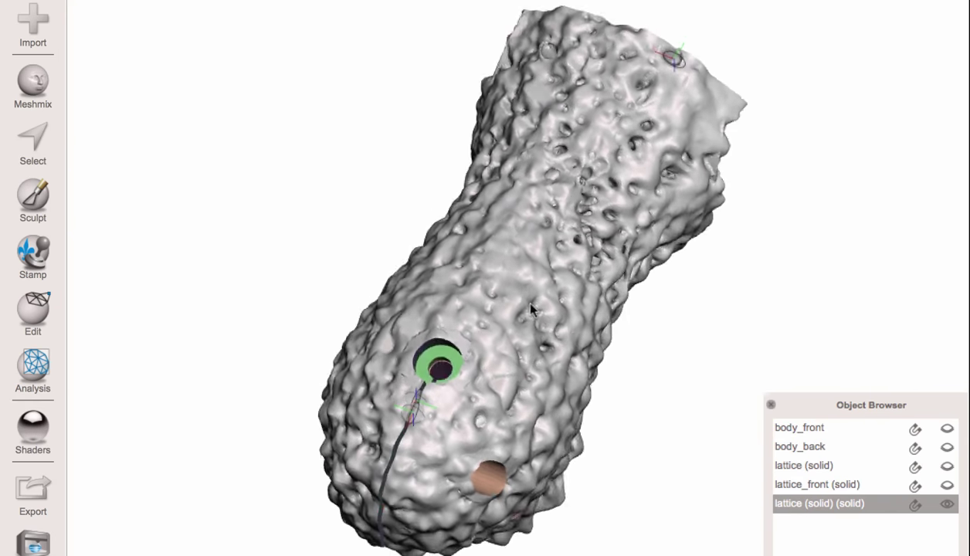
pyautogui.moveTo(531, 309); pyautogui.dragTo(464, 380, button='right')
pyautogui.moveTo(572, 392); pyautogui.dragTo(597, 401, button='right')
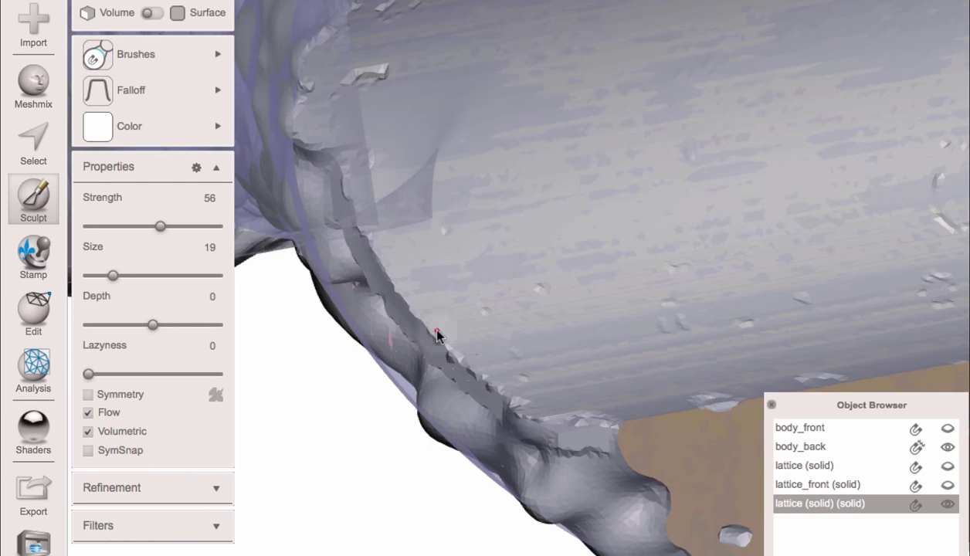
# Step: Sculpt the jagged groove edge of the curved inner wall against body_back and toggle the brush's refinement setting
pyautogui.moveTo(437, 332); pyautogui.dragTo(552, 416)
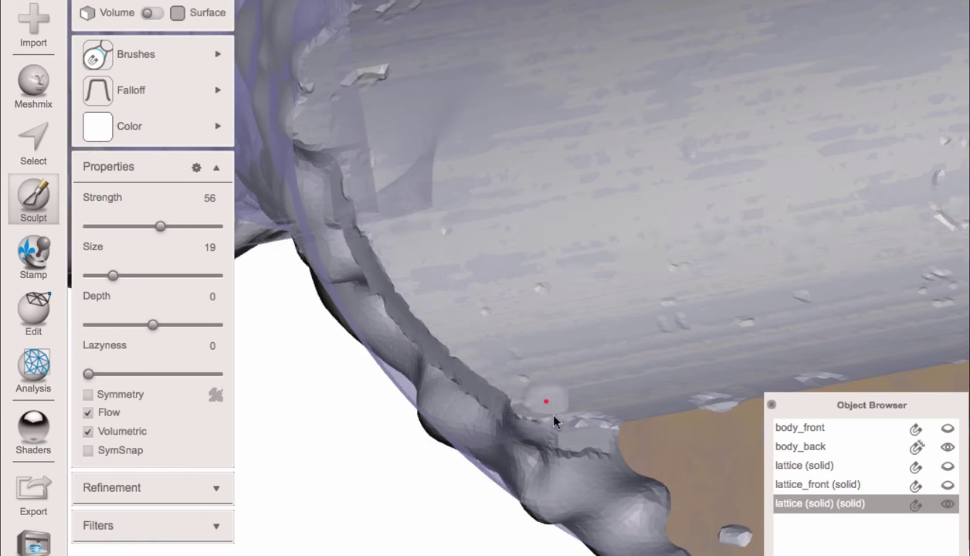
pyautogui.moveTo(552, 416); pyautogui.dragTo(660, 410, button='right')
pyautogui.click(219, 491)
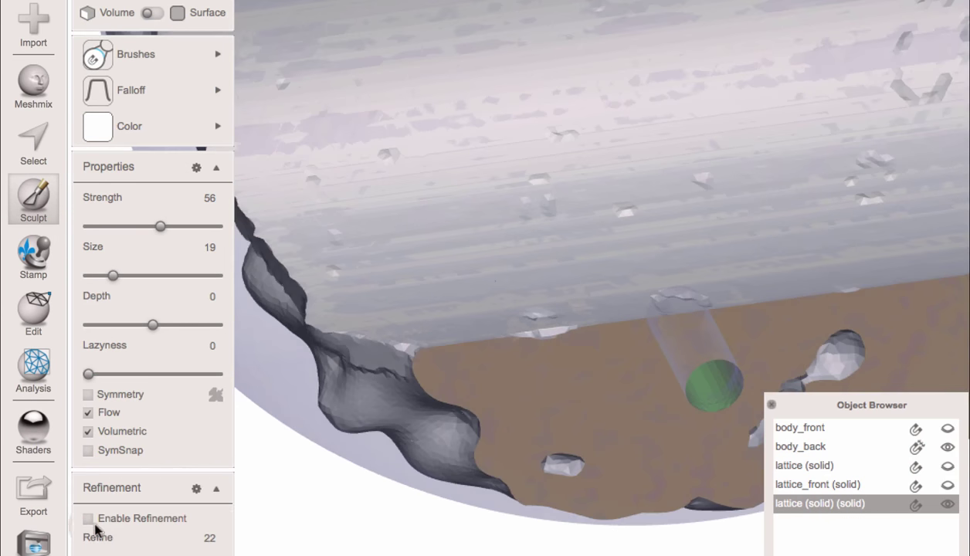
pyautogui.click(91, 522)
# Step: Select a short strip where the curved wall meets the flat brown face and rebuild it with Erase & Fill
pyautogui.moveTo(567, 331); pyautogui.dragTo(525, 337, button='right')
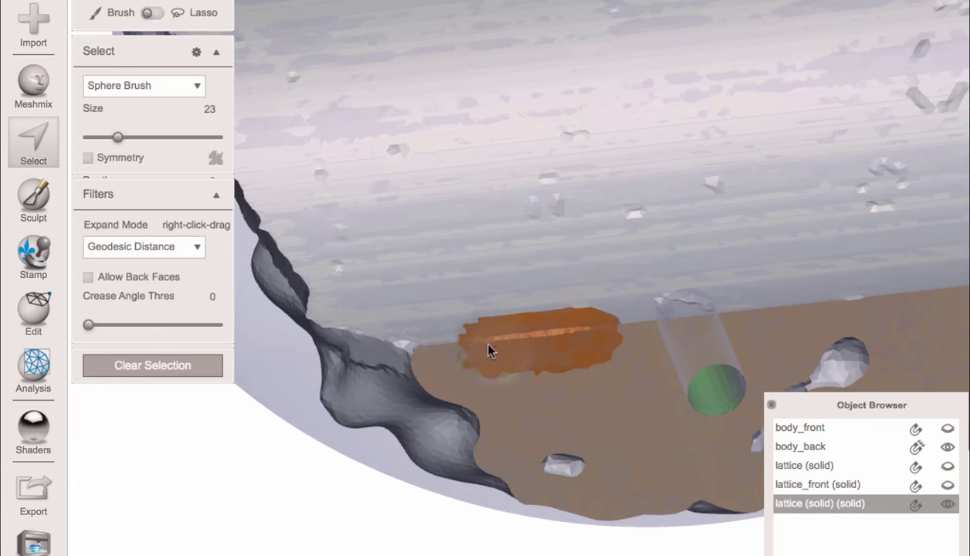
pyautogui.press('f')
pyautogui.press('Return')
pyautogui.moveTo(441, 344); pyautogui.dragTo(361, 353, button='right')
# Step: Select the bumpy strip of the curved wall along the flat brown face with the Unwrap Brush and even out its bumps
pyautogui.press('s')
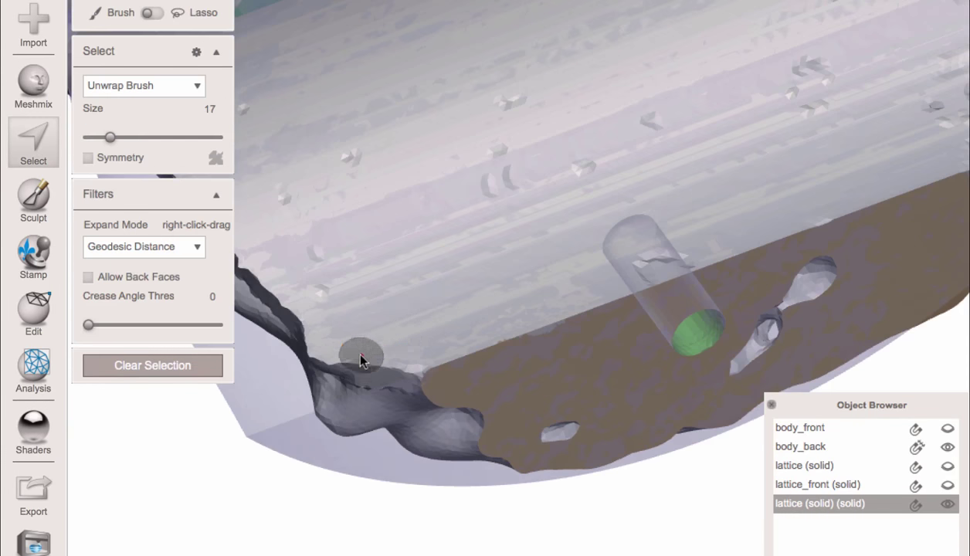
pyautogui.moveTo(355, 309); pyautogui.dragTo(680, 342)
pyautogui.moveTo(680, 342); pyautogui.dragTo(292, 328, button='middle')
pyautogui.moveTo(309, 328); pyautogui.dragTo(517, 333)
pyautogui.moveTo(693, 335); pyautogui.dragTo(762, 326)
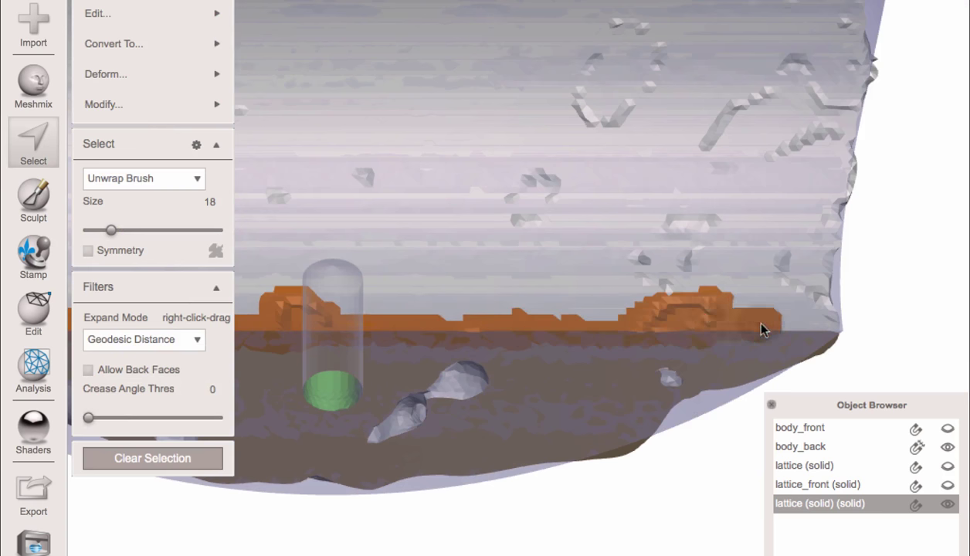
pyautogui.moveTo(762, 325); pyautogui.dragTo(502, 340, button='right')
pyautogui.moveTo(502, 340); pyautogui.dragTo(552, 266)
pyautogui.click(116, 14)
pyautogui.click(310, 358)
pyautogui.moveTo(310, 344); pyautogui.dragTo(389, 317, button='right')
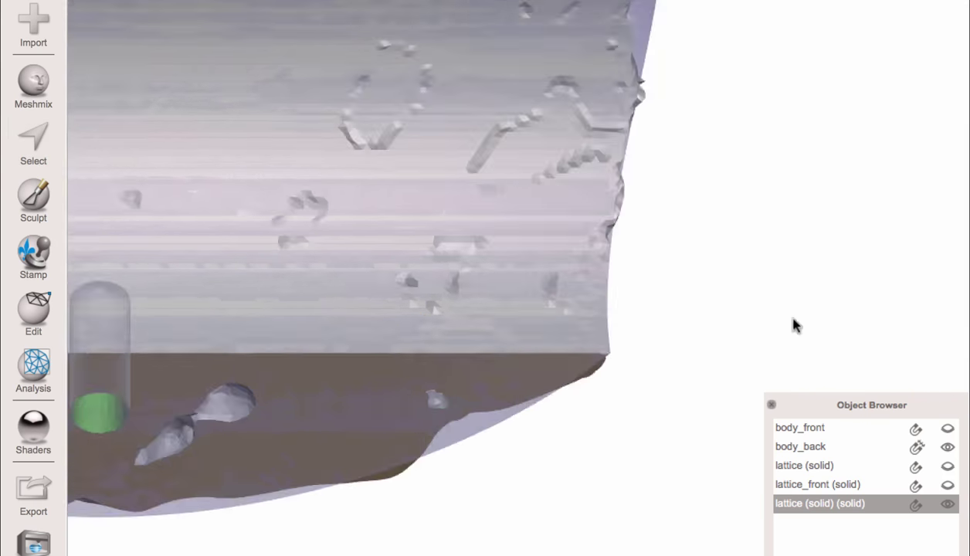
# Step: Sculpt the rough spots on the curved wall near its outer corner and open edge with a brush size of about 18 to 20
pyautogui.moveTo(792, 324); pyautogui.dragTo(394, 361, button='right')
pyautogui.press('s')
pyautogui.moveTo(456, 456); pyautogui.dragTo(507, 364)
pyautogui.moveTo(506, 364); pyautogui.dragTo(601, 203, button='right')
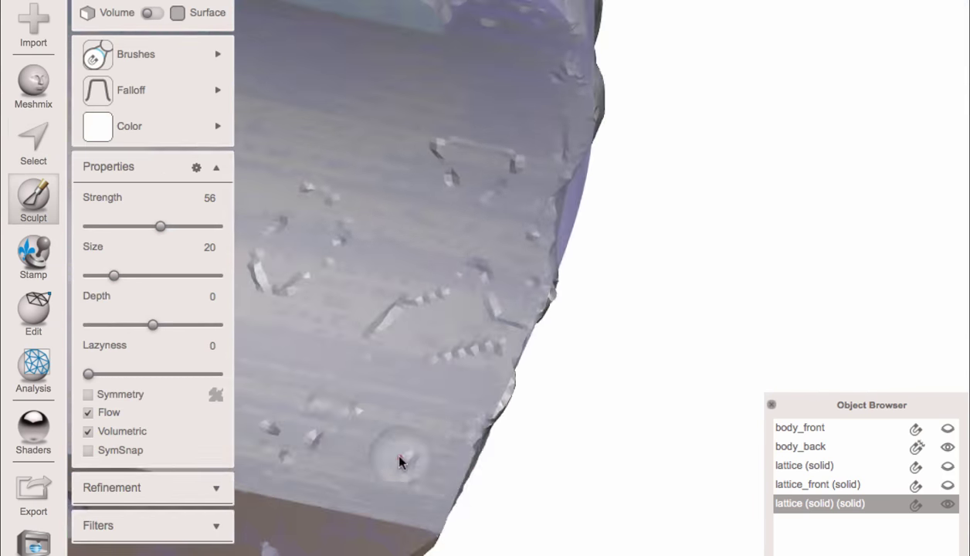
pyautogui.moveTo(513, 415)
pyautogui.mouseDown(button='right')
pyautogui.moveTo(556, 308)
pyautogui.moveTo(564, 321)
pyautogui.mouseUp(button='right')
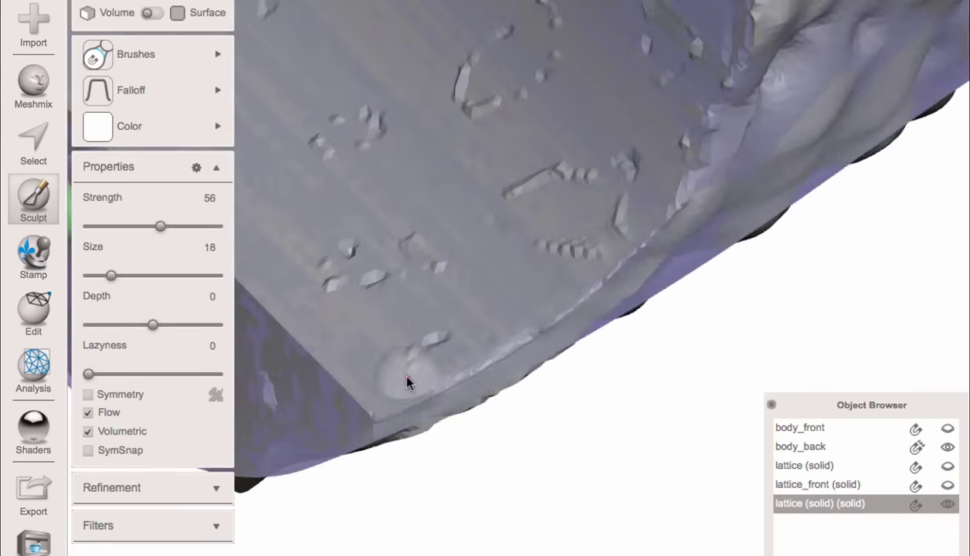
pyautogui.moveTo(407, 383); pyautogui.dragTo(558, 317, button='right')
pyautogui.moveTo(557, 317); pyautogui.dragTo(620, 190)
pyautogui.moveTo(620, 190); pyautogui.dragTo(533, 231, button='right')
pyautogui.moveTo(533, 232); pyautogui.dragTo(362, 446)
pyautogui.moveTo(361, 446)
pyautogui.mouseDown(button='right')
pyautogui.moveTo(542, 400)
pyautogui.moveTo(383, 423)
pyautogui.moveTo(385, 340)
pyautogui.mouseUp(button='right')
# Step: Select the bumpy patches on the curved wall near its open end and along the teal face with the Unwrap Brush
pyautogui.moveTo(414, 106); pyautogui.dragTo(367, 386, button='right')
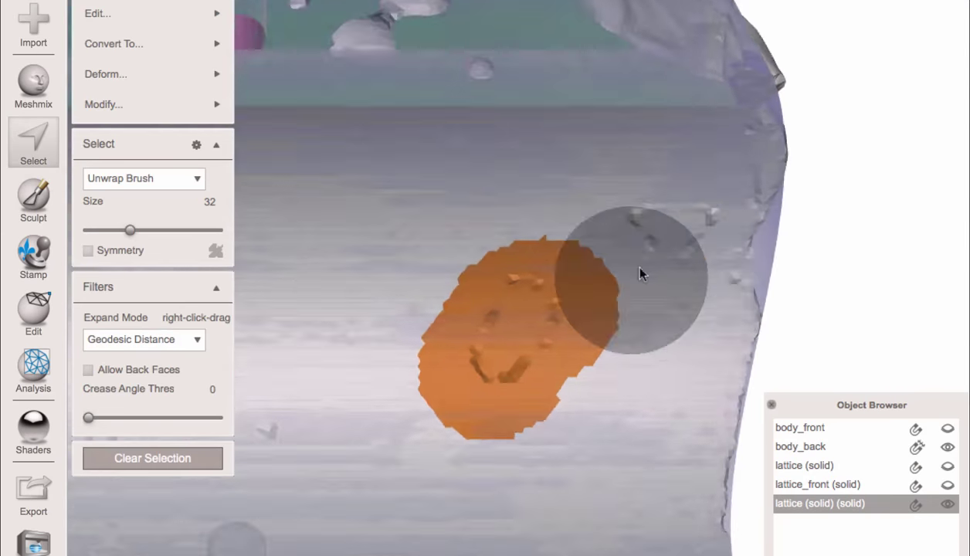
pyautogui.click(104, 104)
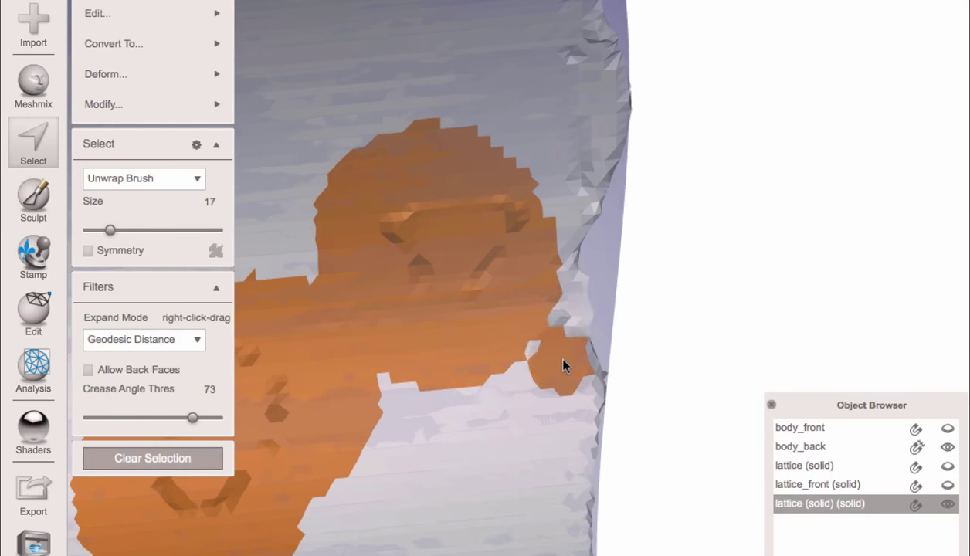
pyautogui.moveTo(551, 352)
pyautogui.mouseDown()
pyautogui.moveTo(376, 367)
pyautogui.moveTo(576, 248)
pyautogui.mouseUp()
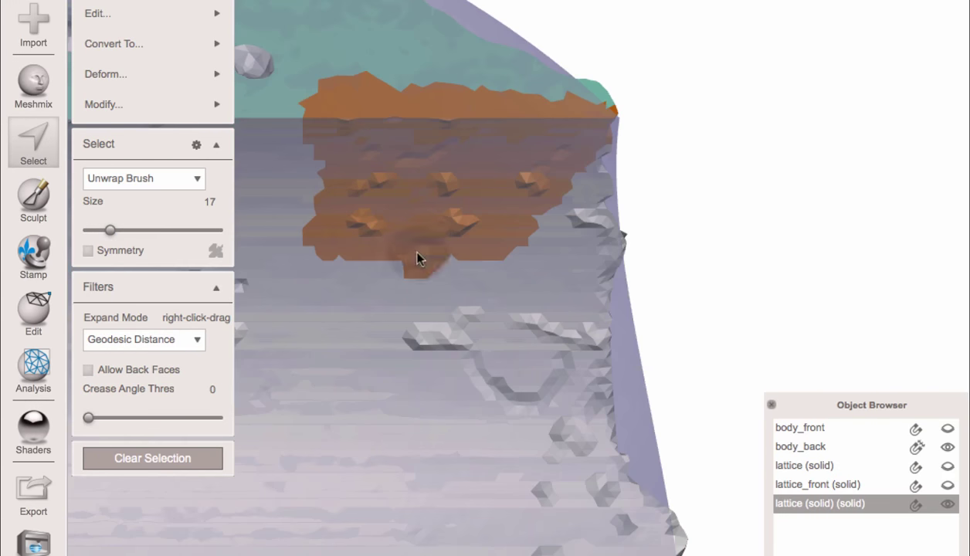
pyautogui.moveTo(418, 256)
pyautogui.mouseDown()
pyautogui.moveTo(527, 247)
pyautogui.moveTo(546, 180)
pyautogui.mouseUp()
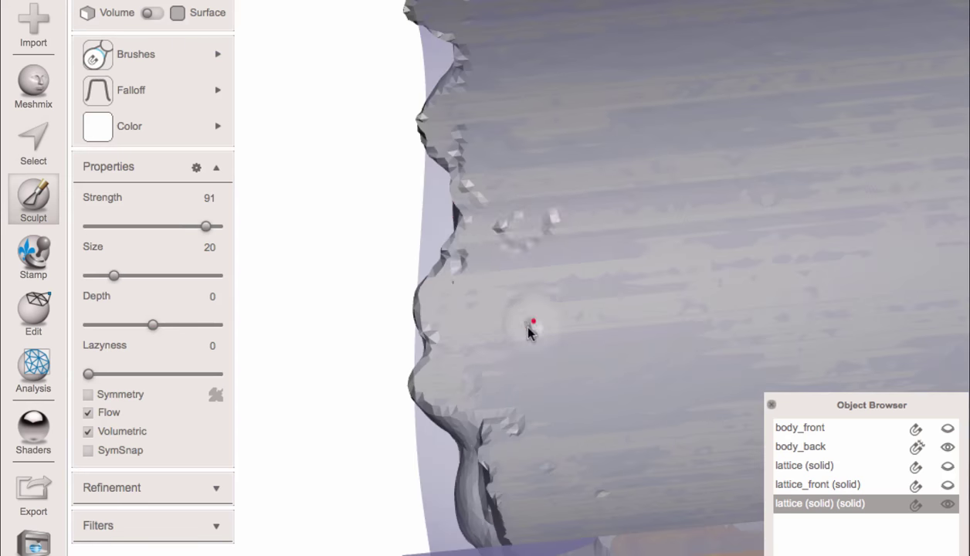
# Step: Adjust the sculpt brush size to 19 and sculpt the remaining bumps on the curved wall beside the groove towards body_back
pyautogui.press('[')
pyautogui.press('[')
pyautogui.press('[')
pyautogui.press('[')
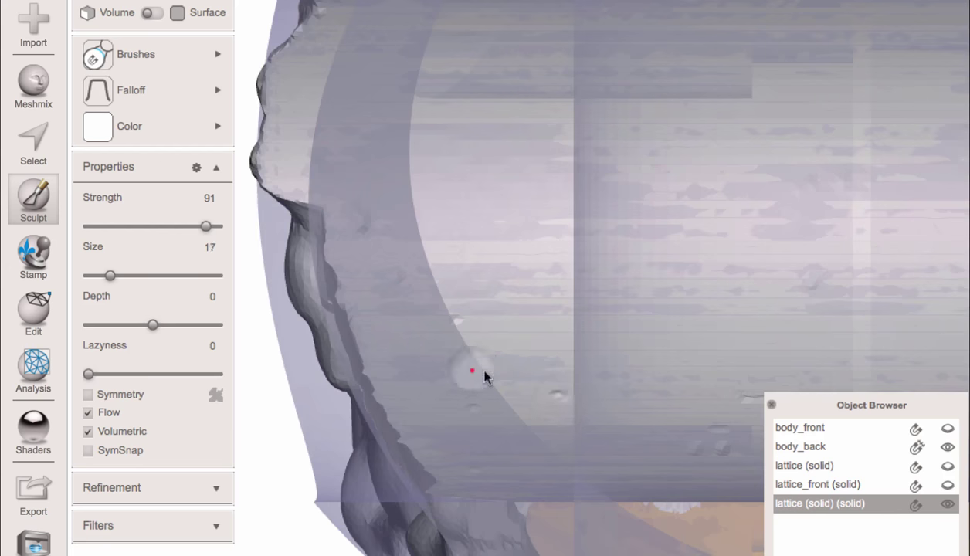
pyautogui.press(']')
pyautogui.press(']')
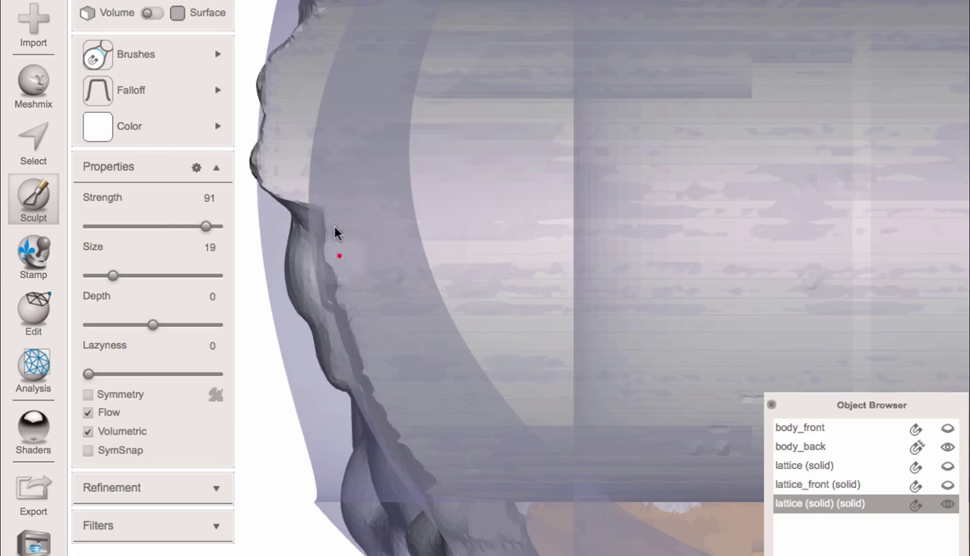
pyautogui.moveTo(485, 298); pyautogui.dragTo(543, 398)
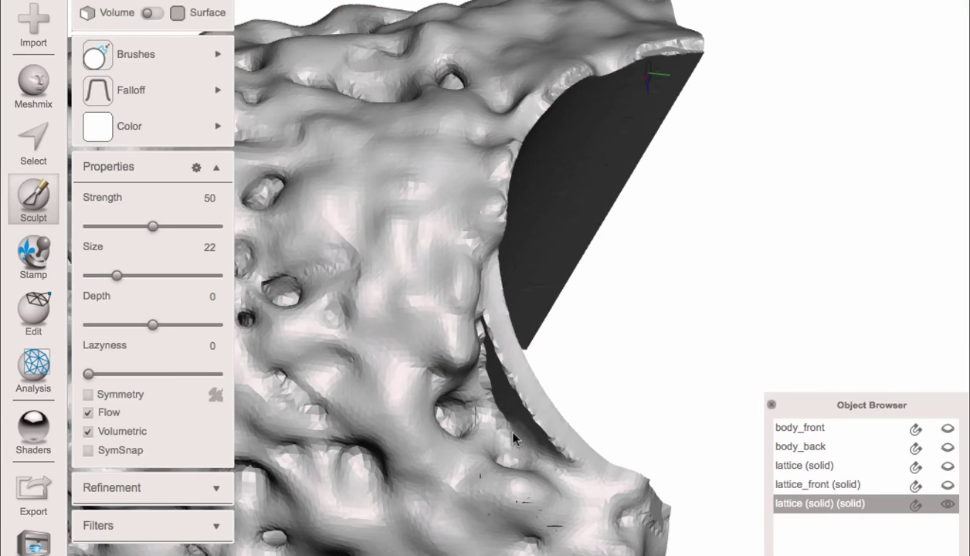
# Step: Reduce the sculpt brush size to 18 and work over the rough lattice rim around the large opening
pyautogui.press('[')
pyautogui.press('[')
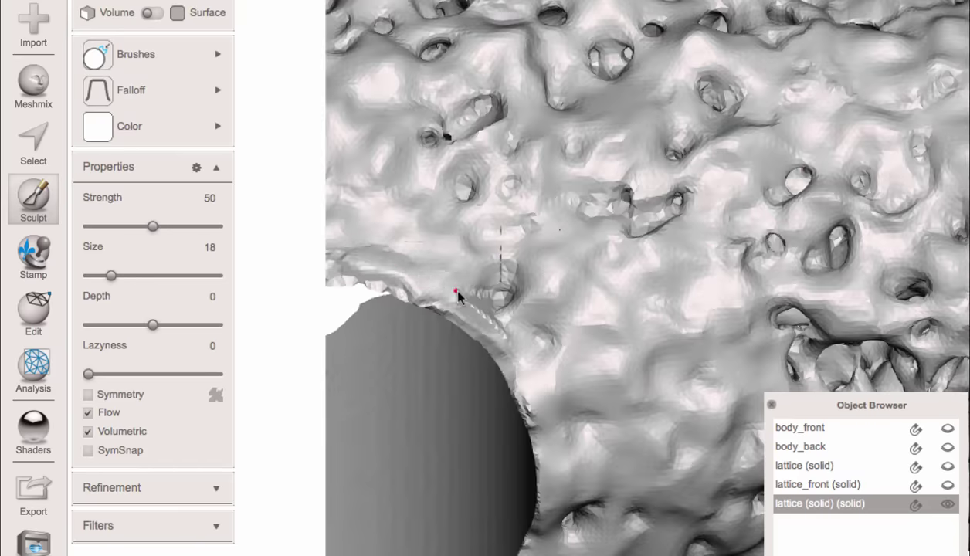
pyautogui.moveTo(457, 295)
pyautogui.mouseDown(button='right')
pyautogui.moveTo(511, 362)
pyautogui.moveTo(558, 285)
pyautogui.moveTo(518, 411)
pyautogui.mouseUp(button='right')
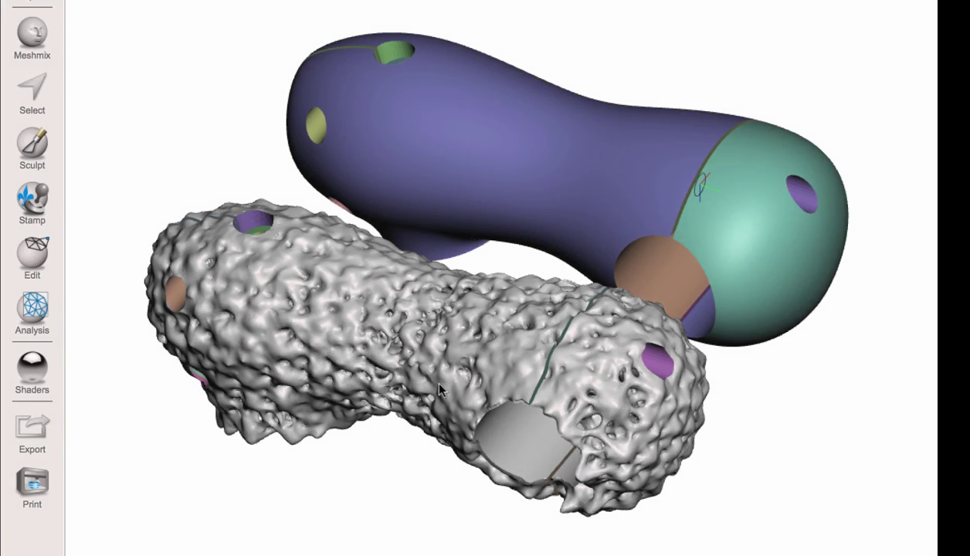
# Step: Examine the lattice parts beside the smooth body parts from several sides, comparing their screw holes, large opening and grooves
pyautogui.moveTo(386, 392); pyautogui.dragTo(351, 425, button='right')
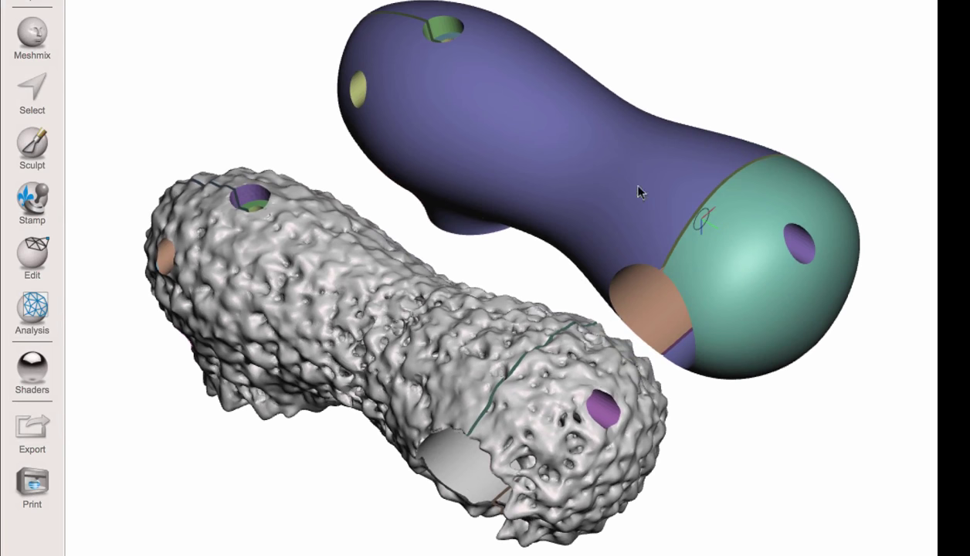
pyautogui.moveTo(681, 229); pyautogui.dragTo(529, 197, button='right')
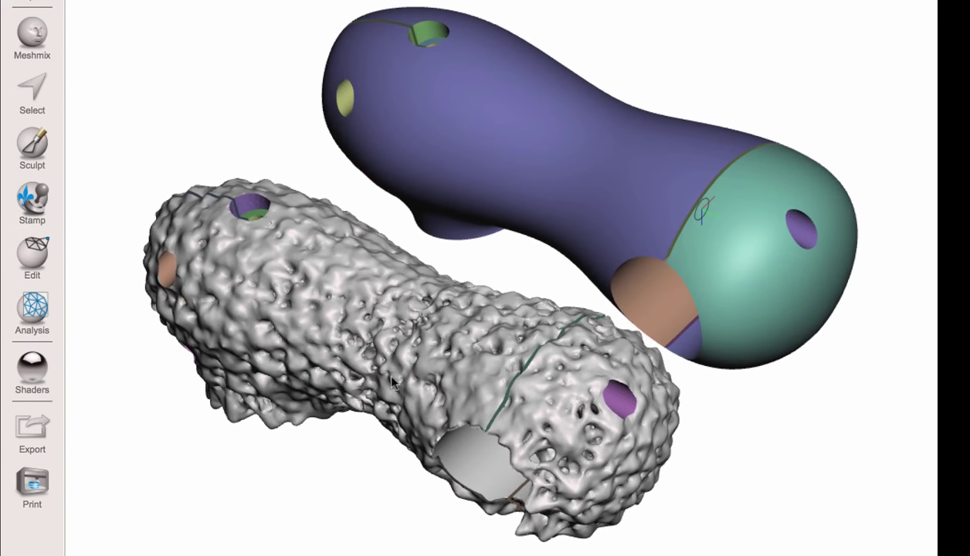
pyautogui.moveTo(392, 383); pyautogui.dragTo(429, 402, button='right')
pyautogui.moveTo(661, 414); pyautogui.dragTo(548, 288, button='right')
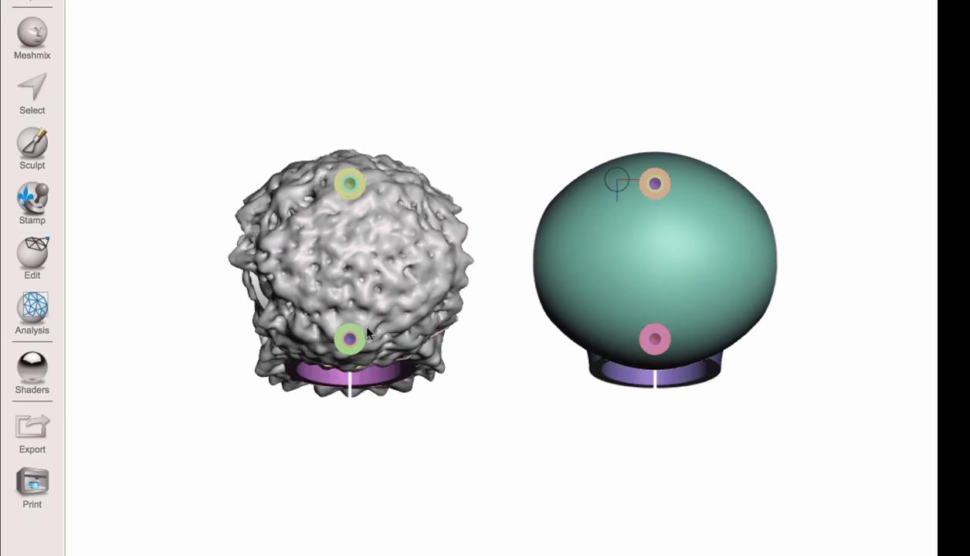
pyautogui.moveTo(384, 291); pyautogui.dragTo(552, 323, button='right')
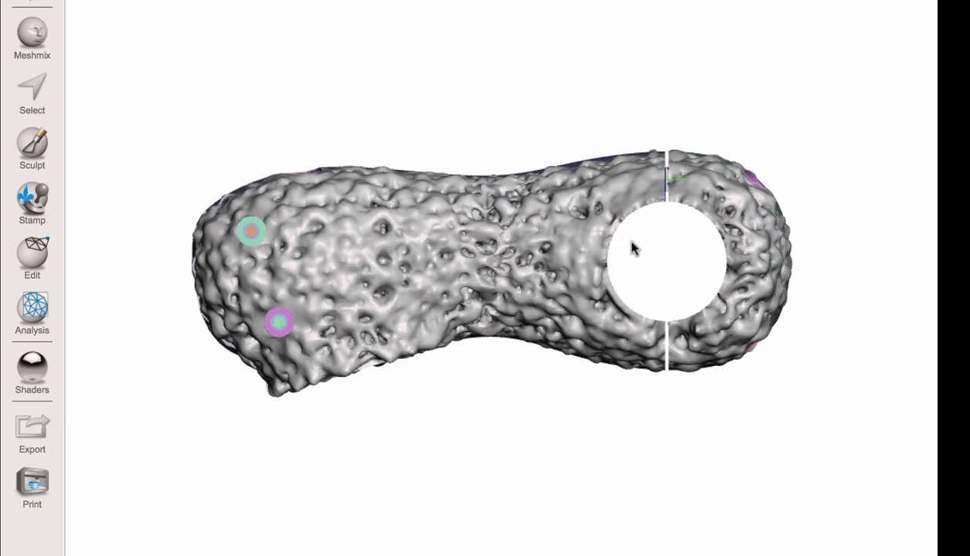
pyautogui.moveTo(672, 233); pyautogui.dragTo(691, 485, button='right')
pyautogui.moveTo(234, 277); pyautogui.dragTo(340, 345, button='right')
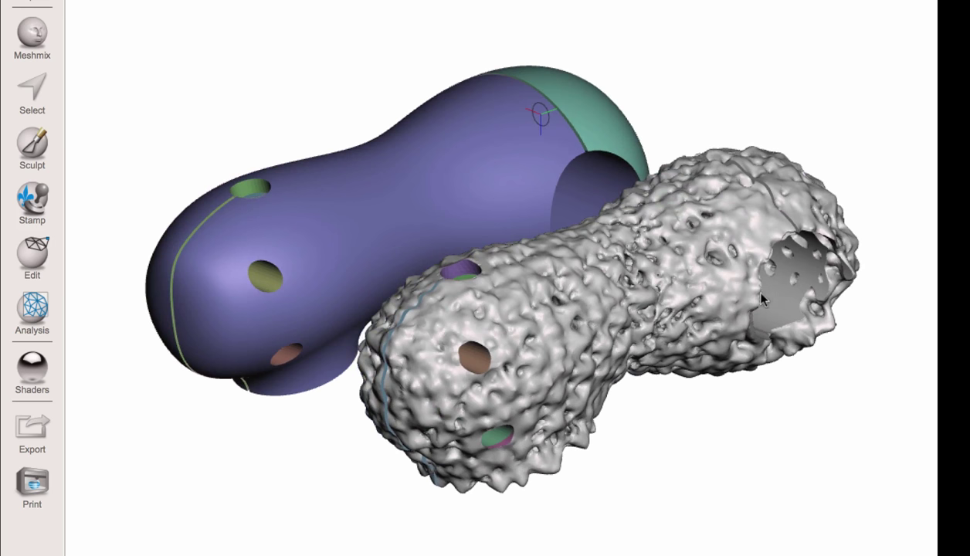
pyautogui.moveTo(746, 287); pyautogui.dragTo(686, 553, button='right')
pyautogui.moveTo(645, 384); pyautogui.dragTo(645, 409, button='right')
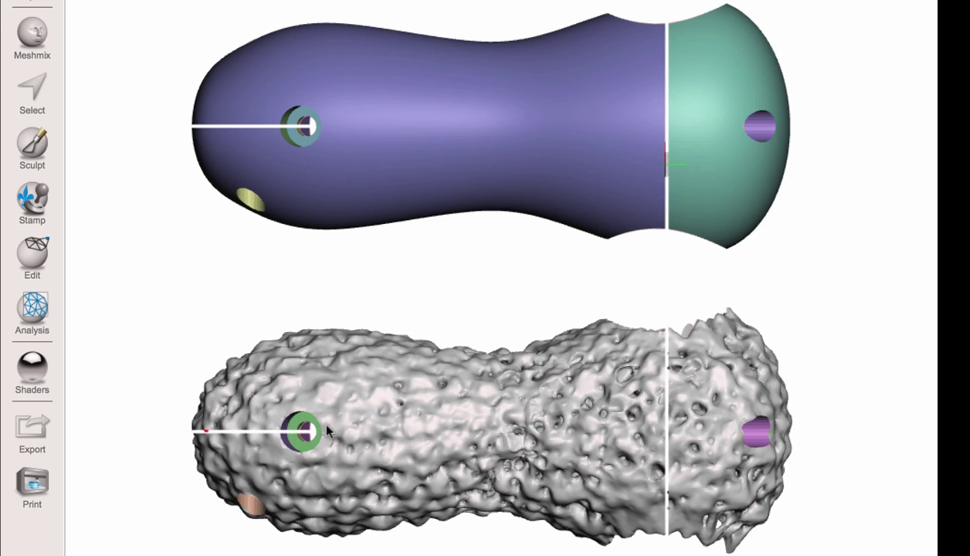
pyautogui.moveTo(561, 434); pyautogui.dragTo(525, 313, button='right')
pyautogui.moveTo(401, 412); pyautogui.dragTo(509, 328, button='right')
pyautogui.moveTo(423, 353); pyautogui.dragTo(247, 311, button='right')
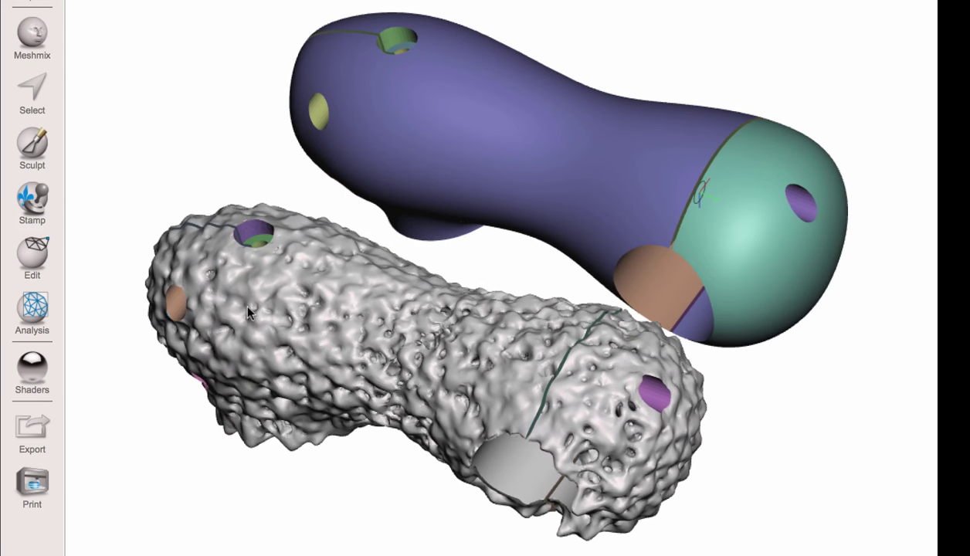